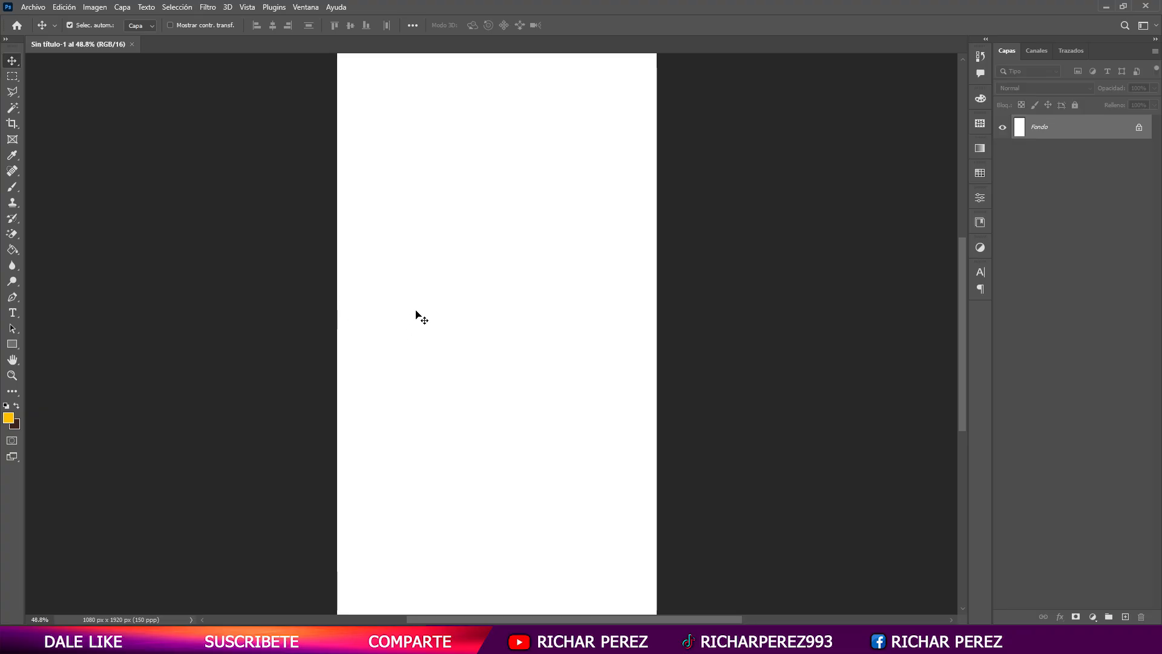
- Switch to the web browser, open google.com and search Google Images for "arco"
scroll(418, 321, "down", 1)
mouse_move(569, 640)
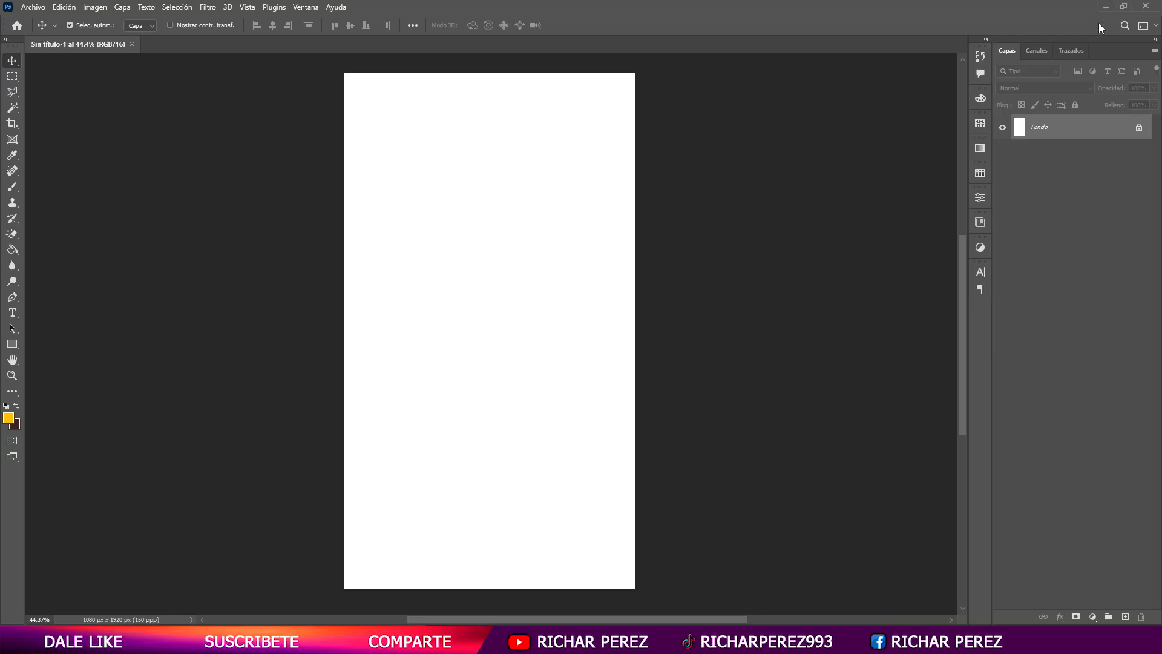
left_click(667, 547)
type("google.com")
key("Return")
type("arco")
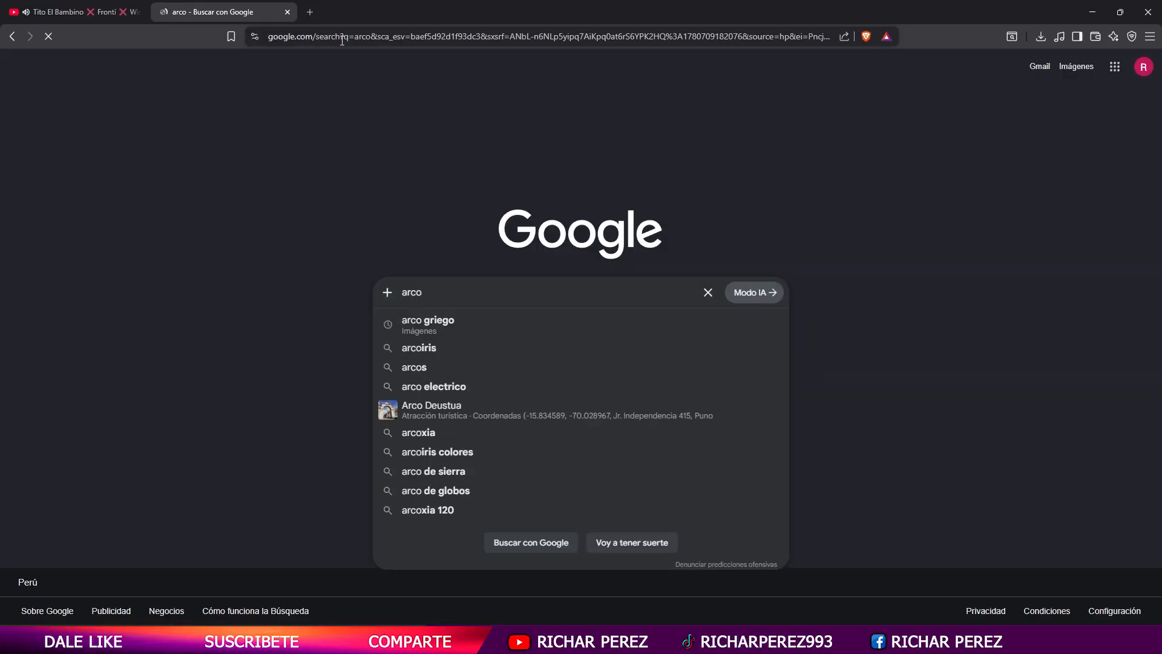
key("Return")
left_click(240, 119)
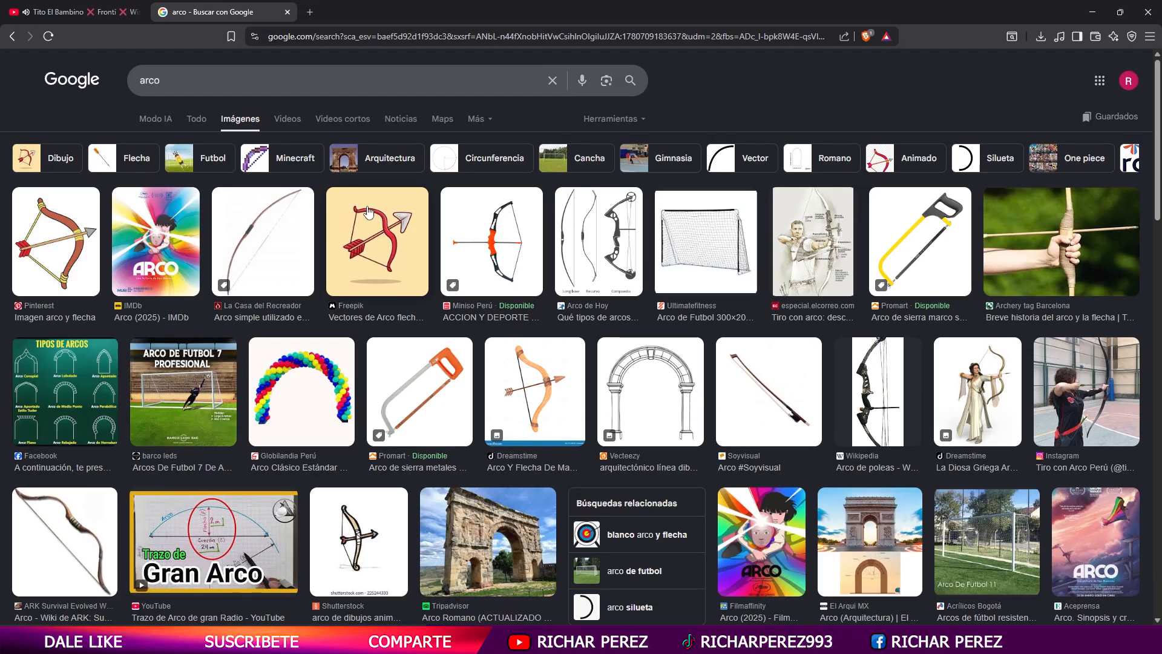
- Refine the image search to "arco griego"
left_click(267, 83)
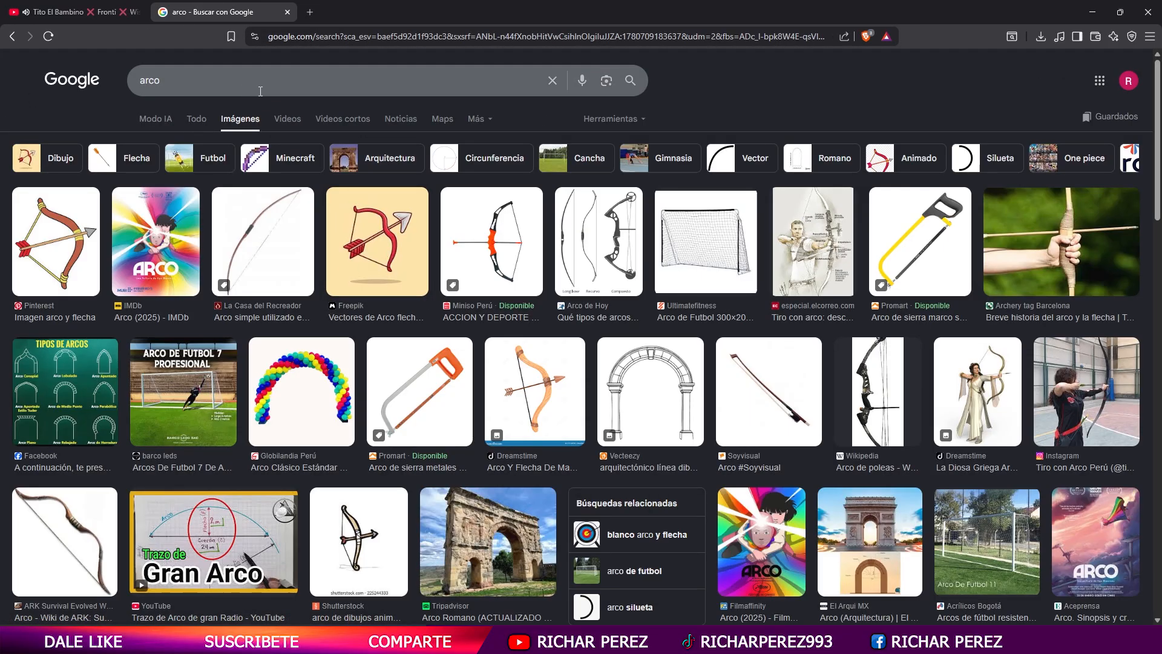
type("grieg")
type("o")
key("Return")
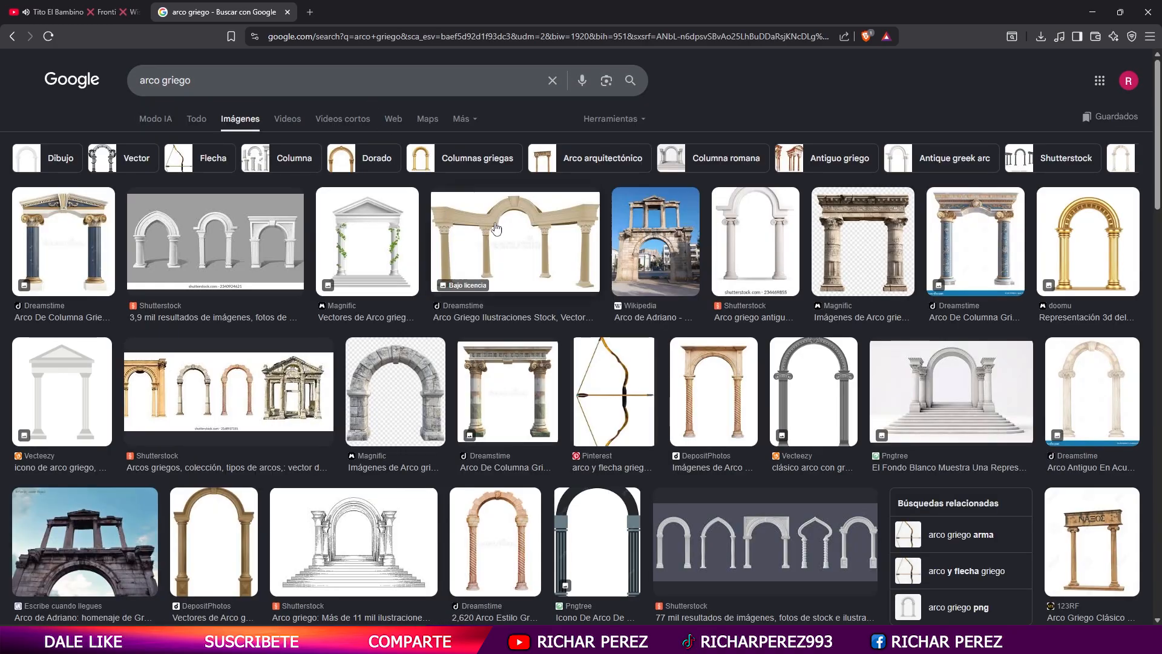
- Browse the Greek arch image results and their related suggestions for a suitable white arch with columns
scroll(203, 468, "down", 8)
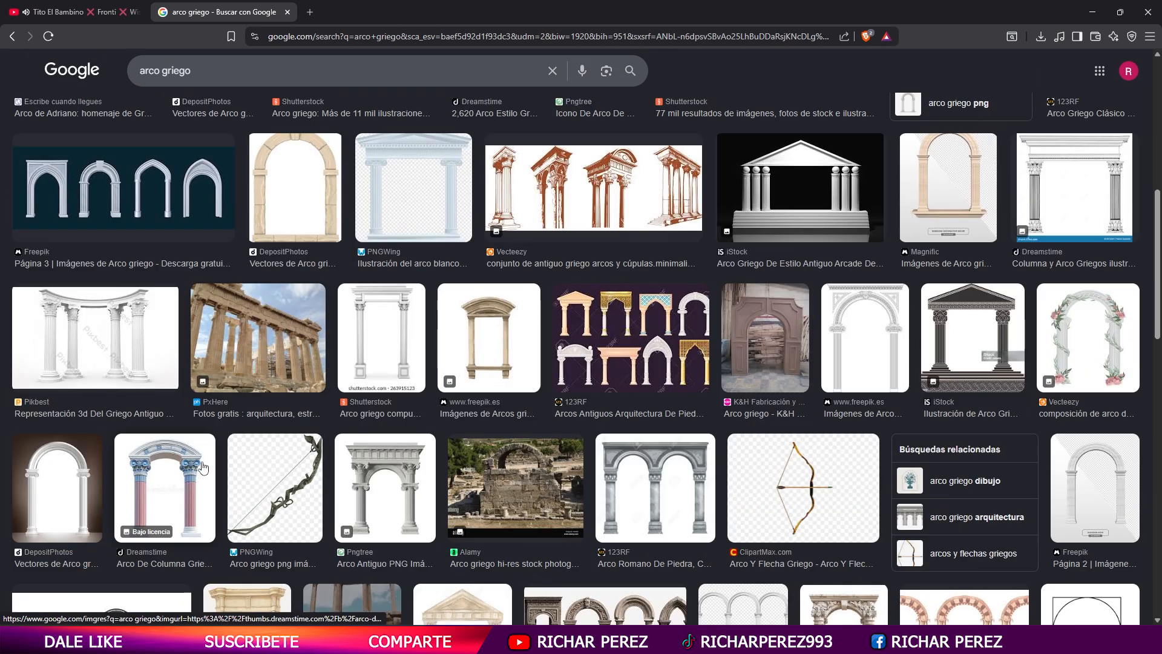
scroll(856, 524, "down", 7)
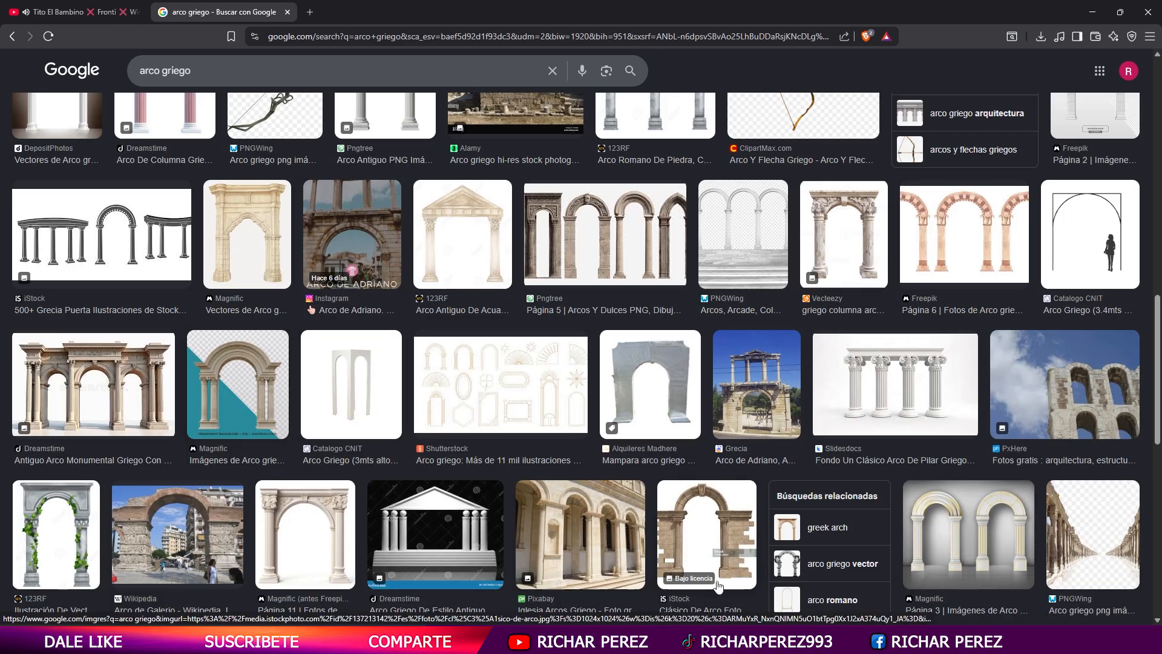
left_click(947, 530)
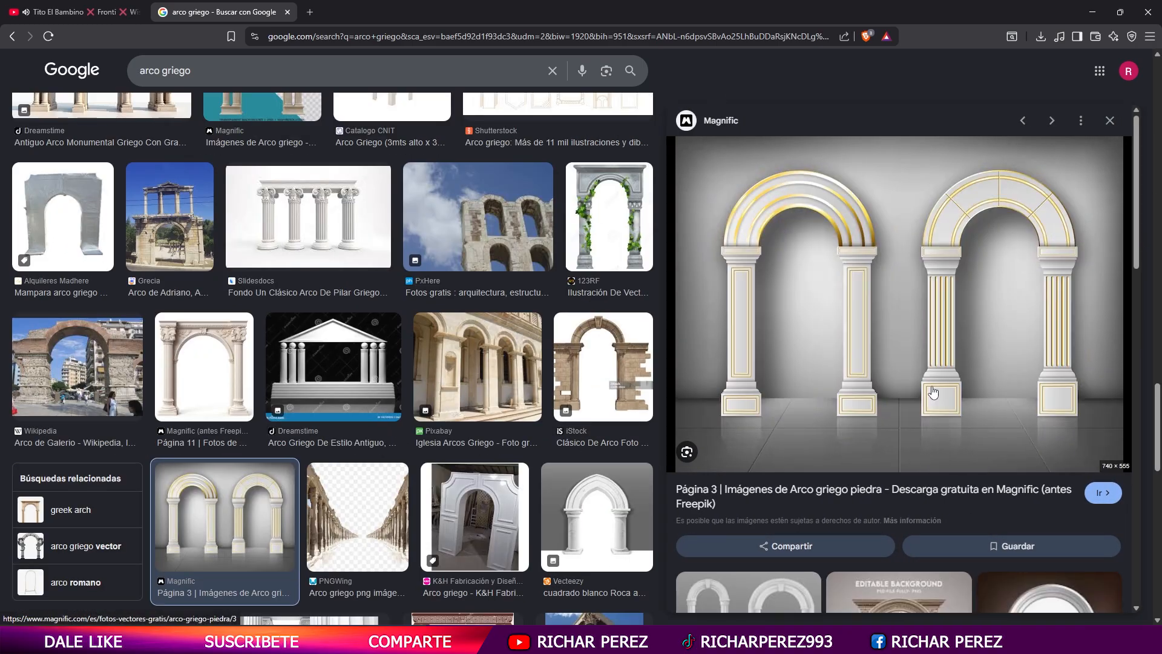
scroll(935, 390, "down", 5)
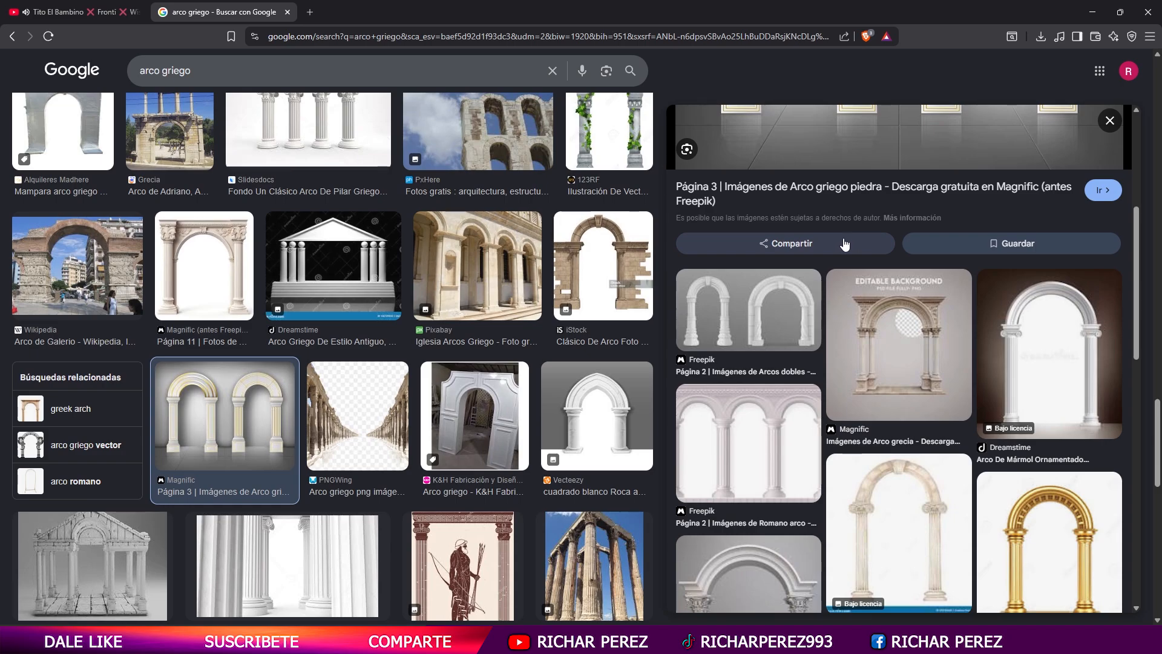
left_click(1006, 332)
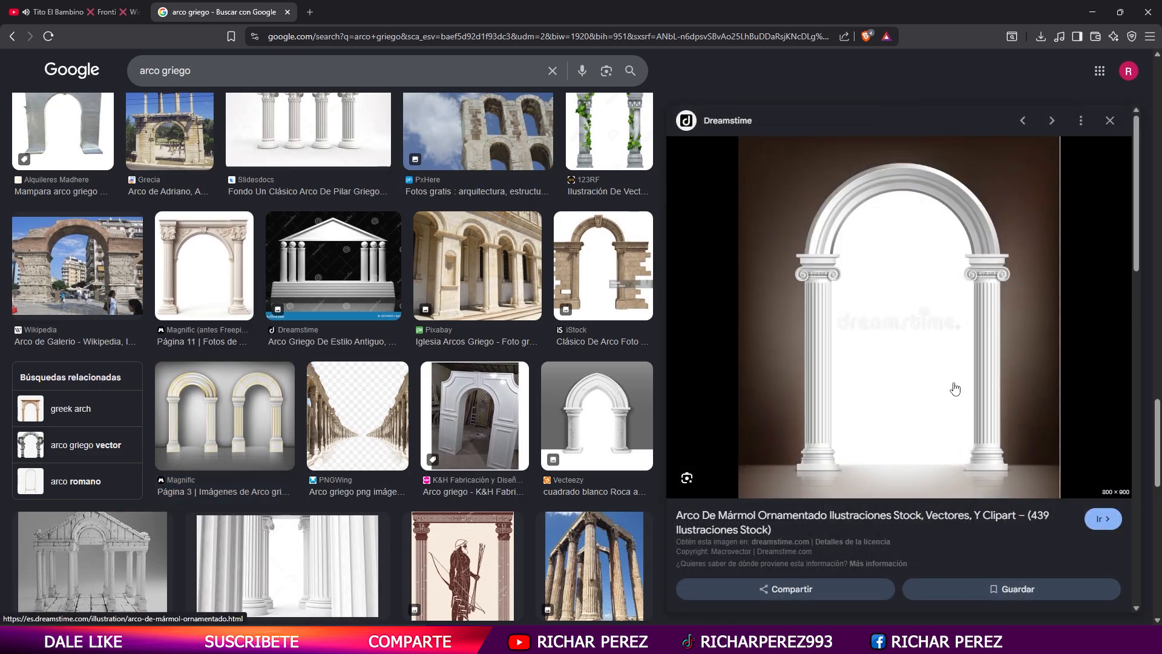
scroll(955, 389, "down", 5)
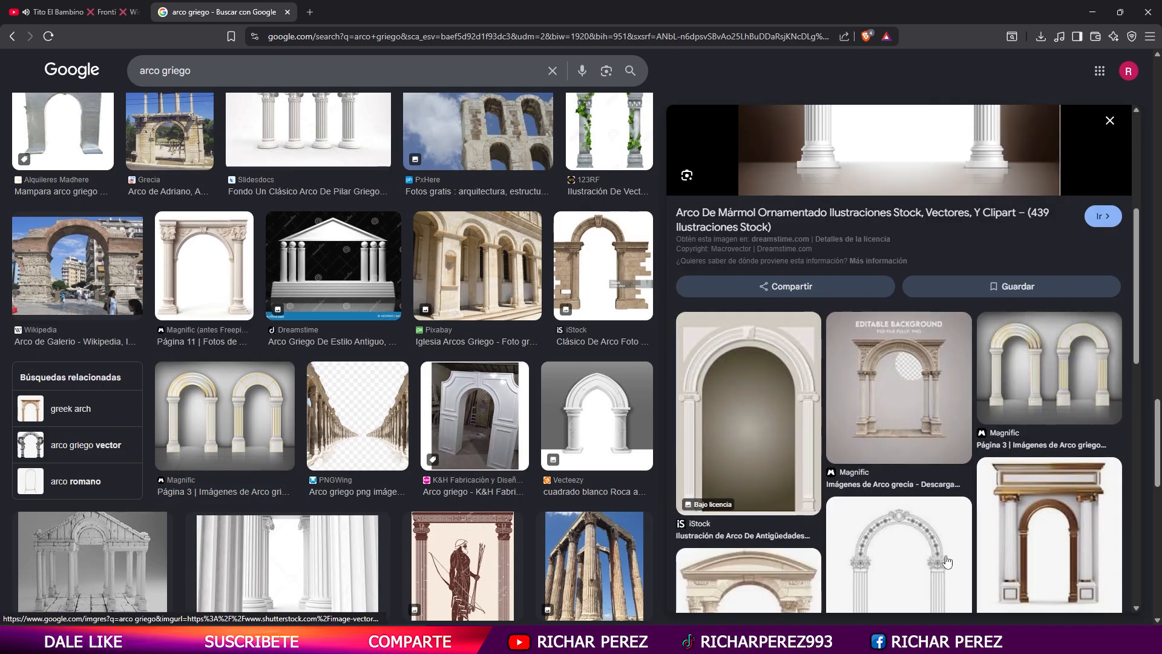
scroll(947, 563, "down", 10)
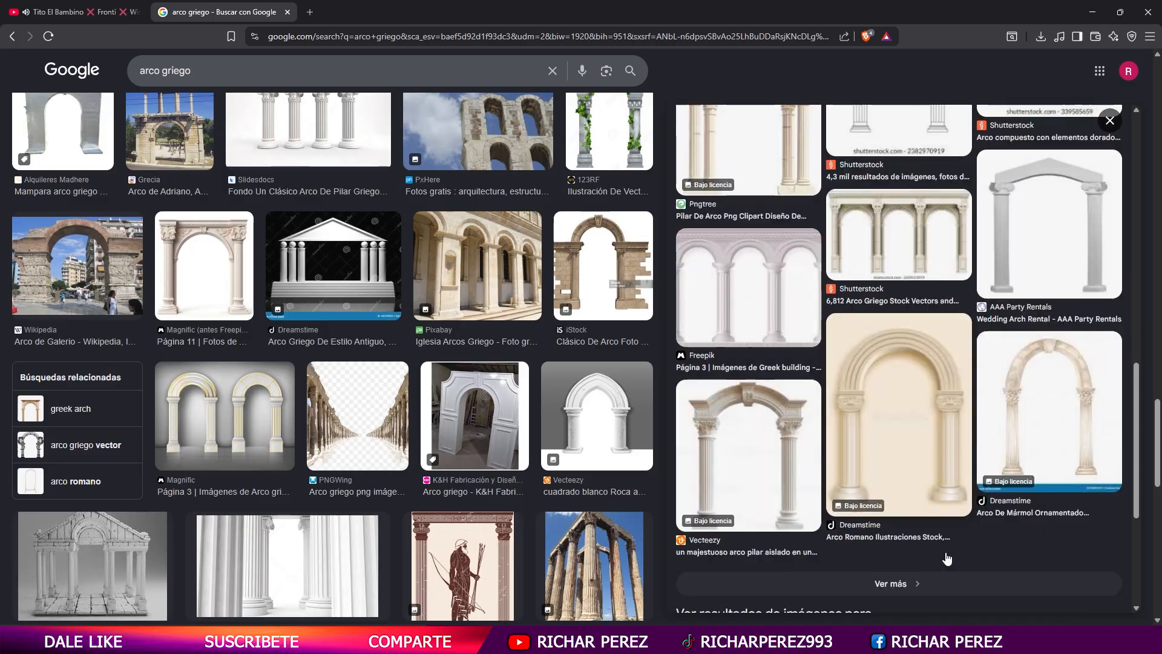
scroll(944, 551, "down", 5)
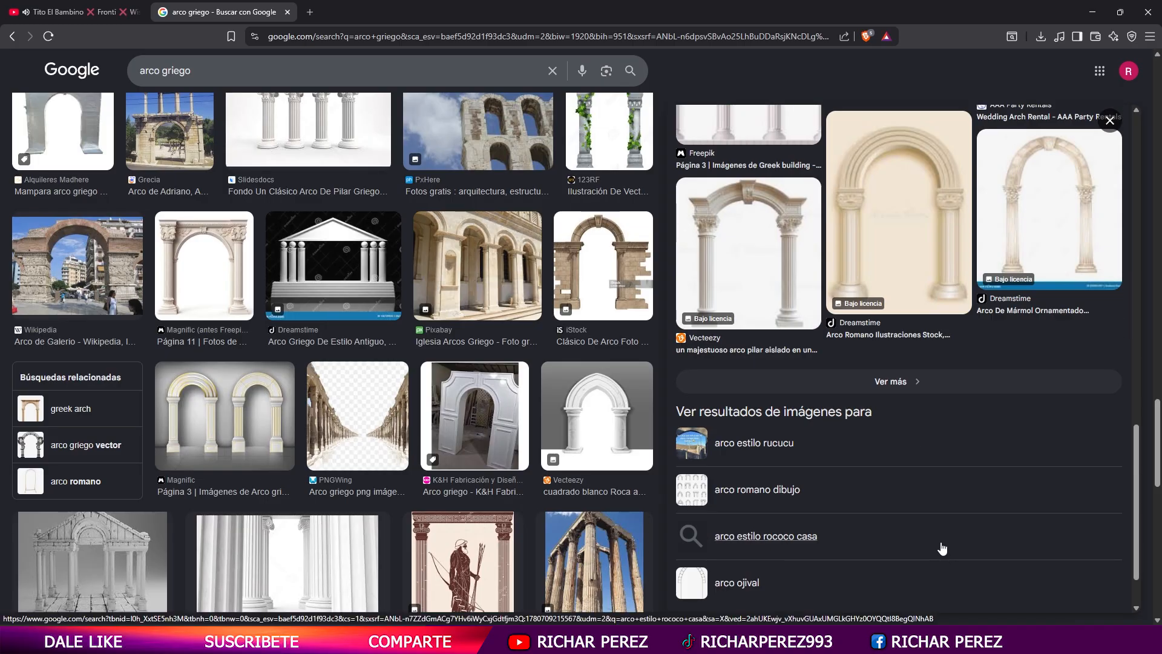
scroll(942, 545, "up", 10)
left_click(886, 231)
scroll(883, 231, "down", 5)
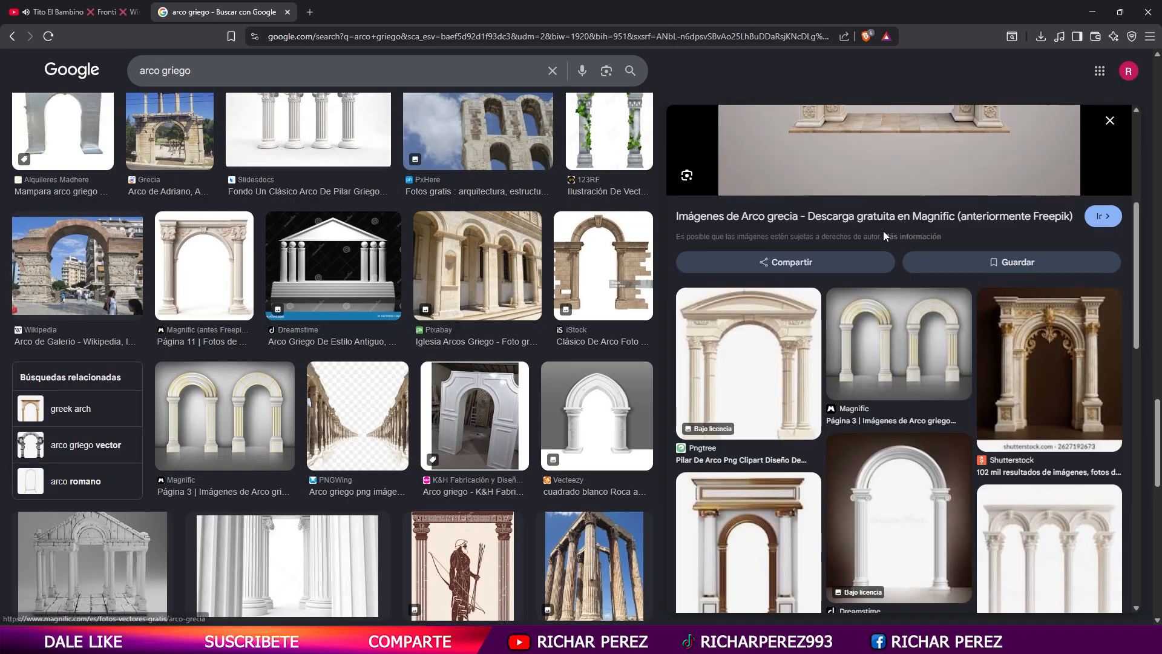
- Open the Dreamstime image of the white marble arch on a brown background and copy the image
left_click(938, 522)
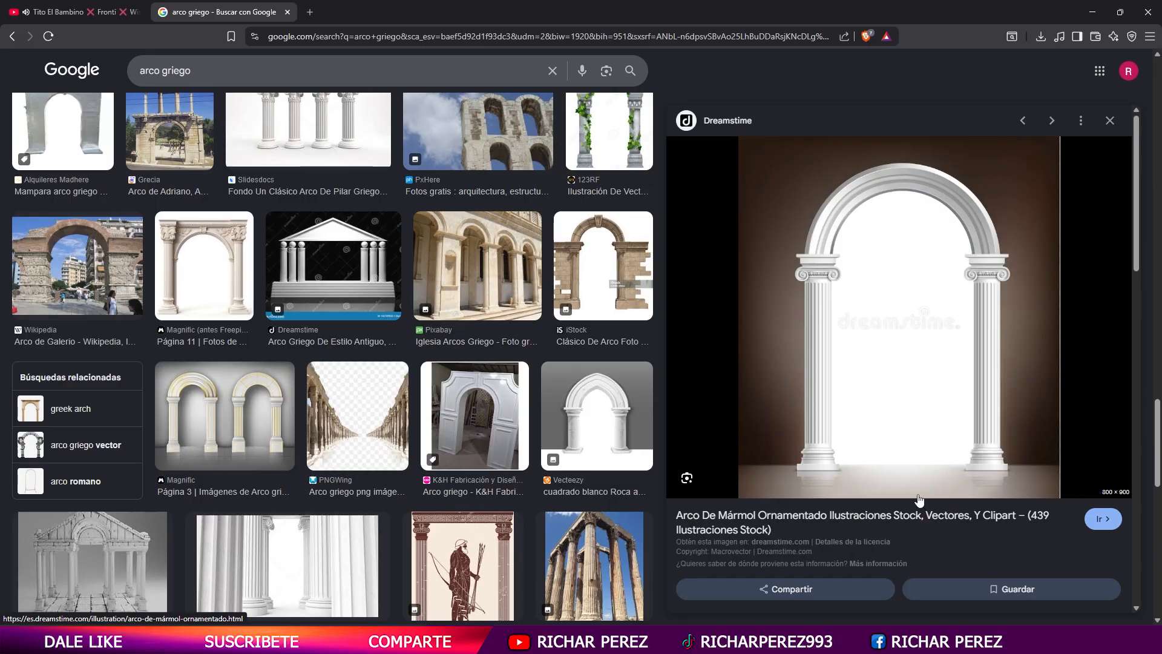
right_click(856, 256)
left_click(927, 505)
- Open Google Gemini in a new browser tab by searching for "gemini" from google.com
left_click(317, 7)
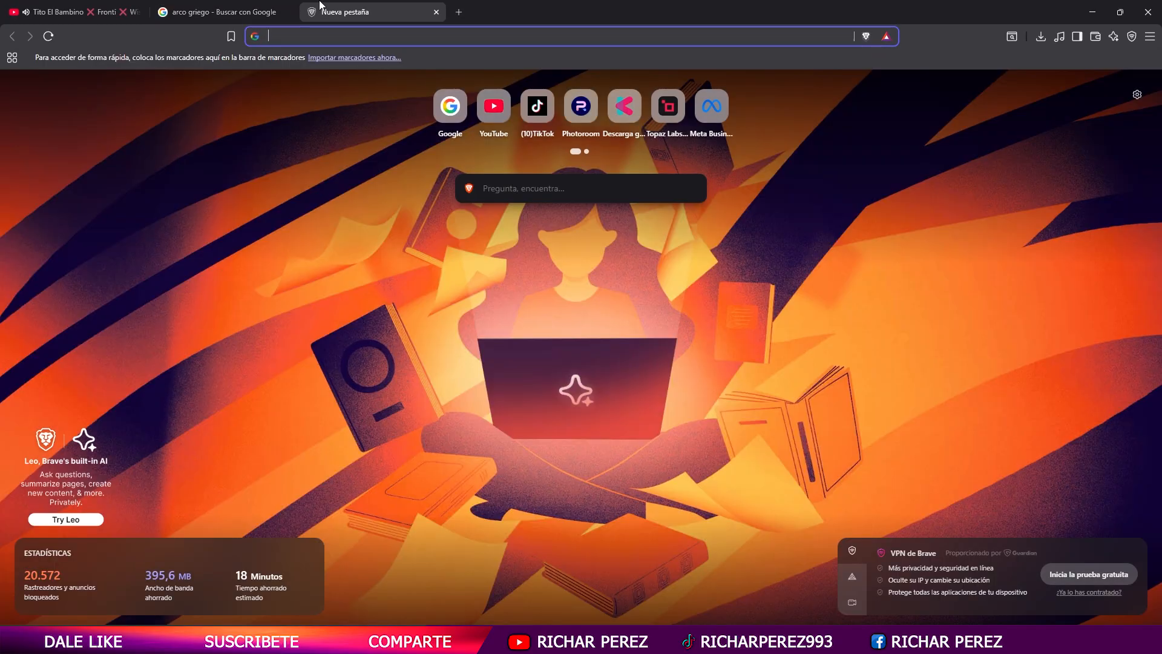
type("google.com")
key("Return")
type("gemini")
key("Return")
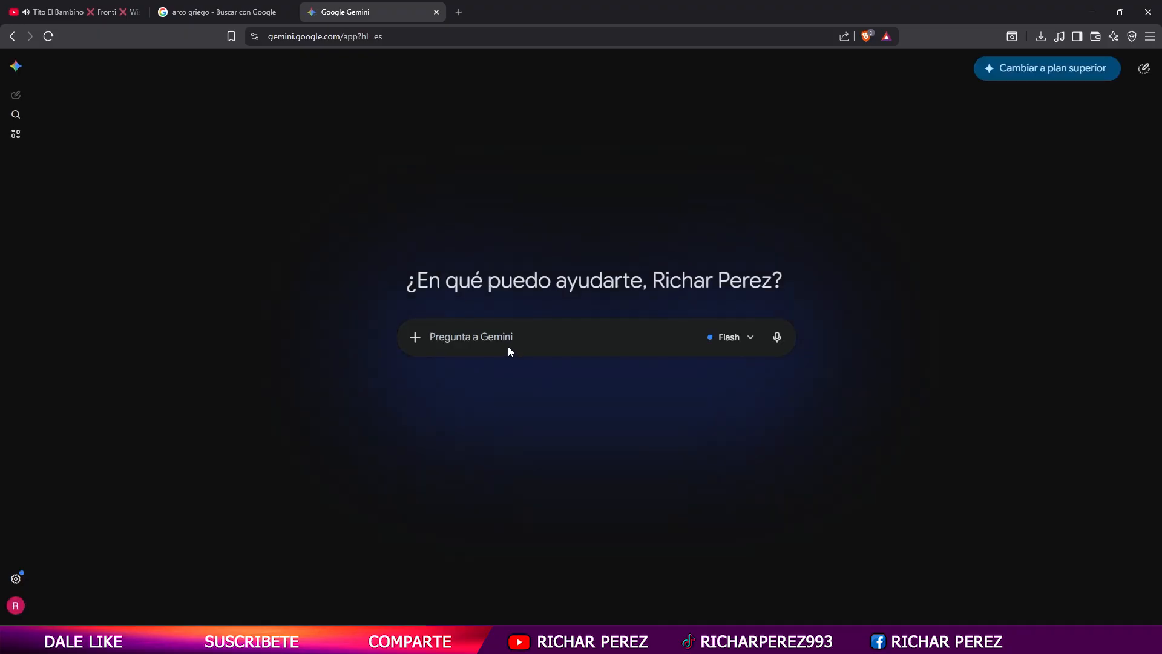
- Attach the copied arch and submit the prompt "crea una imagen similar pero con la pared de un color mas claro y con detalles de texturas geometricas"
key("ctrl+v")
type("crea")
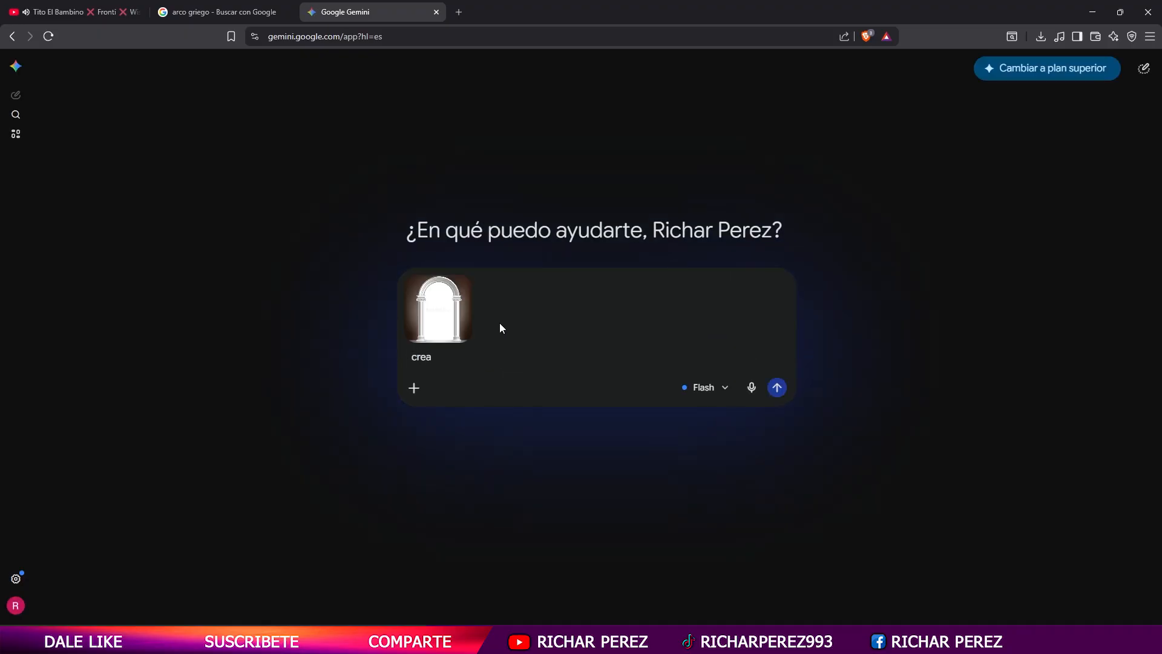
type(" una imagen si")
type("milar pero con ")
type("la pared")
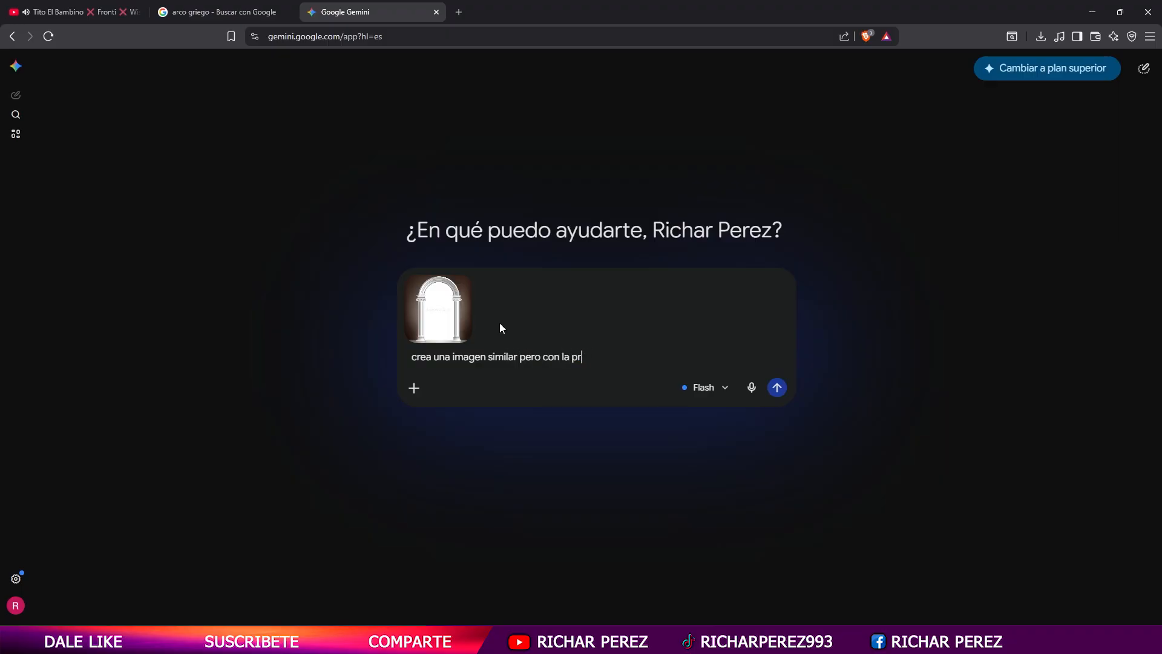
type(" de un color mas claro")
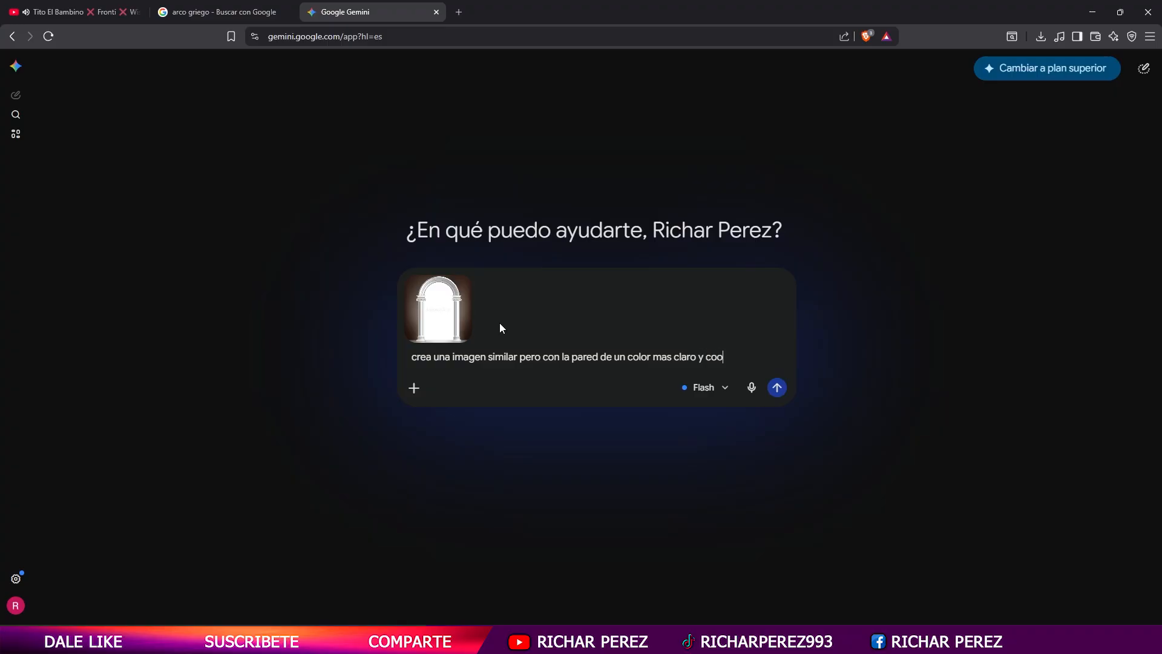
type(" y con detalles de trxturas ge")
type("ome")
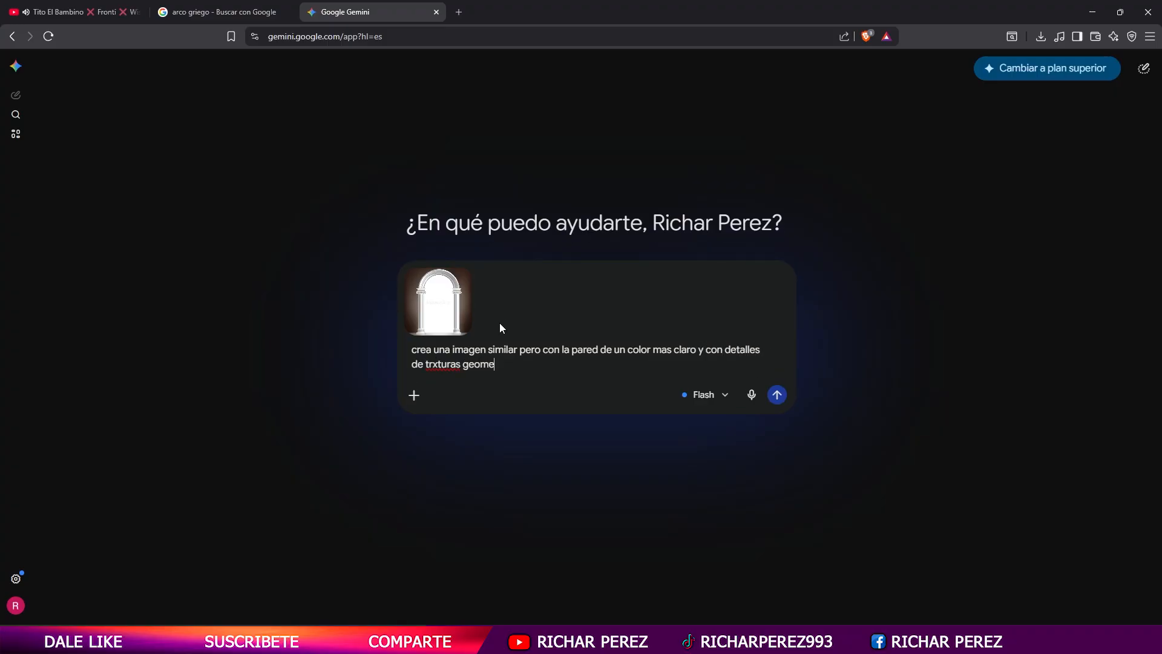
type("tricas")
key("BackSpace")
type("e")
key("Return")
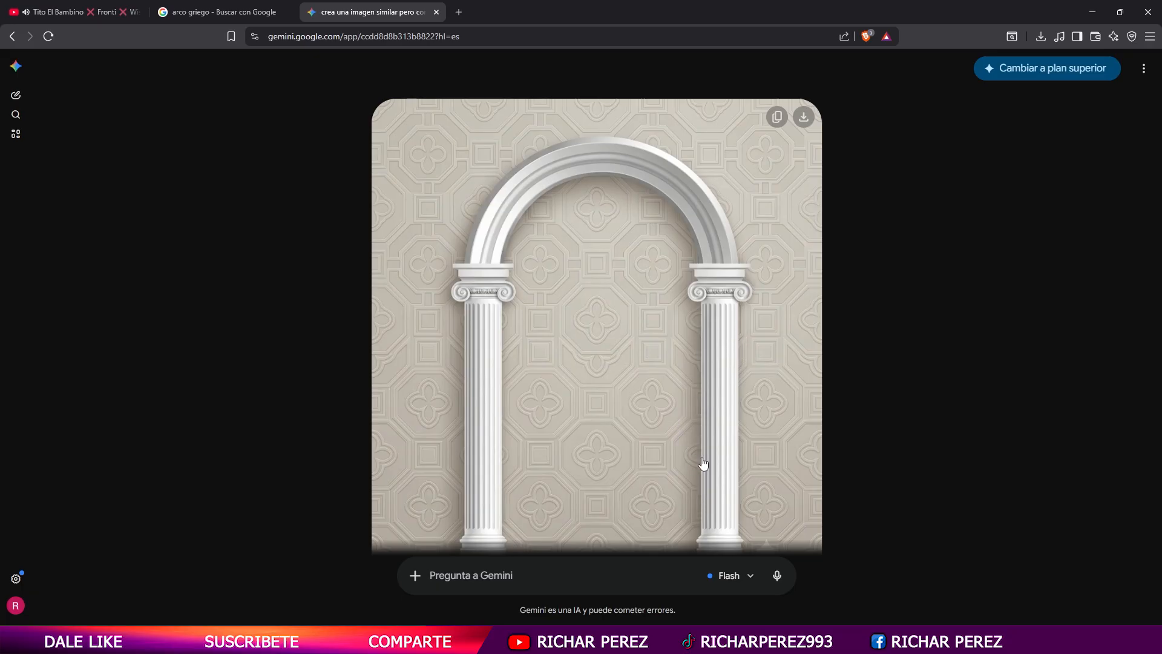
- Copy the generated arch image and paste it as a new layer into the blank Photoshop document
scroll(708, 475, "down", 2)
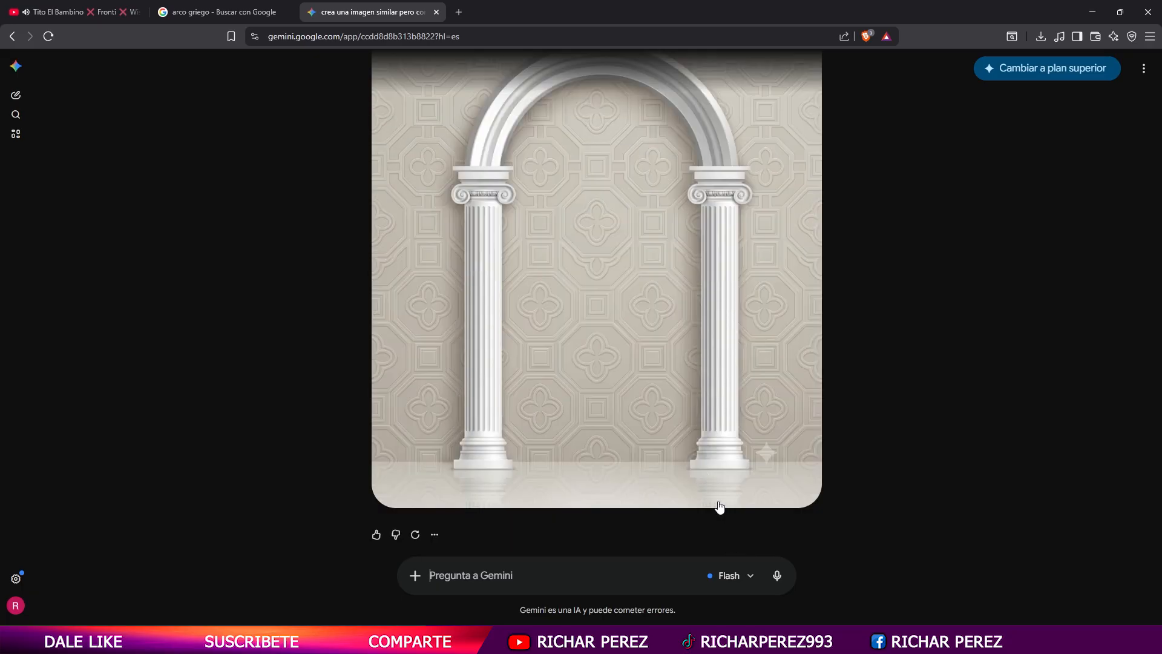
right_click(617, 260)
left_click(688, 310)
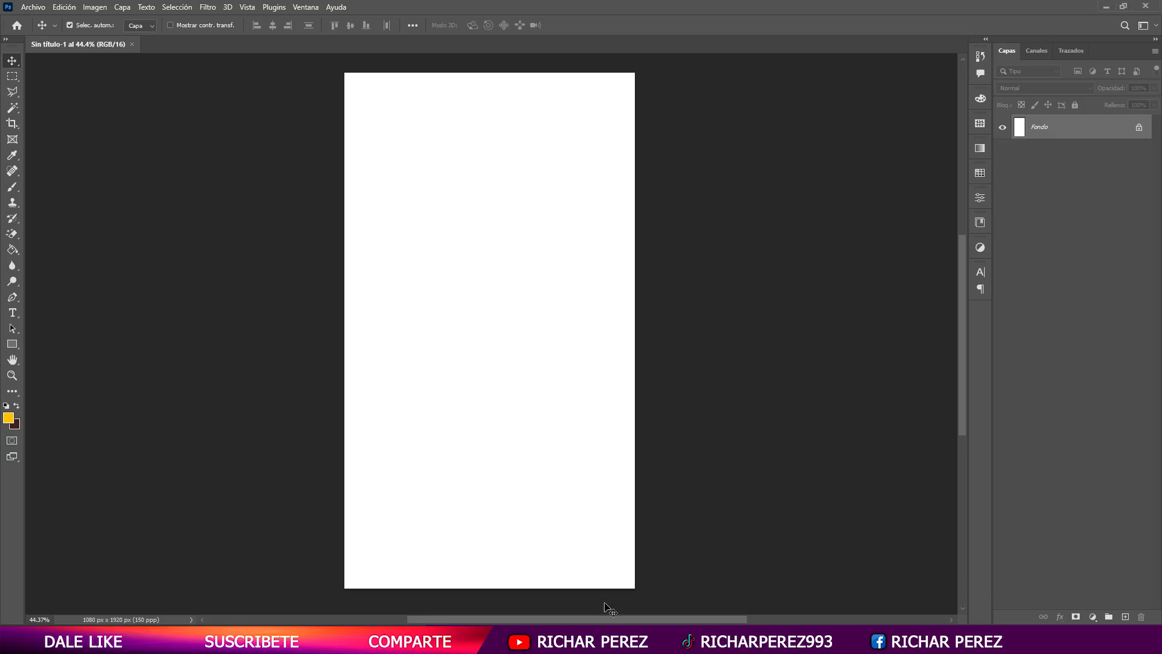
key("ctrl+v")
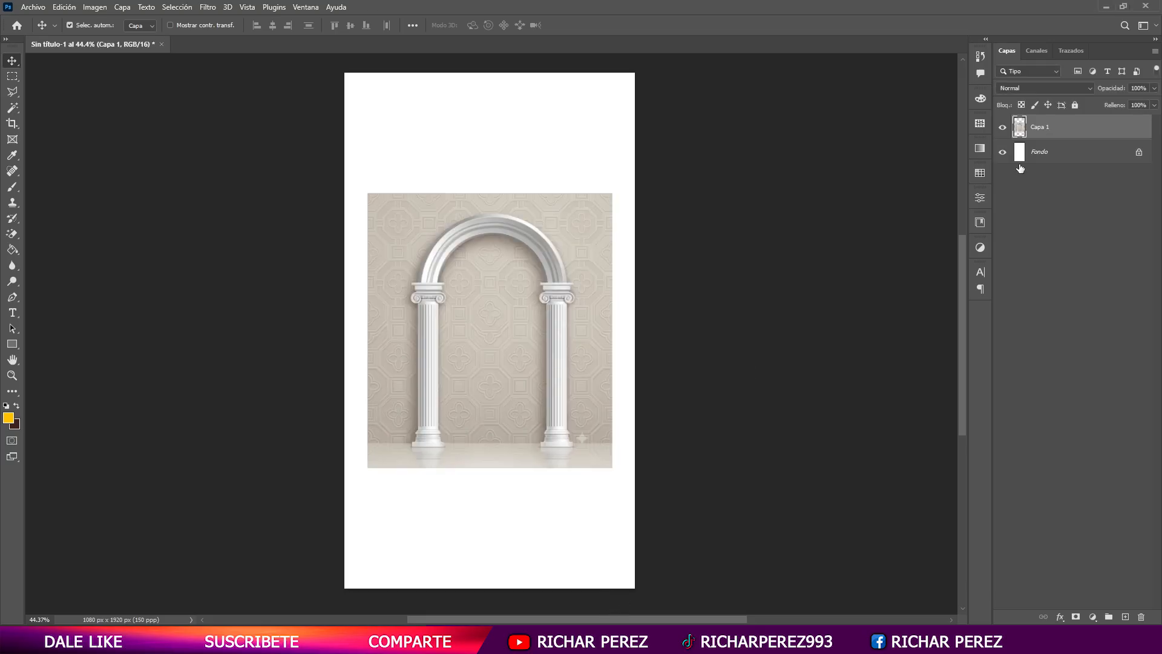
- Convert the pasted arch layer to a smart object and scale it up to span the full canvas width
right_click(1050, 127)
left_click(963, 280)
key("ctrl+t")
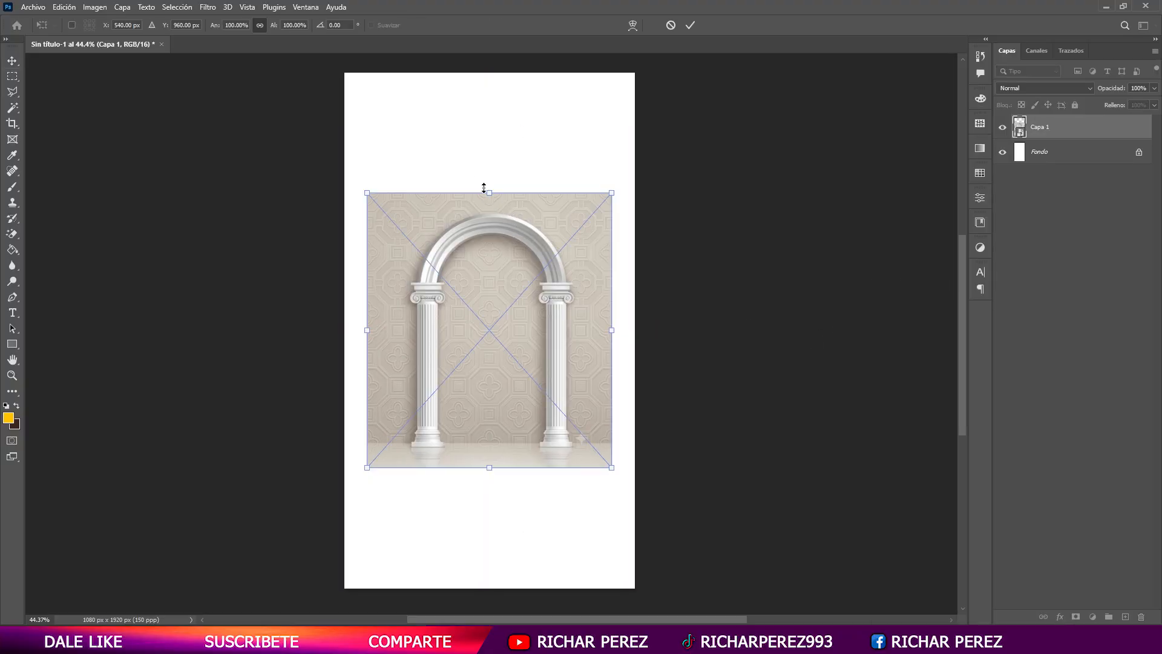
left_click_drag(486, 192, 493, 128)
key("Return")
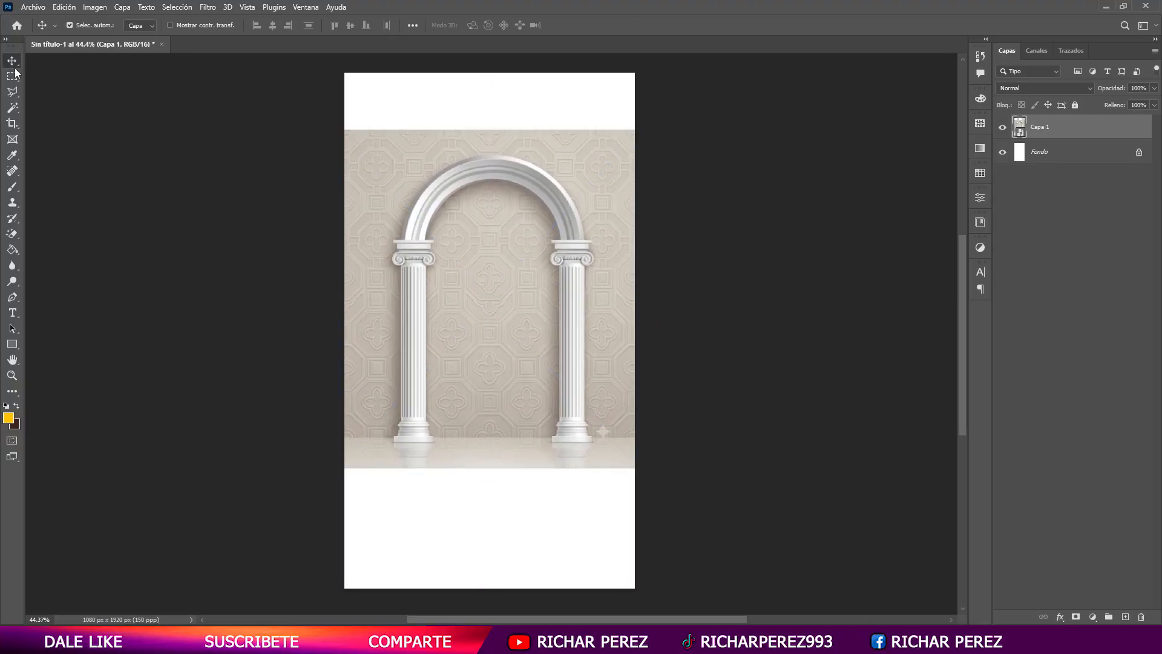
- Rasterize the arch layer and extend the wall over the empty area above the arch with a content-aware fill
left_click(13, 75)
right_click(1071, 129)
left_click(920, 324)
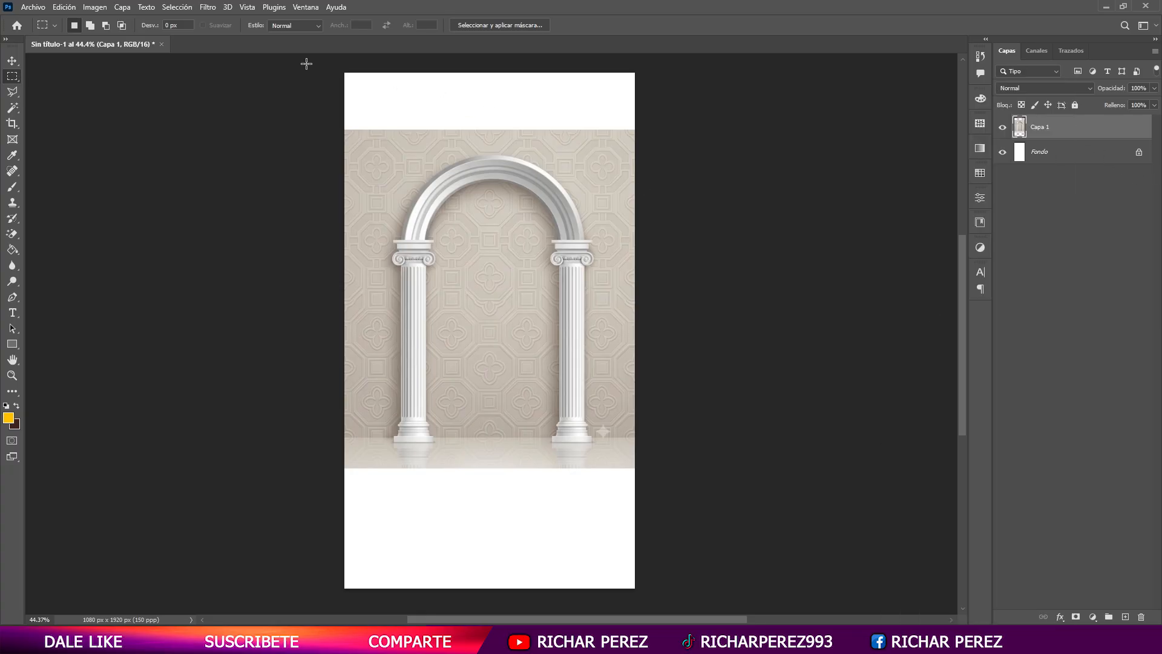
left_click_drag(340, 68, 640, 145)
left_click(65, 7)
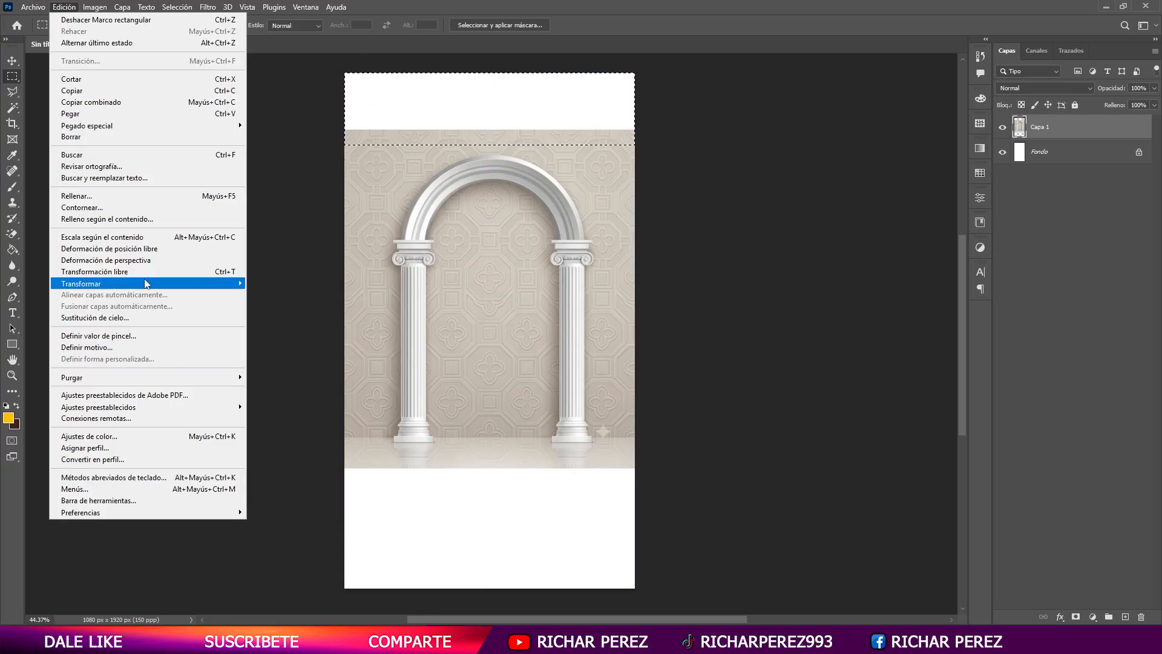
left_click(75, 207)
left_click(693, 160)
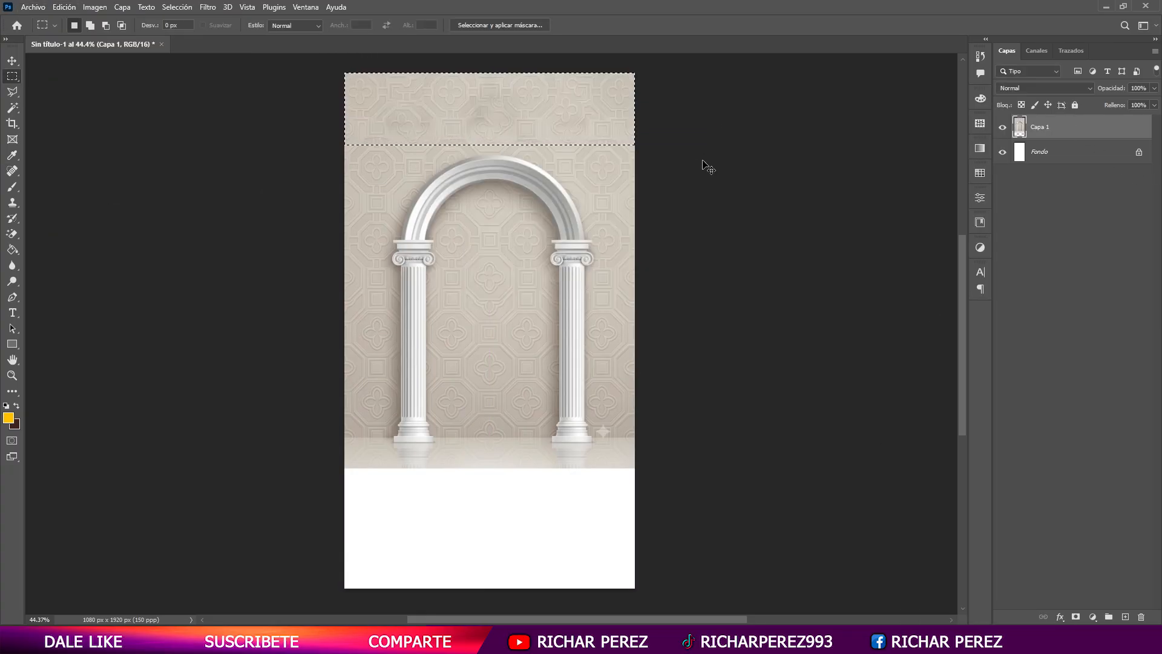
- Try a content-aware fill over the whole empty area below the floor in one pass, and remove that fill
scroll(462, 488, "down", 2)
left_click_drag(642, 546, 321, 407)
left_click(33, 7)
mouse_move(64, 7)
left_click(76, 207)
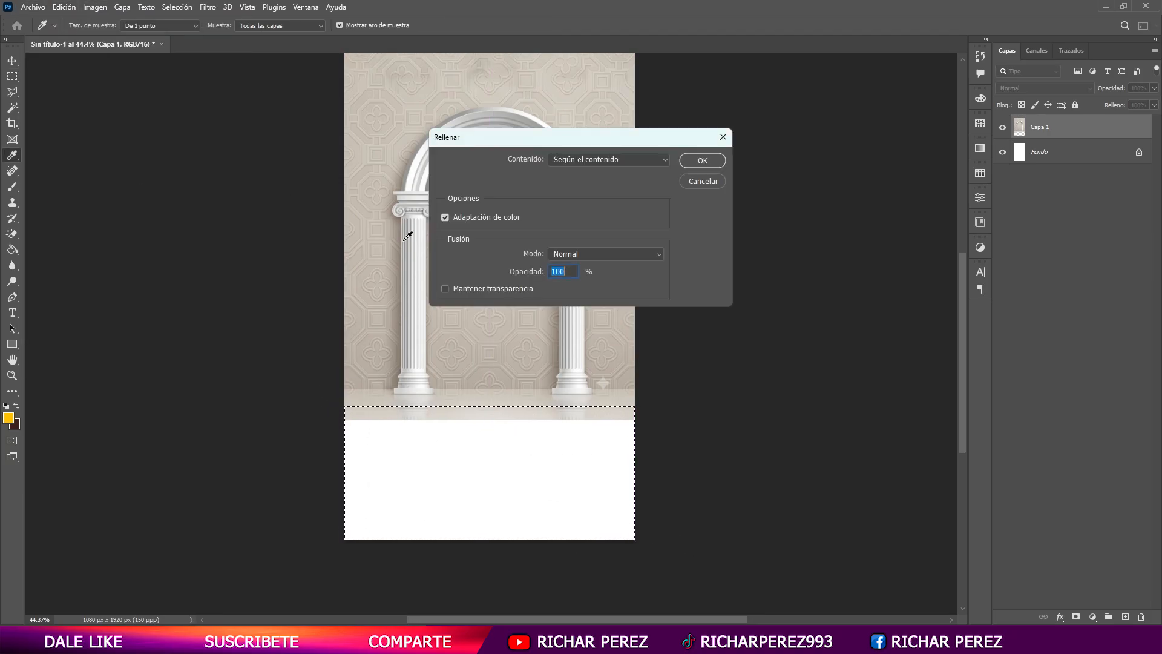
left_click(694, 164)
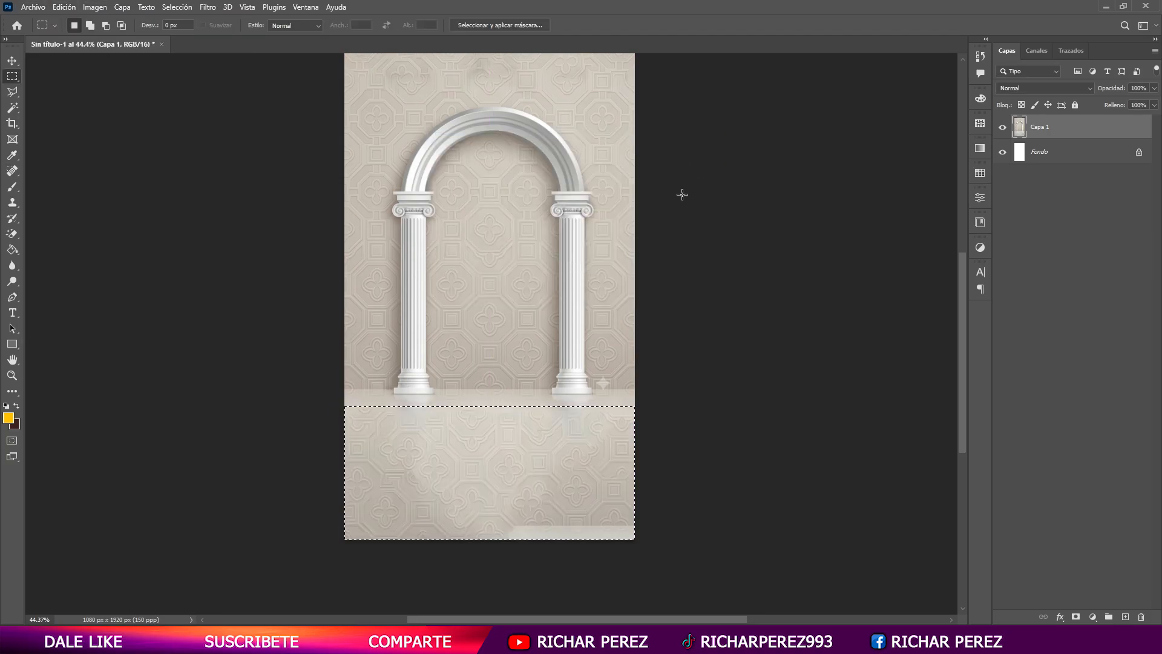
key("Delete")
- Extend the floor slightly by selecting a narrow strip across its lower edge and filling it with Content-Aware (Según el contenido)
left_click_drag(664, 451, 330, 409)
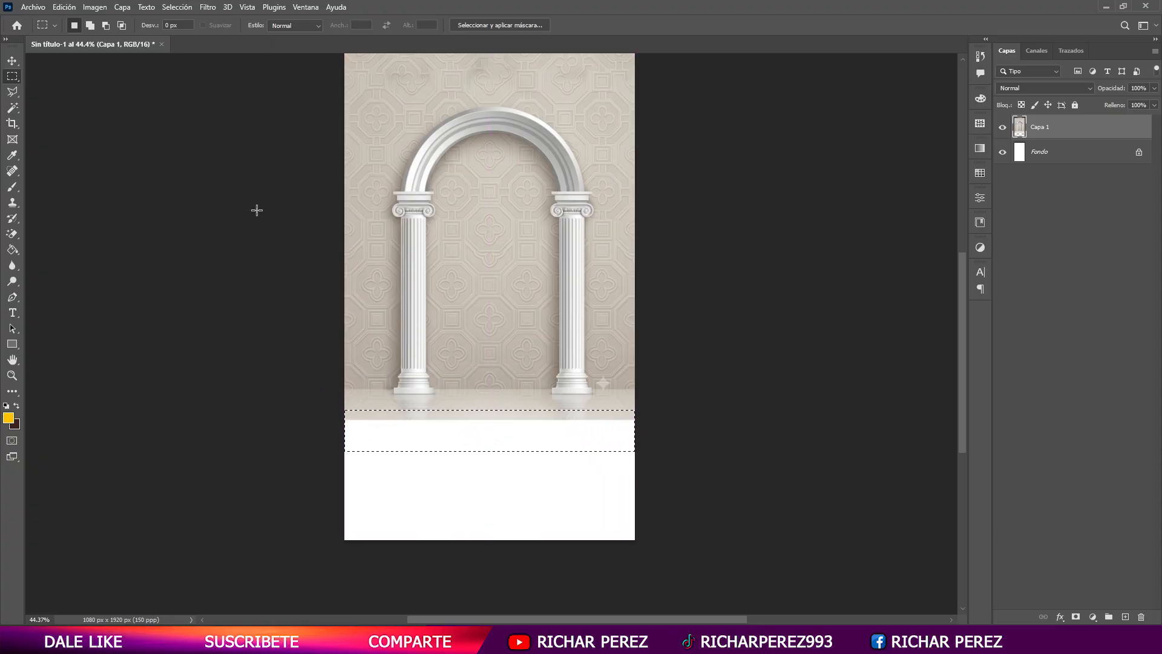
left_click(60, 7)
left_click(94, 200)
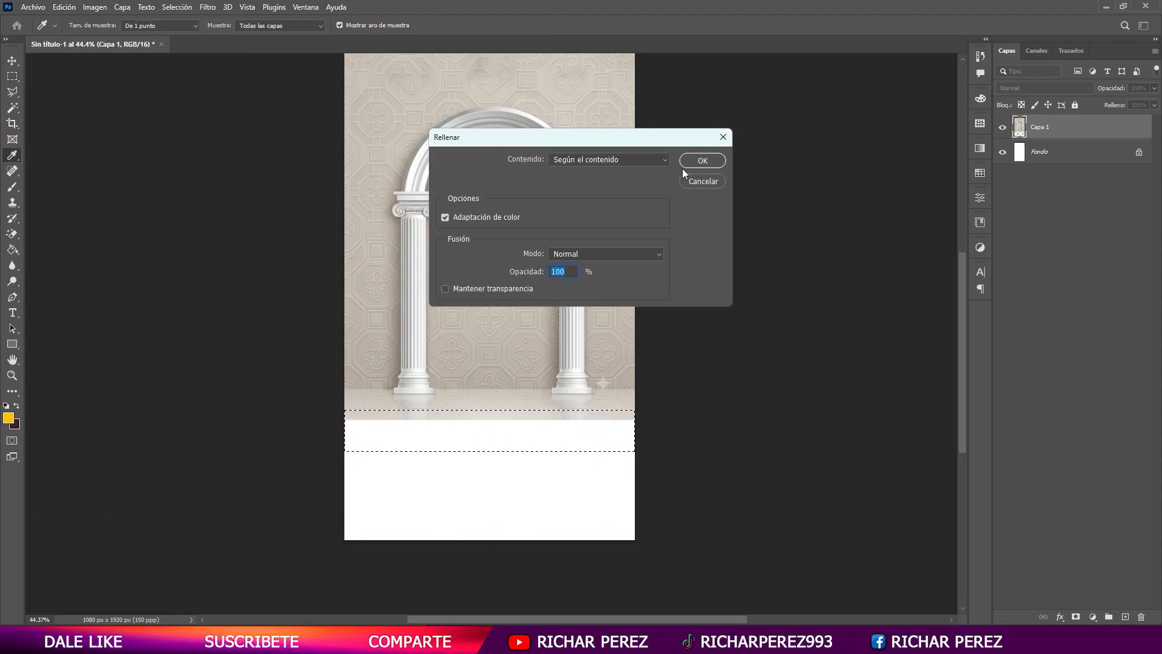
left_click(682, 165)
- Fill the remaining empty area down to the canvas bottom using Content-Aware, overlapping the extended floor, and clear the selection
left_click_drag(661, 548, 289, 431)
left_click(61, 7)
left_click(95, 200)
left_click(684, 162)
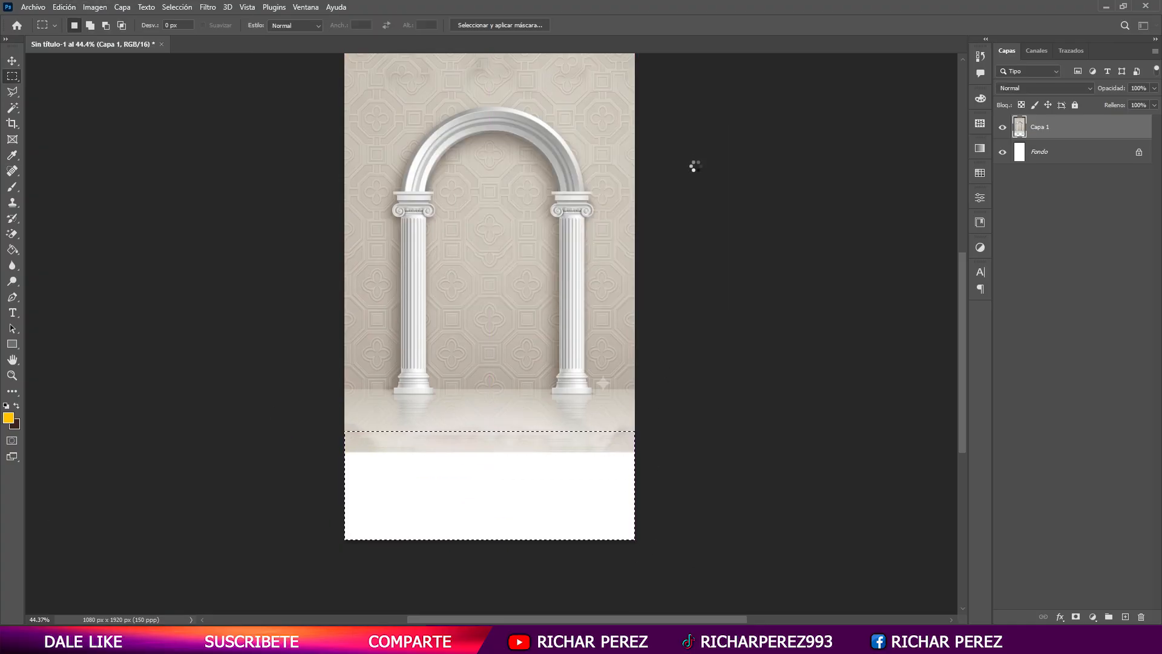
key("ctrl+d")
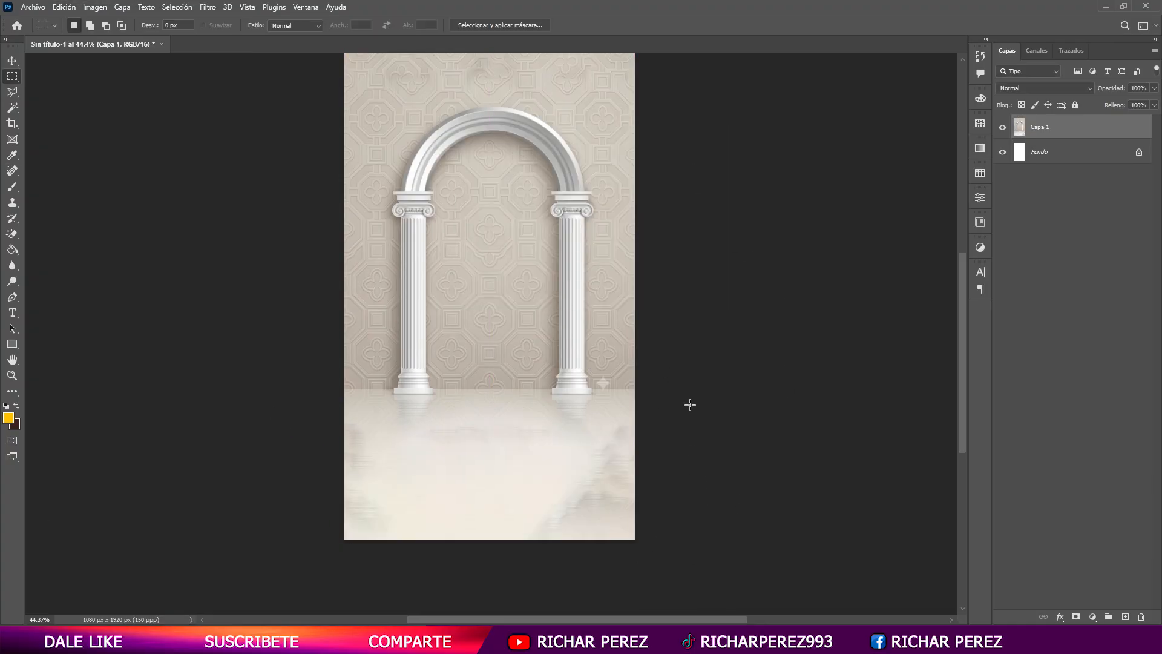
- Duplicate the arch layer Capa 1 and convert both the original and the copy to smart objects
scroll(545, 463, "up", 2)
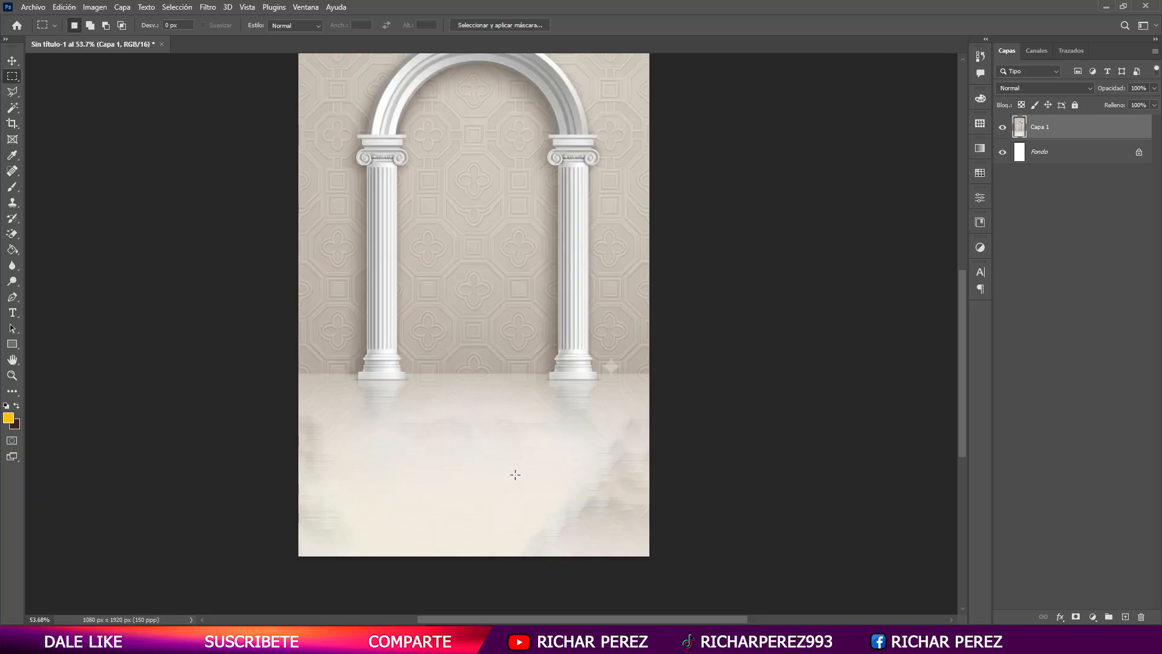
scroll(648, 459, "up", 1)
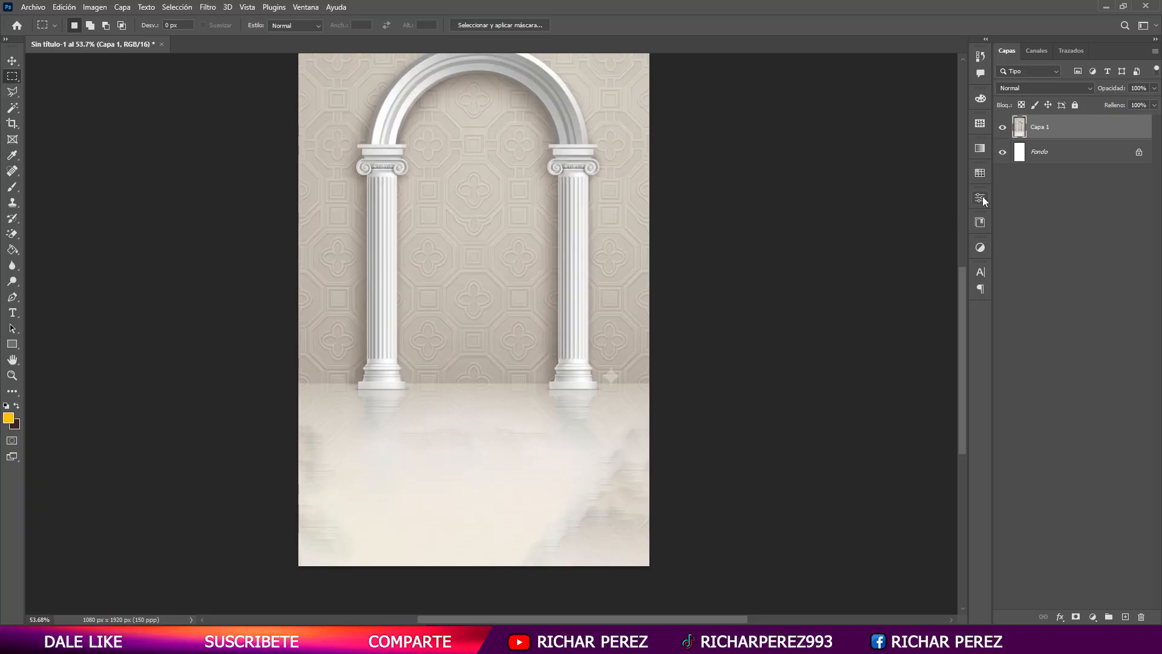
key("ctrl+j")
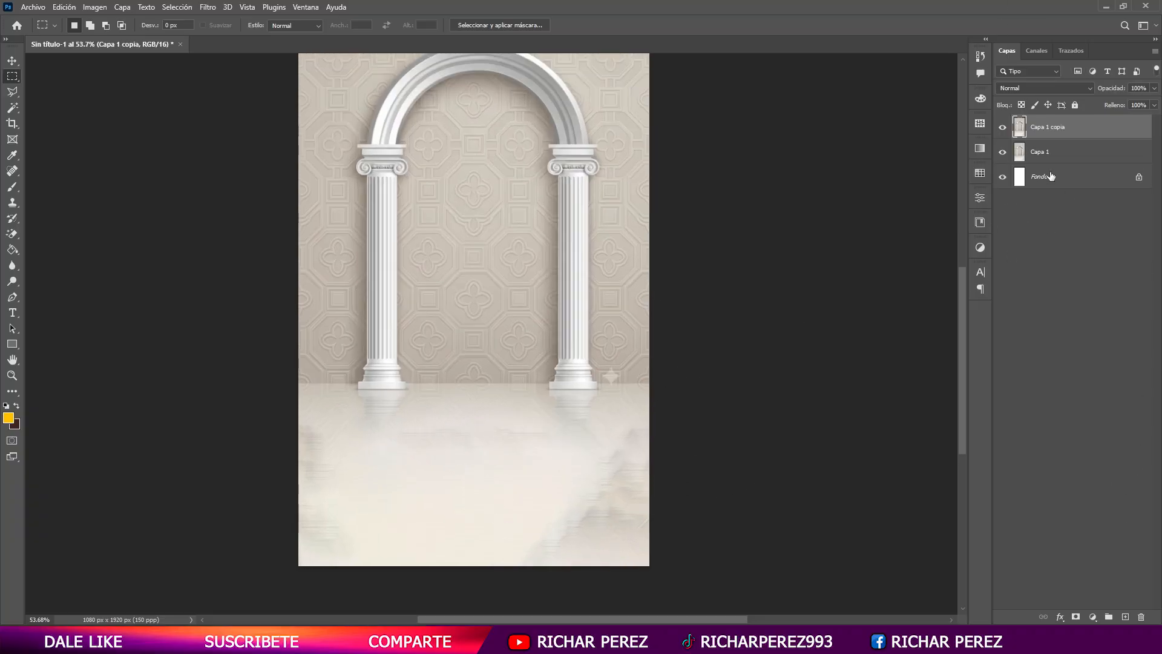
right_click(1080, 153)
left_click(1050, 279)
right_click(1088, 126)
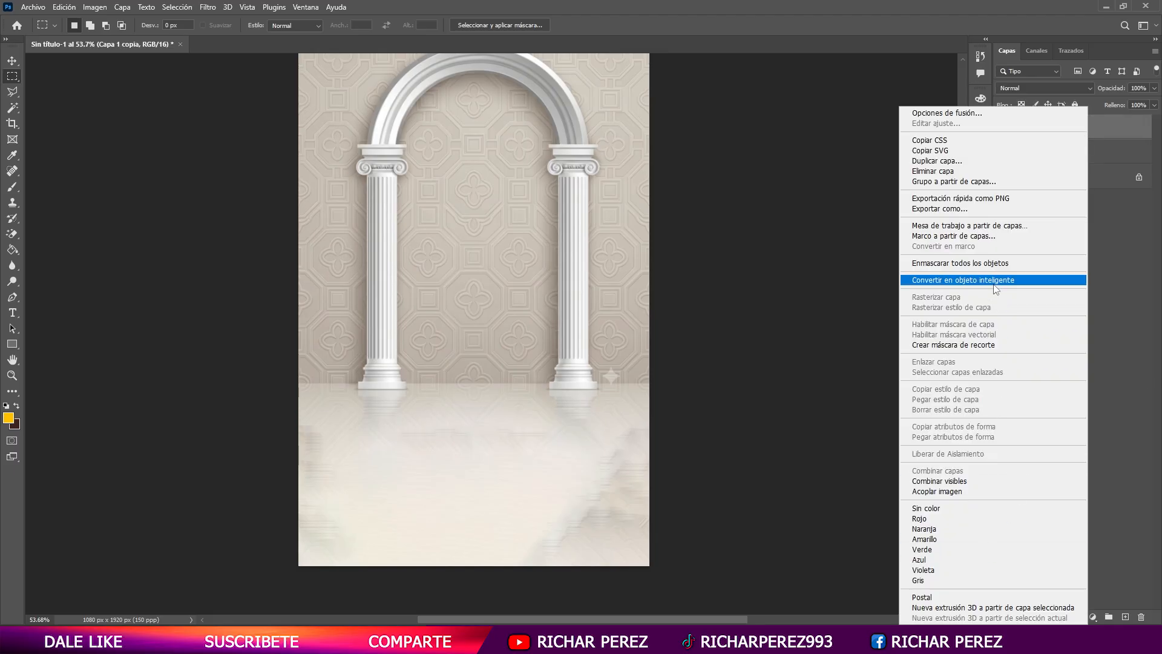
left_click(1050, 279)
- Apply a Gaussian Blur (Desenfoque gaussiano) smart filter to Capa 1 copia, strong enough to smooth the floor's streaks
left_click(208, 7)
mouse_move(260, 167)
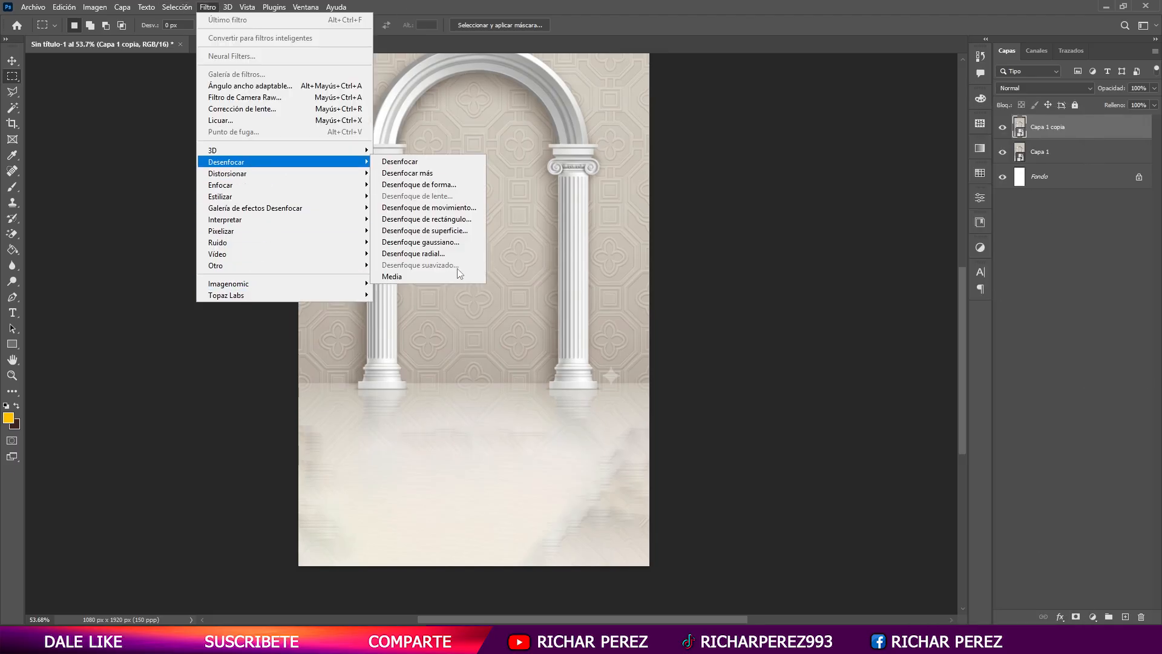
left_click(441, 299)
left_click_drag(720, 469, 714, 466)
key("Return")
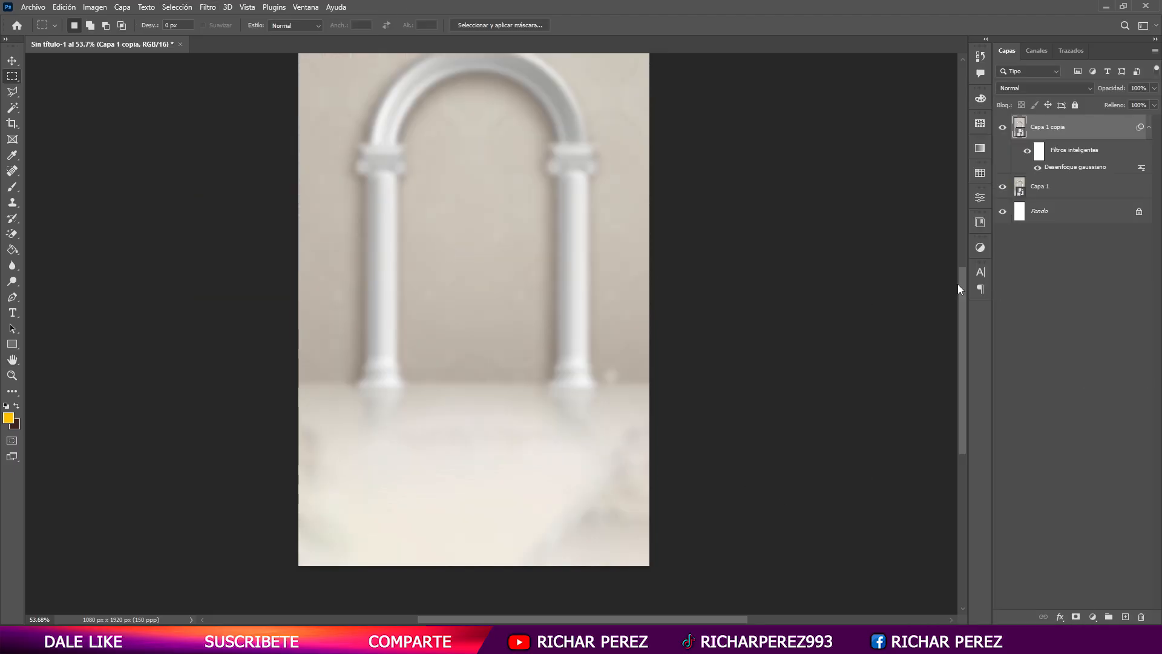
- Add an inverted black layer mask to the blurred copy and paint it white over the extended floor with a soft brush
left_click(1073, 609)
left_click(1075, 612)
key("d")
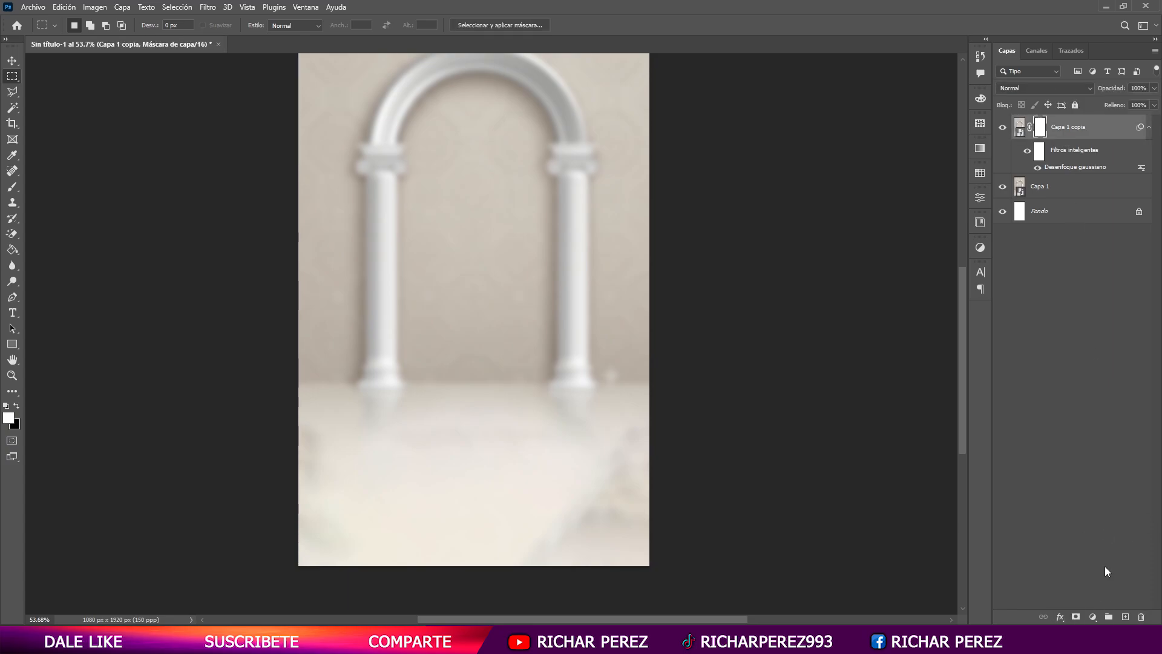
key("ctrl+i")
key("b")
right_click(497, 476, "alt")
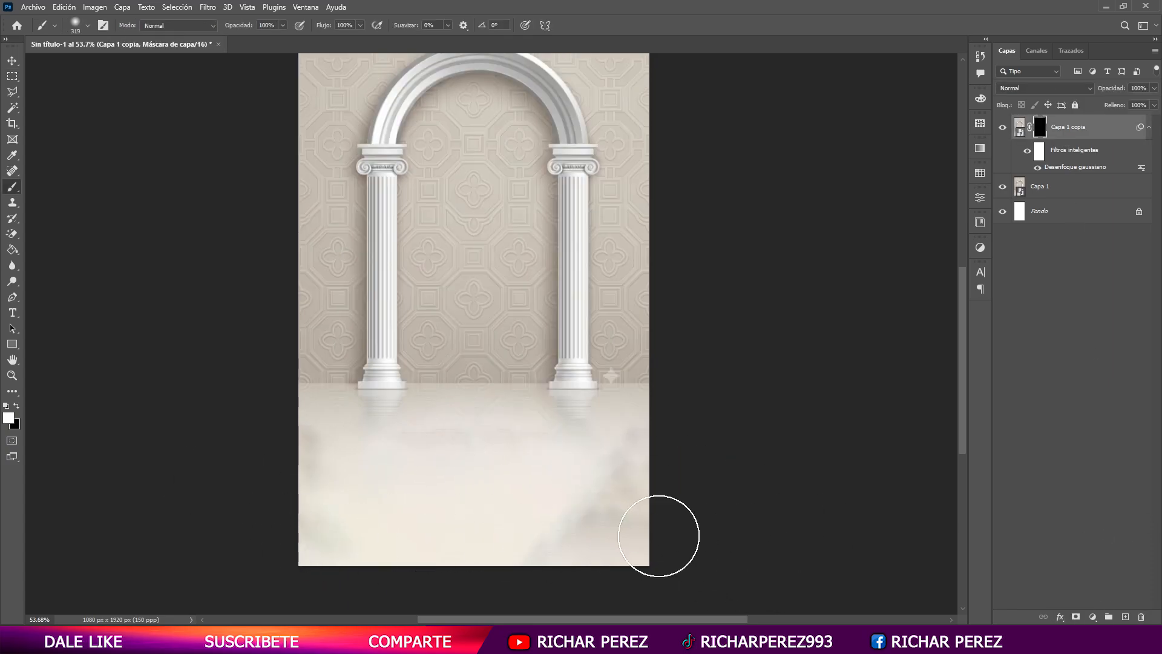
mouse_move(529, 493)
left_mouse_down()
mouse_move(532, 480)
mouse_move(522, 495)
left_mouse_up()
key("v")
- Try to select the wall inside the arch with the Magic Wand on the masked copy, and clear the selection
scroll(480, 325, "up", 1)
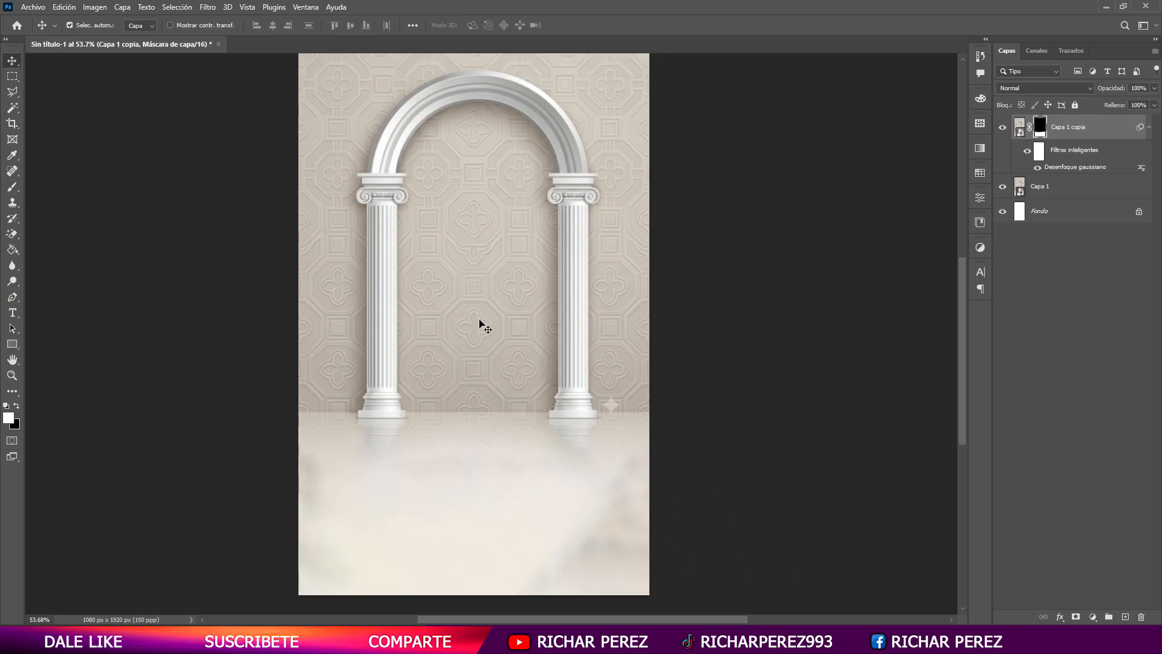
scroll(472, 327, "up", 3)
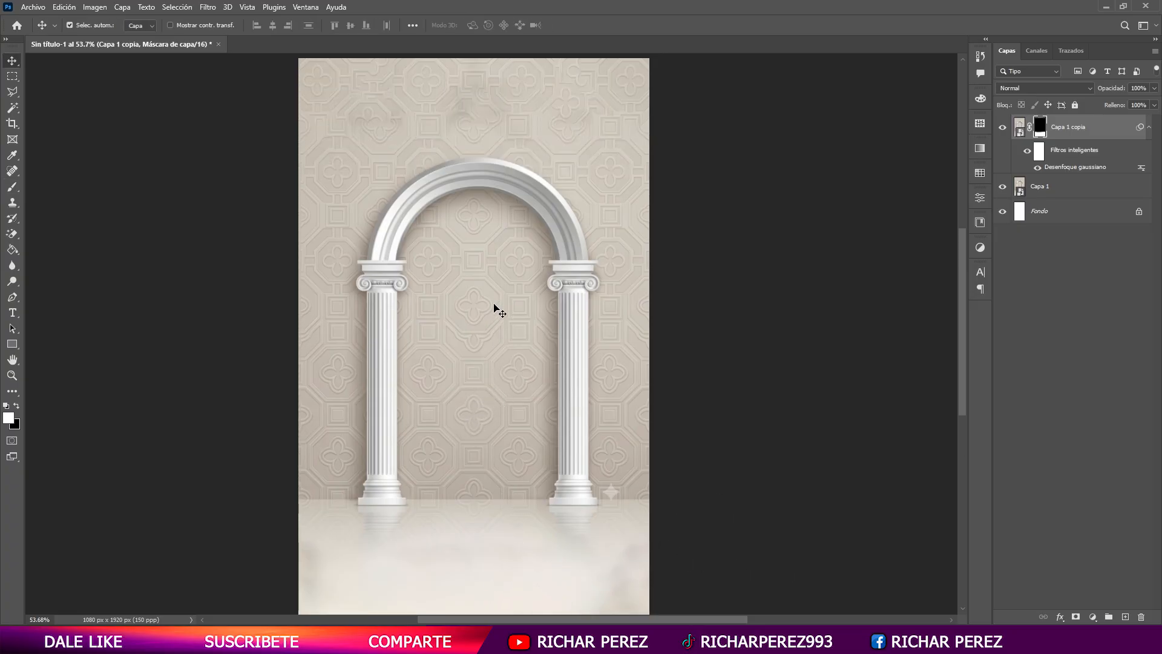
scroll(527, 381, "up", 4)
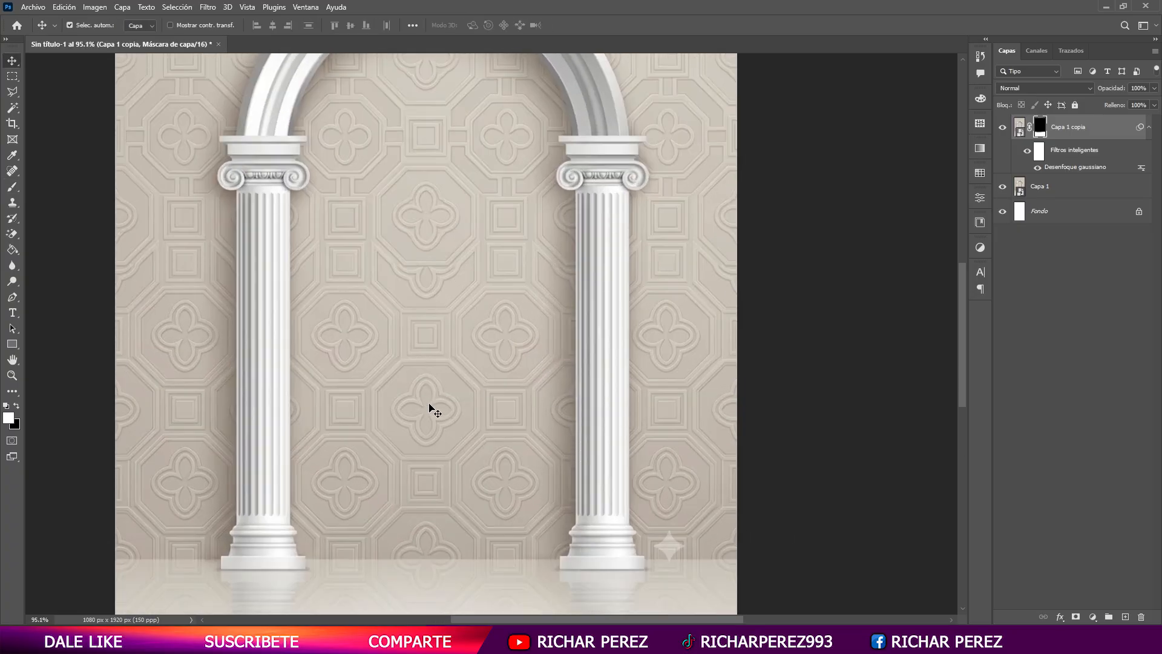
left_click(12, 91)
right_click(13, 109)
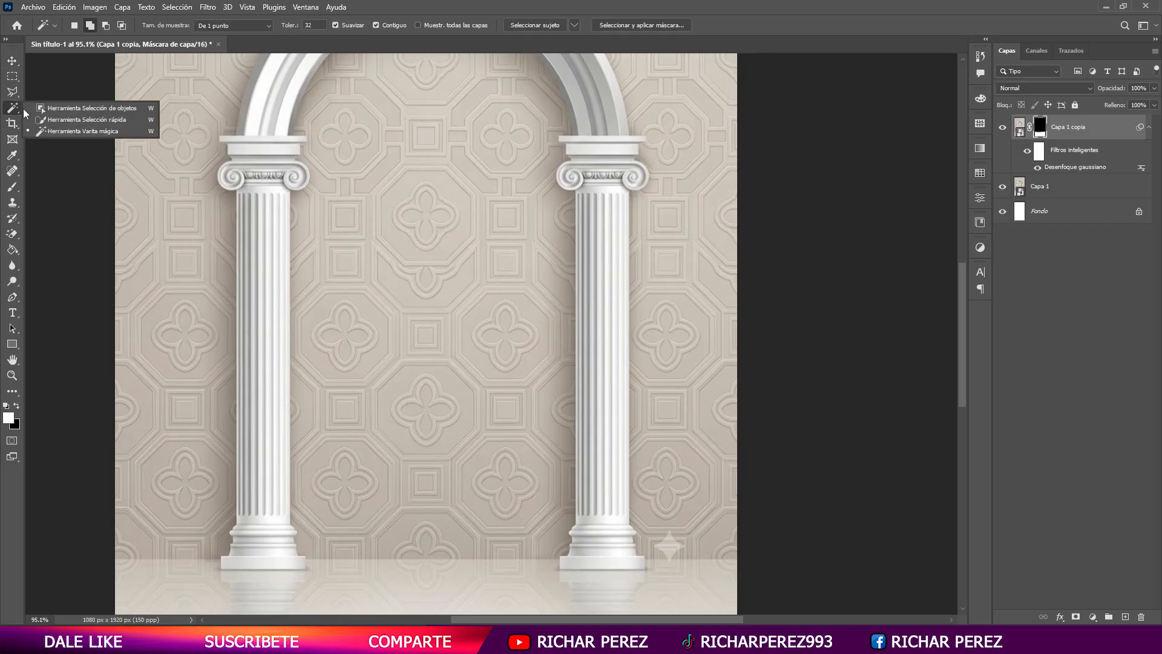
left_click(114, 130)
left_click(338, 367)
key("ctrl+d")
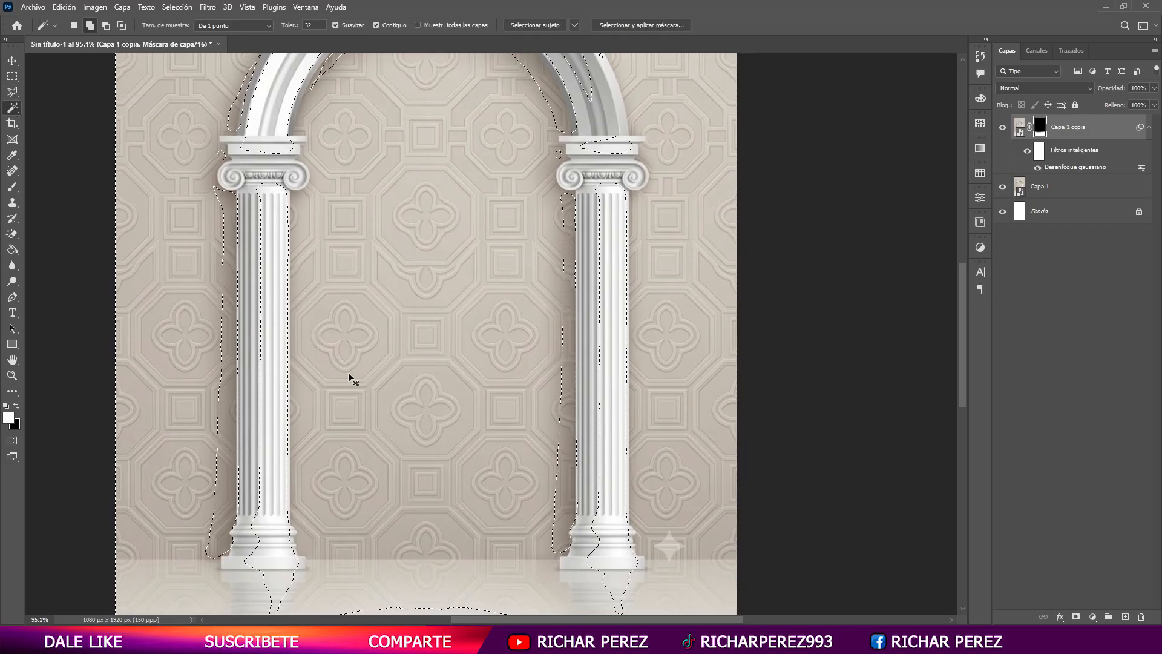
- On the original layer Capa 1, start a Pen path at the right column's base and follow the floor line to the left column's base
left_click(1036, 189)
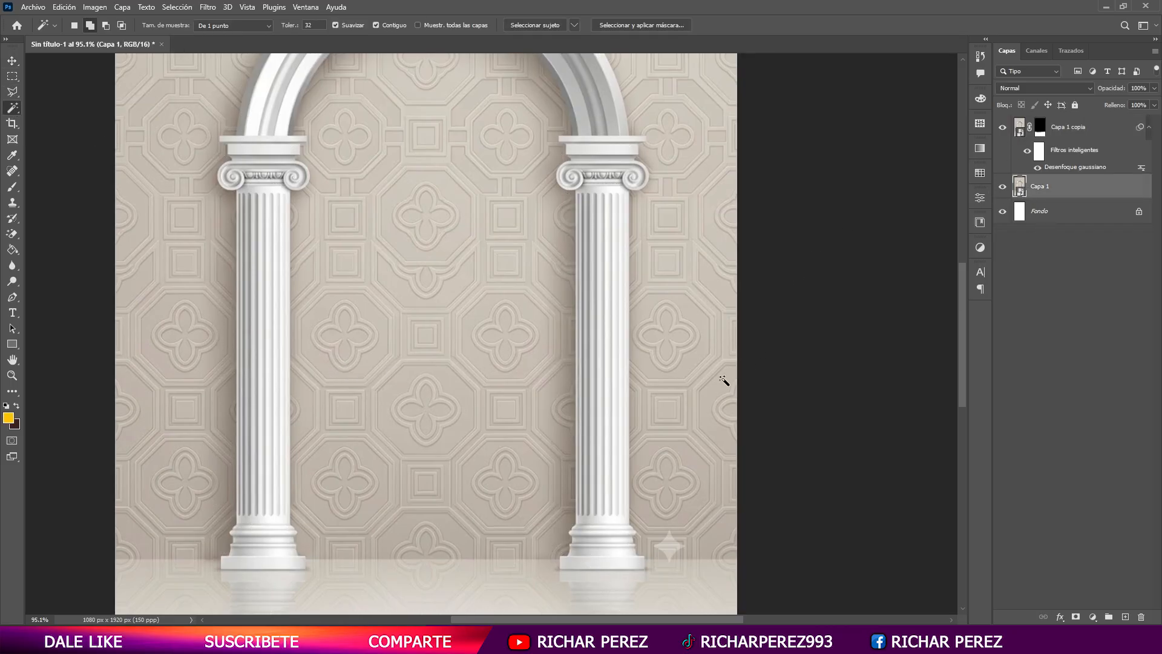
left_click(543, 512)
key("ctrl+d")
key("p")
scroll(580, 558, "up", 5)
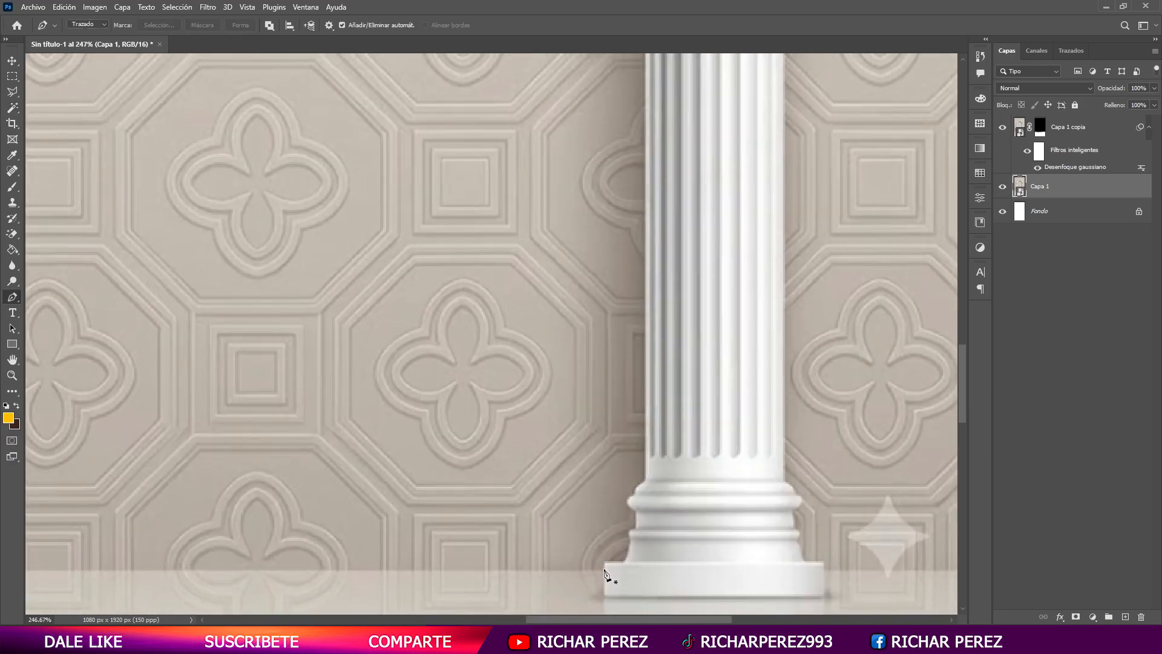
left_click(604, 569)
left_click_drag(297, 554, 714, 466)
left_click(361, 481)
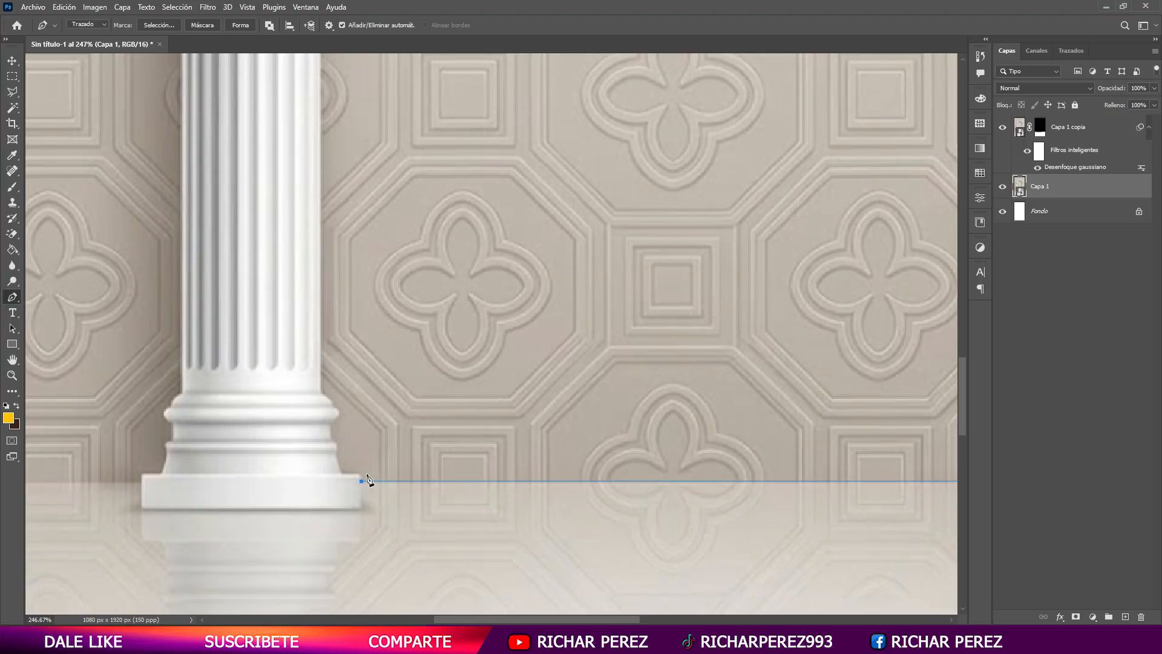
- Continue the Pen path up the inner profile of the left column's base, following its steps and rounded mouldings
left_click(332, 439)
scroll(325, 441, "up", 3)
left_click(341, 449)
left_click_drag(341, 450, 338, 448)
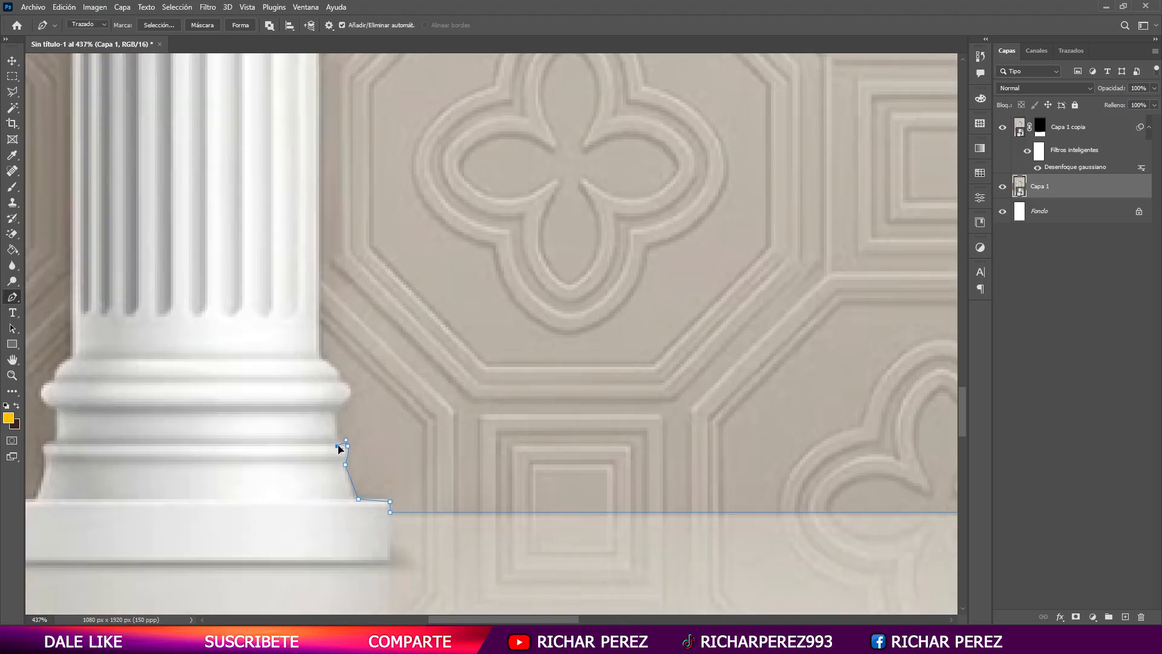
left_click(335, 412)
left_click(340, 382)
left_click(337, 394)
left_click_drag(337, 394, 353, 393)
left_click(319, 357)
left_click(331, 370)
left_click_drag(331, 371, 336, 366)
scroll(333, 368, "down", 7)
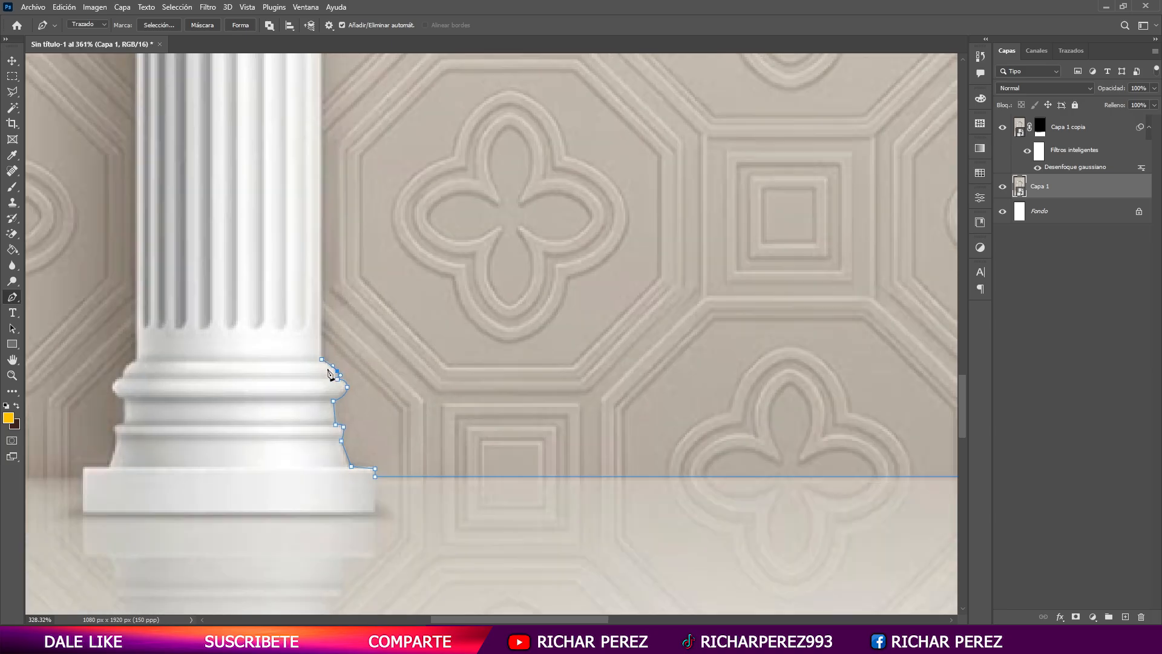
- Extend the path up the left column's shaft and curve it around the inner scroll of its capital
left_click_drag(379, 97, 457, 617)
left_click_drag(505, 122, 514, 379)
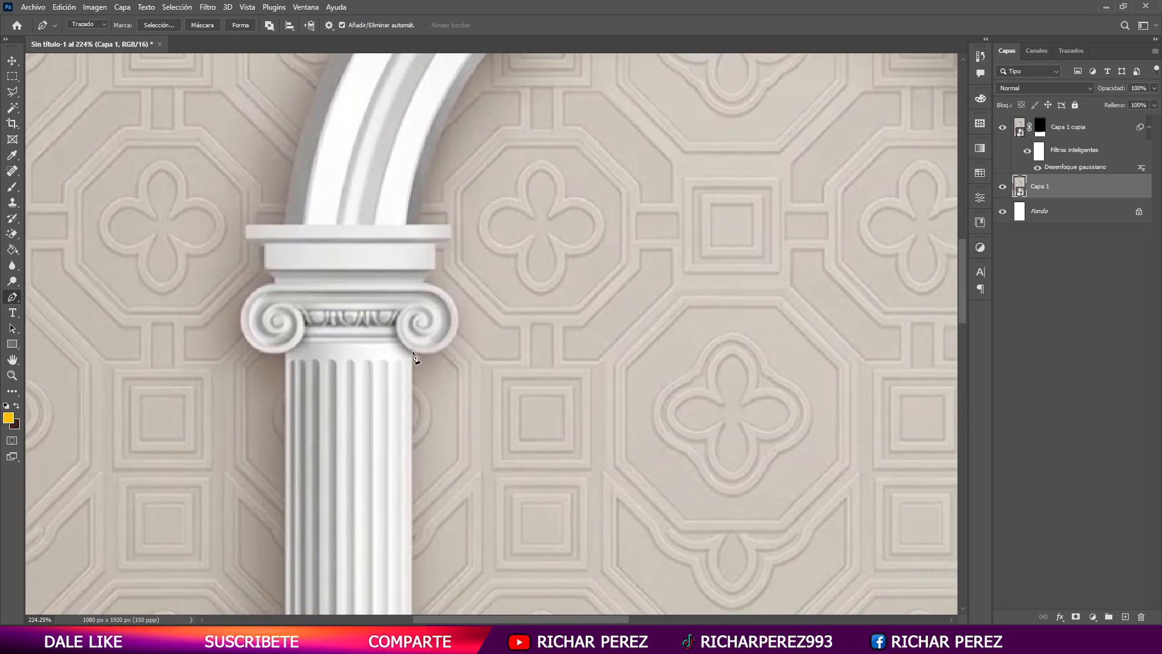
left_click(414, 357)
scroll(449, 357, "up", 3)
left_click(422, 288)
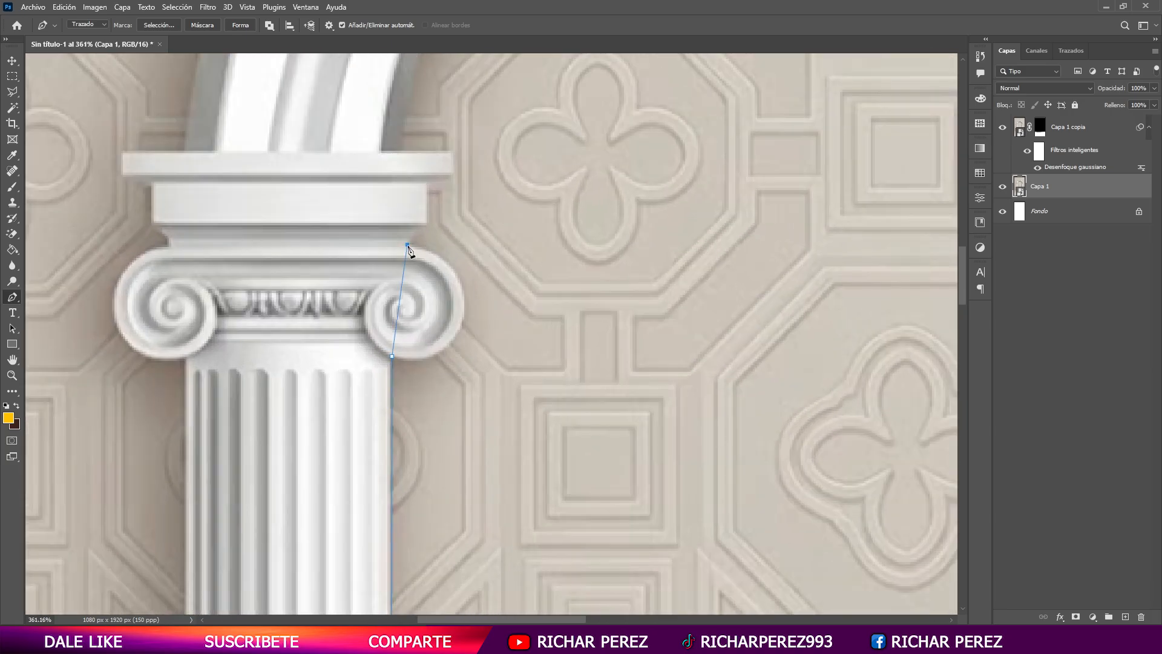
left_click(399, 298)
left_click_drag(399, 298, 484, 261)
left_click_drag(453, 346, 441, 379)
left_click_drag(484, 263, 475, 267)
left_click_drag(446, 379, 449, 370)
scroll(390, 259, "up", 2)
left_click(410, 282)
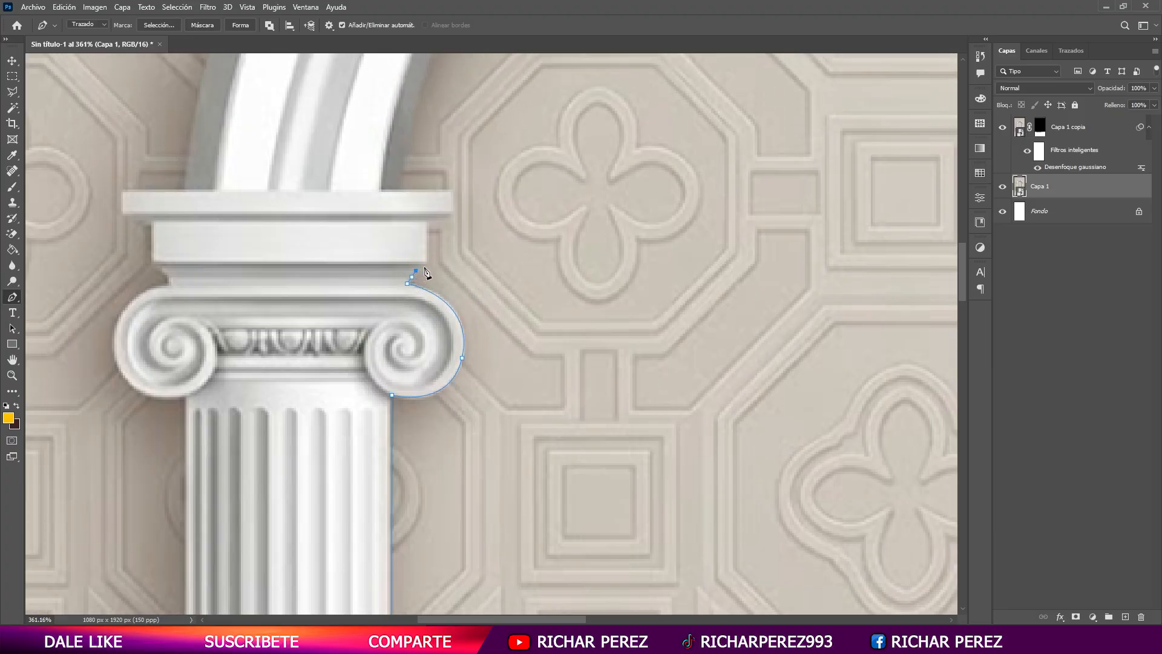
- Trace the stepped slabs above the left capital up to where the arch begins
scroll(428, 233, "down", 2)
left_click(429, 231)
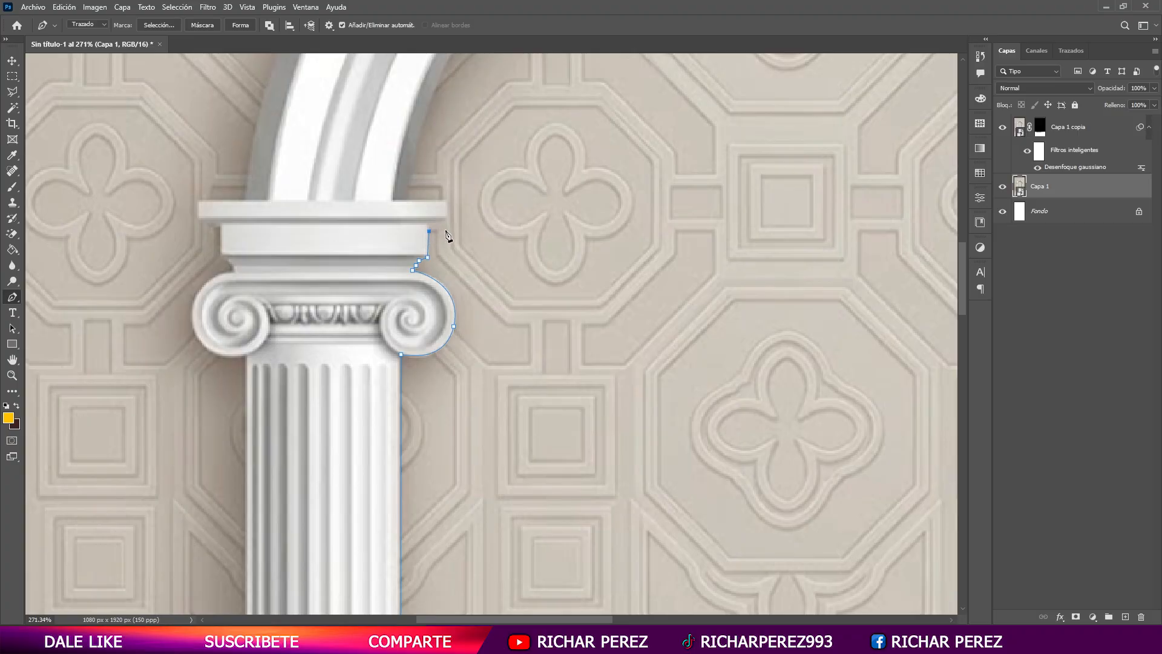
left_click(451, 230)
left_click(446, 200)
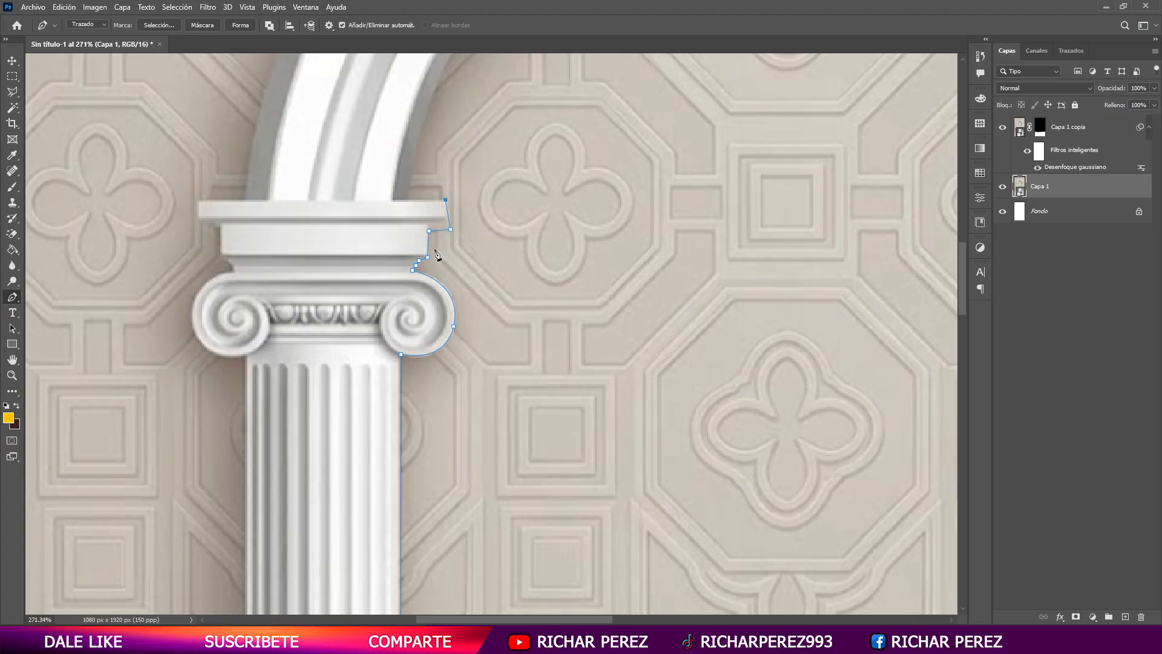
left_click(405, 200)
- Bridge the path to the right column and bend that segment to follow the inner curve of the arch
scroll(405, 201, "down", 3)
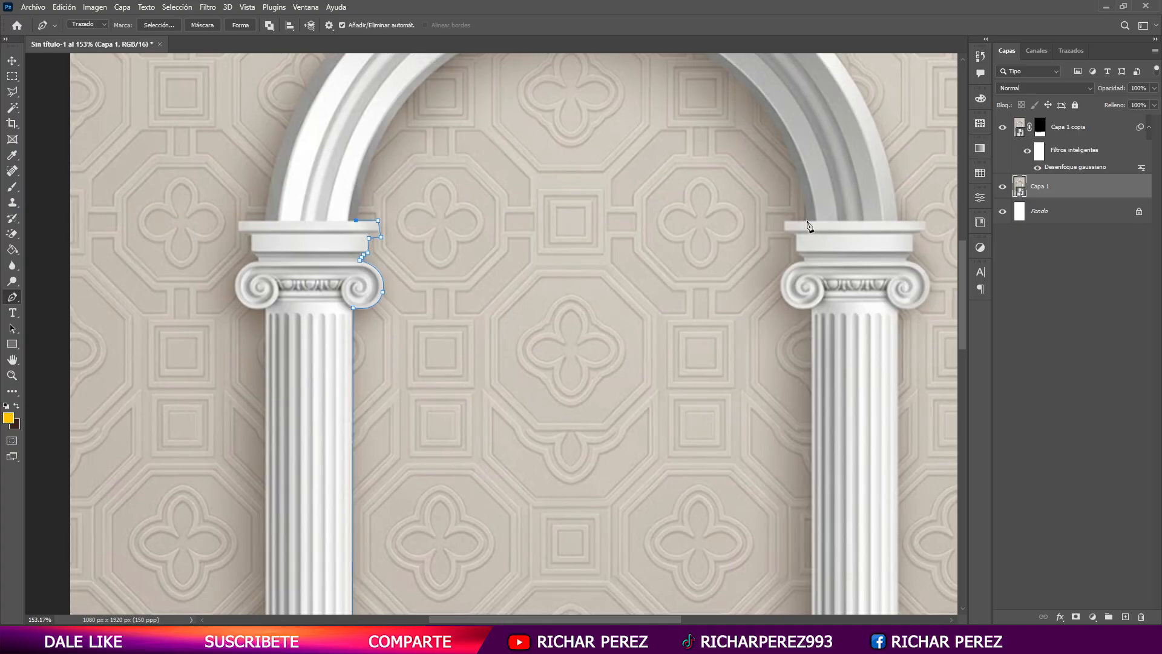
left_click(807, 211)
scroll(582, 282, "up", 2)
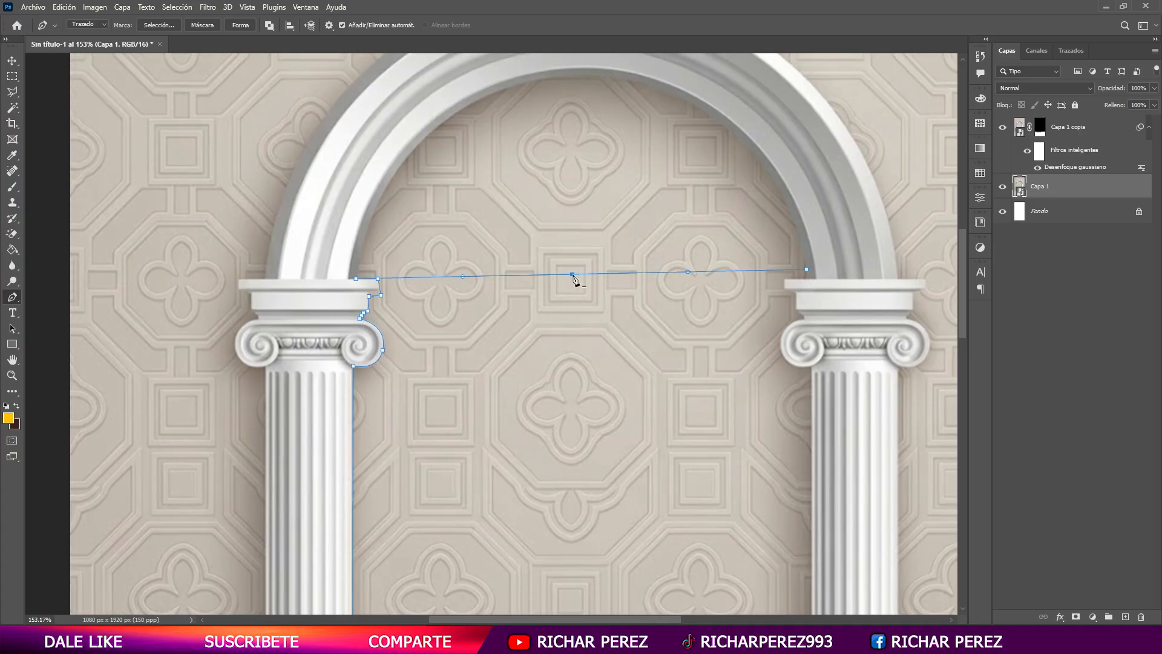
scroll(575, 103, "up", 2)
left_click_drag(573, 278, 583, 150)
left_click_drag(478, 155, 374, 163)
left_click_drag(694, 143, 761, 134)
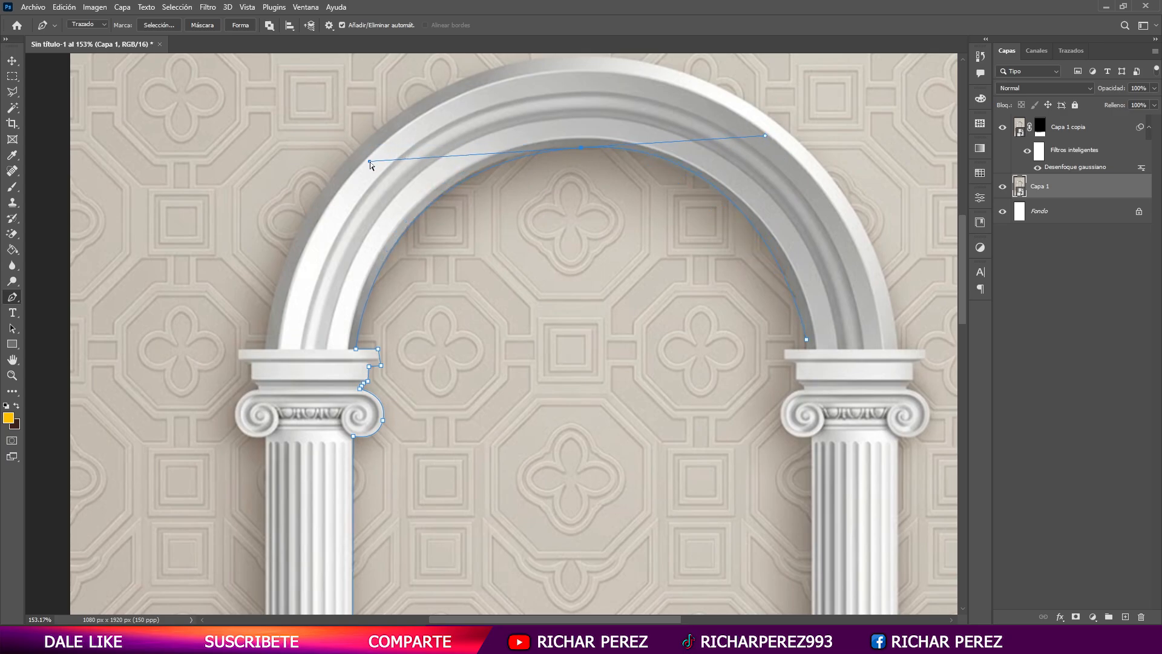
left_click_drag(371, 165, 375, 157)
scroll(809, 330, "down", 1)
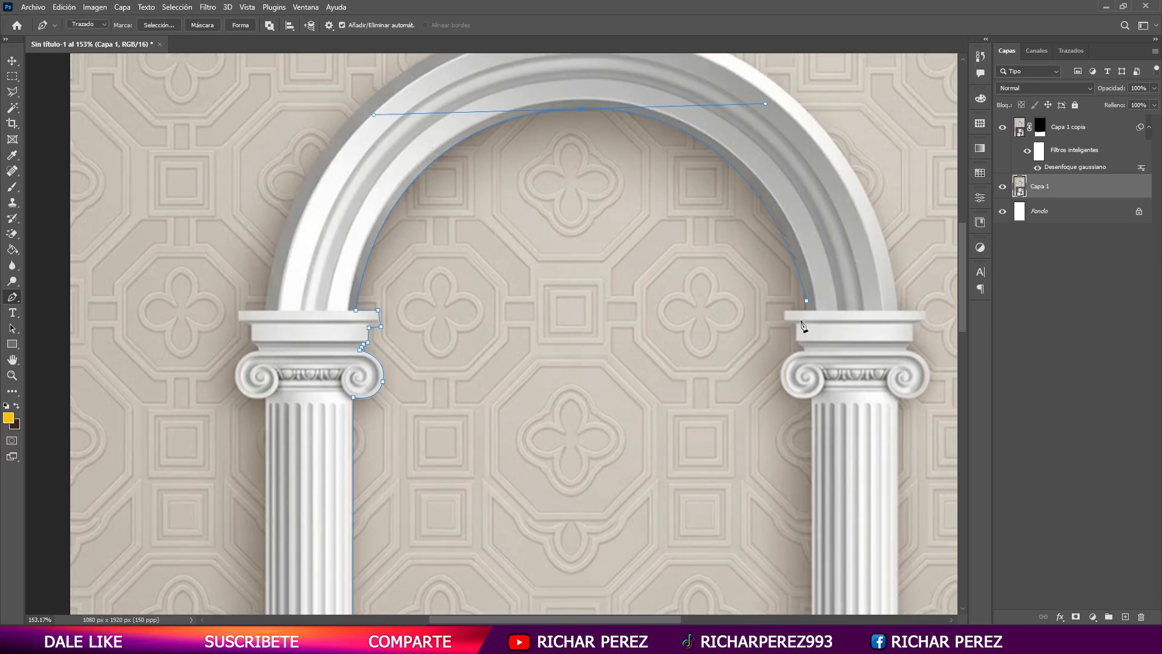
- Trace the inner edge of the slab on top of the right column's capital
scroll(809, 321, "up", 3)
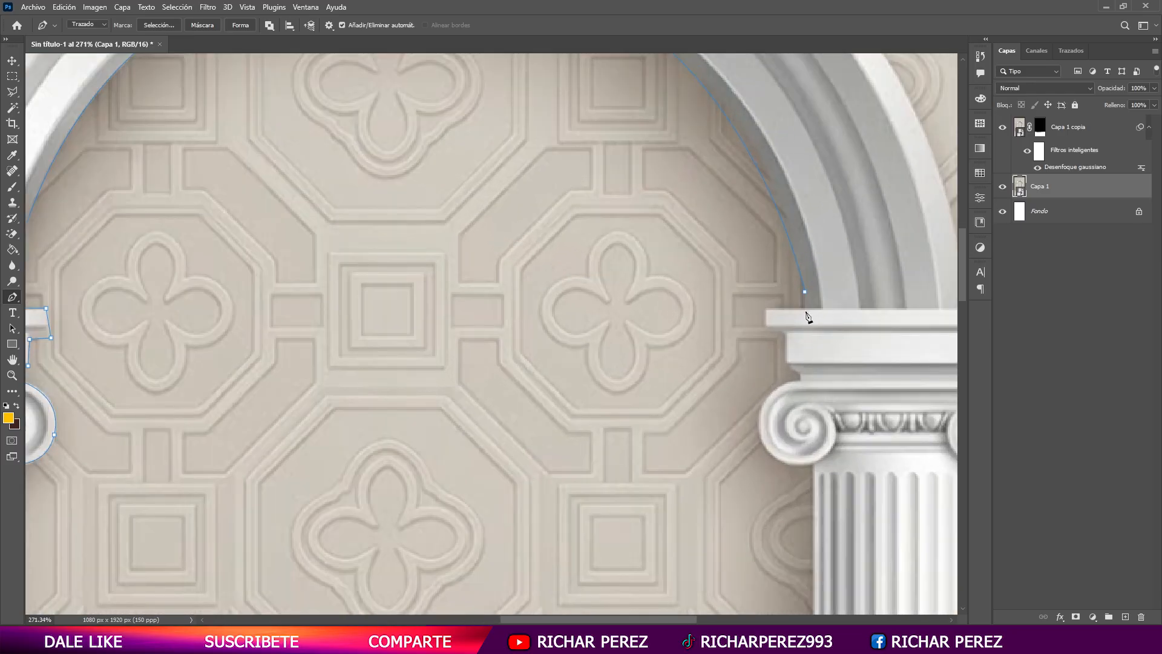
left_click(765, 309)
left_click(767, 325)
left_click(787, 334)
- Carry the path down the right column, around its base mouldings, and close it at the starting point on the floor line
scroll(763, 478, "down", 5)
scroll(750, 284, "up", 3)
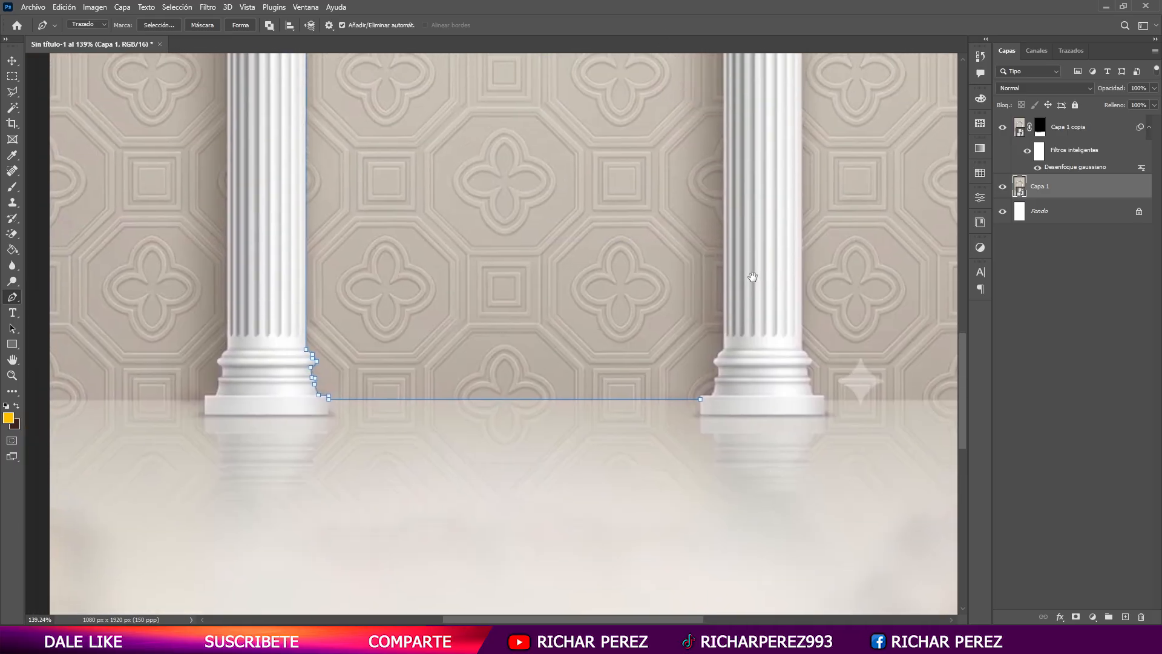
scroll(730, 380, "up", 3)
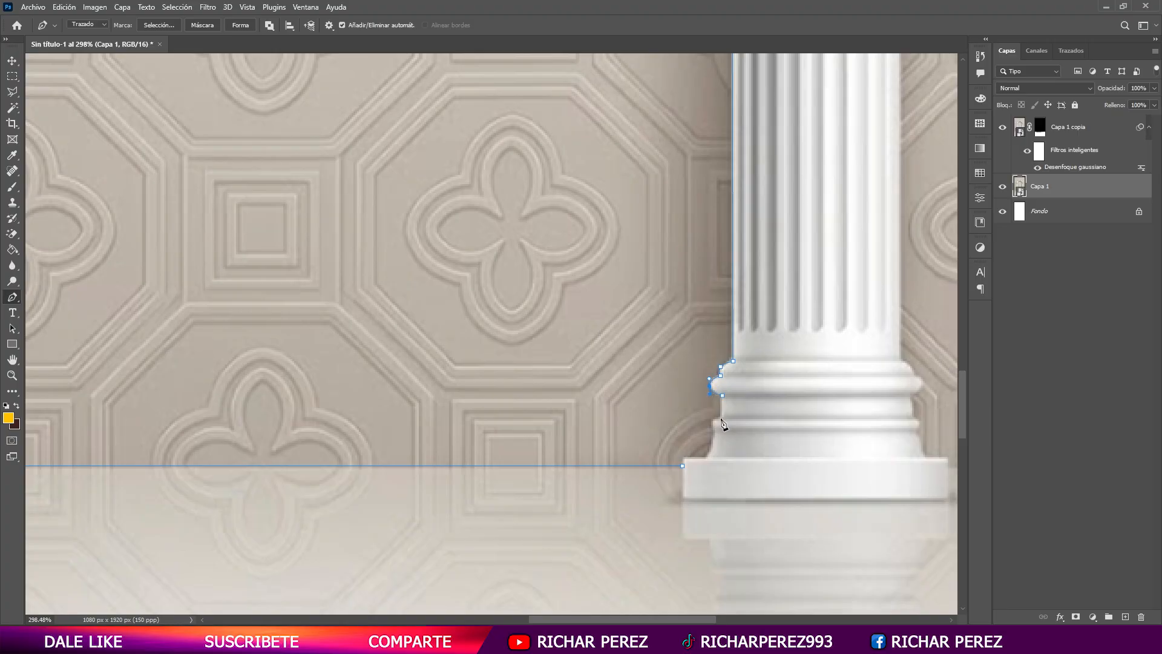
scroll(718, 431, "up", 3)
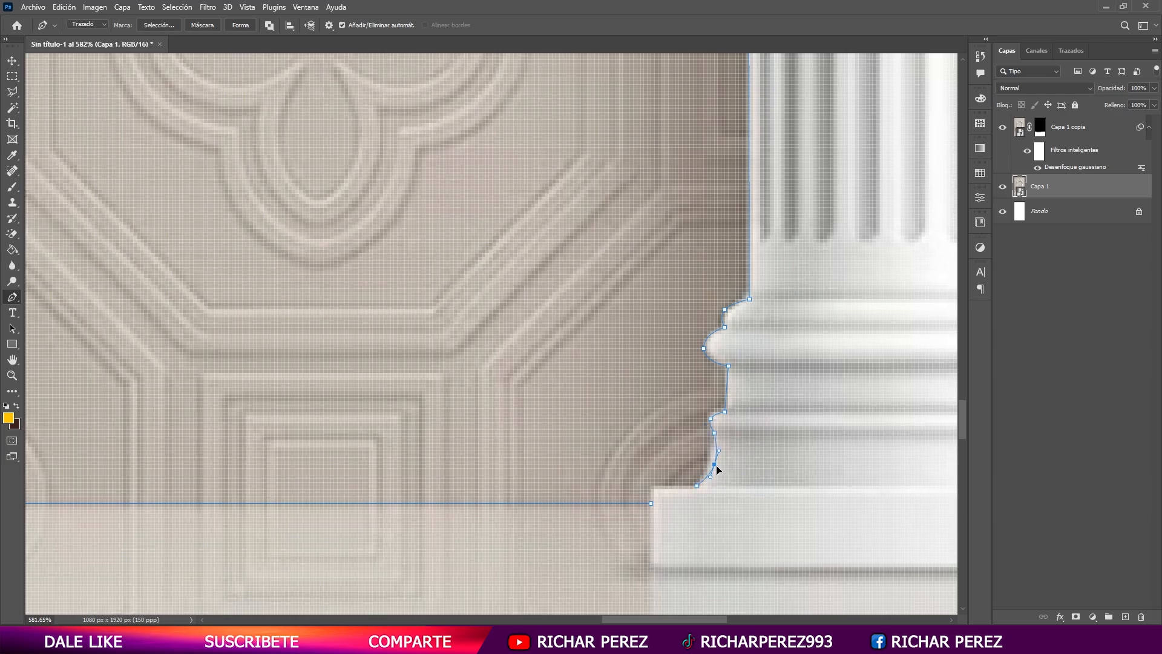
left_click(652, 503)
scroll(641, 505, "down", 10)
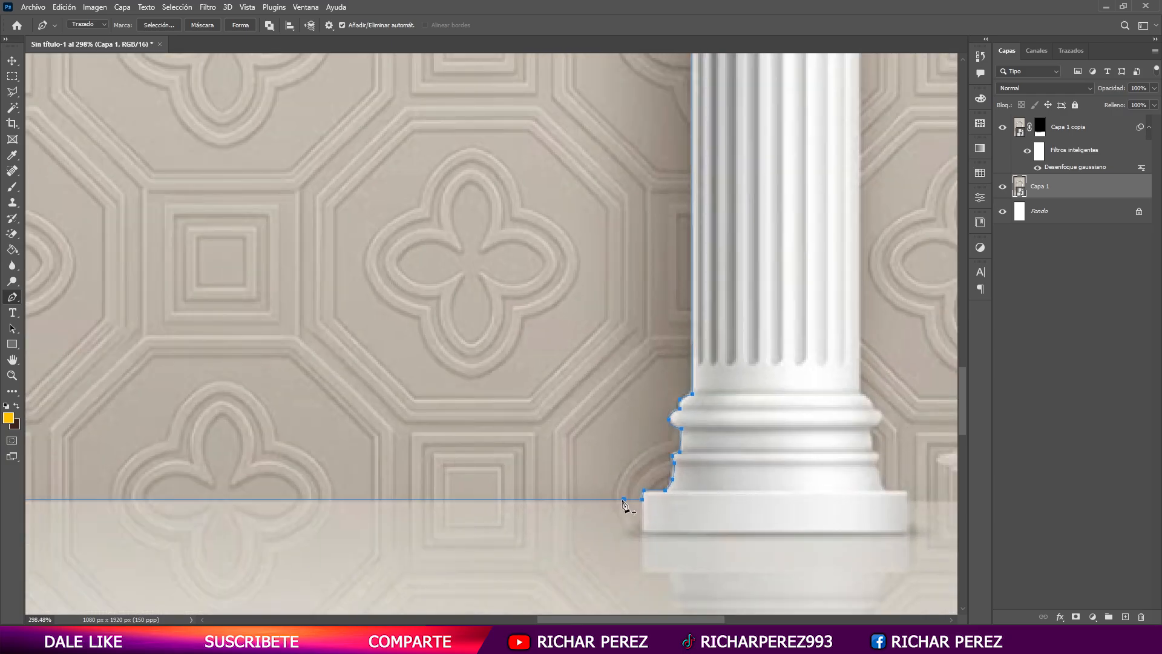
- Convert the closed path to a selection and use it as an inverted layer mask on Capa 1, hiding the wall inside the arch
right_click(542, 462)
left_click(599, 378)
key("Return")
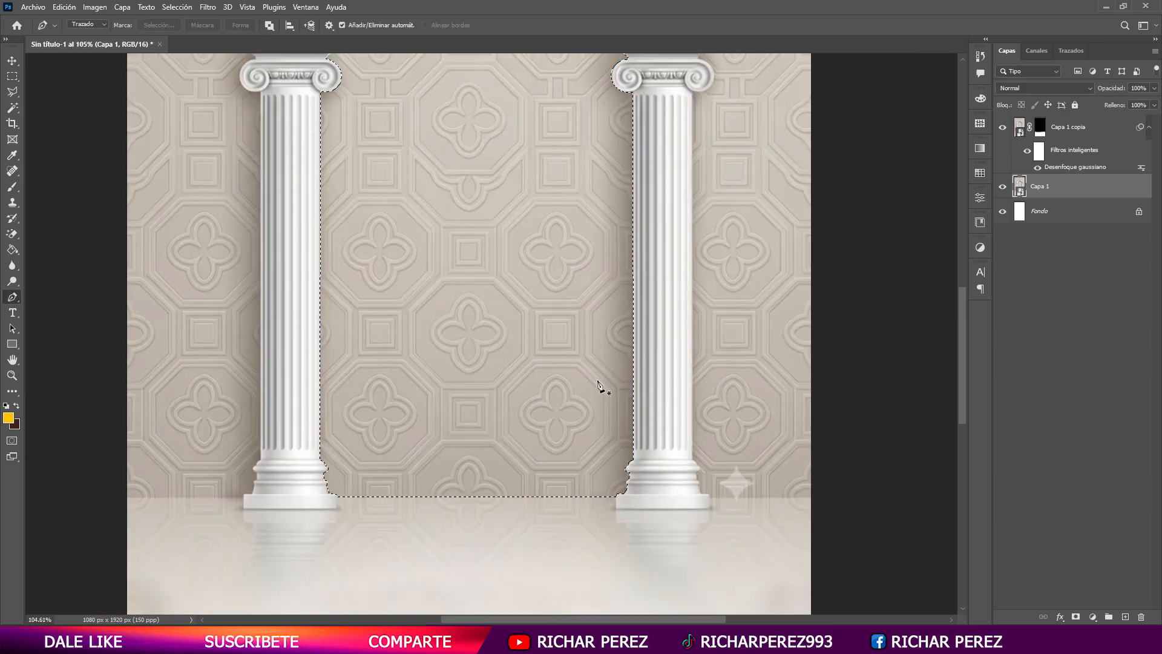
scroll(599, 385, "up", 2)
left_click(1076, 616)
key("ctrl+i")
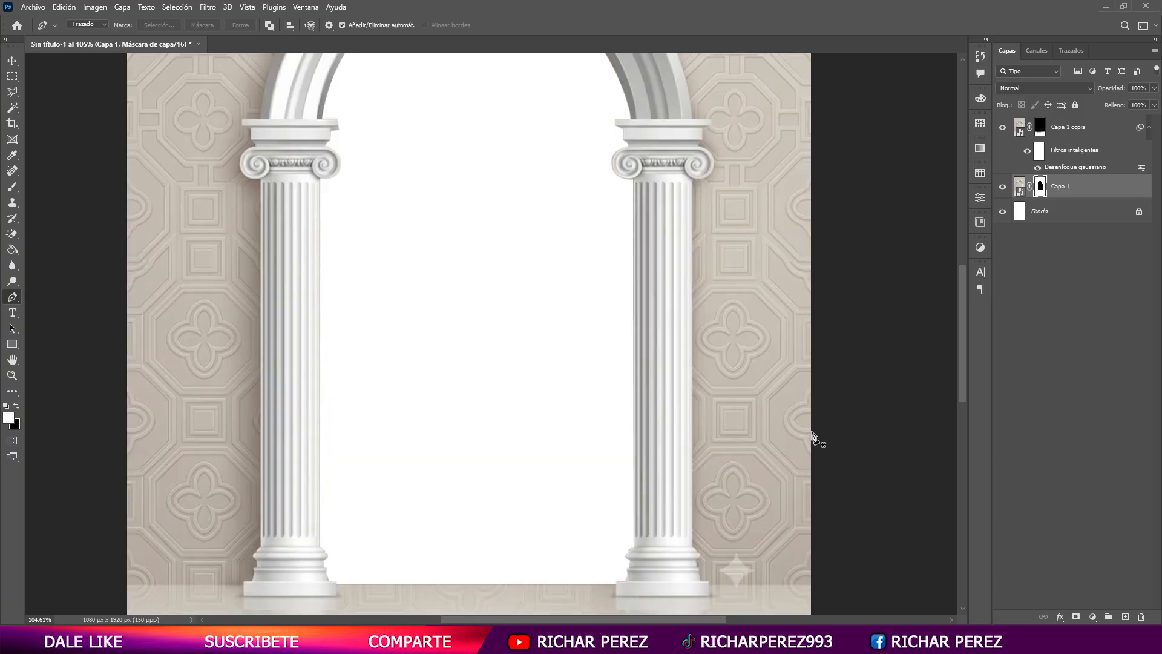
- Select the Fondo layer beneath the arch and activate the Move tool
scroll(487, 309, "down", 2)
scroll(215, 239, "down", 2)
left_click(1064, 219)
scroll(550, 327, "down", 3)
scroll(485, 336, "up", 1)
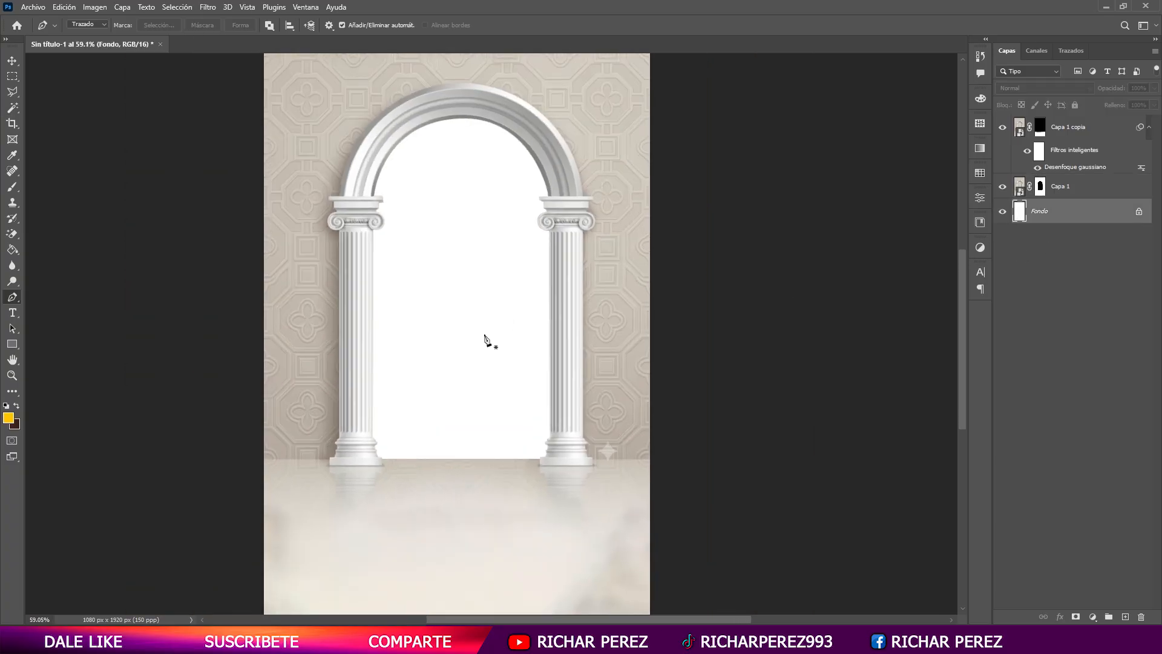
key("v")
- Switch to the browser's Google Images tab and search for "cortinas blancas"
key("alt+Tab")
left_click(229, 12)
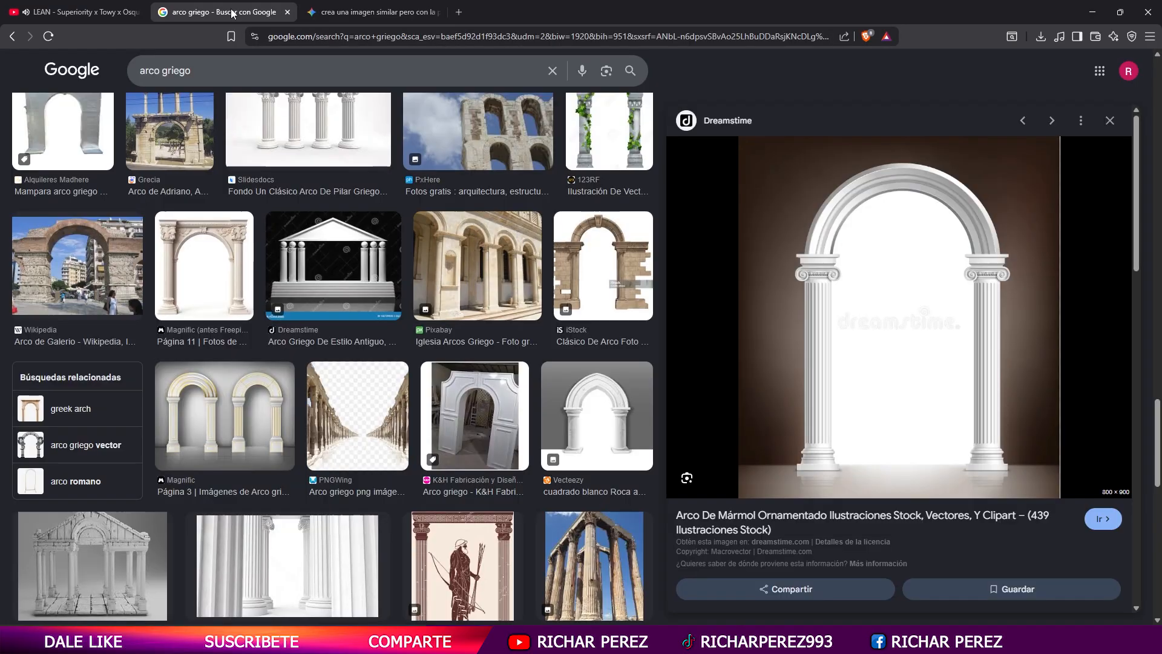
left_click_drag(202, 71, 115, 60)
type("cortinas blancas")
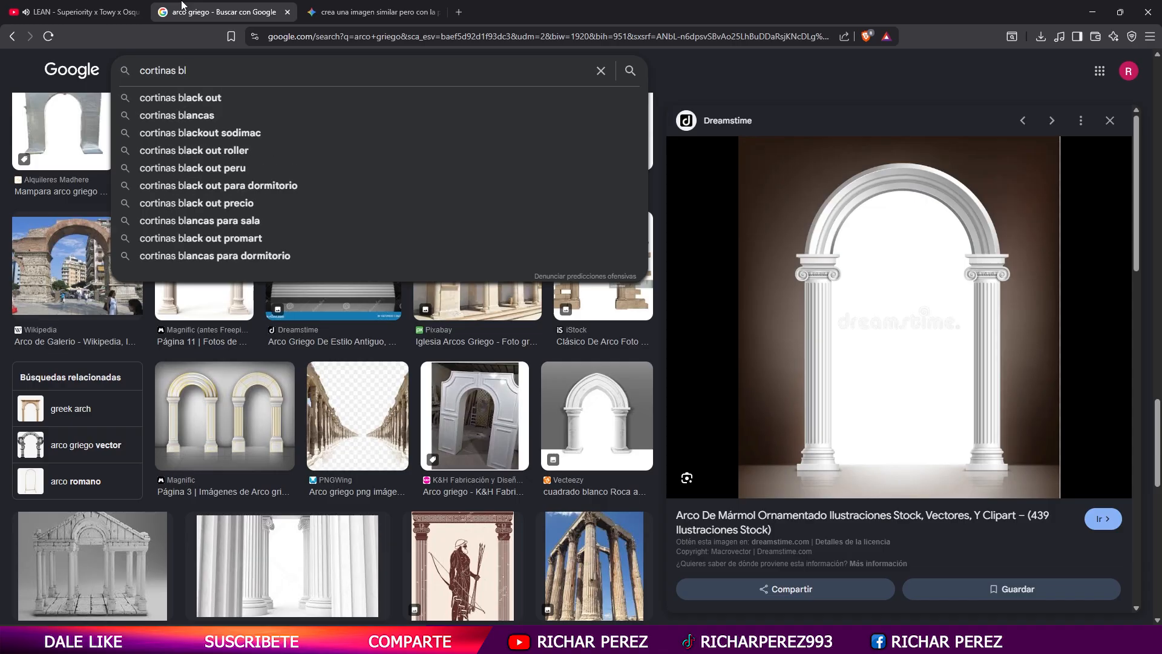
key("Return")
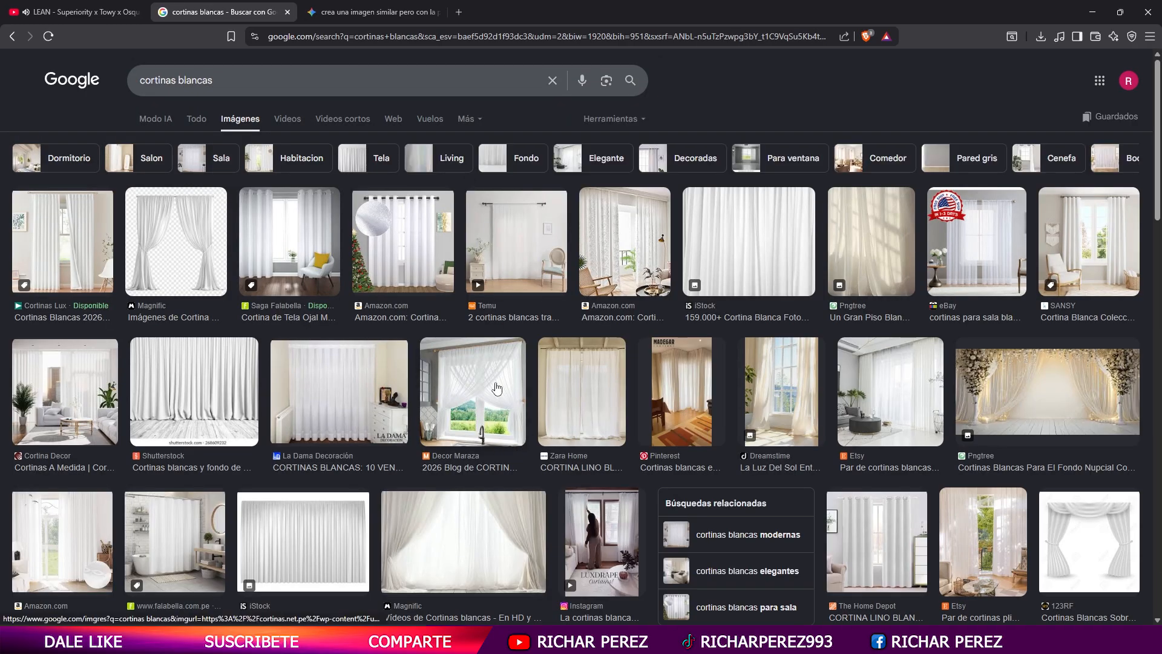
- Examine the white curtain results and their related images for a draped curtain suited to the arch opening
left_click(748, 262)
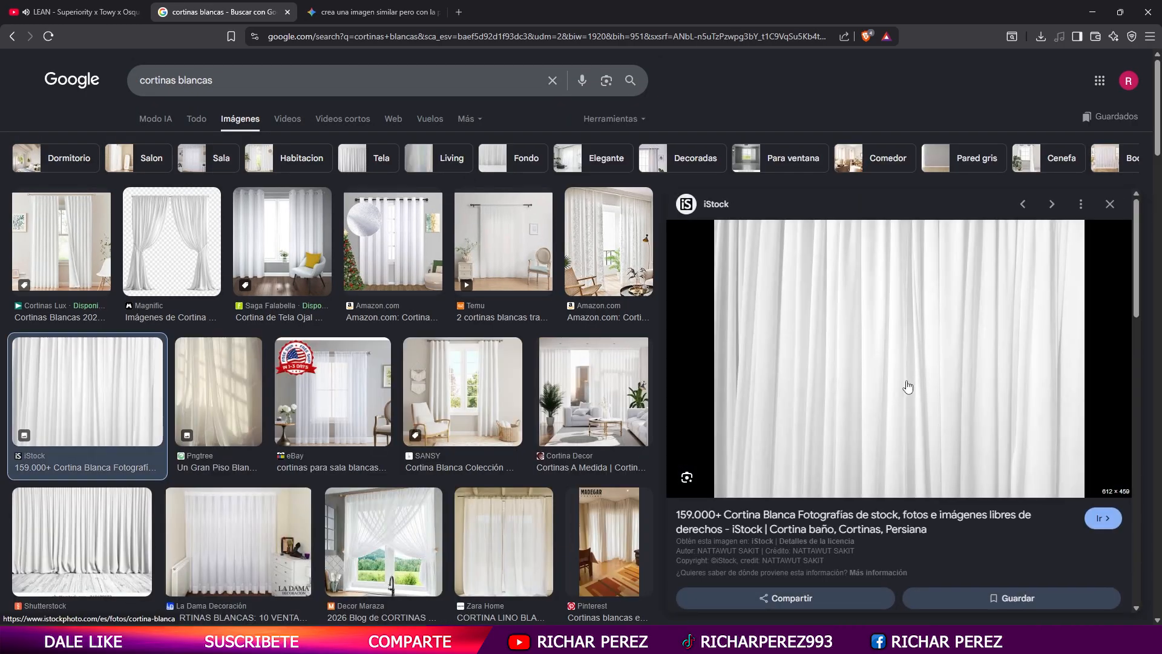
scroll(902, 384, "down", 6)
scroll(880, 399, "down", 2)
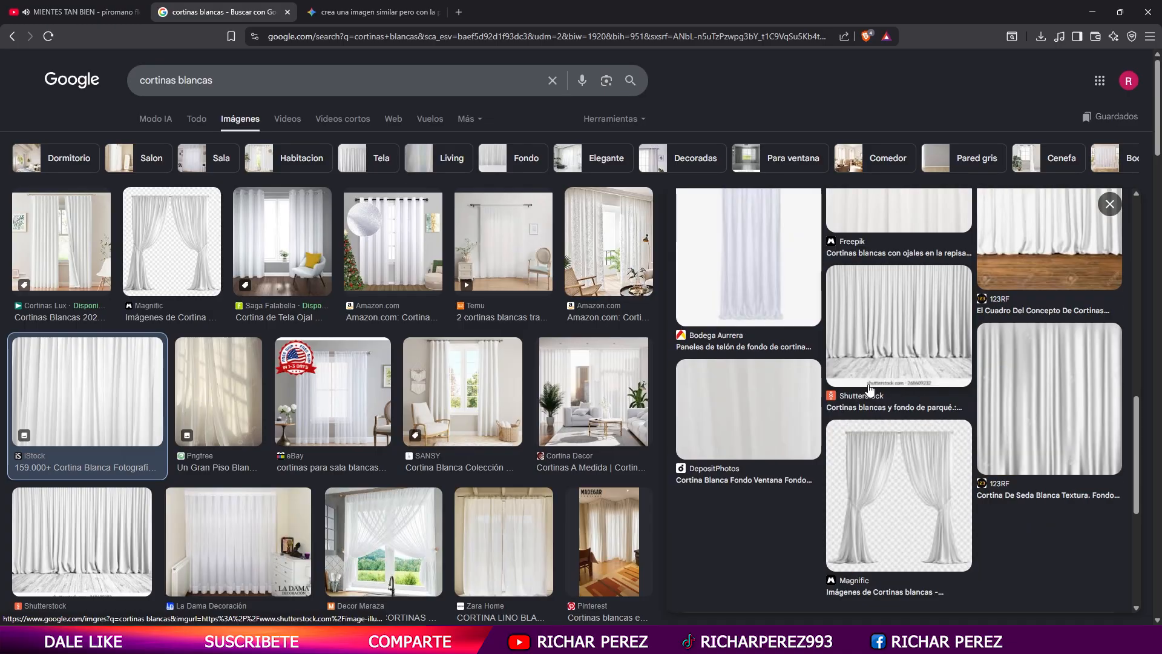
scroll(879, 399, "up", 2)
left_click(886, 374)
scroll(872, 374, "down", 5)
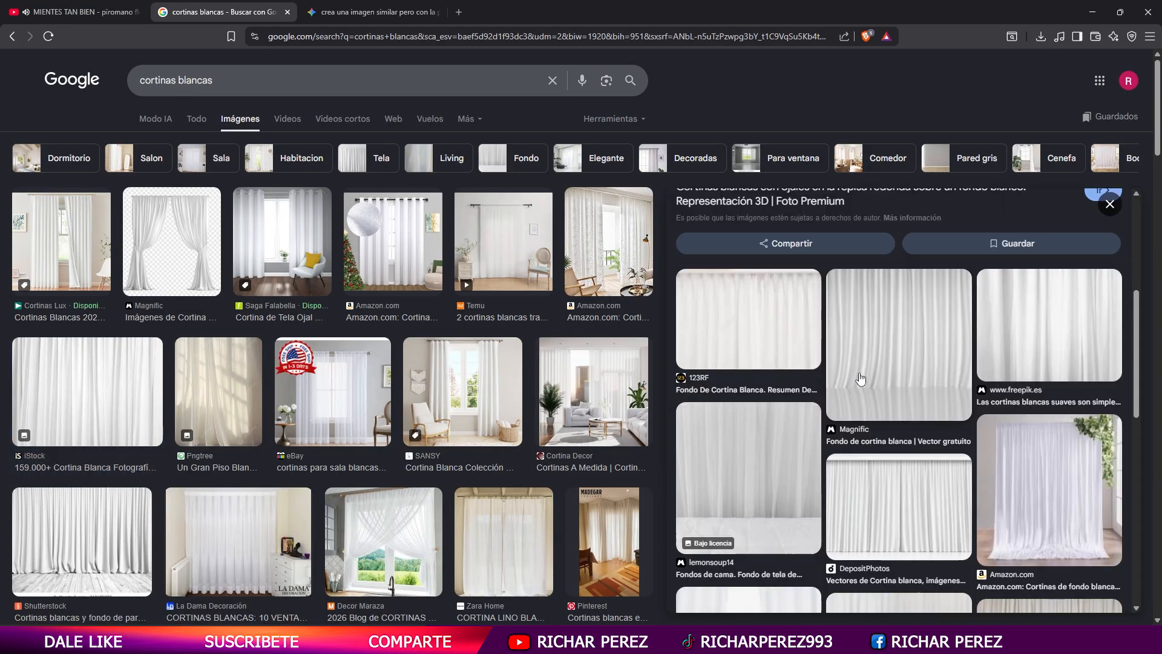
left_click(1066, 501)
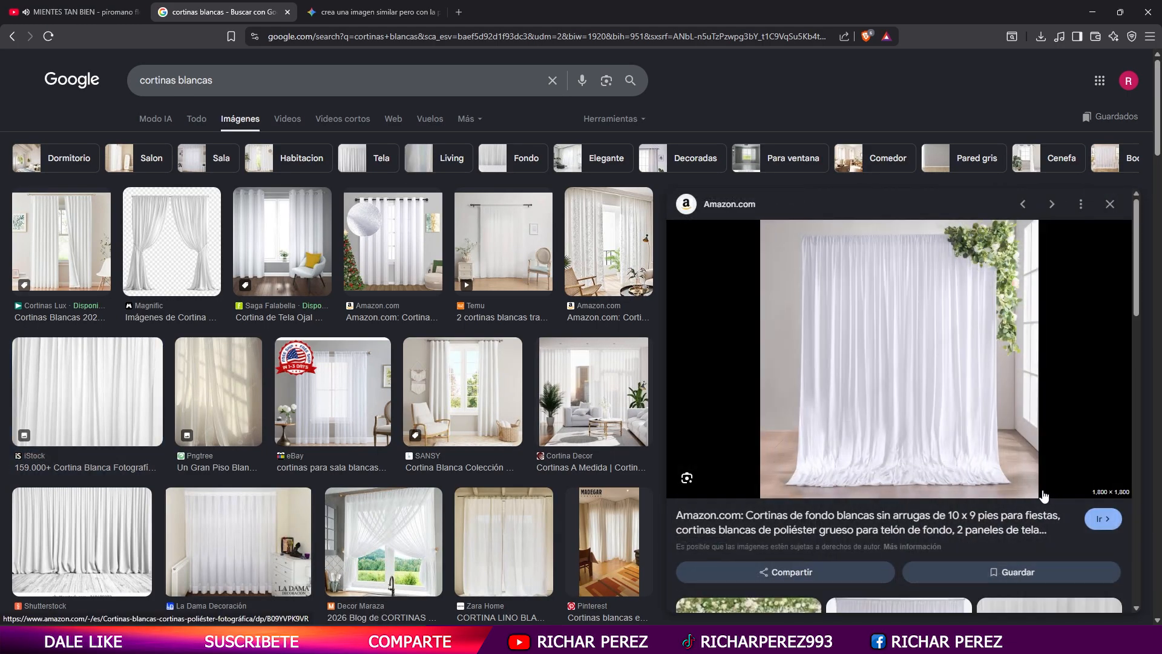
scroll(980, 461, "down", 5)
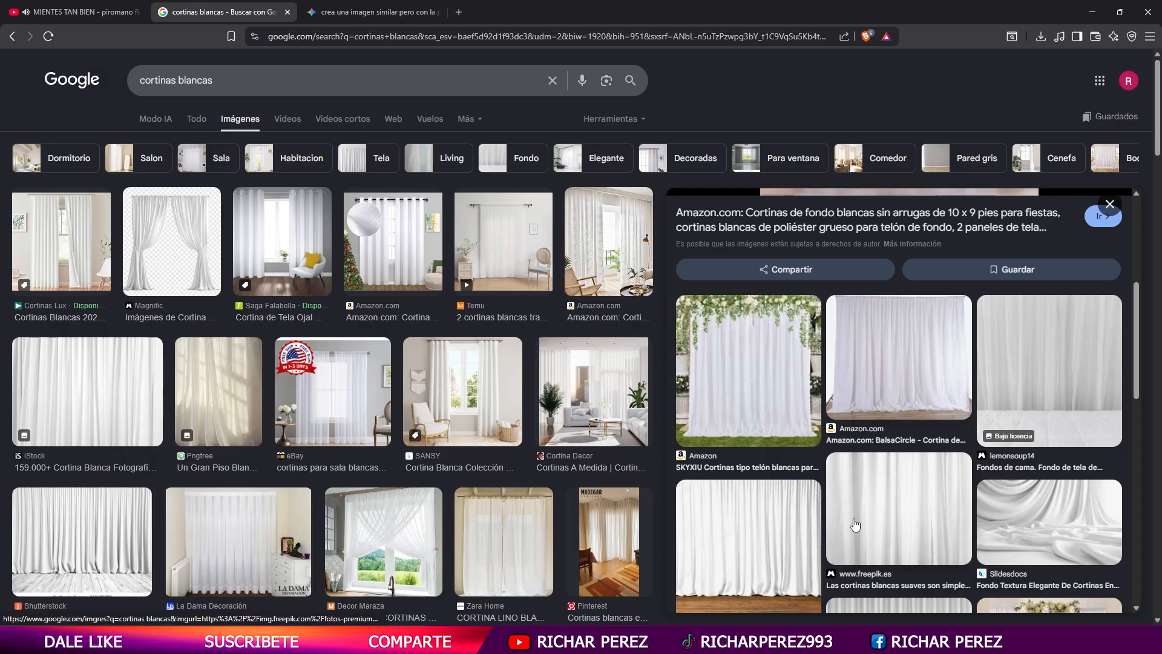
scroll(854, 524, "down", 8)
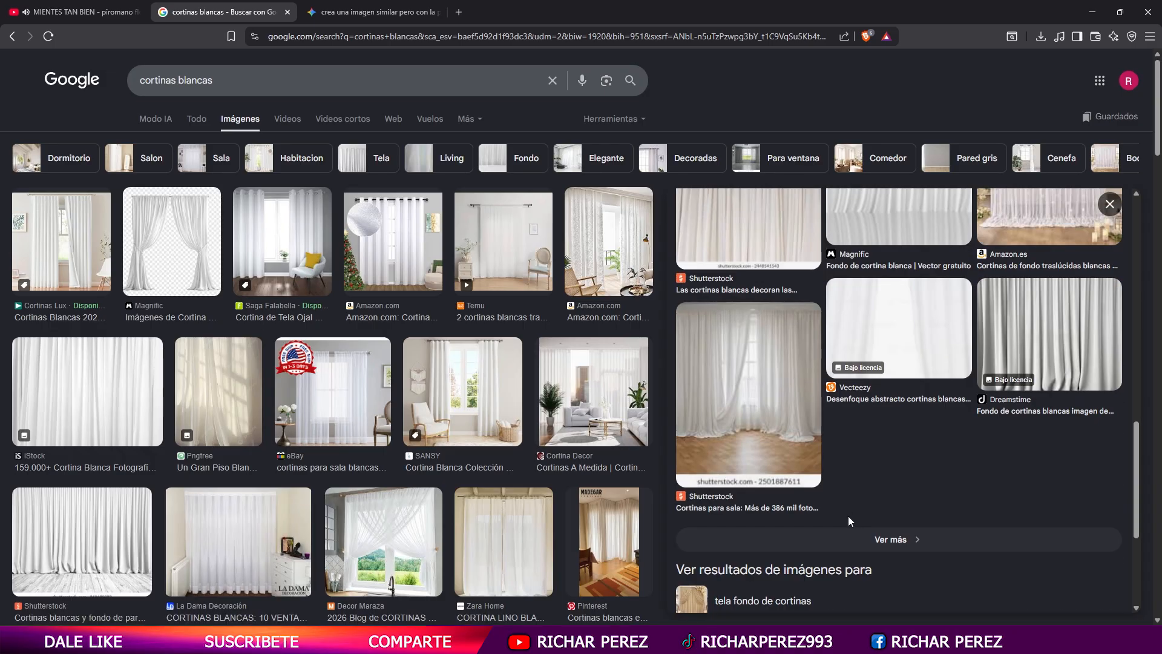
left_click(751, 457)
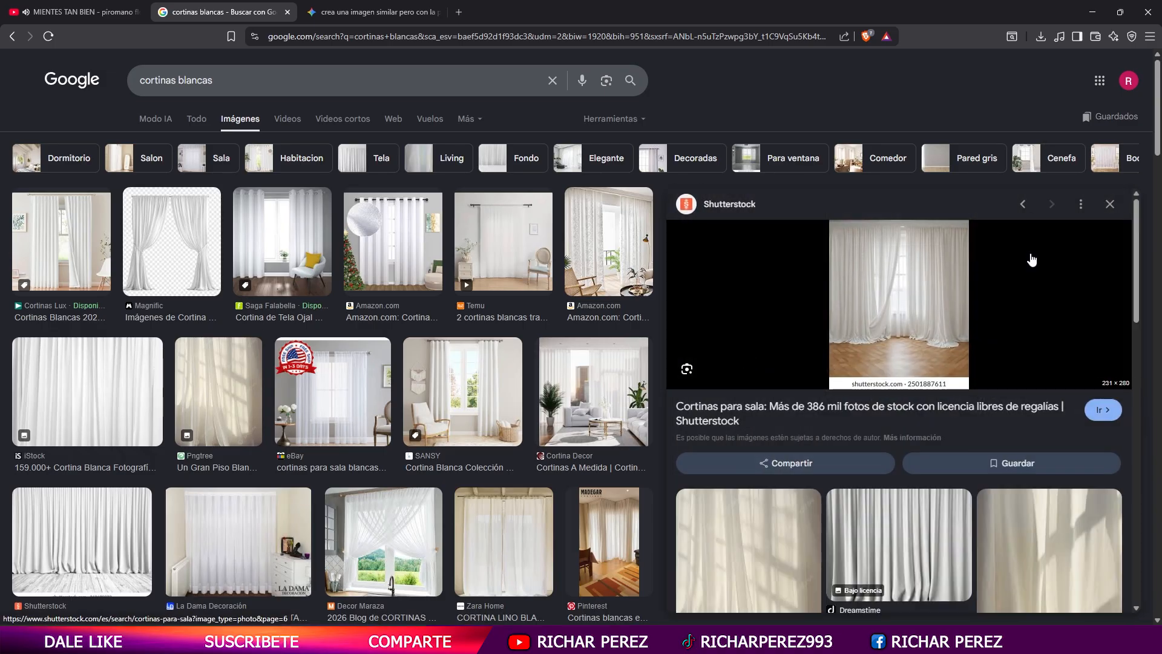
scroll(1032, 260, "down", 5)
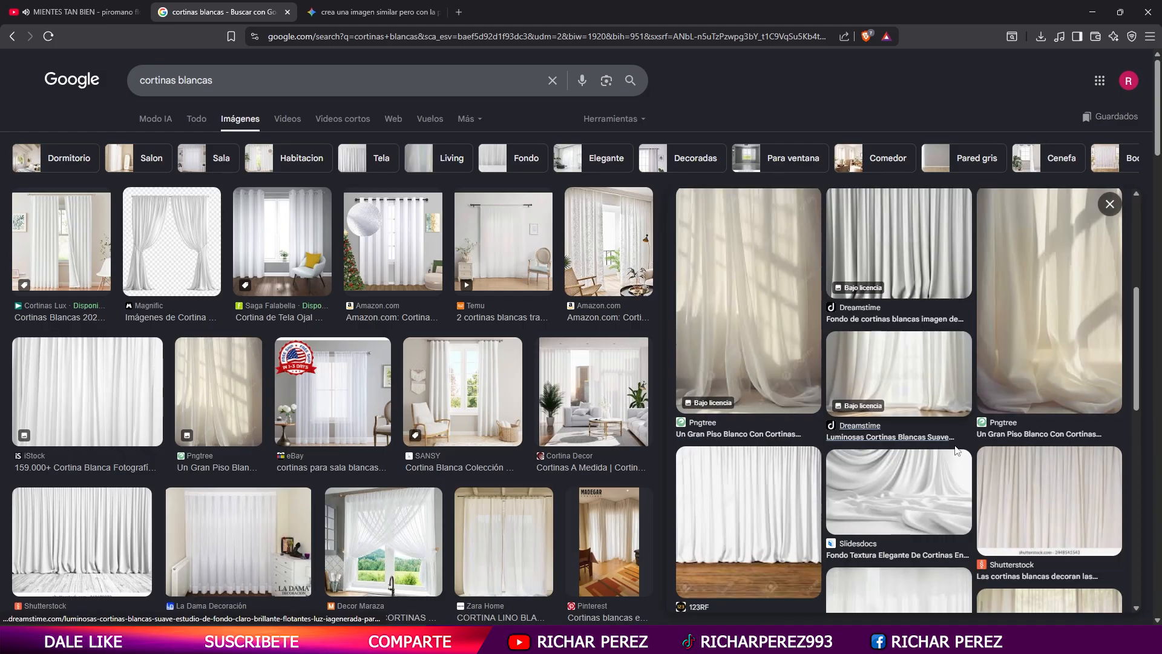
- Preview the related Pngtree photo of sunlit floor-length white curtains and open its source page
left_click(776, 332)
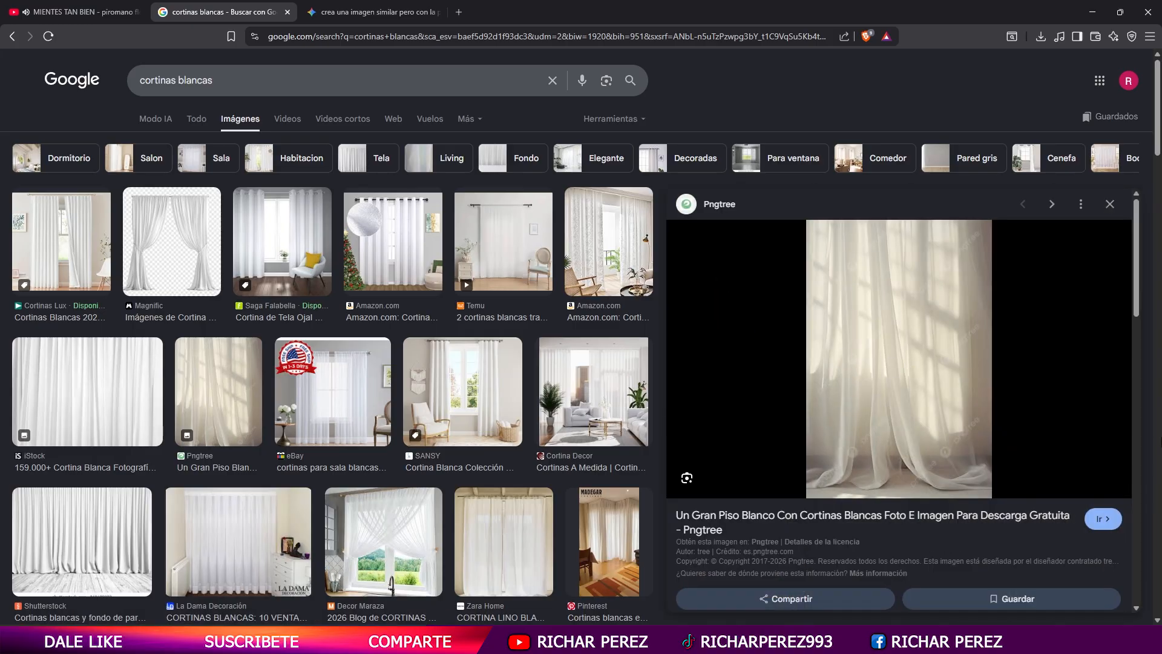
left_click(996, 393)
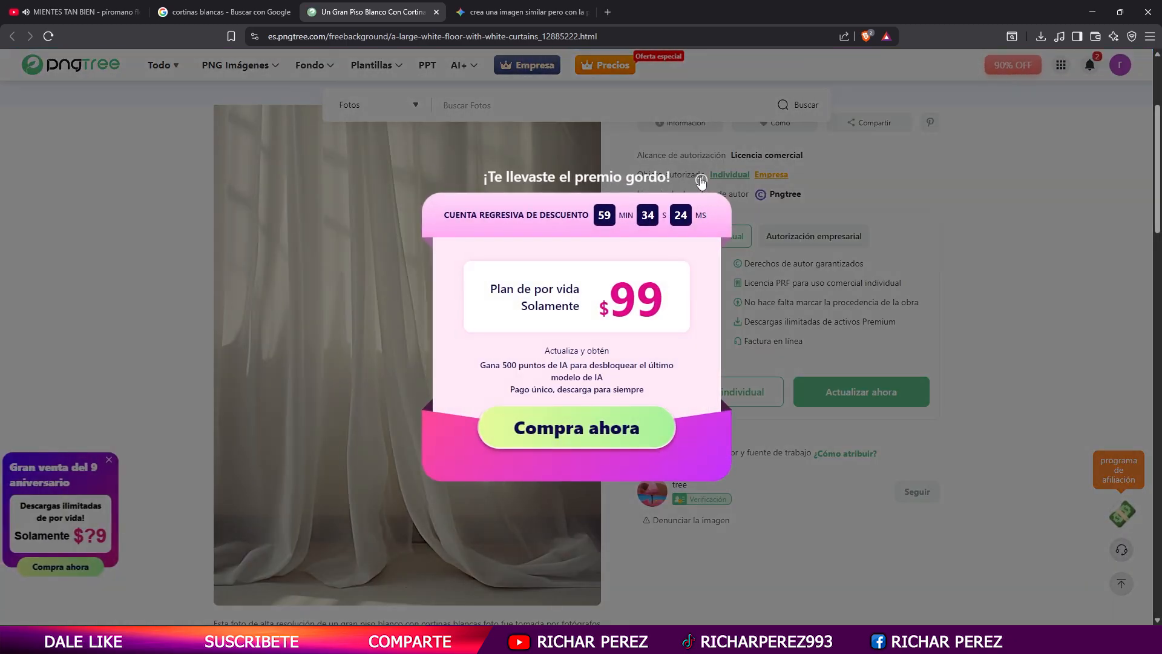
left_click(701, 181)
scroll(362, 393, "down", 2)
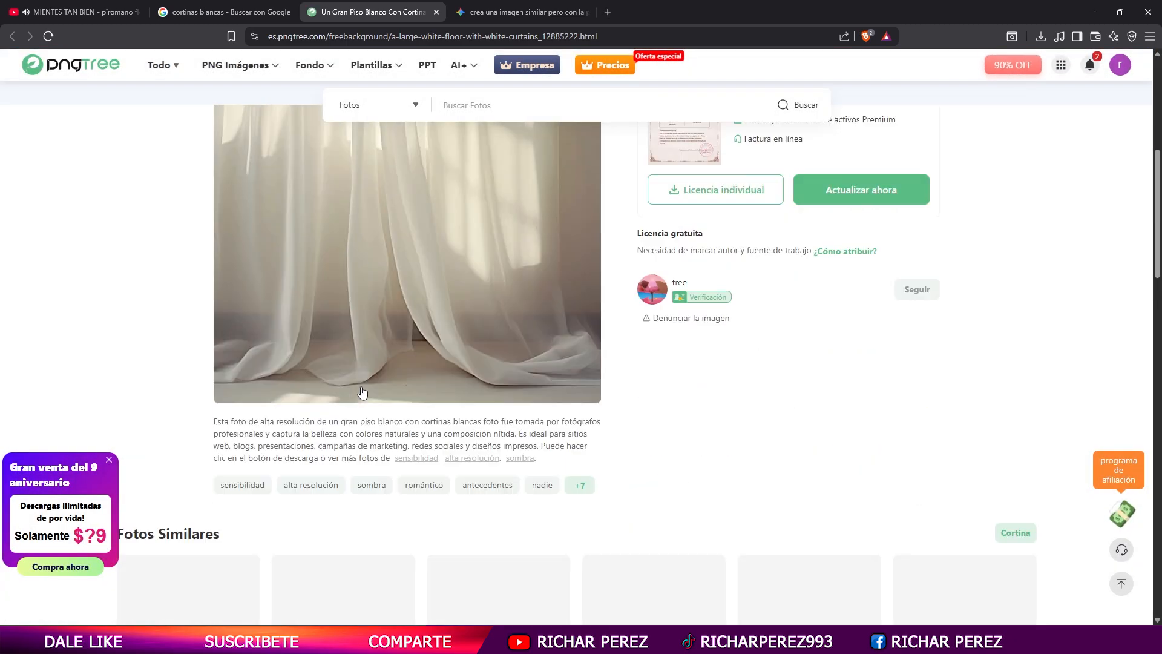
scroll(362, 393, "up", 3)
left_click_drag(1155, 197, 1155, 197)
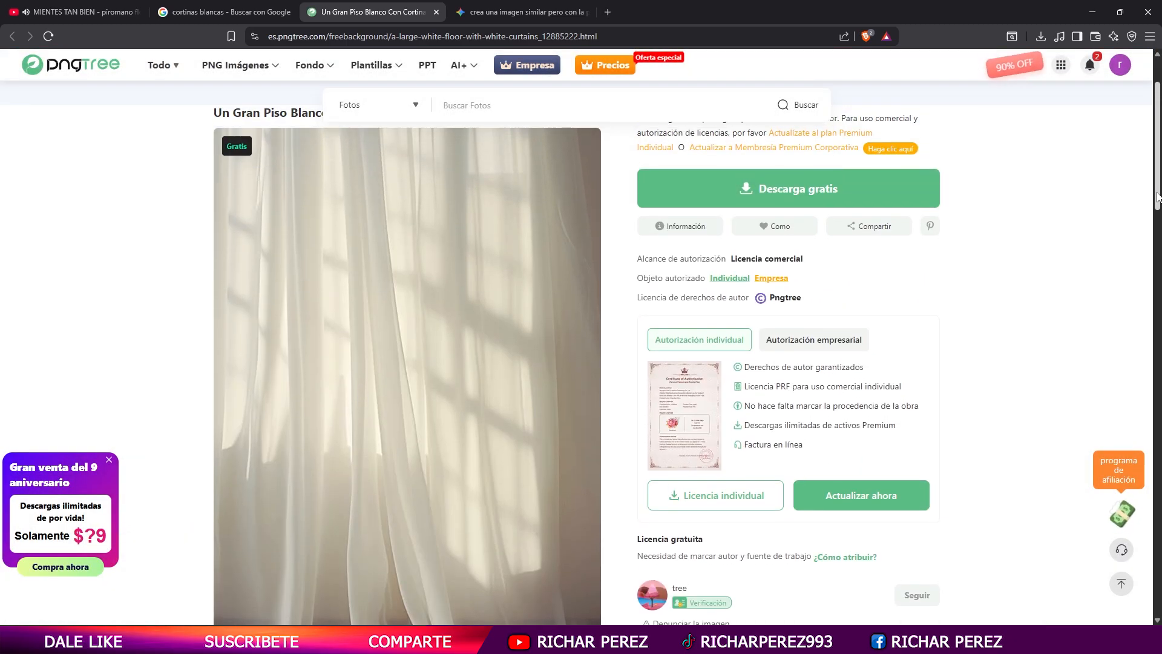
left_click(837, 200)
left_click(607, 483)
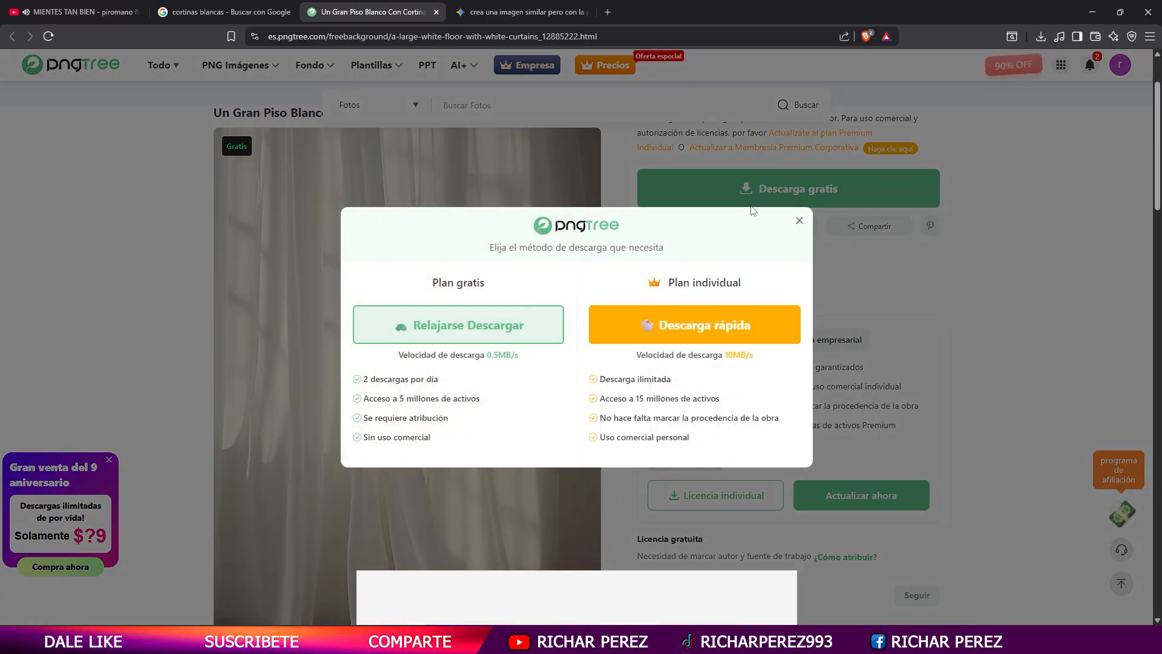
left_click(799, 220)
- Reduce the page zoom to 80% so the full curtain photo fits, and capture it as a screen snip
scroll(512, 362, "down", 2)
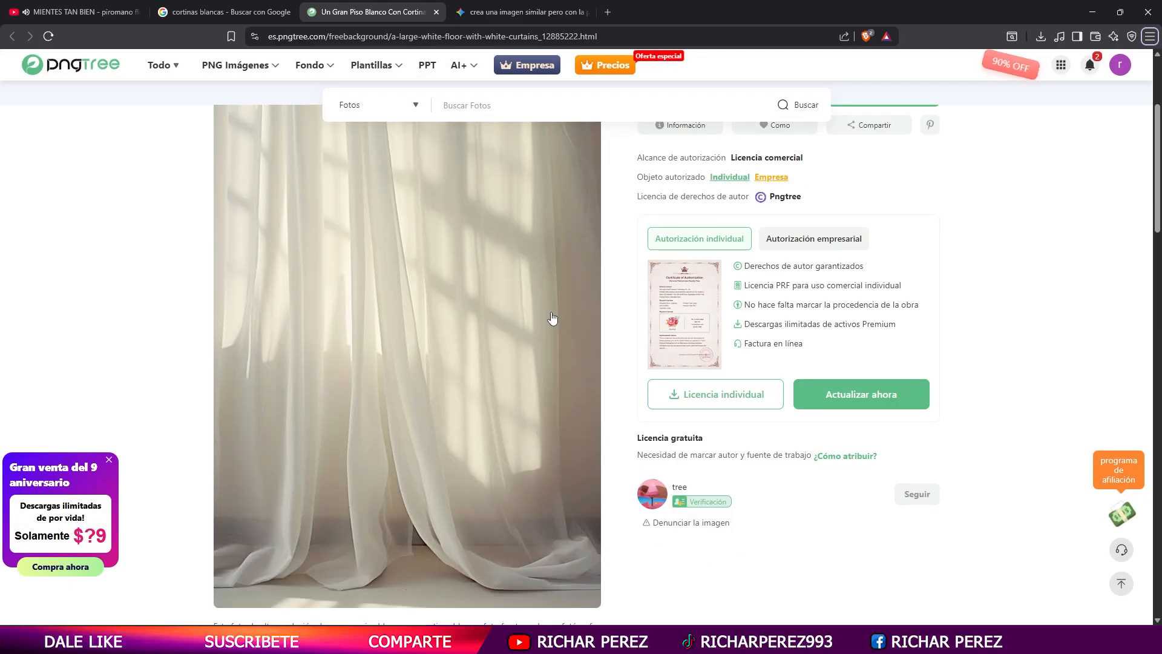
scroll(751, 394, "down", 4)
scroll(750, 392, "up", 4)
key("ctrl+minus")
key("ctrl+minus")
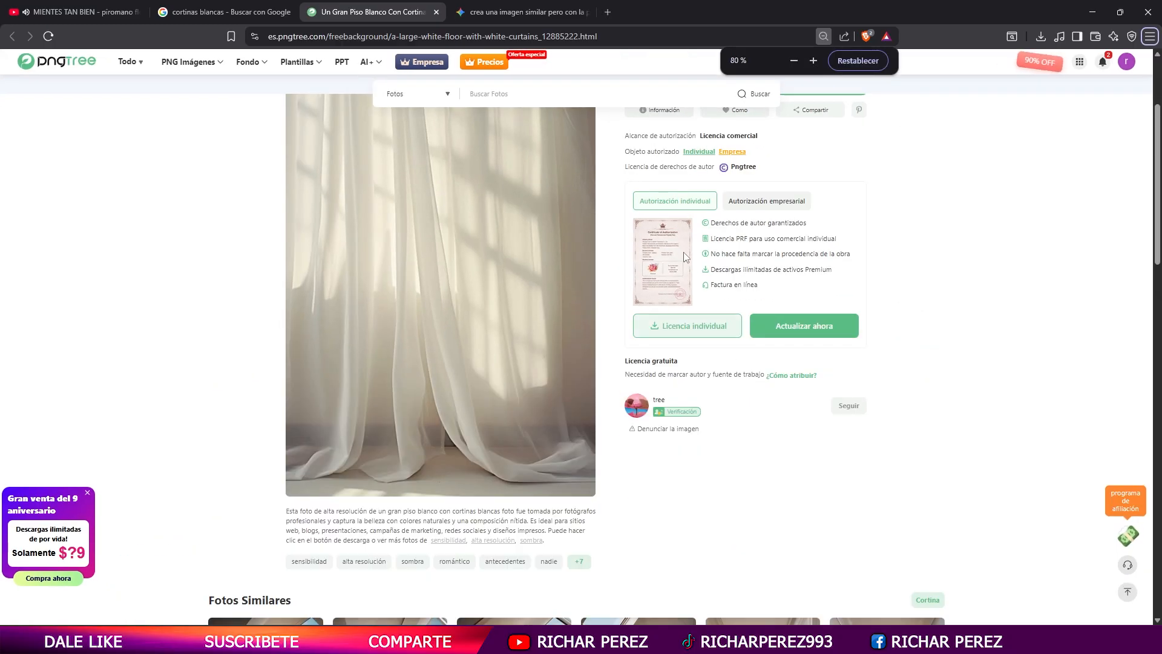
scroll(1053, 285, "up", 4)
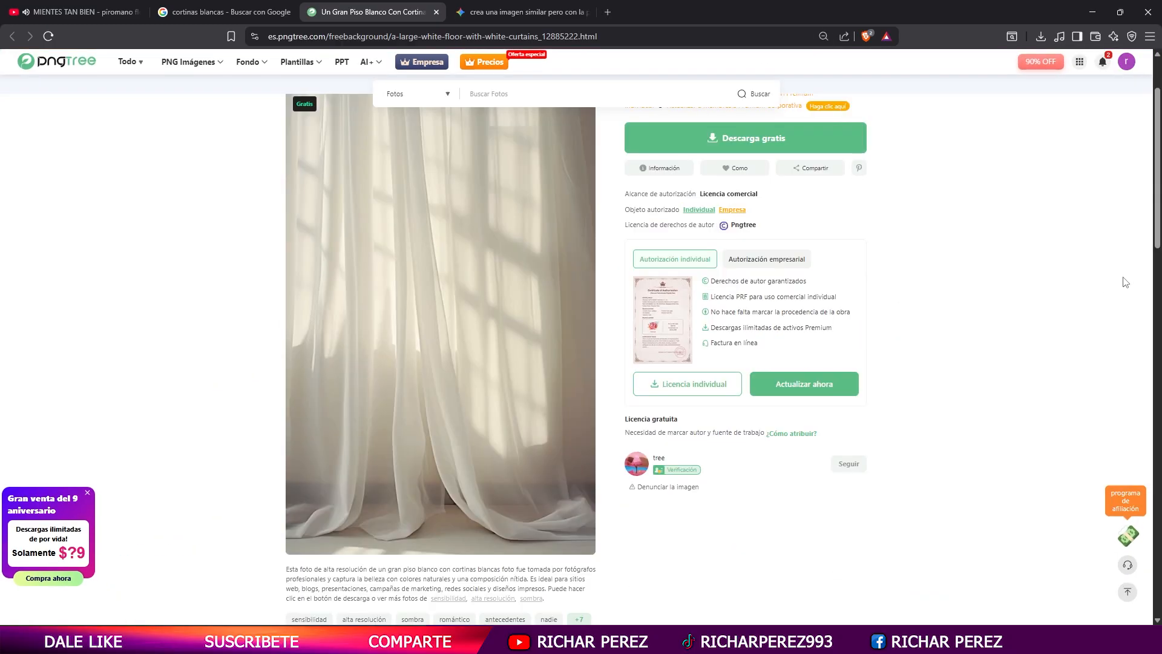
scroll(1159, 215, "down", 1)
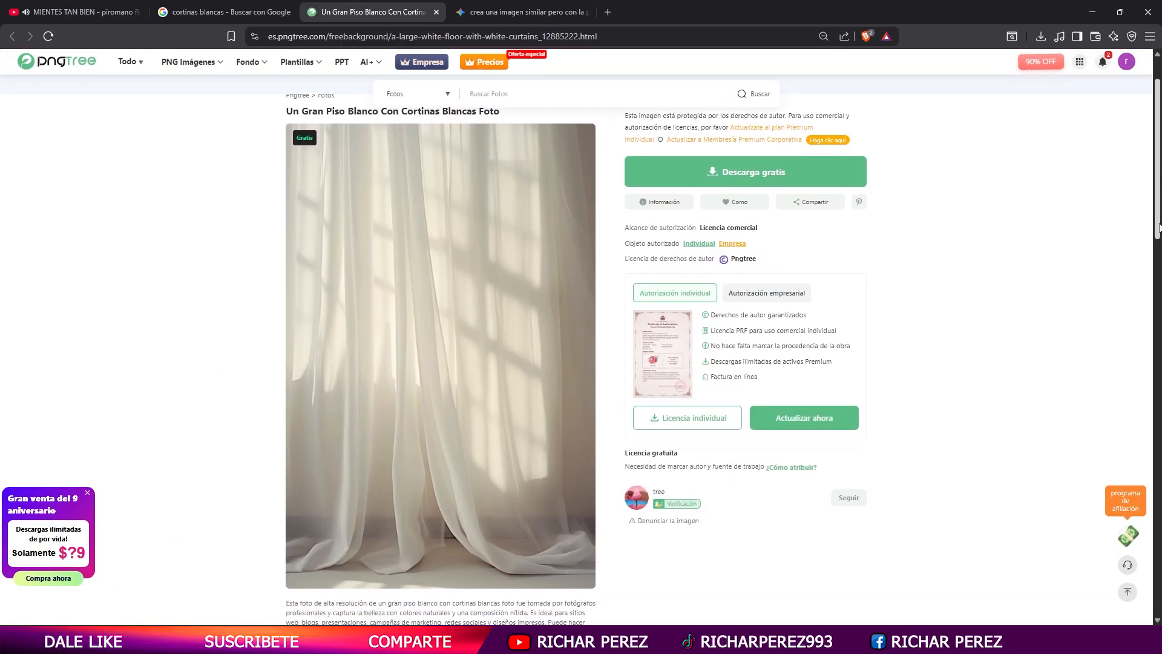
key("super+shift+s")
left_click_drag(282, 121, 598, 589)
- Switch to Photoshop, paste the curtain capture above the Fondo layer and convert it to a smart object
key("alt+Tab")
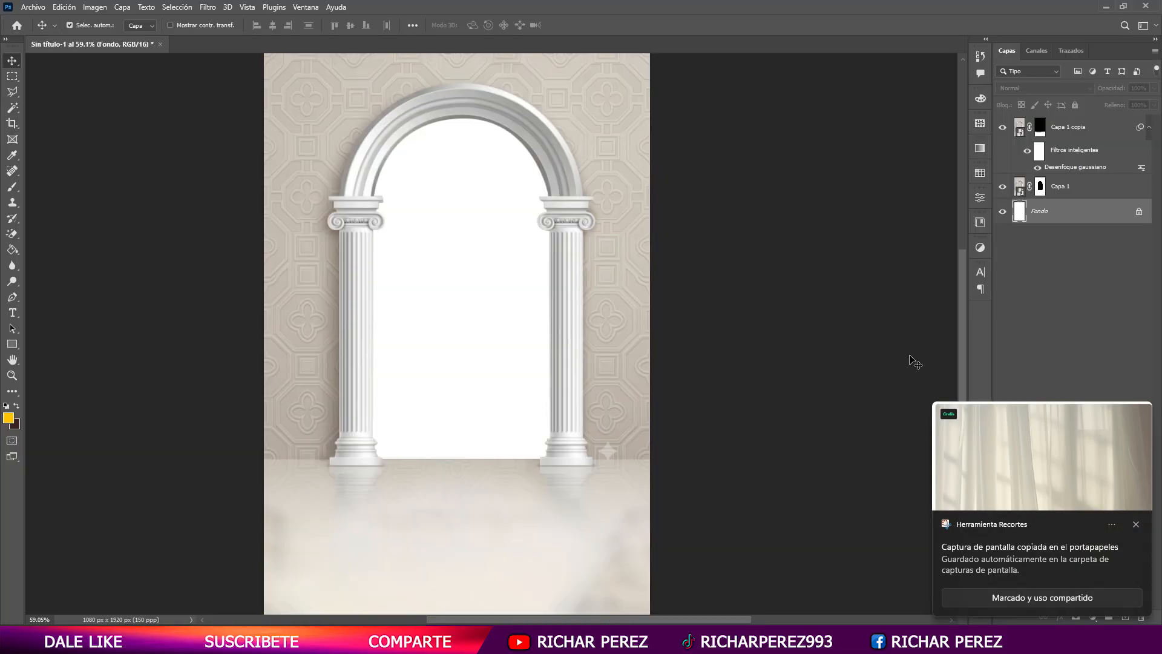
key("ctrl+v")
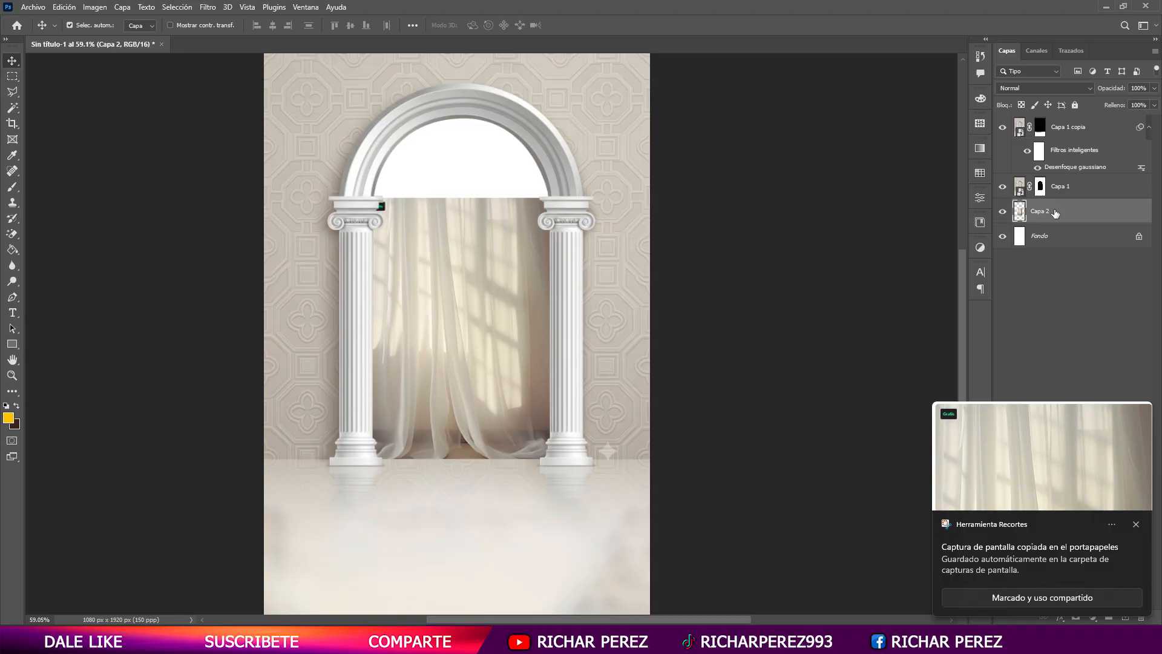
right_click(1055, 213)
left_click(957, 318)
- Enlarge the curtain layer to fill the arch opening and extend its lower edge slightly past the floor line
key("ctrl+t")
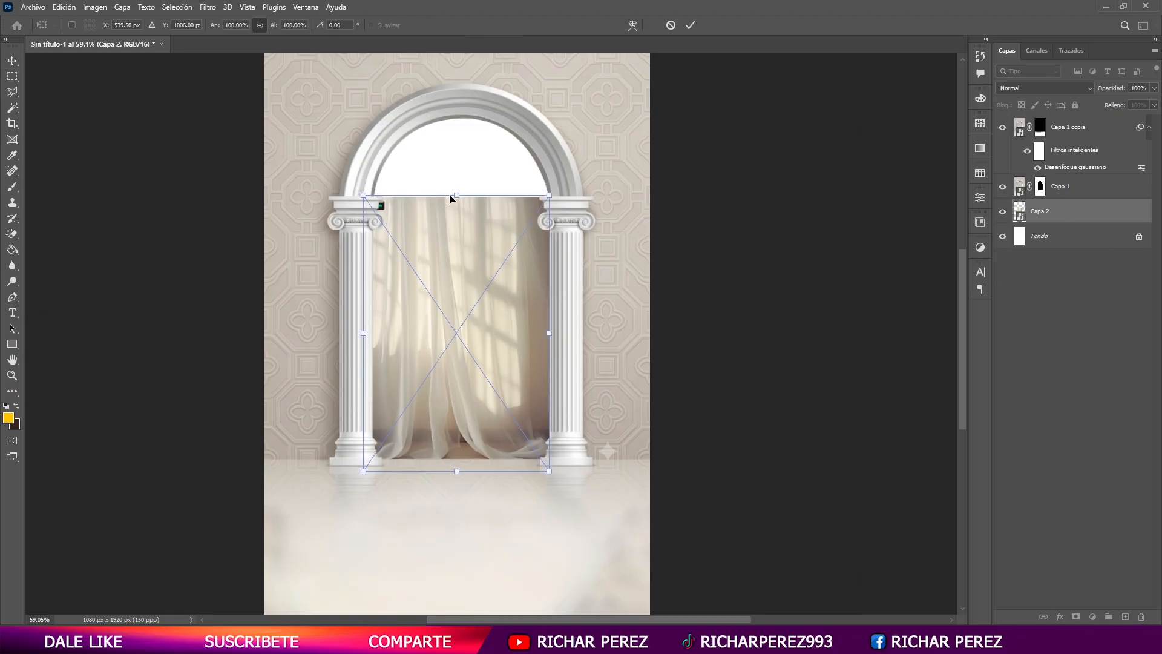
left_click_drag(457, 196, 466, 100)
mouse_move(501, 423)
left_mouse_down()
mouse_move(501, 392)
mouse_move(501, 416)
left_mouse_up()
key("Return")
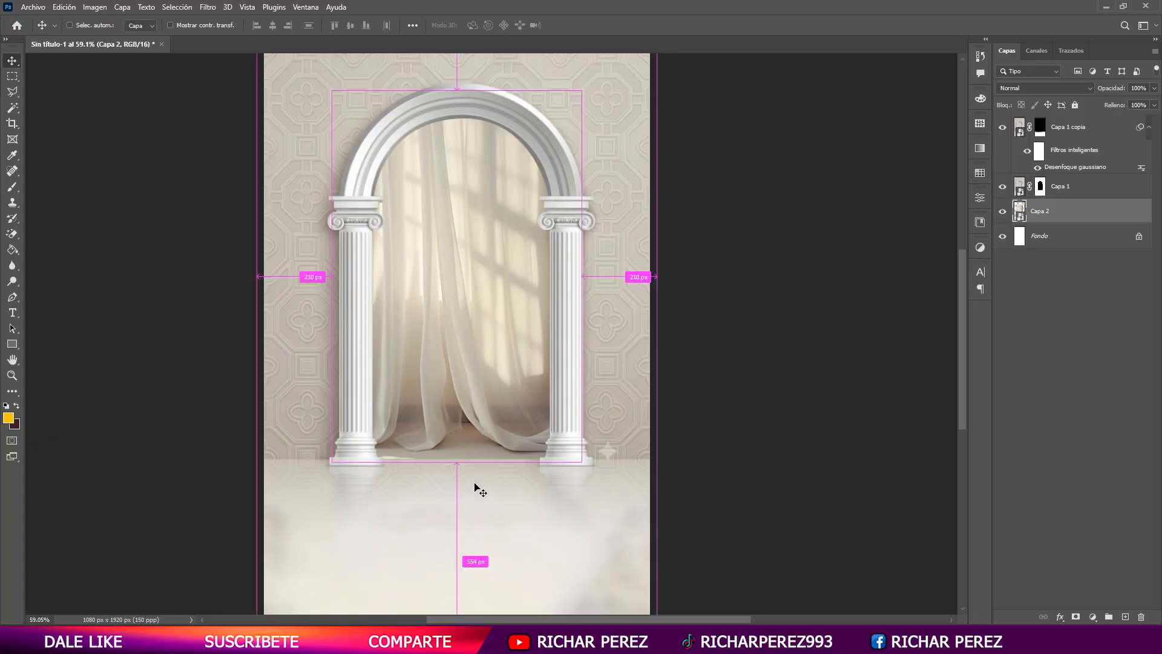
key("ctrl+t")
left_click_drag(478, 465, 478, 471)
key("Return")
scroll(480, 358, "down", 1)
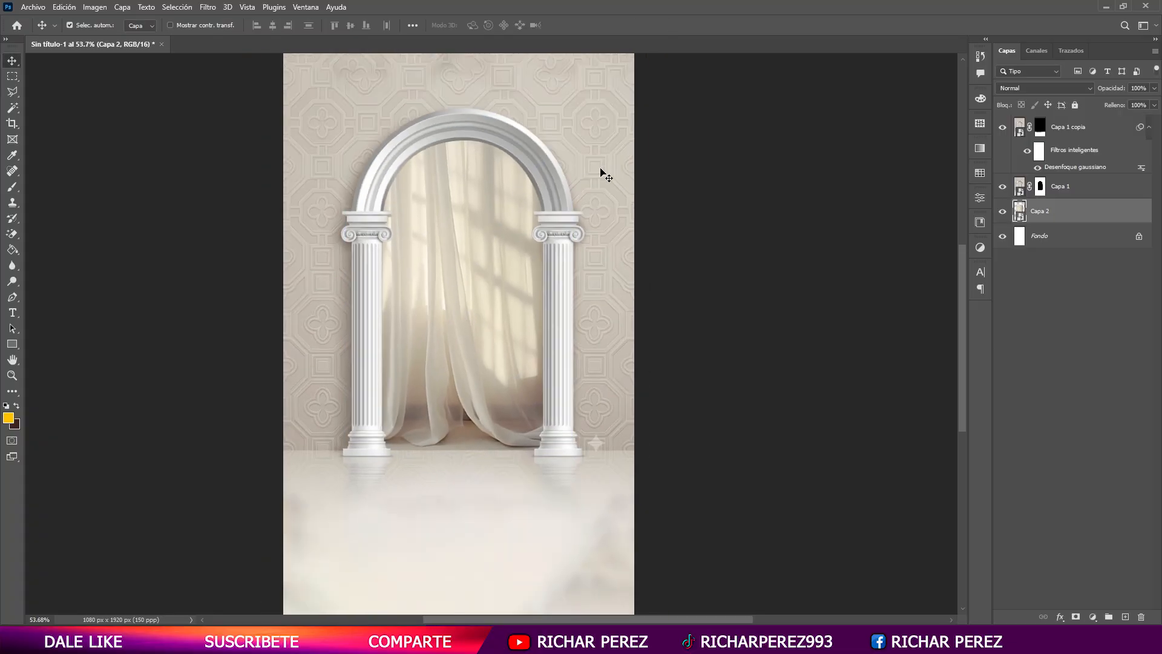
- Return to the browser, close the Pngtree page and search Google Images for "padre con su hijo en vicicleta"
left_click(593, 641)
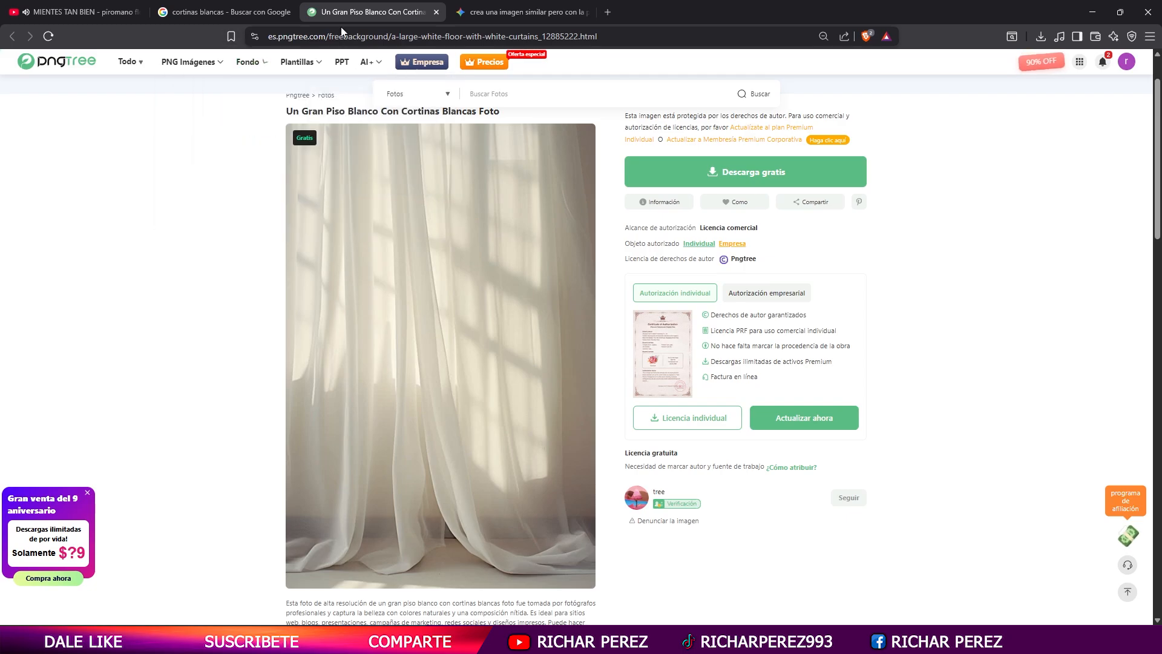
left_click(437, 12)
left_click(375, 80)
key("ctrl+a")
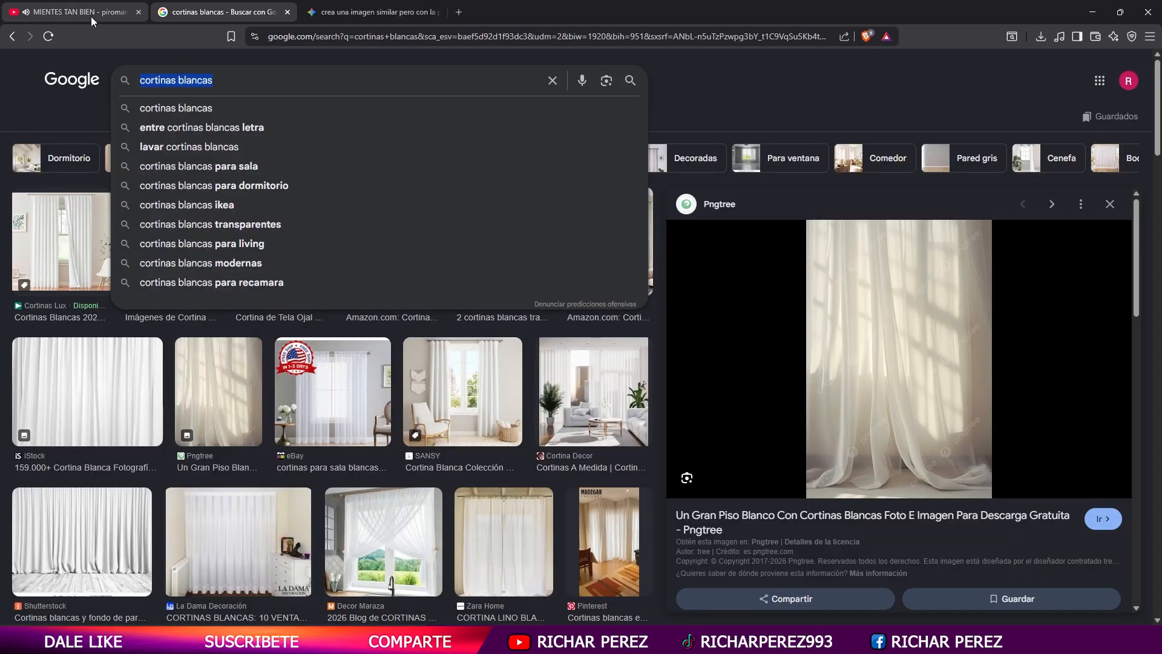
type("padre con su hi")
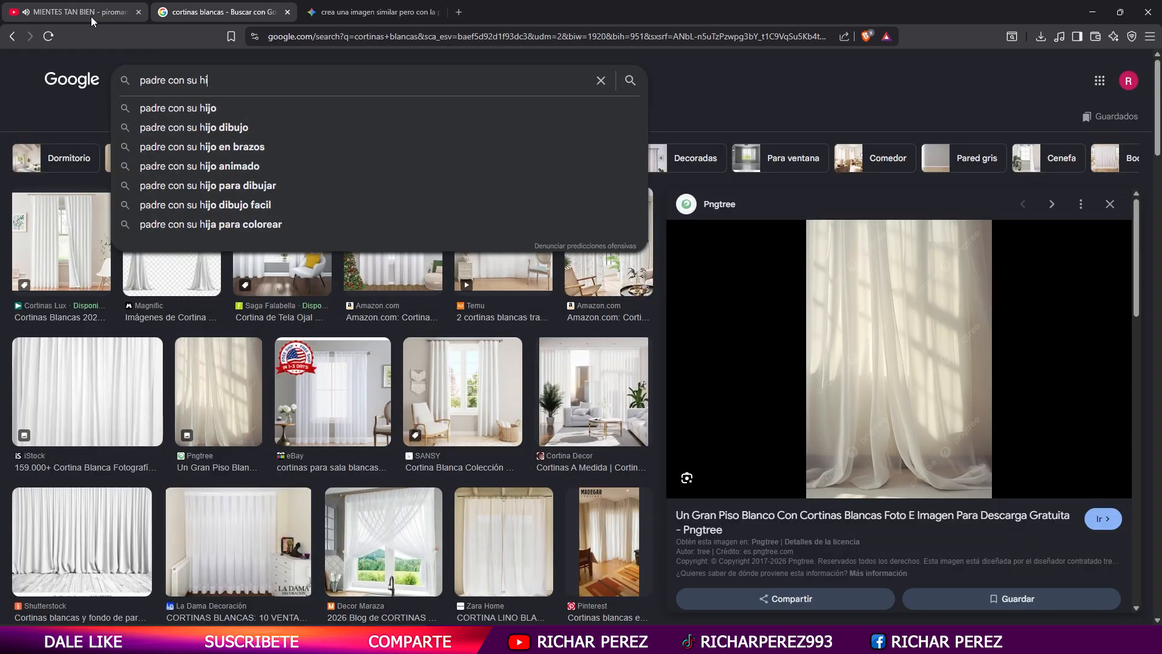
type("jo en vicicleta")
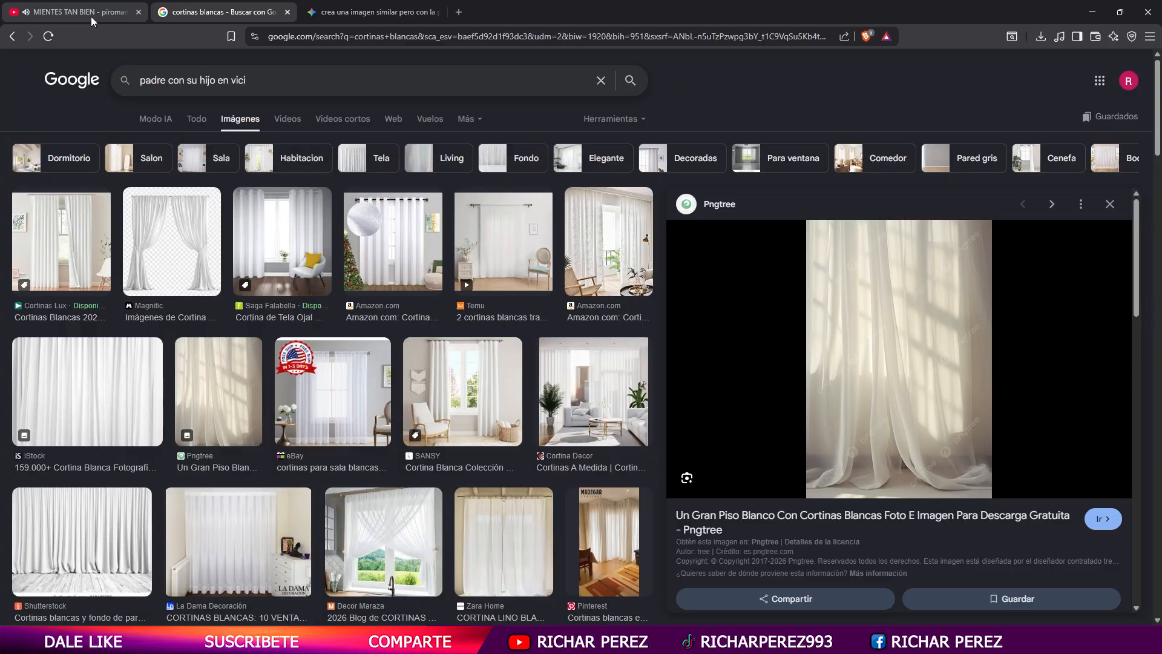
key("Return")
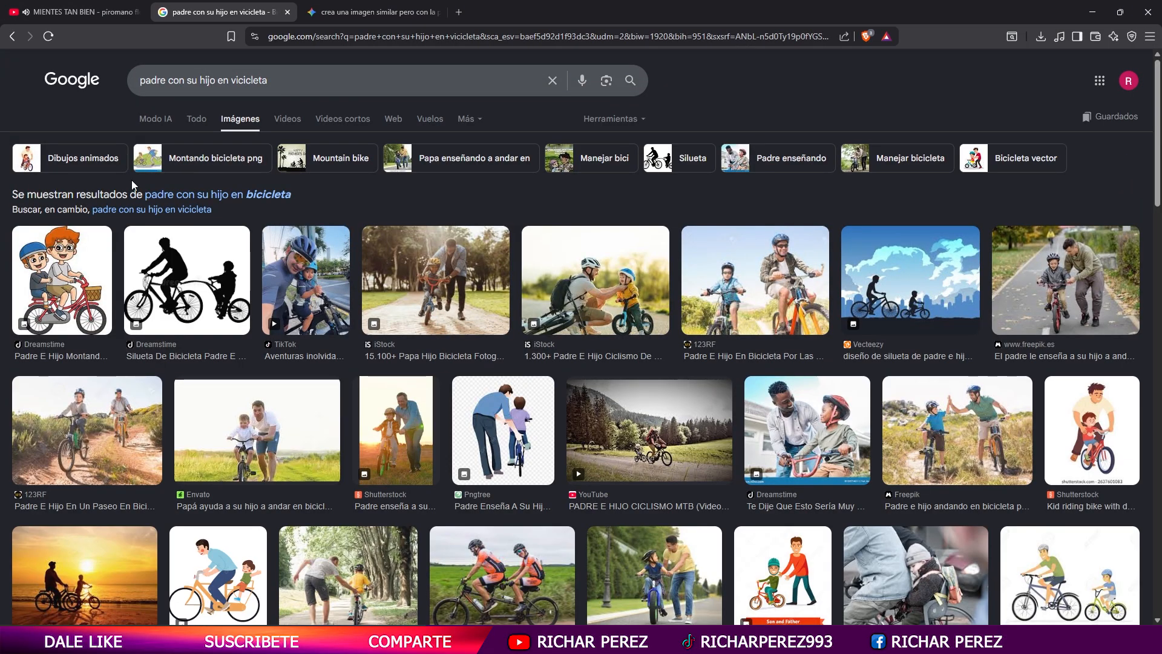
- Look through the father-and-son cycling photos and preview the vertical Freepik image of a father guiding his child's bicycle
scroll(288, 379, "down", 7)
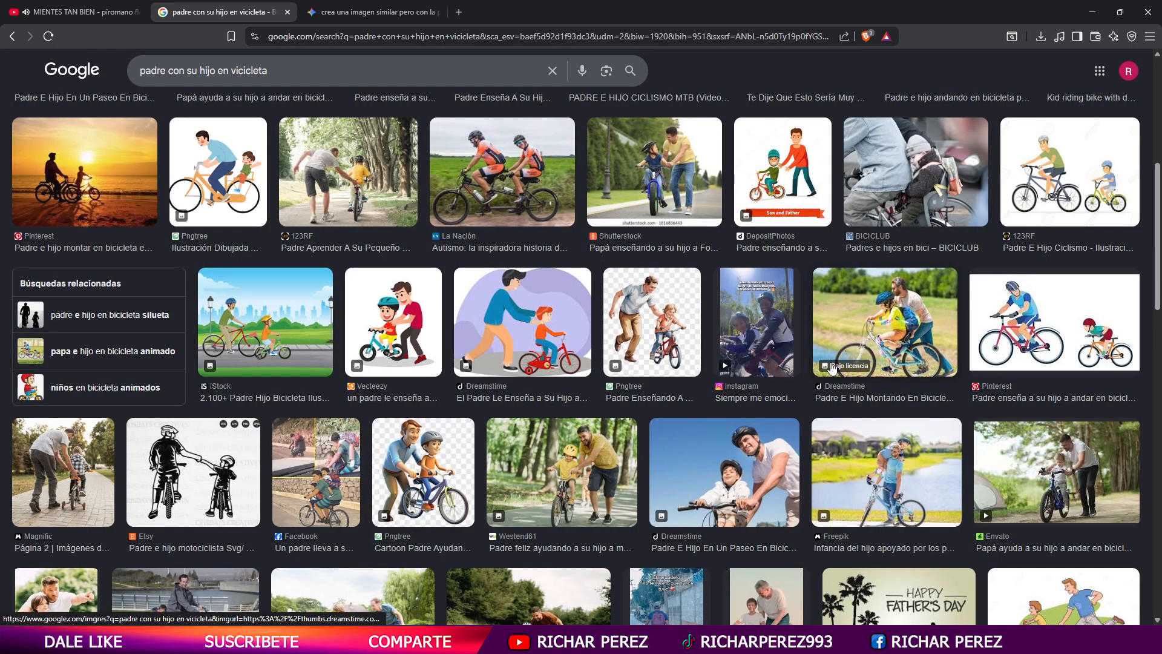
scroll(829, 364, "down", 2)
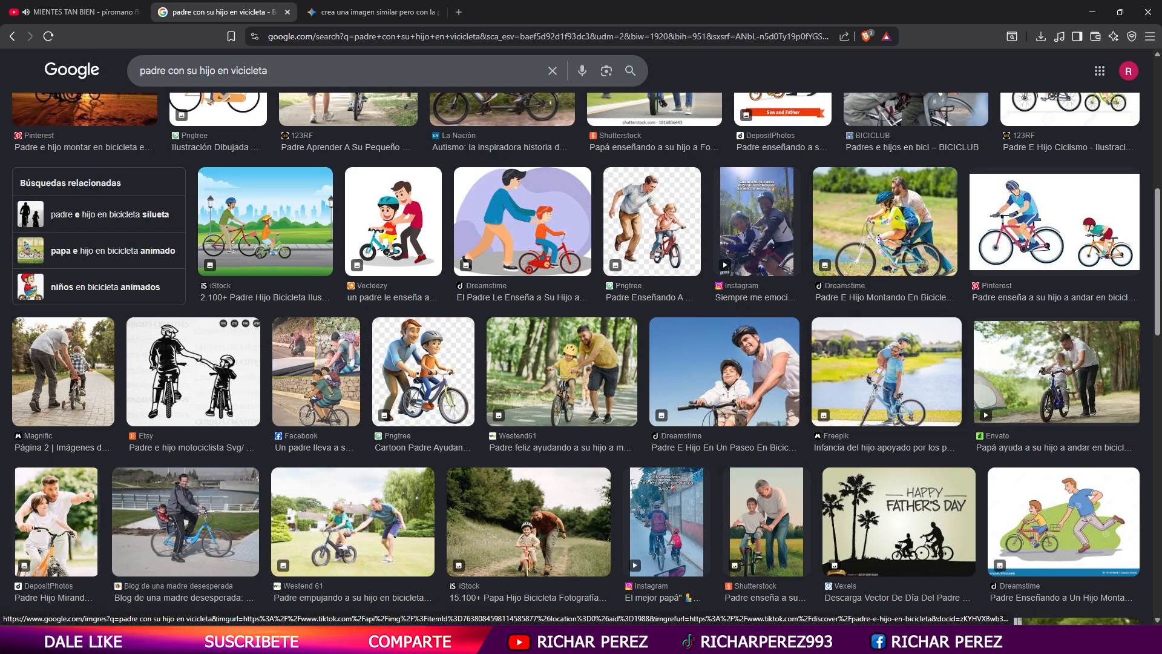
left_click(353, 515)
scroll(1087, 287, "down", 3)
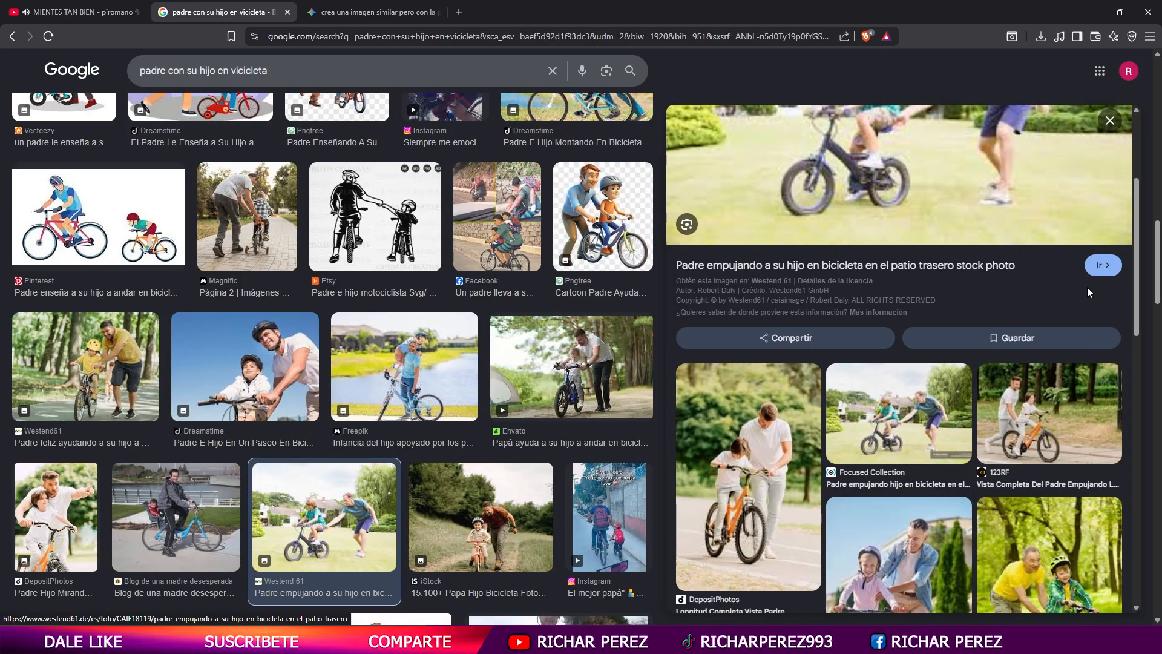
scroll(1047, 306, "down", 8)
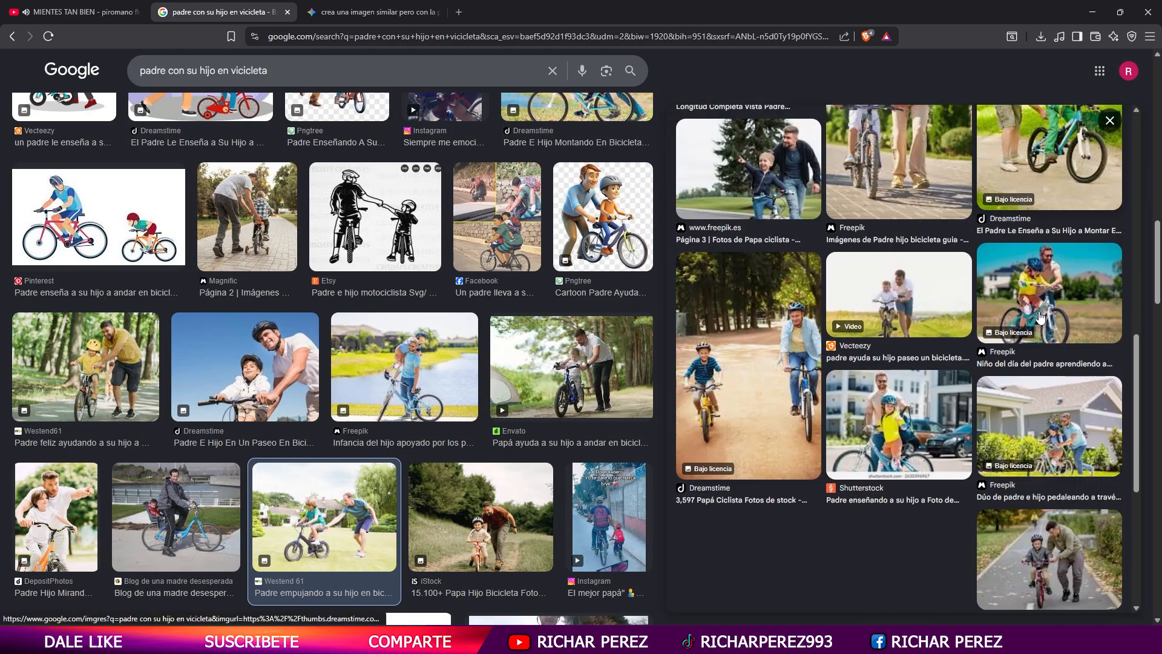
scroll(1034, 330, "up", 2)
left_click(923, 330)
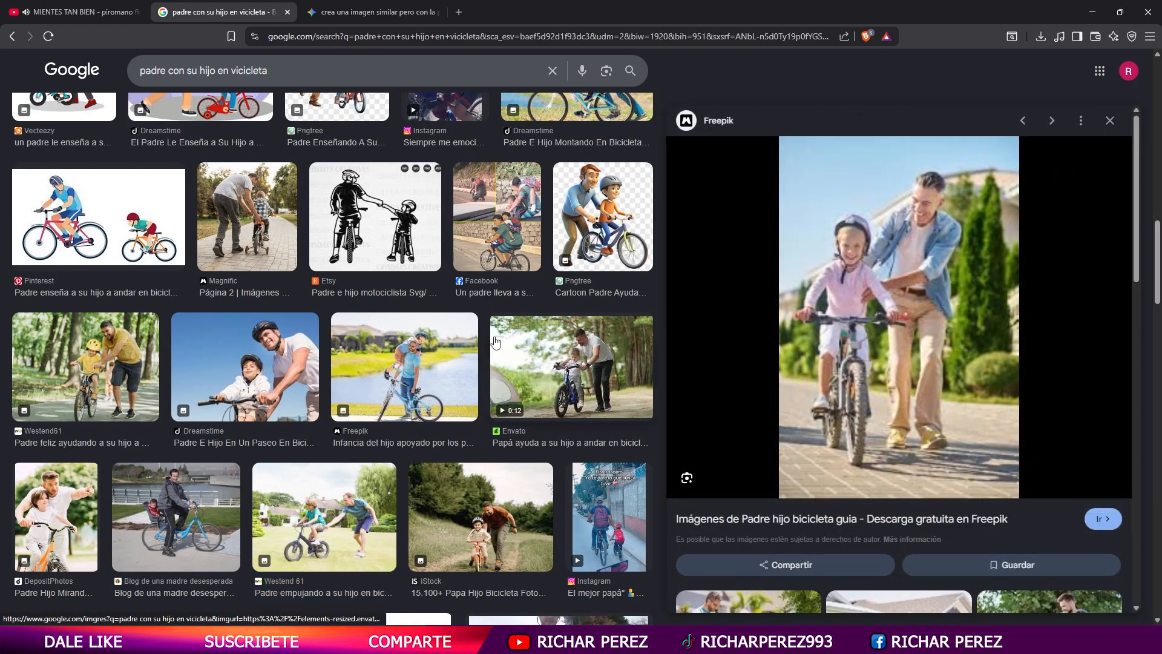
- Find the iStock photo of a father crouching to fasten his son's helmet and copy the image
scroll(465, 450, "down", 5)
left_click(466, 451)
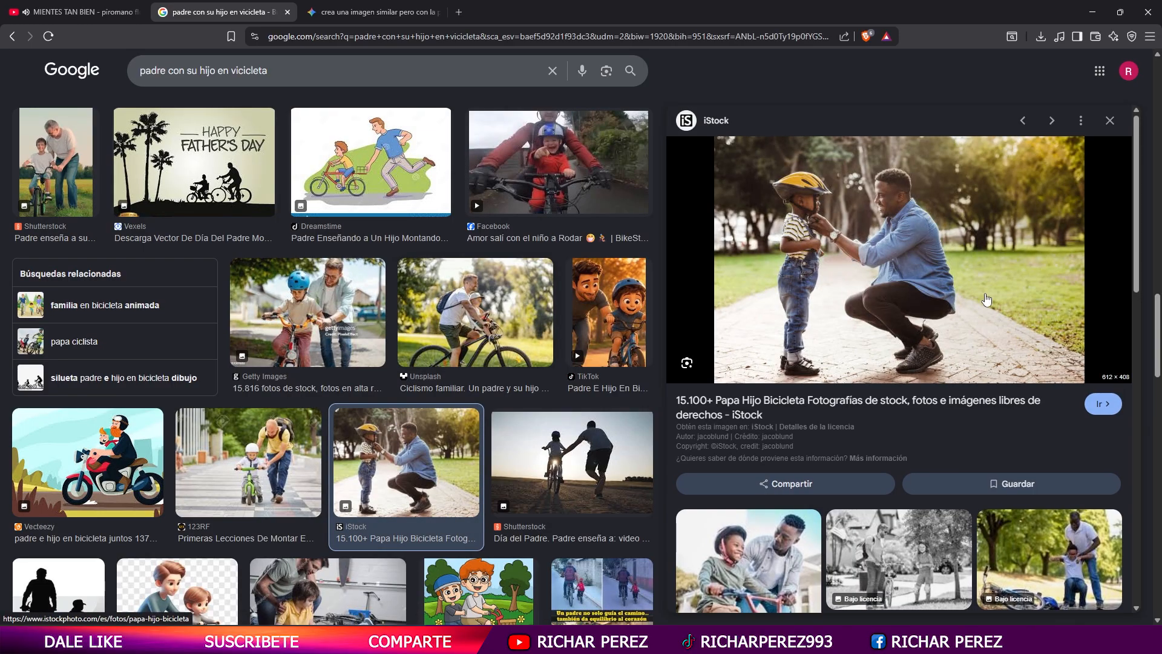
scroll(983, 295, "down", 3)
scroll(982, 294, "down", 5)
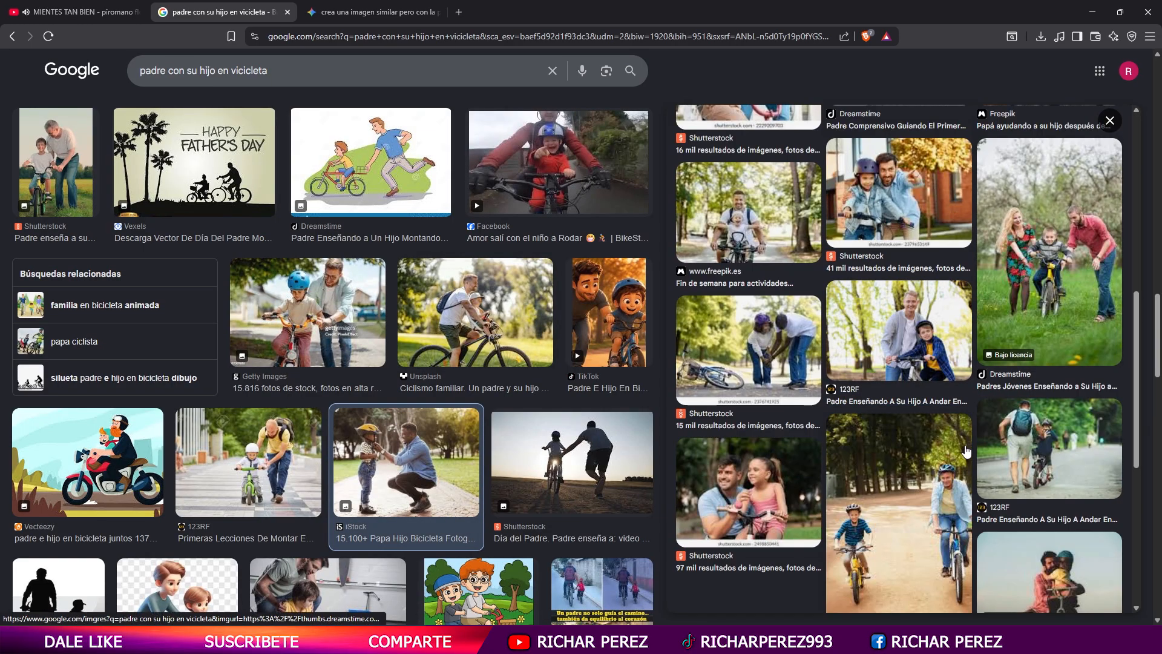
scroll(981, 294, "up", 10)
right_click(861, 237)
left_click(958, 470)
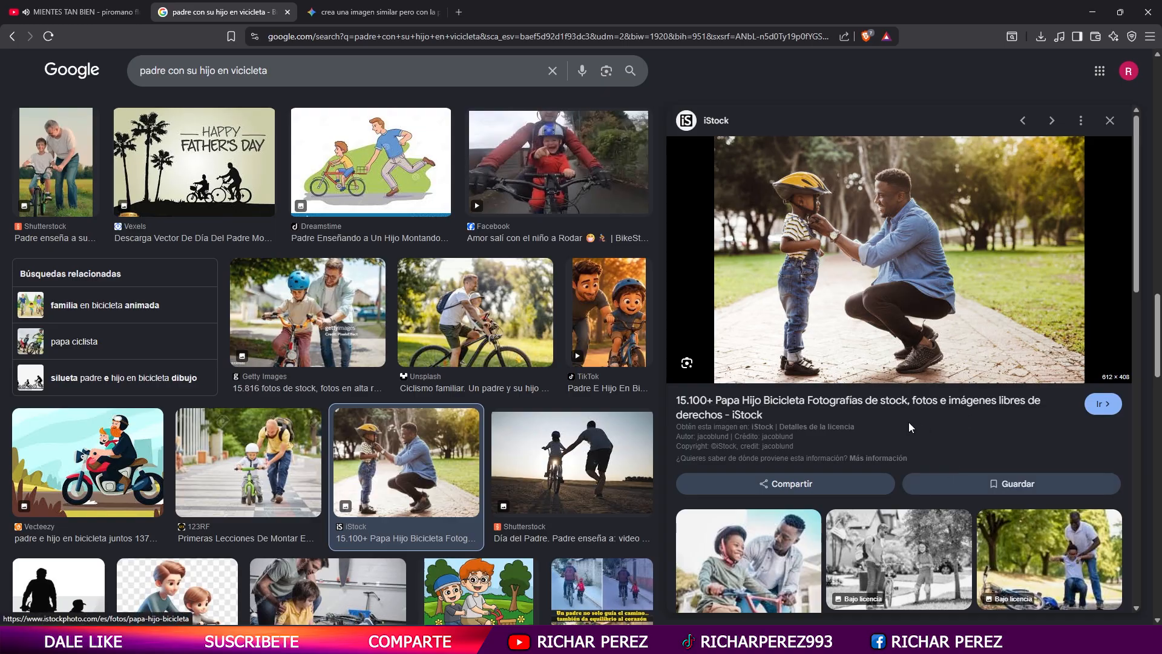
- Remove the copied photo's background with Photoroom's background remover in a new tab and start downloading the cutout
left_click(458, 13)
type("el")
left_click(451, 86)
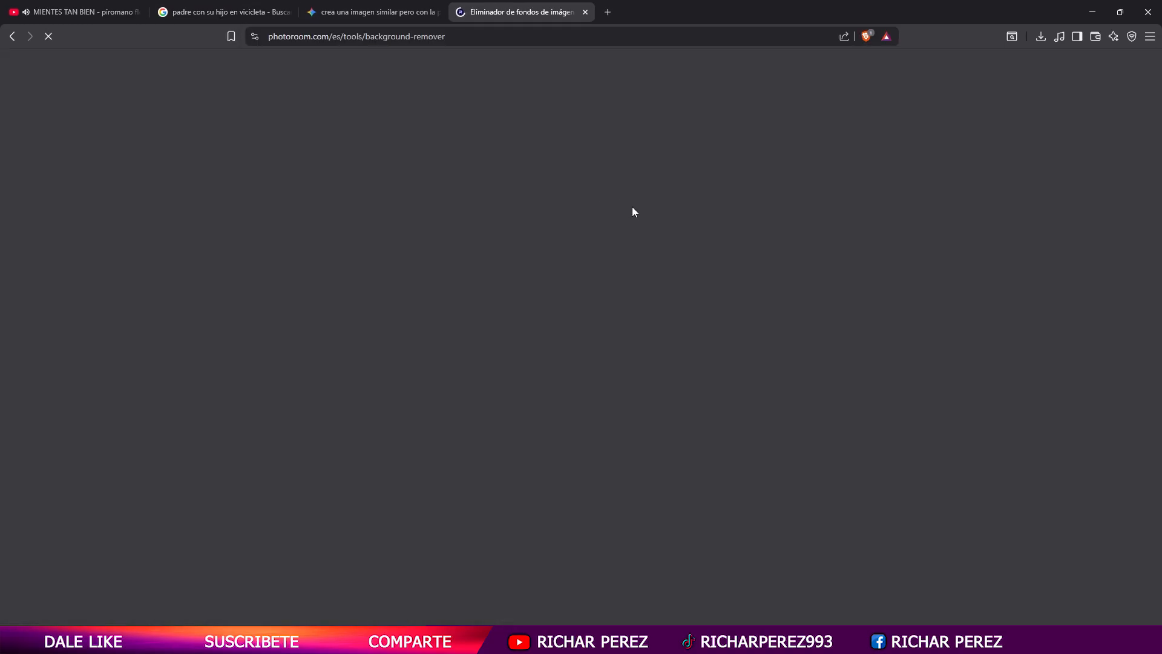
left_click(702, 149)
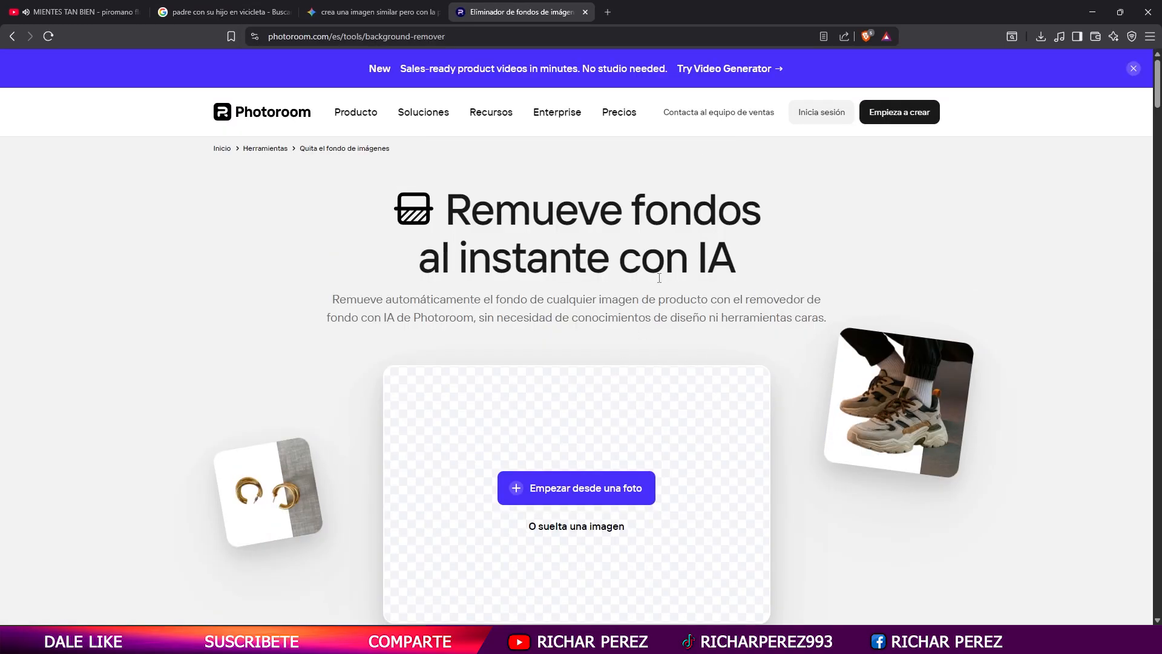
key("ctrl+v")
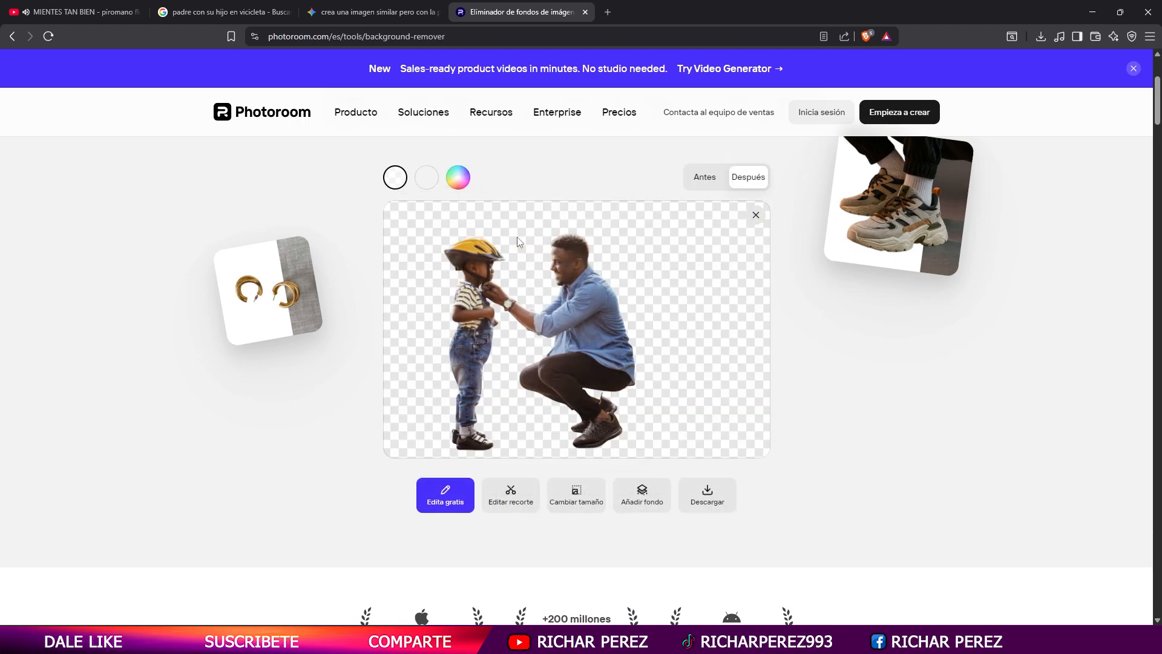
left_click(728, 481)
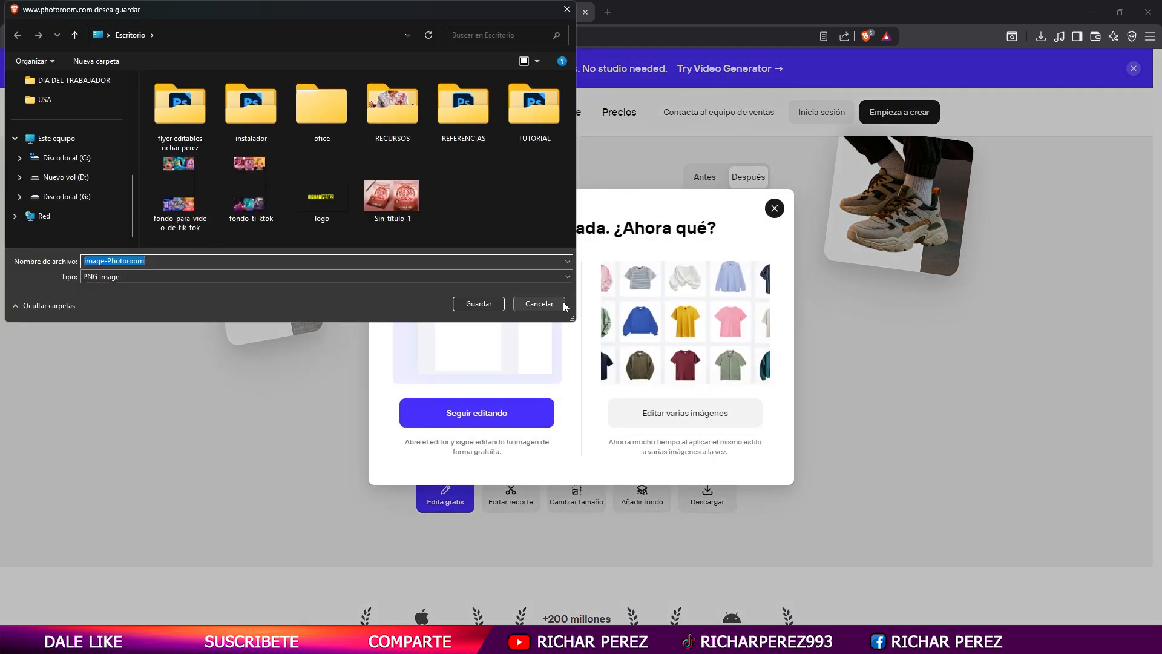
- Create and open a folder named DIA DEL PADRE inside FLYER on drive G: as the download location
left_click_drag(572, 319, 579, 513)
left_click(67, 390)
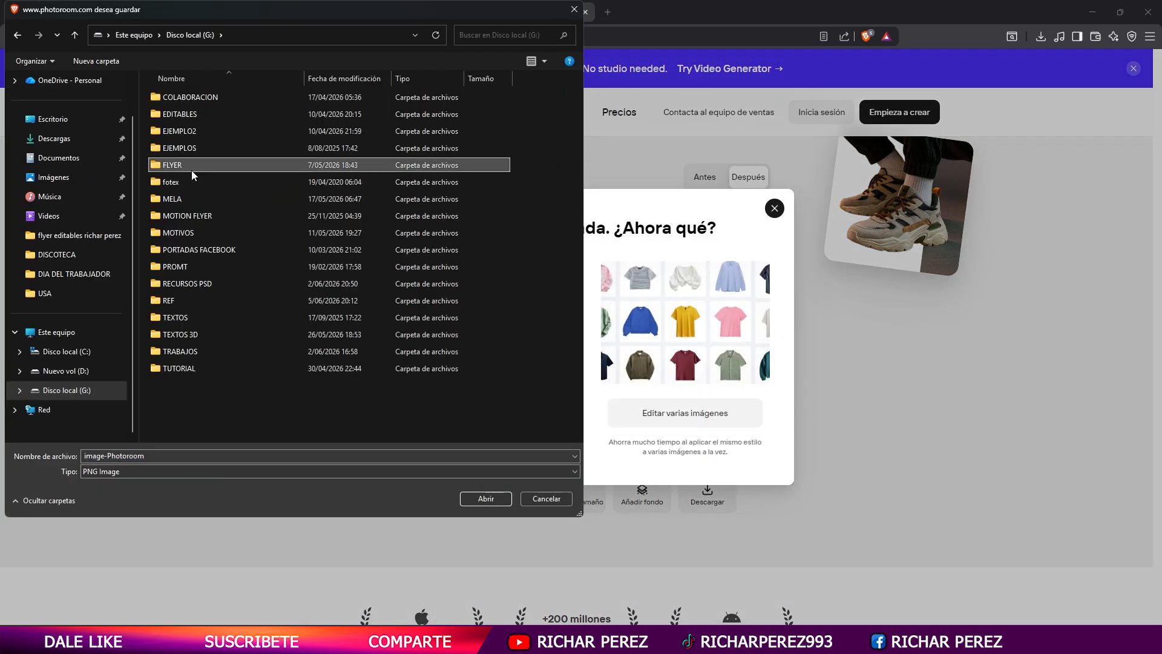
double_click(194, 175)
right_click(520, 253)
mouse_move(575, 361)
left_click(677, 362)
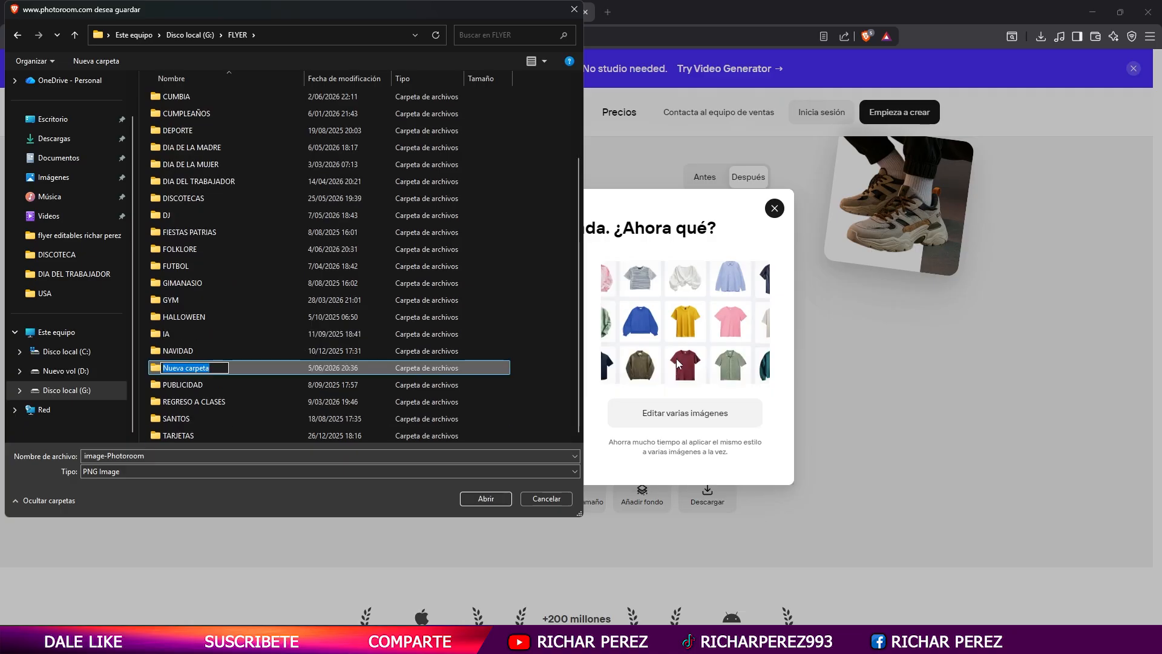
type("DIA DEL PADRE")
key("Return")
key("Return")
- Create a subfolder named DISEÑO 1 and save the cutout in it as the PNG file PADRE E HIJO
right_click(267, 138)
mouse_move(342, 277)
left_click(502, 282)
type("DISEÑO 1")
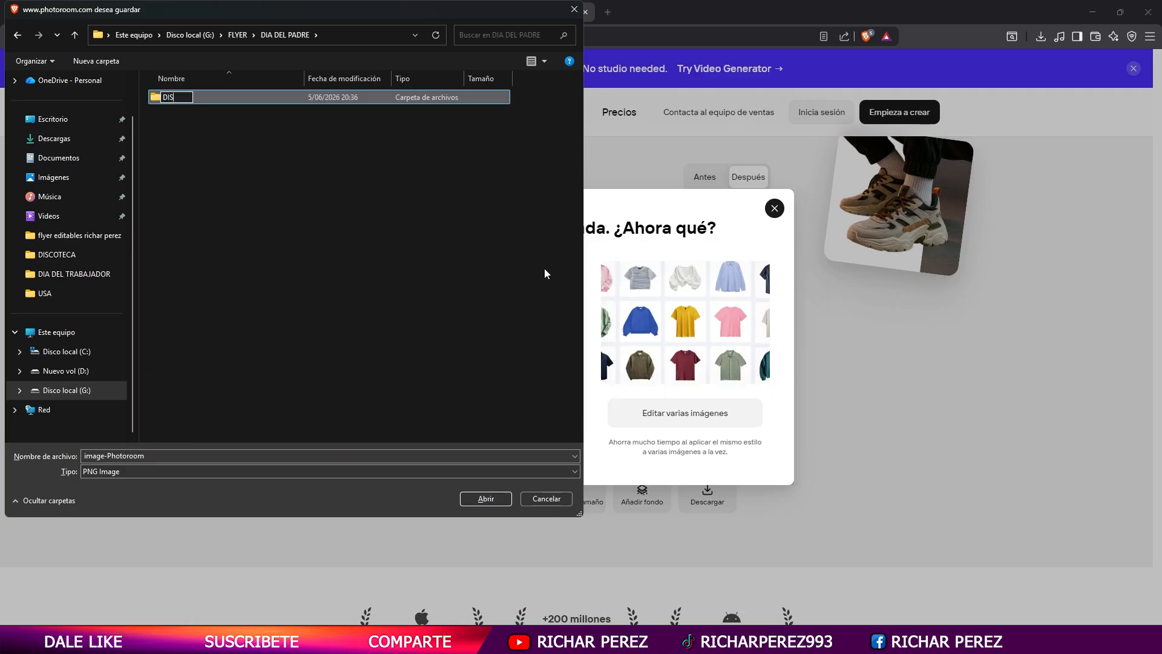
key("Return")
key("Return")
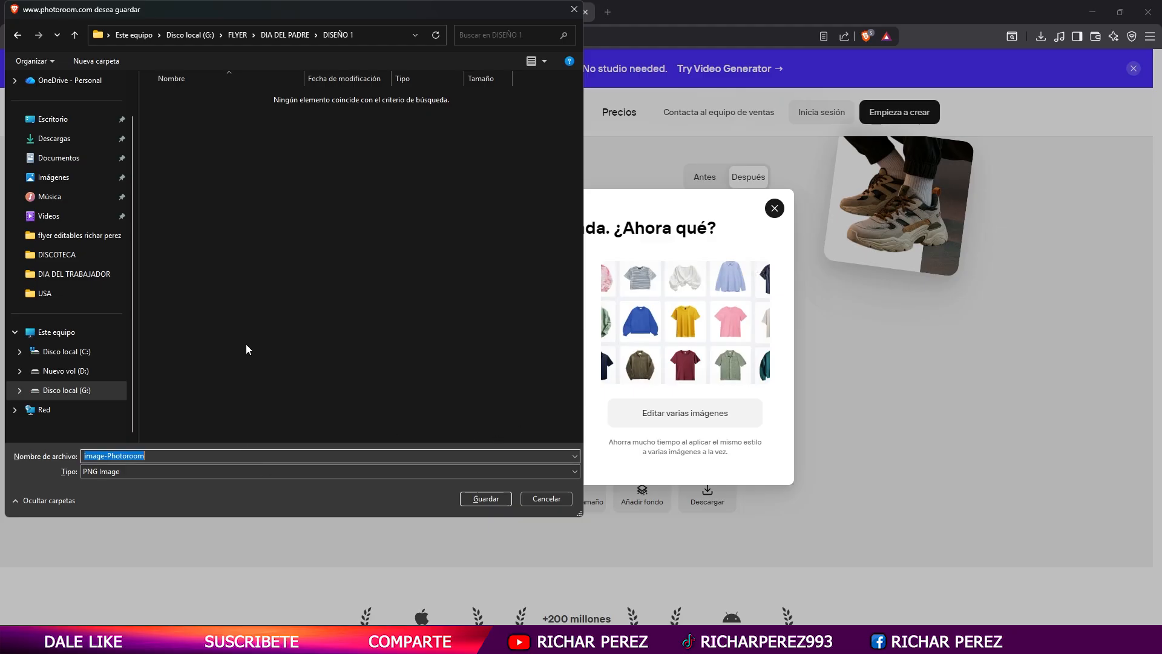
type("PADRE E HIJO")
key("Return")
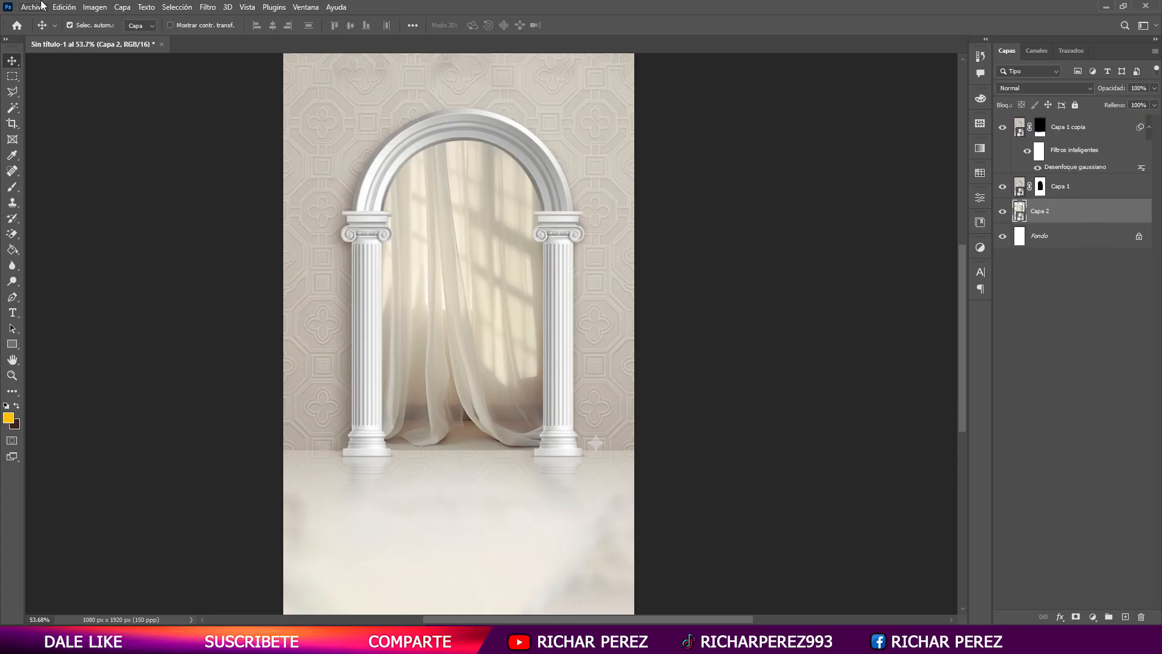
- Switch to Photoshop and place PADRE E HIJO from FLYER > DIA DEL PADRE > DISEÑO 1 as an embedded element
left_click(33, 7)
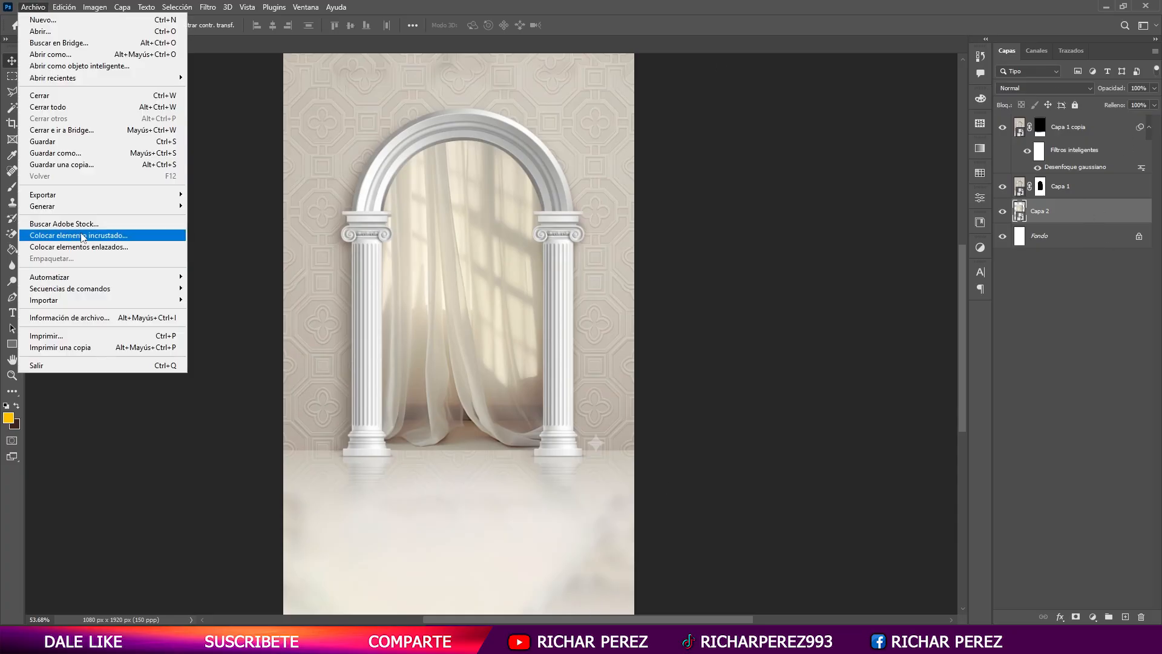
left_click(60, 236)
left_click(67, 234)
left_click_drag(573, 321, 570, 430)
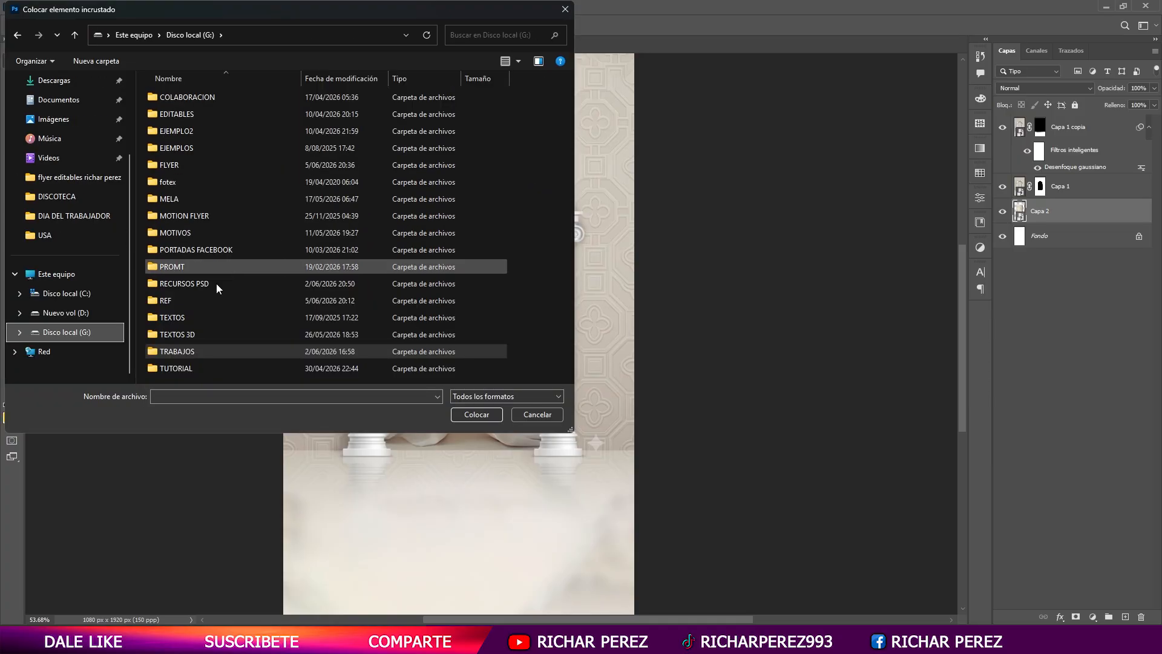
double_click(191, 274)
double_click(224, 282)
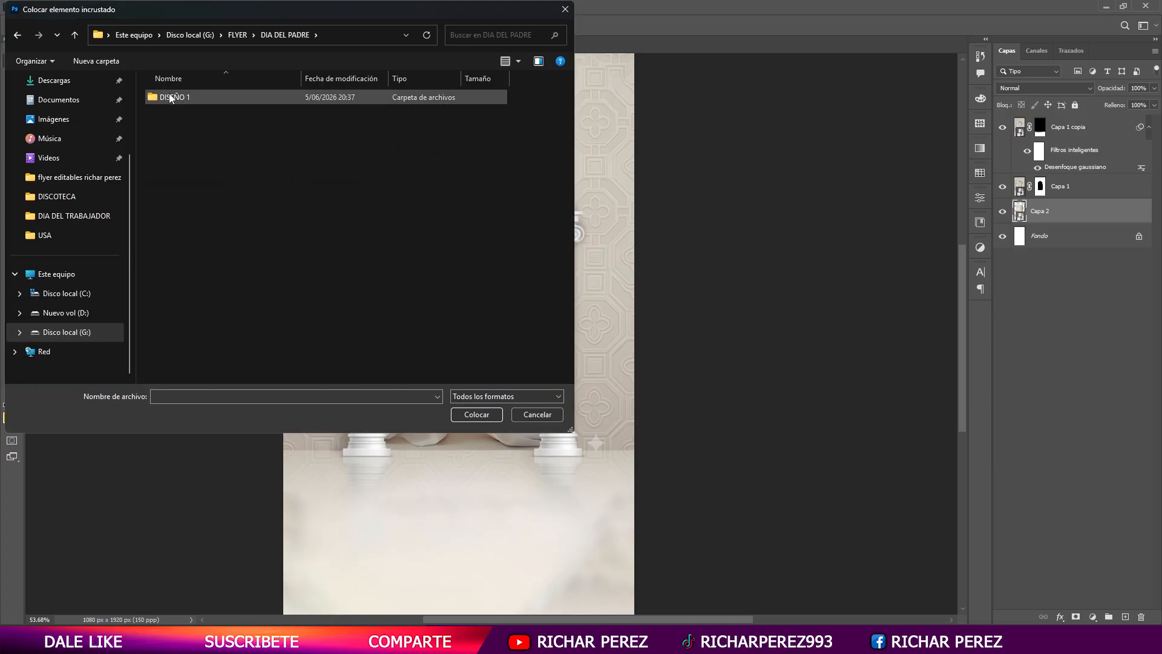
double_click(179, 96)
double_click(196, 121)
- Scale the father-and-son cutout to about 72.66% and position it inside the arch opening
left_click_drag(450, 220, 459, 275)
left_click_drag(469, 323, 506, 282)
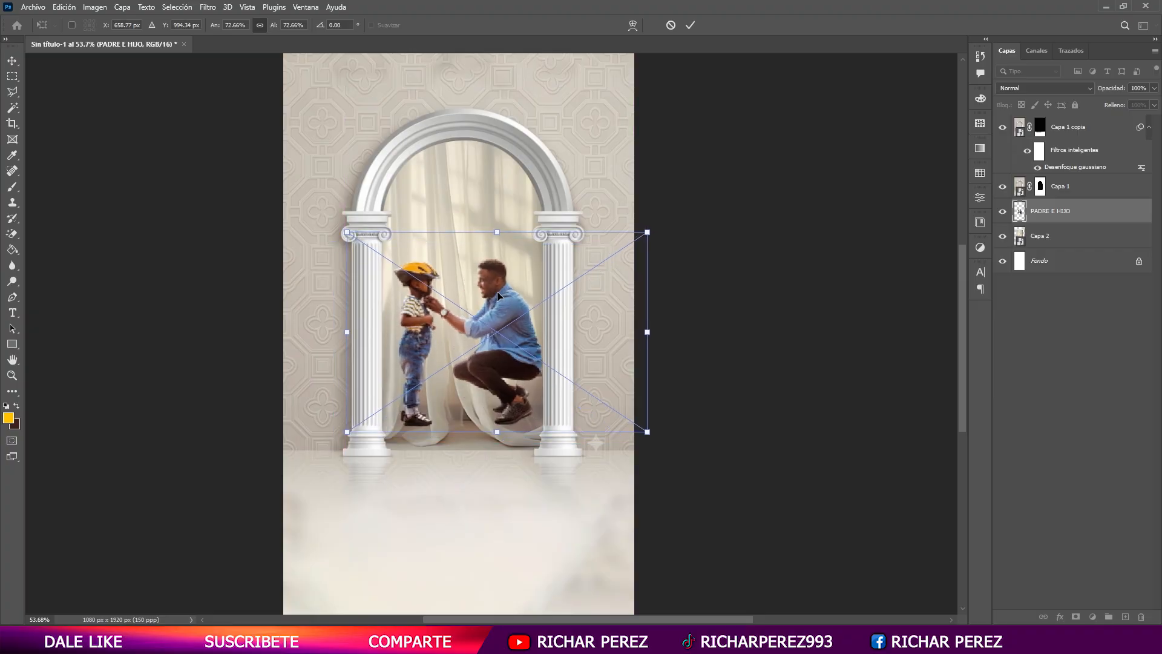
key("Return")
- Move the PADRE E HIJO layer below Capa 2 and set Capa 2's blend mode to Color más claro
left_click(1045, 89)
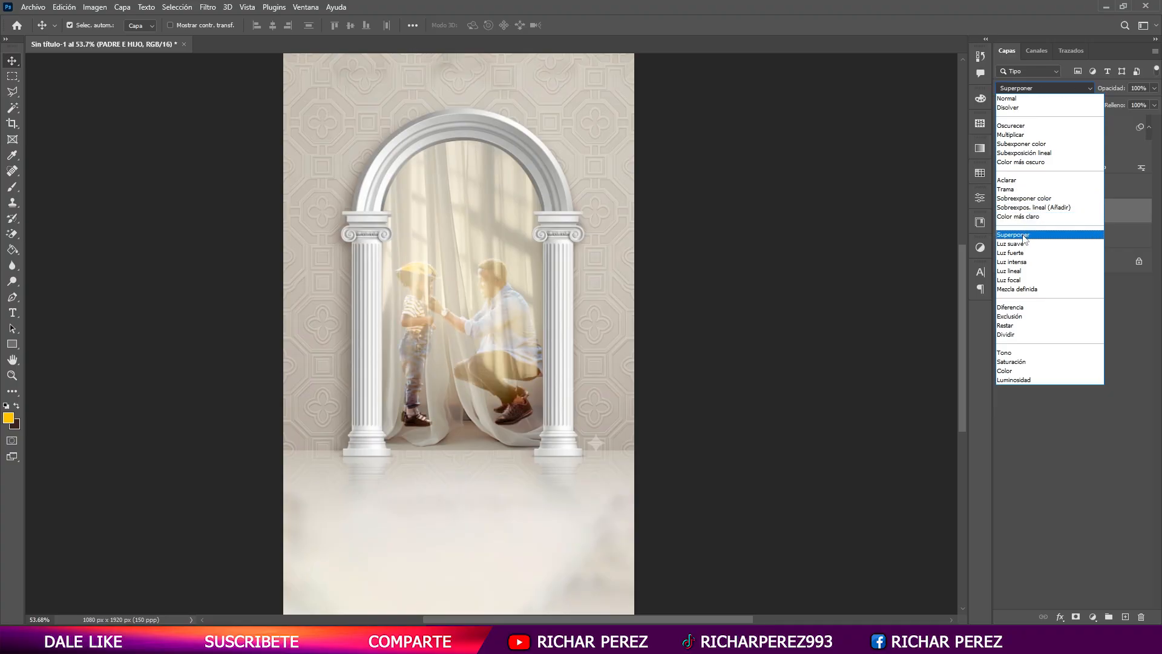
key("Escape")
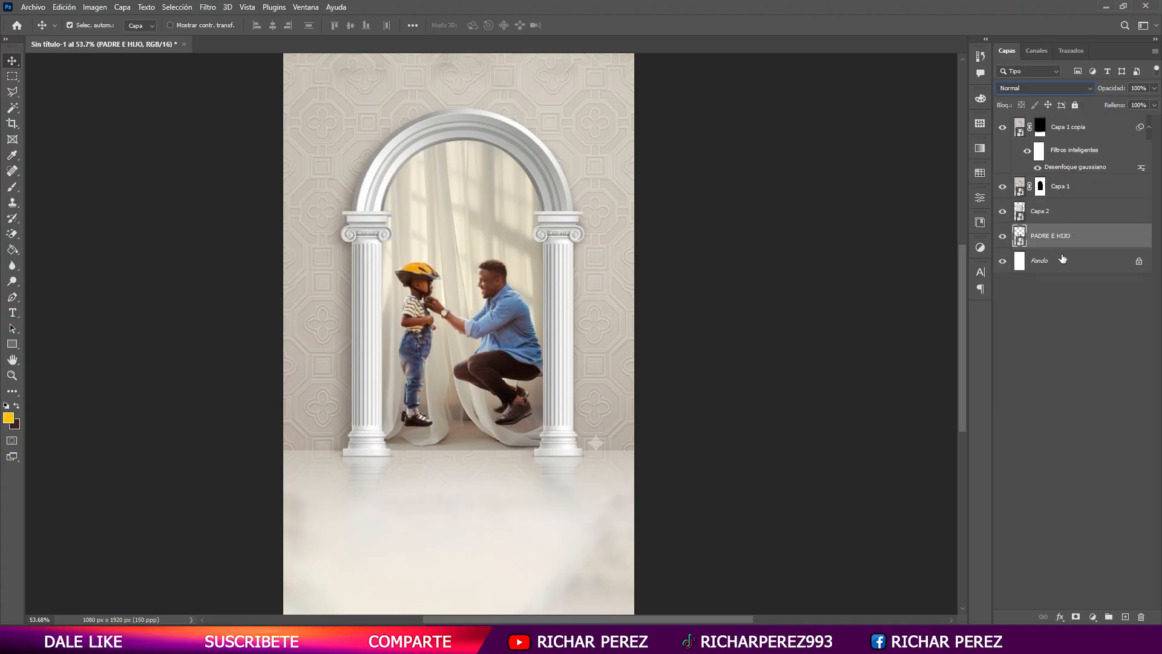
left_click(1053, 211)
left_click(1031, 88)
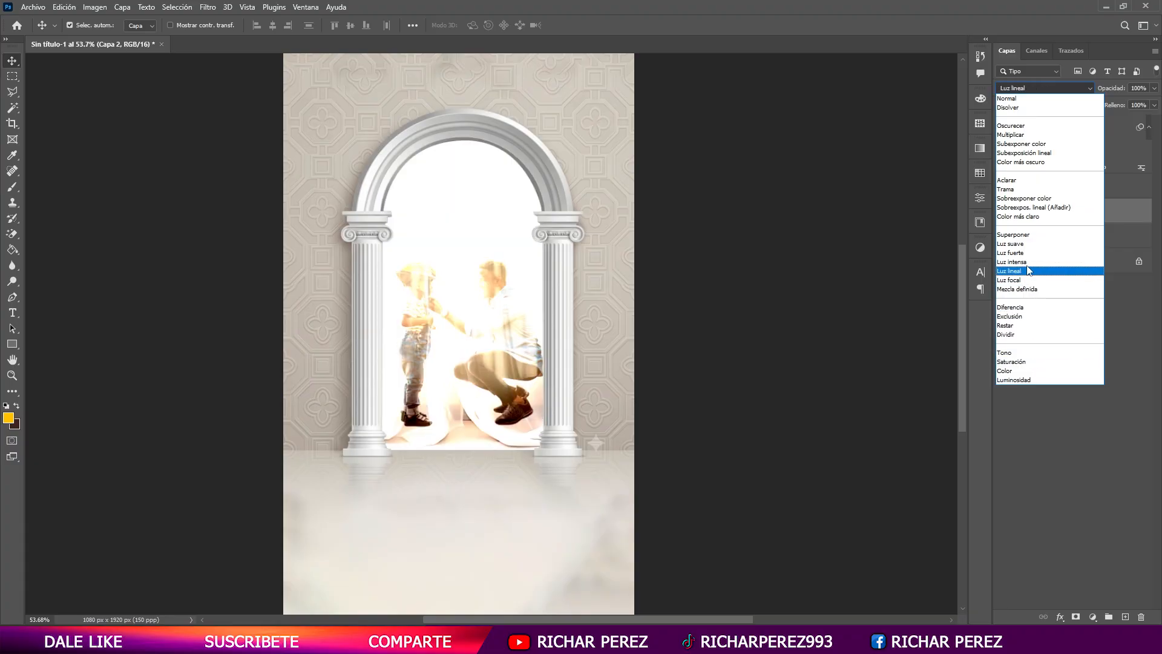
left_click(1029, 223)
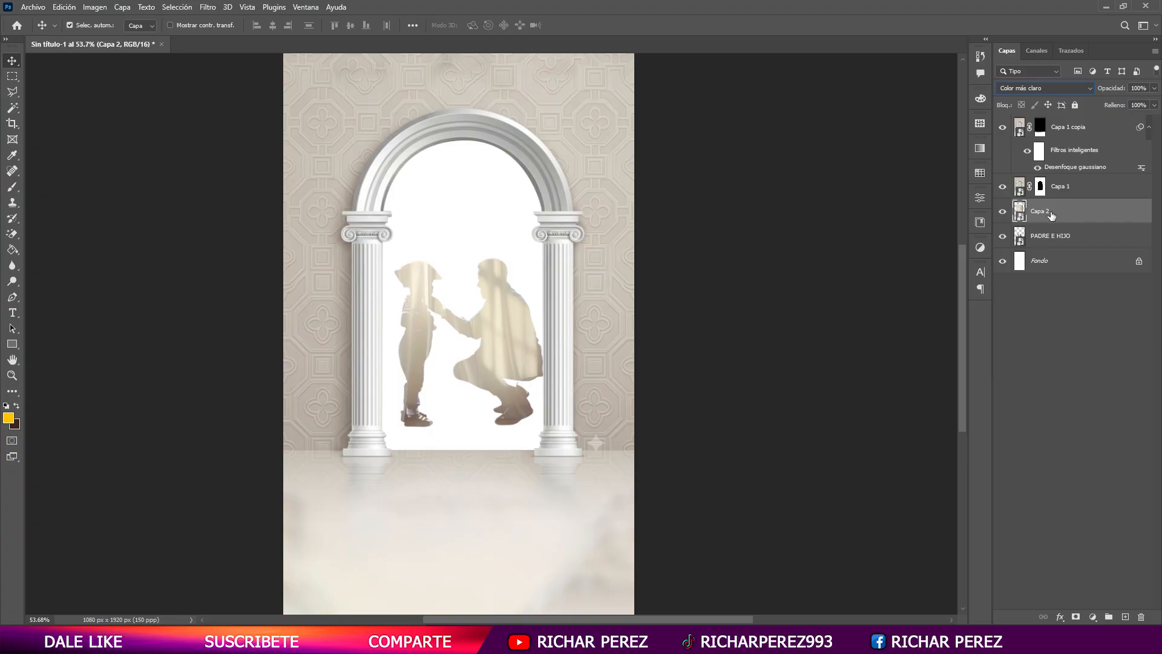
- Duplicate Capa 2 with a black layer mask on the copy and set the original's blend mode to Normal
key("ctrl+j")
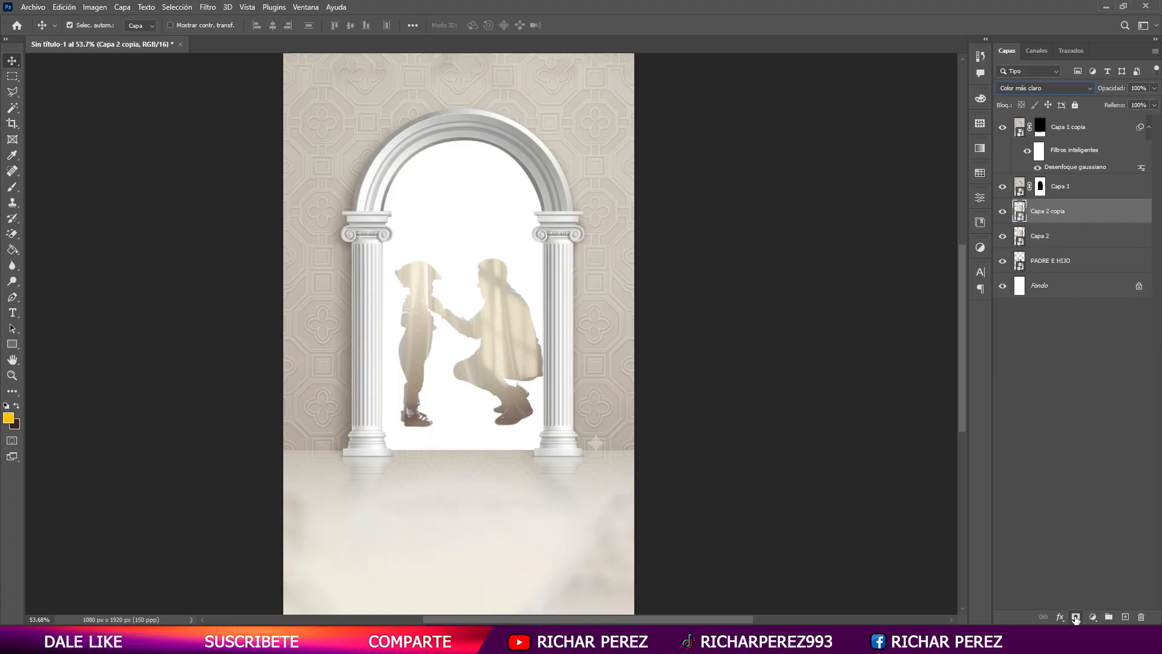
left_click(1076, 617)
left_click(1066, 236)
left_click(1044, 88)
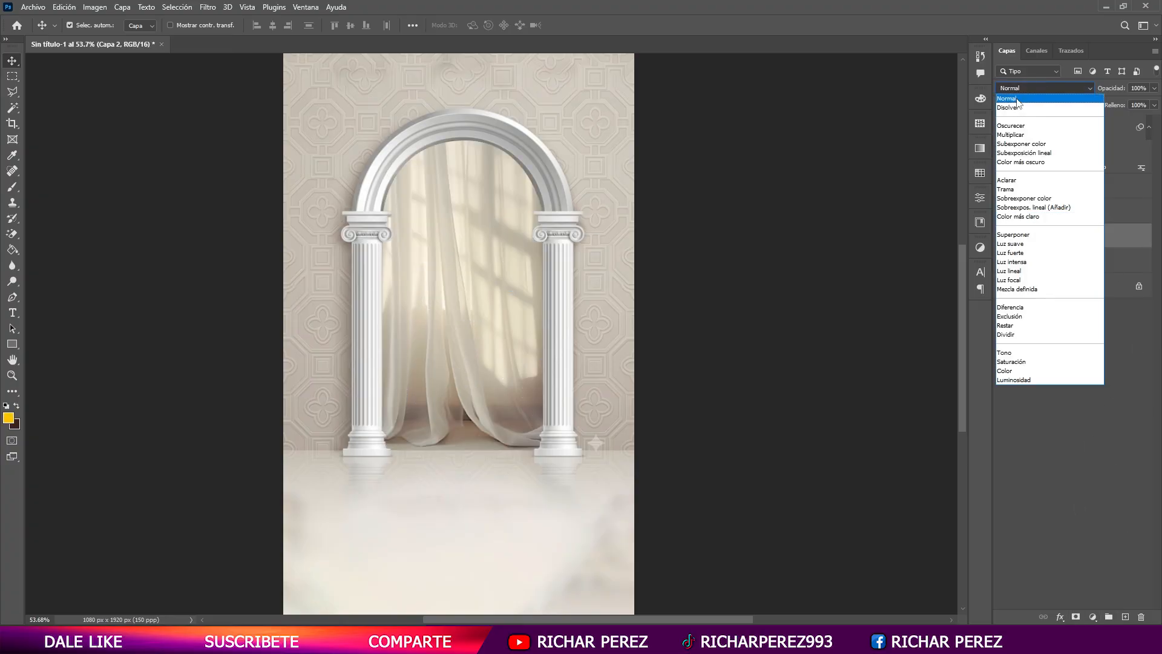
left_click(1029, 93)
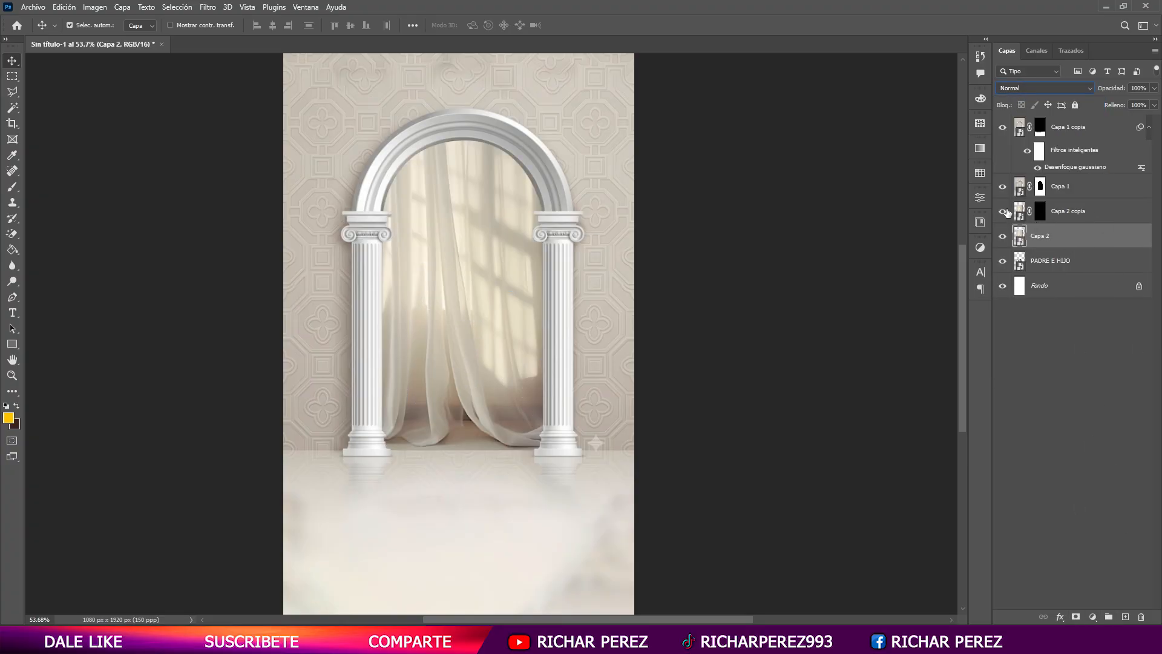
left_click(1040, 213)
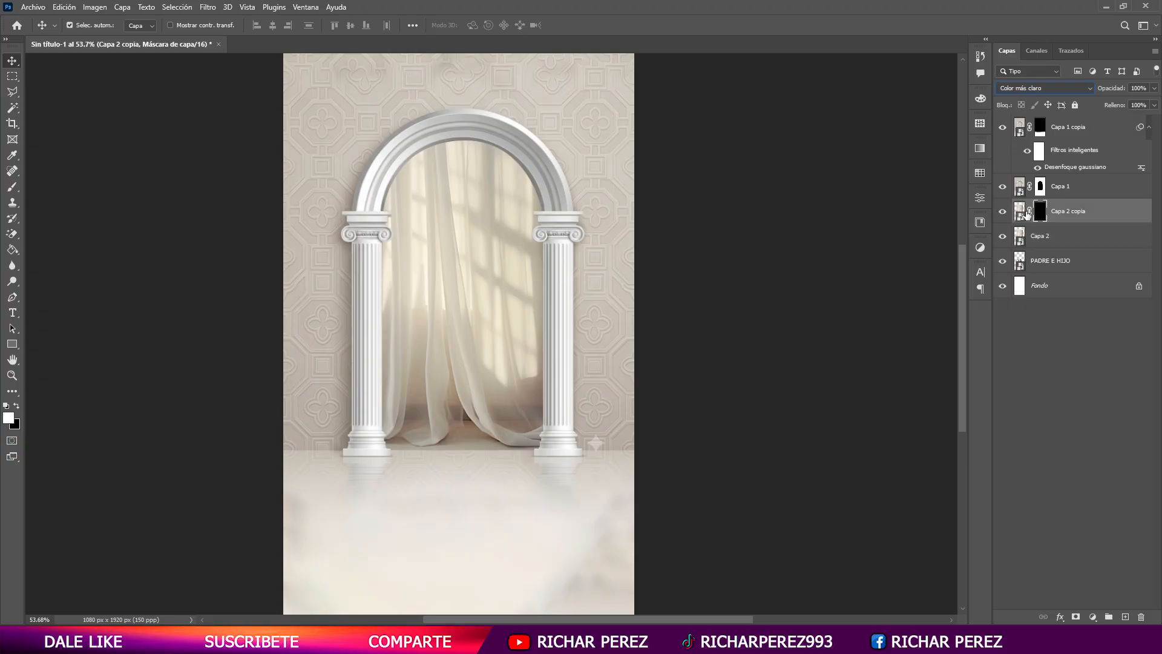
- Try the Capa 2 curtains beneath the PADRE E HIJO layer and restore the previous layer order
left_click_drag(1055, 241, 1052, 270)
left_click(1089, 239)
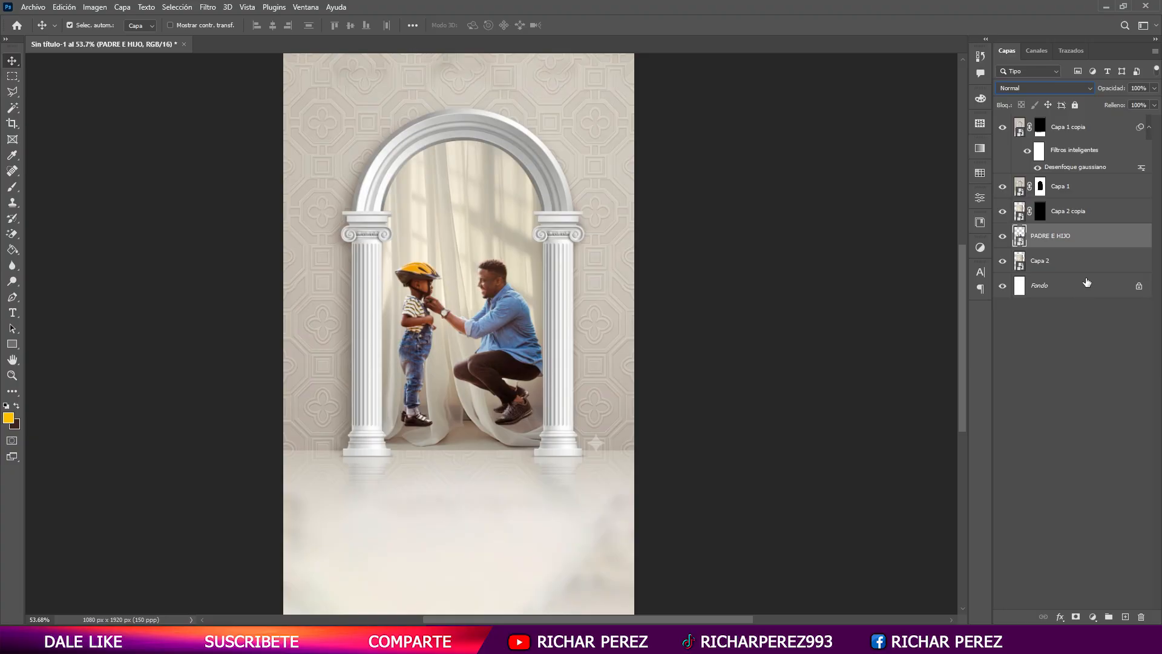
left_click_drag(1068, 248, 1066, 270)
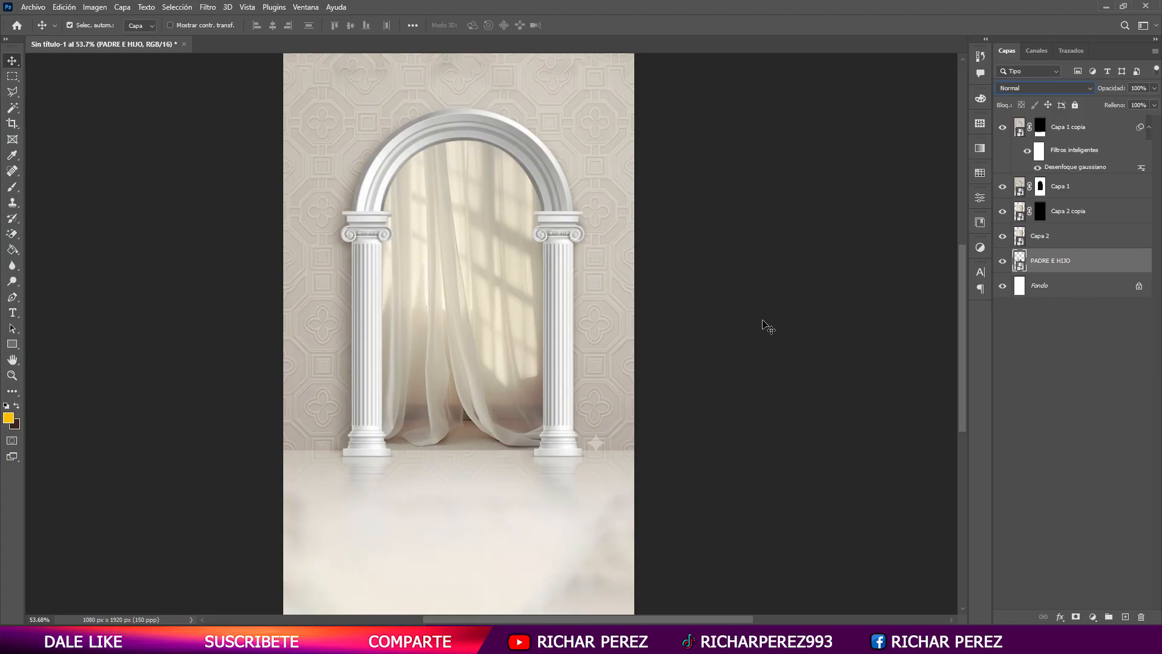
left_click(1059, 235)
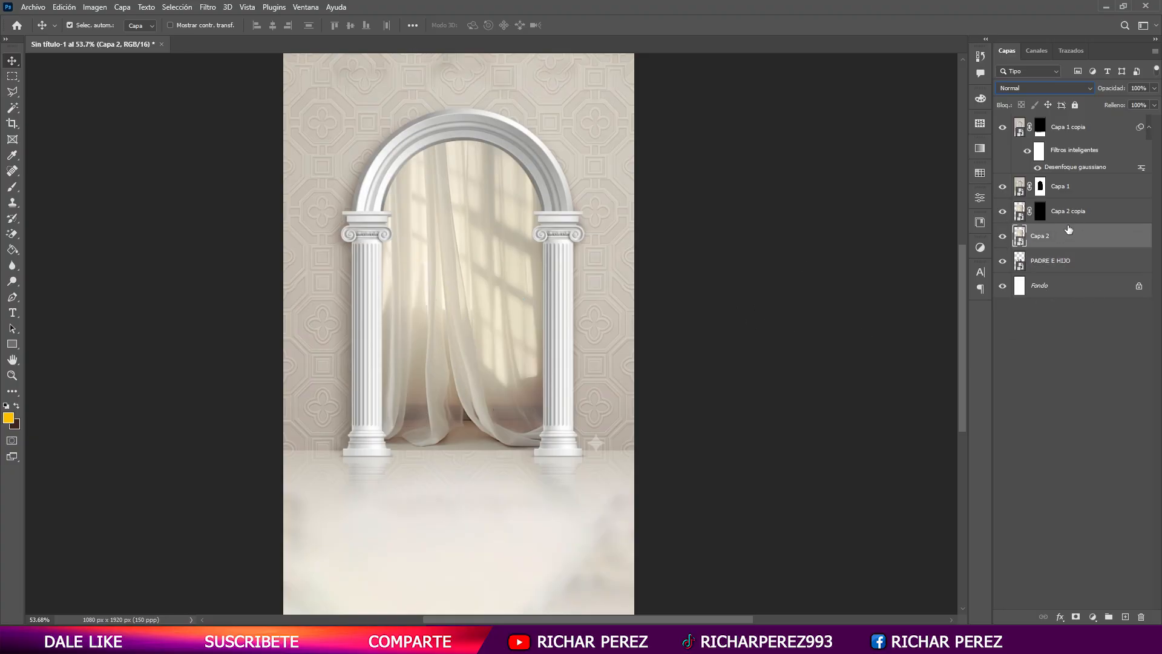
left_click(1073, 189)
left_click(1033, 210)
left_click(1055, 267)
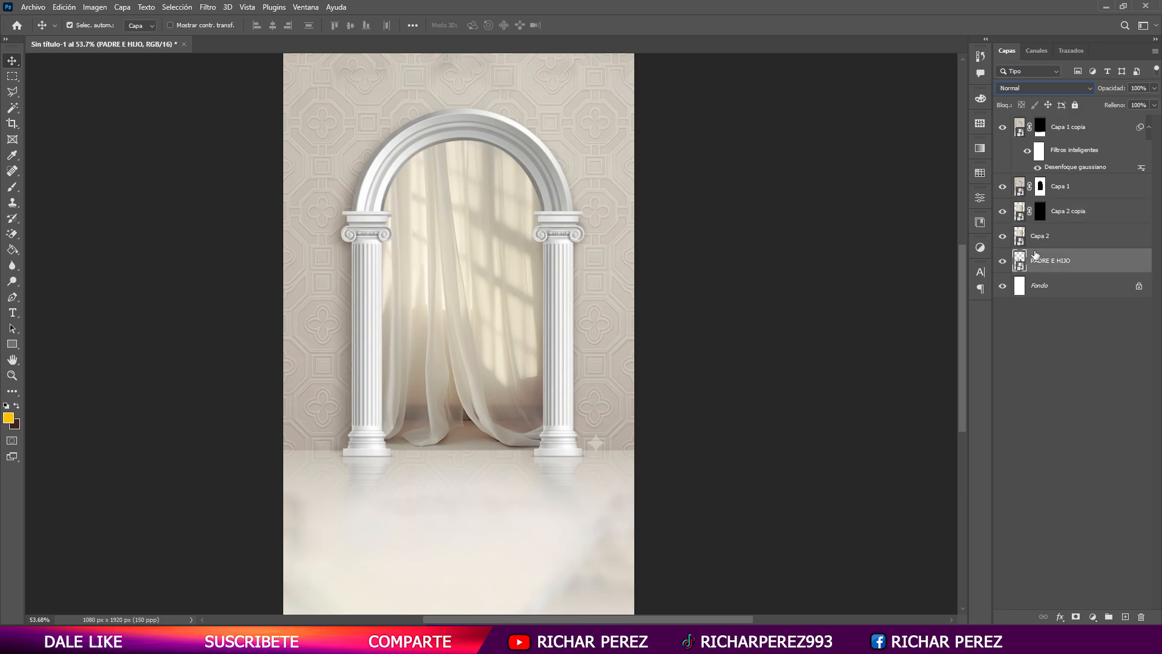
- Delete the original Capa 2, remove the mask from its copy and return the copy to Normal blending
left_click(1052, 238)
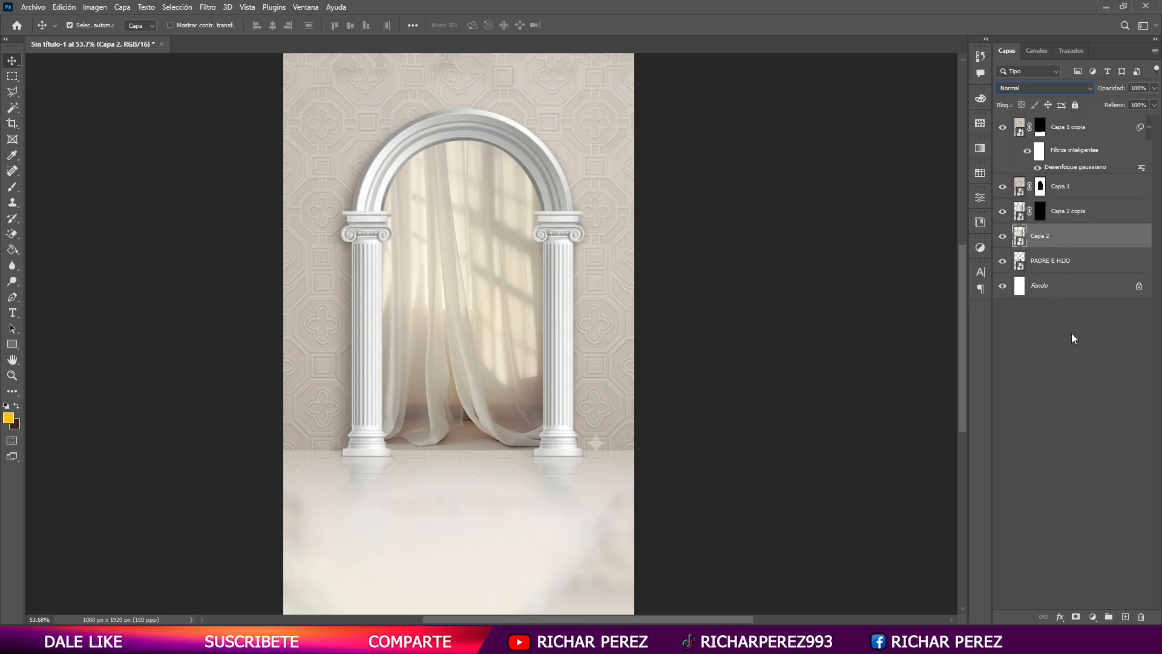
key("Delete")
left_click(1073, 218)
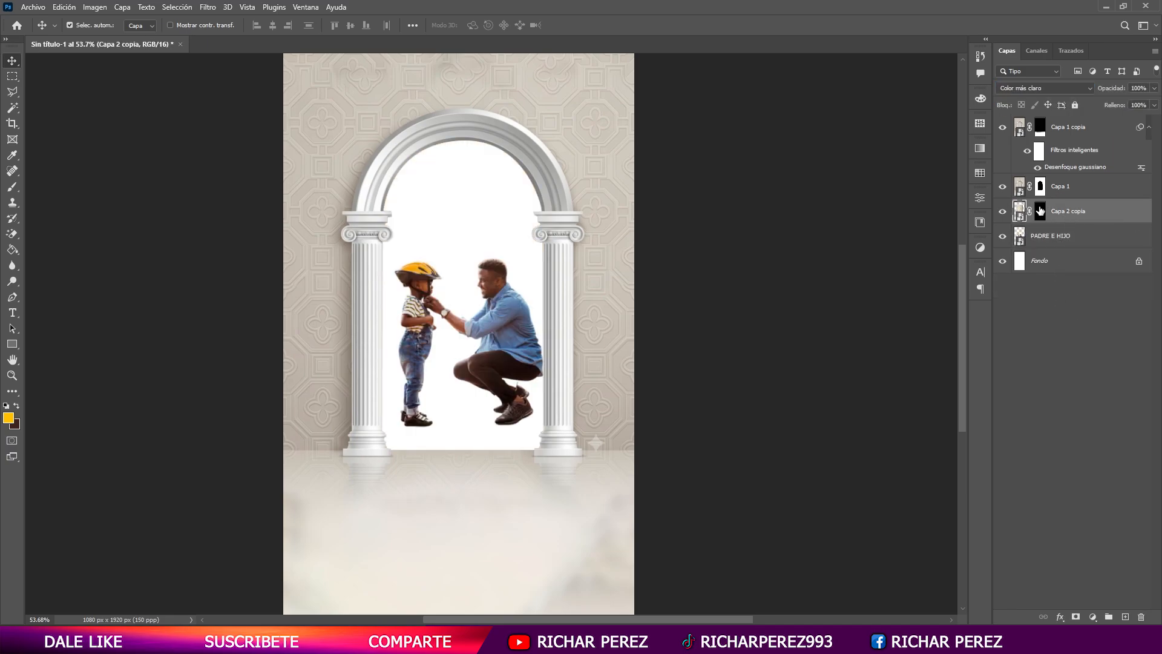
left_click_drag(1040, 210, 1049, 253)
left_click(1058, 242)
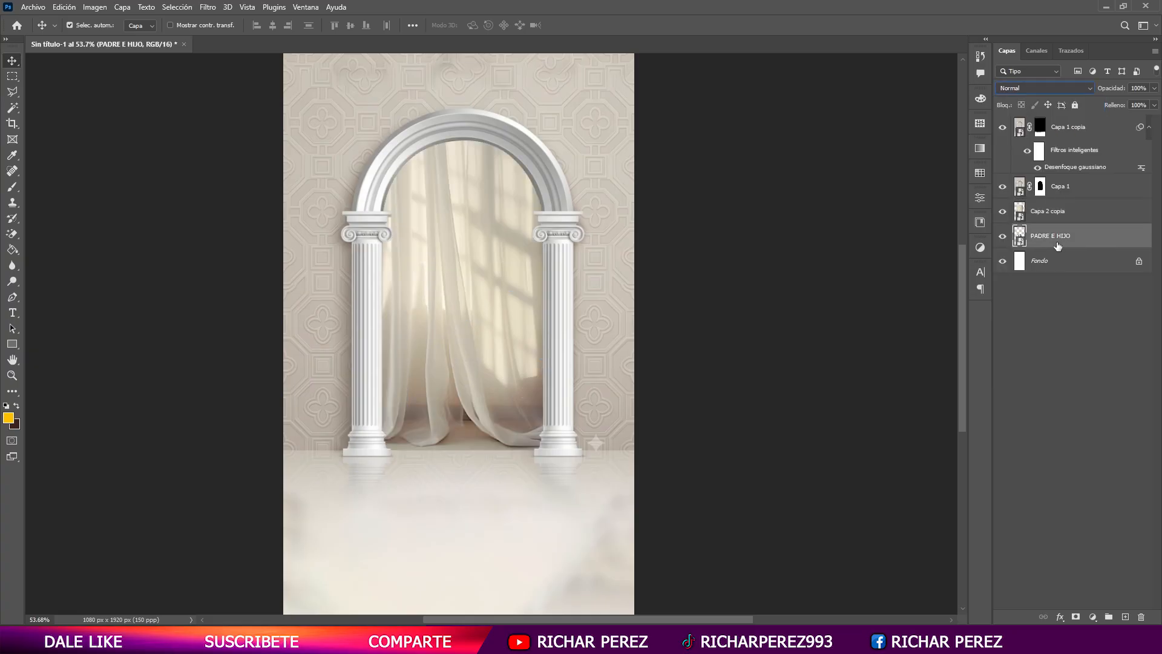
- Try clipping the PADRE E HIJO layer to the Fondo layer and release the clipping mask
right_click(1078, 241)
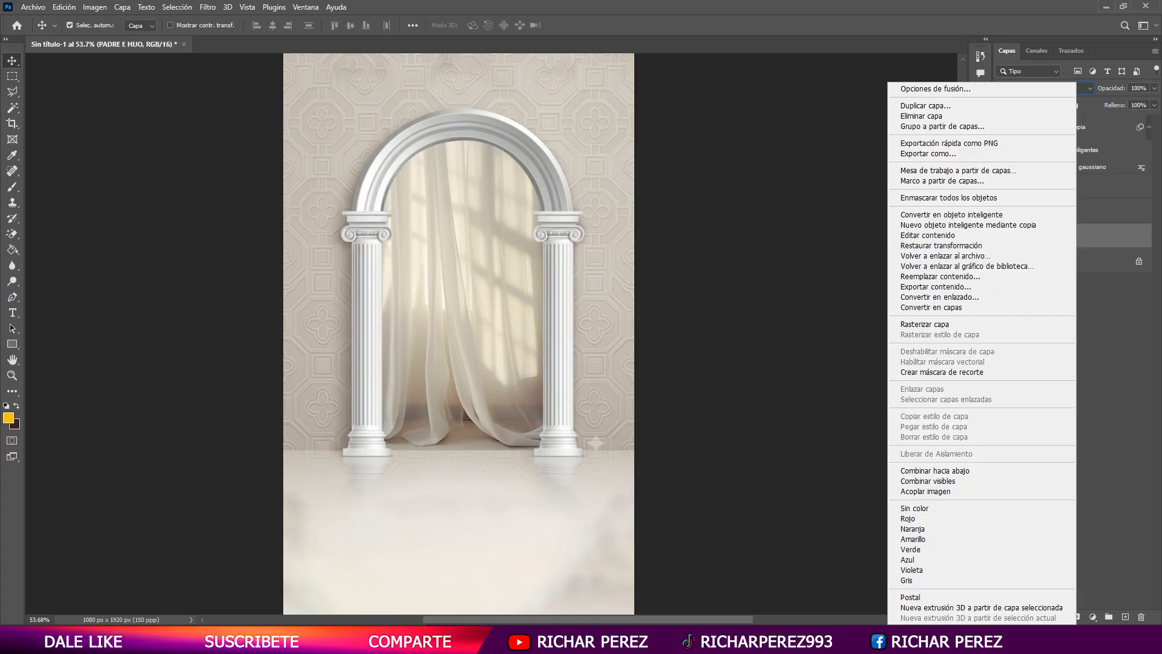
left_click(961, 368)
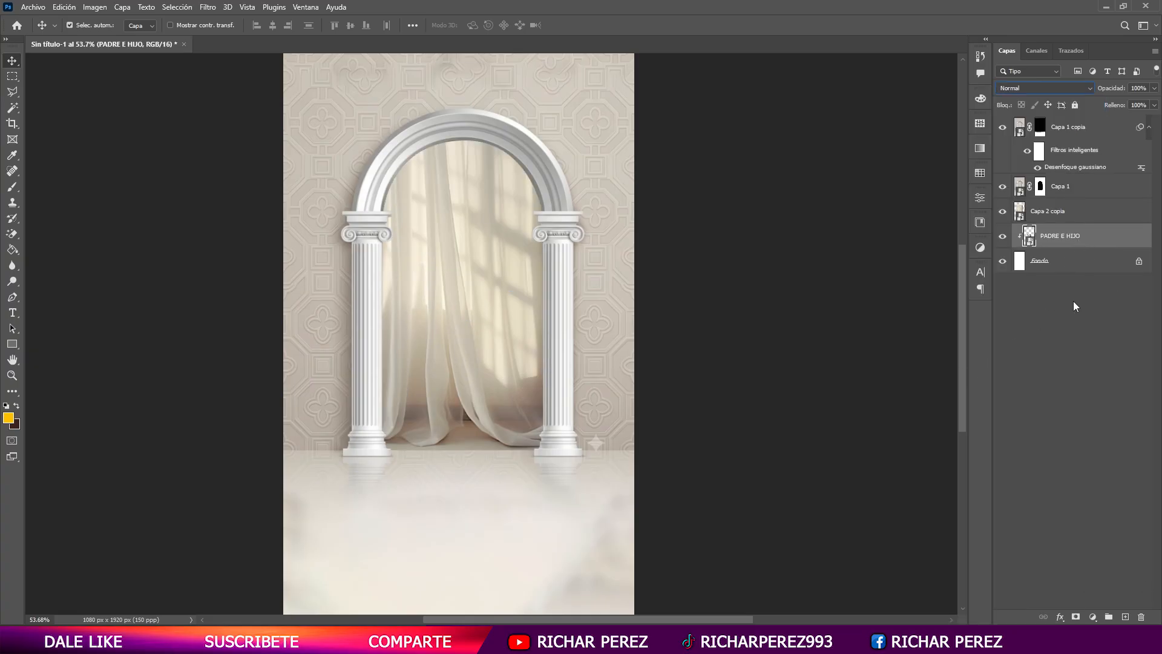
left_click(1066, 282)
- Rasterize the PADRE E HIJO smart object layer
right_click(1060, 236)
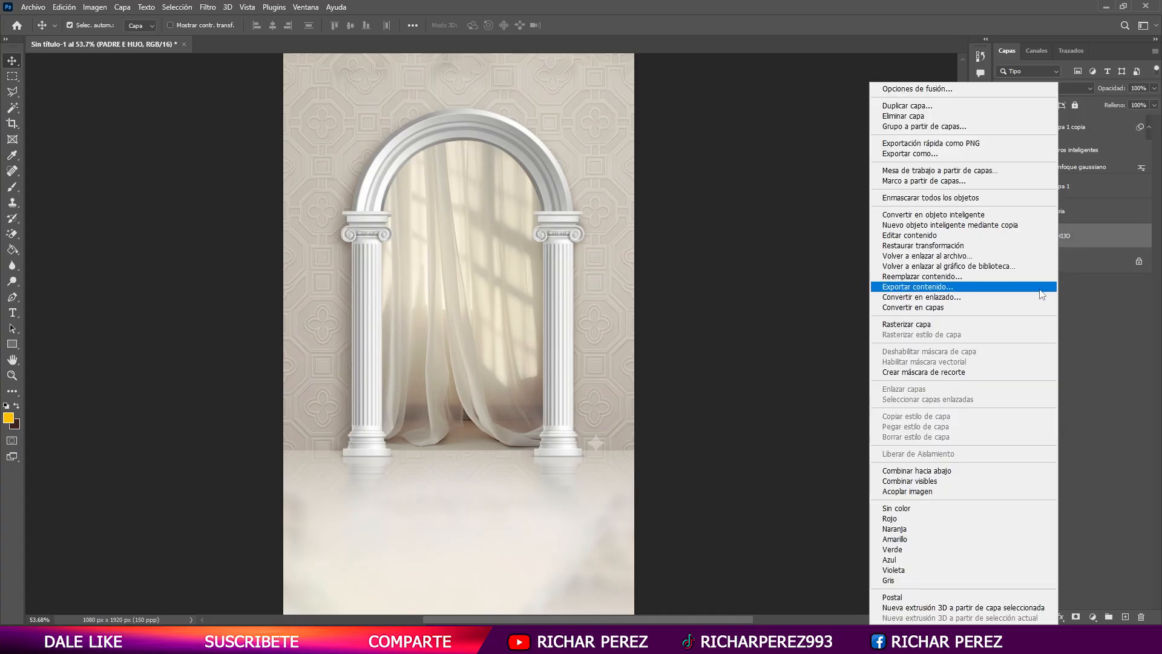
left_click(961, 322)
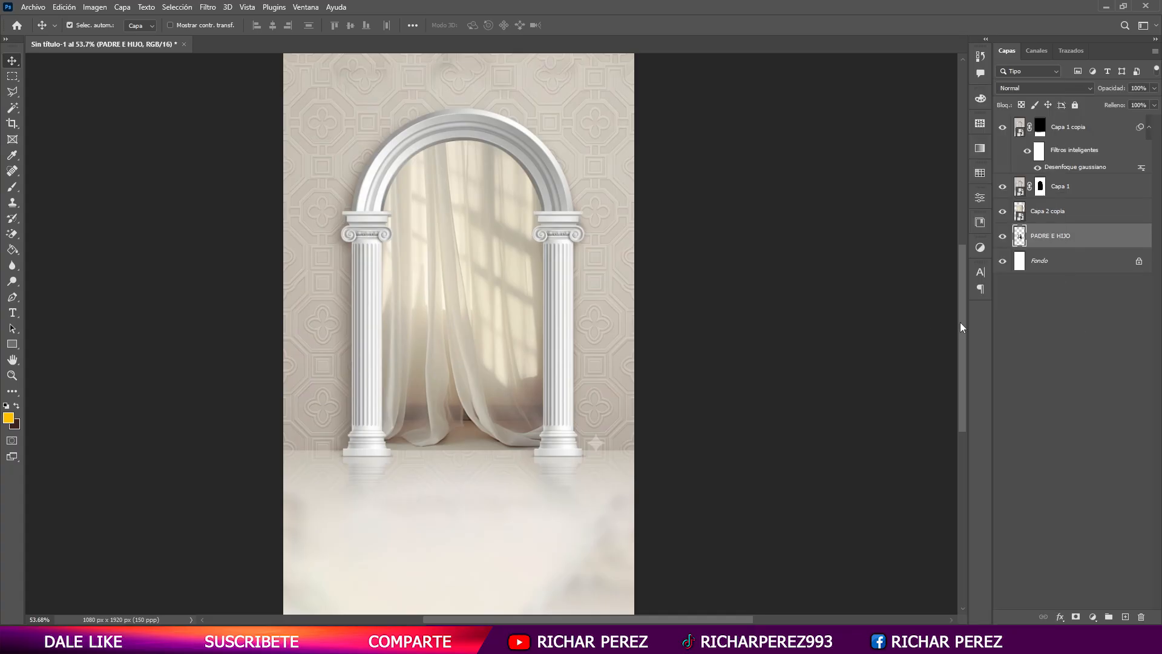
- Move the PADRE E HIJO layer above Capa 2 copia and below Capa 1
left_click_drag(1052, 232, 1044, 197)
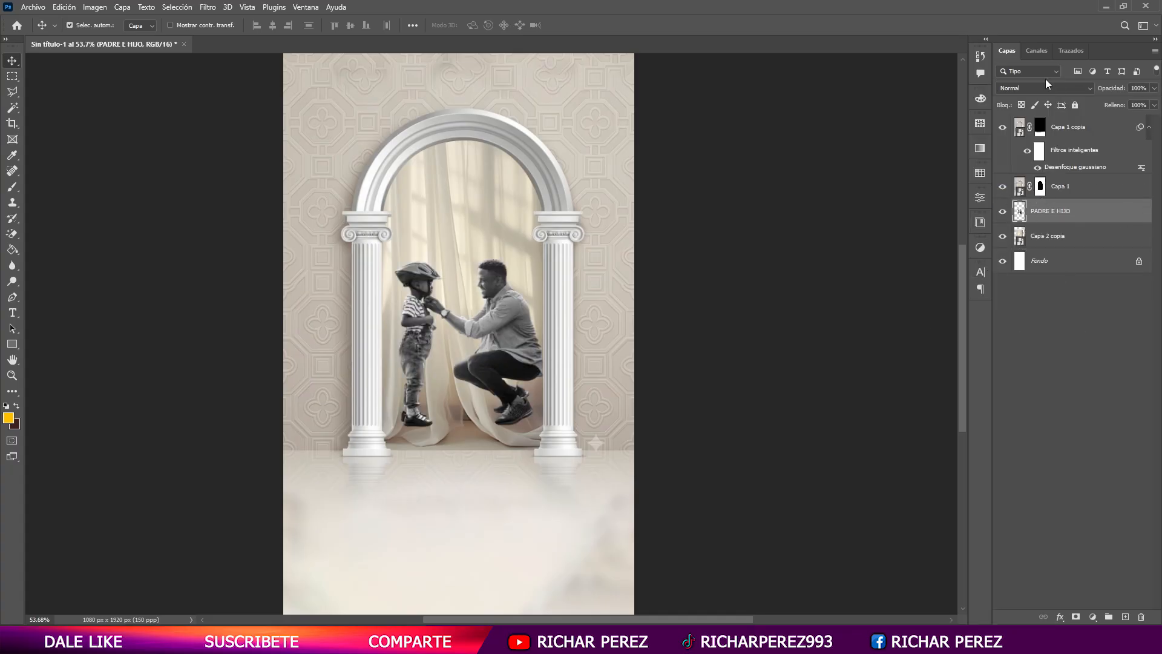
- Try the Trama blend mode on the PADRE E HIJO layer and return it to Normal
left_click(1027, 91)
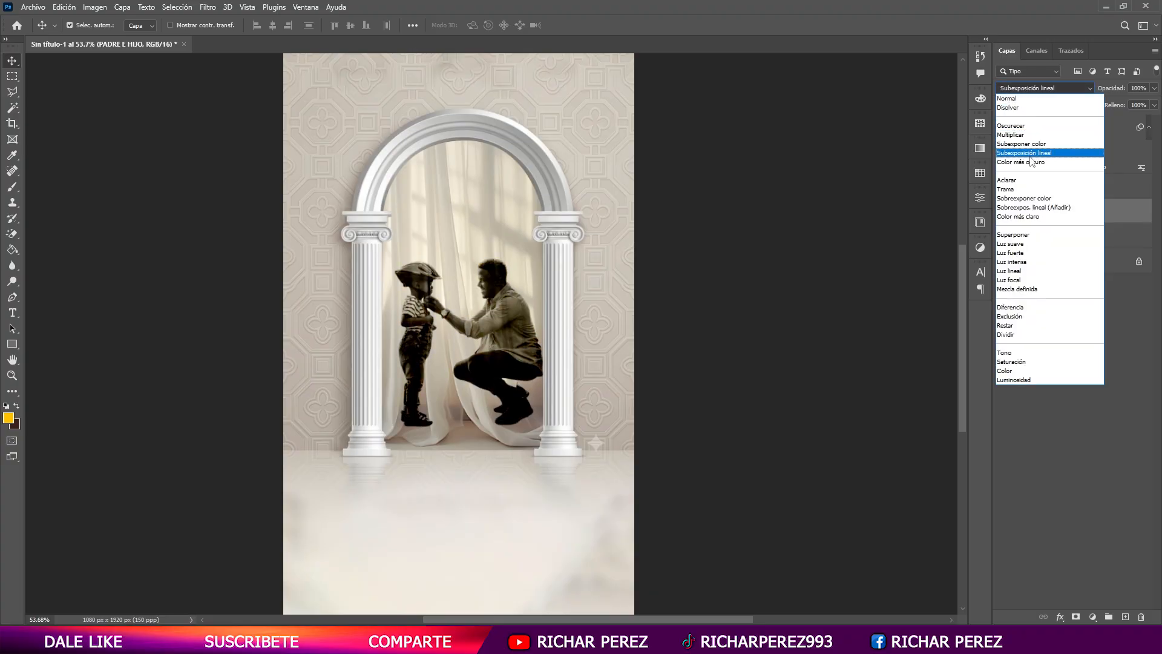
left_click(1023, 189)
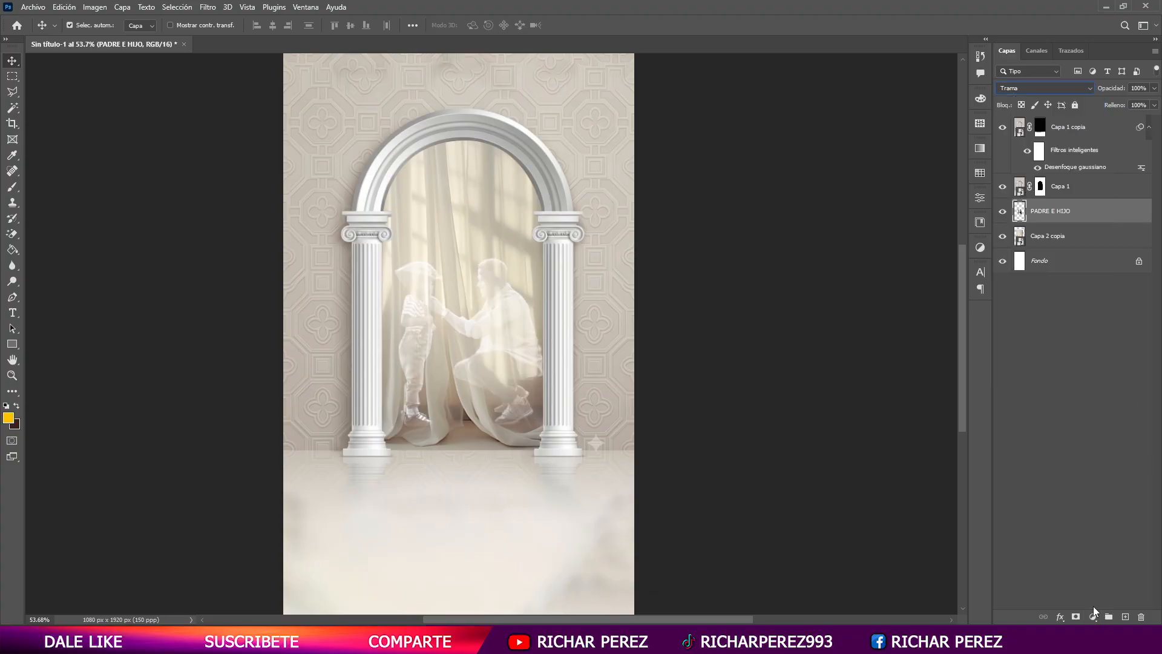
left_click(1044, 88)
left_click(1029, 98)
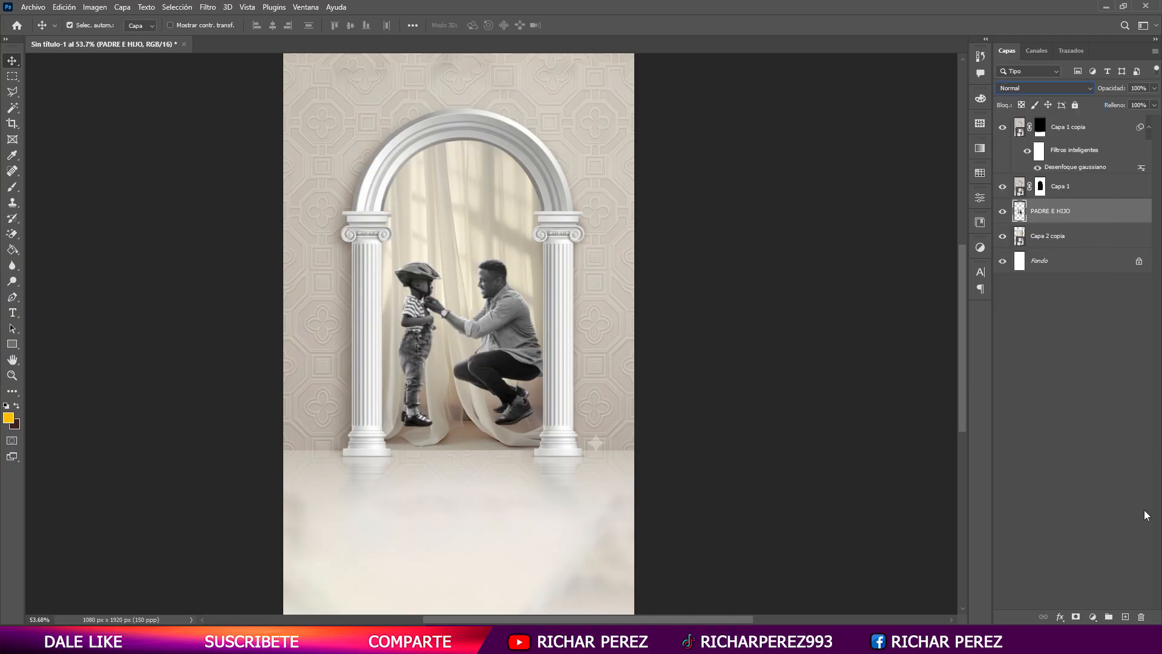
- Add a Superposición de colores effect to the PADRE E HIJO layer, using #786d67 sampled from the shaded base of the curtains
right_click(1091, 213)
left_click(1077, 112)
left_click(671, 475)
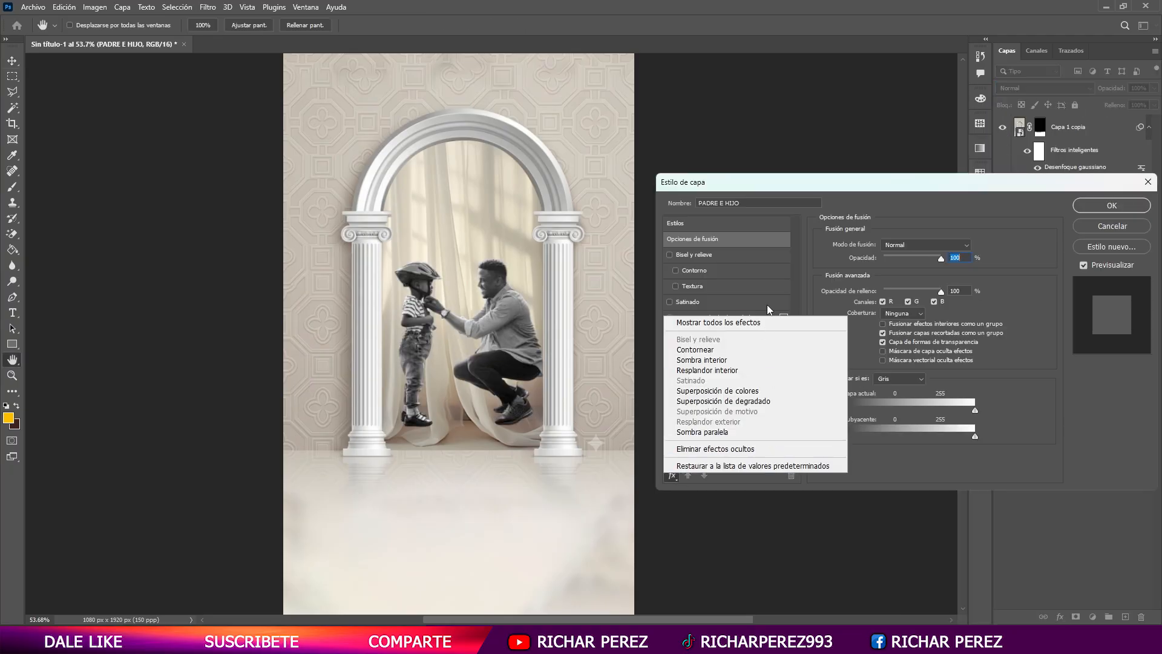
left_click(720, 322)
left_click(721, 364)
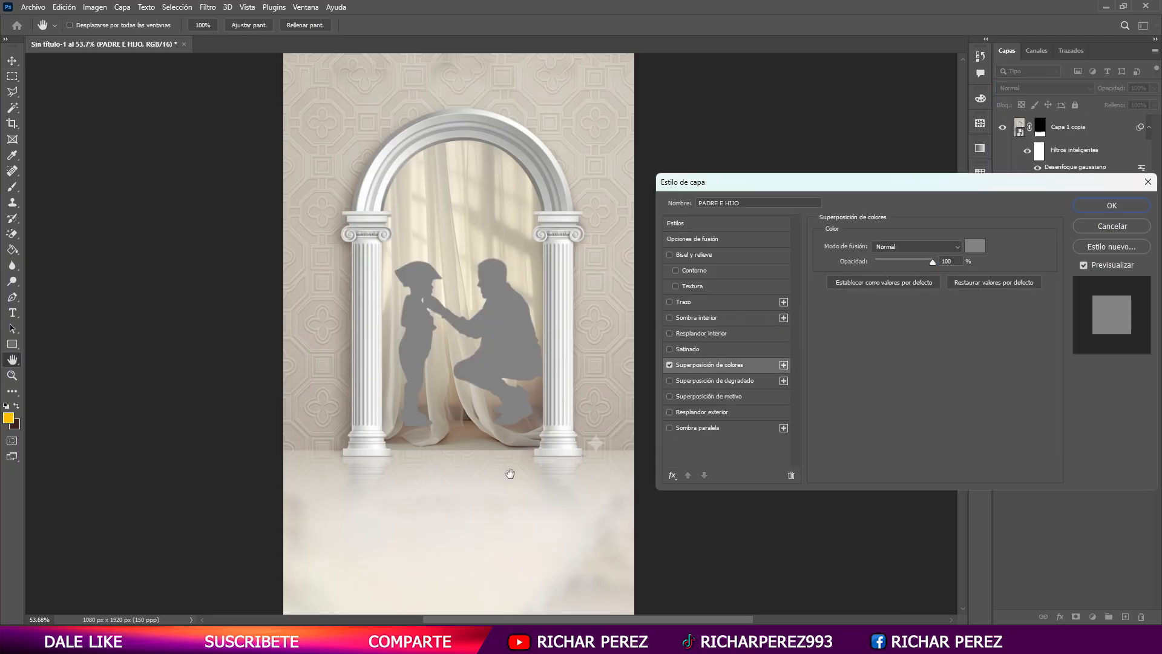
left_click(975, 246)
left_click(537, 420)
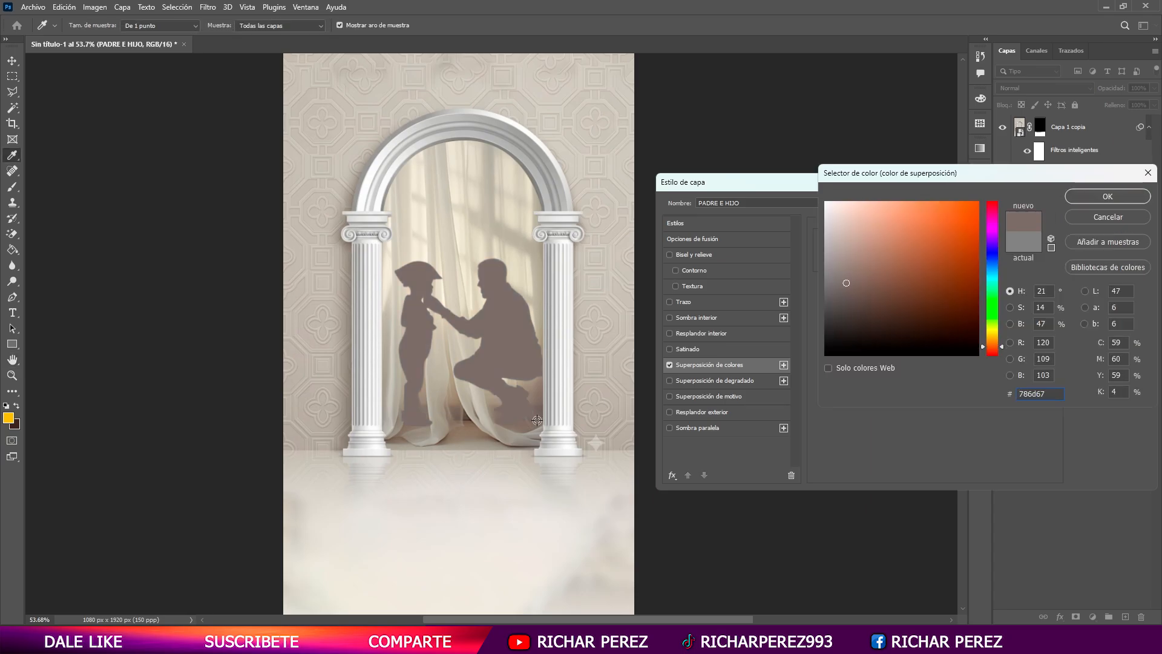
left_click(1107, 196)
left_click(1112, 201)
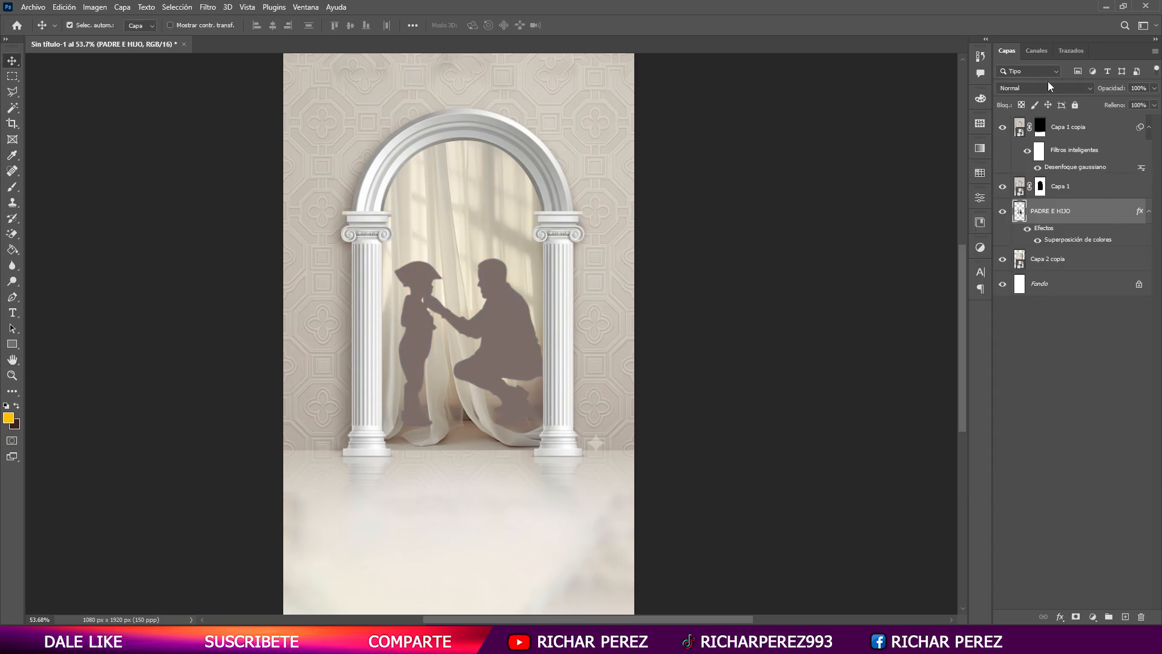
- Keep the PADRE E HIJO silhouette on Normal blending and lower its layer opacity to about 51%
left_click(1029, 89)
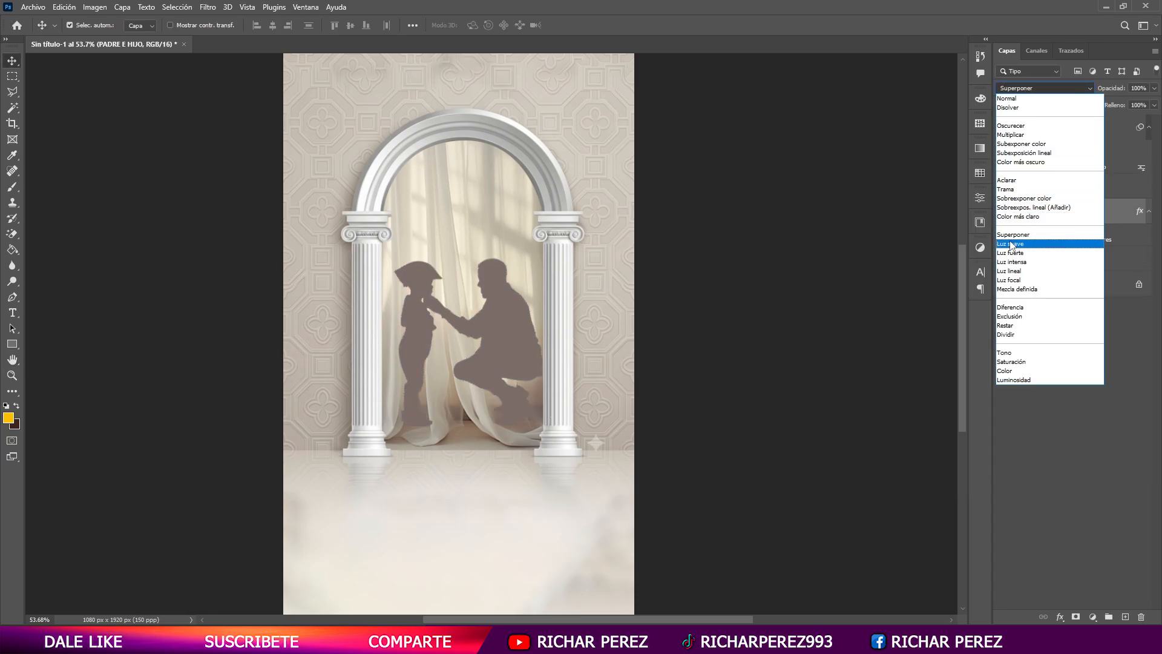
left_click(1007, 98)
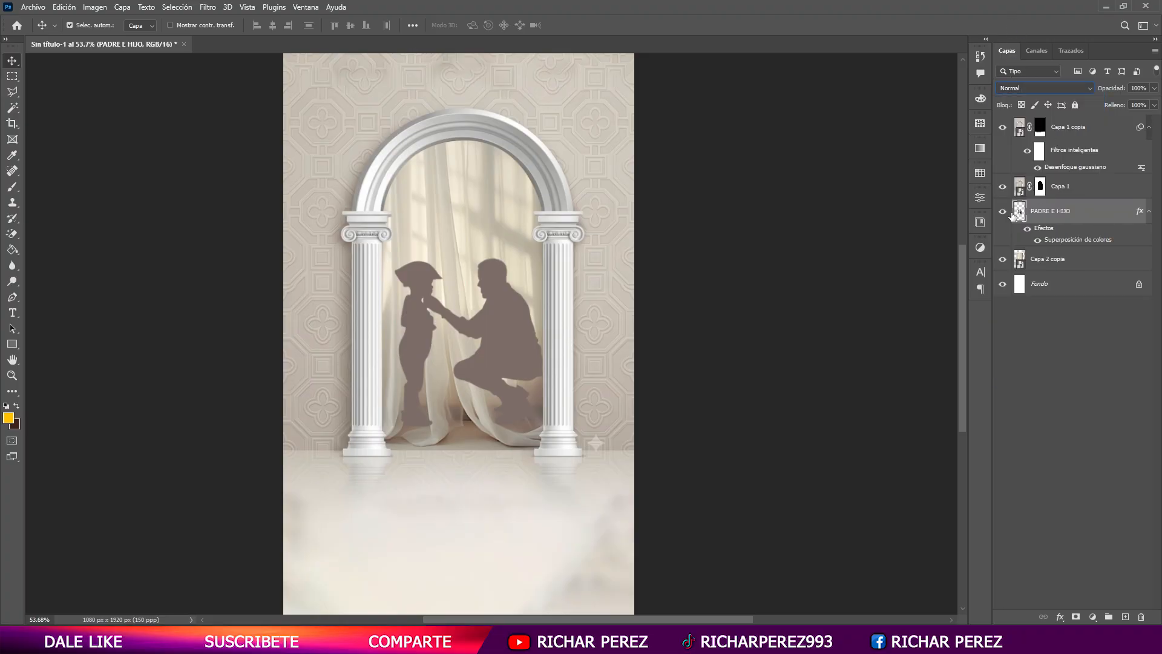
left_click(1047, 188)
left_click(1053, 210)
left_click(1155, 87)
left_click_drag(1125, 107, 1130, 99)
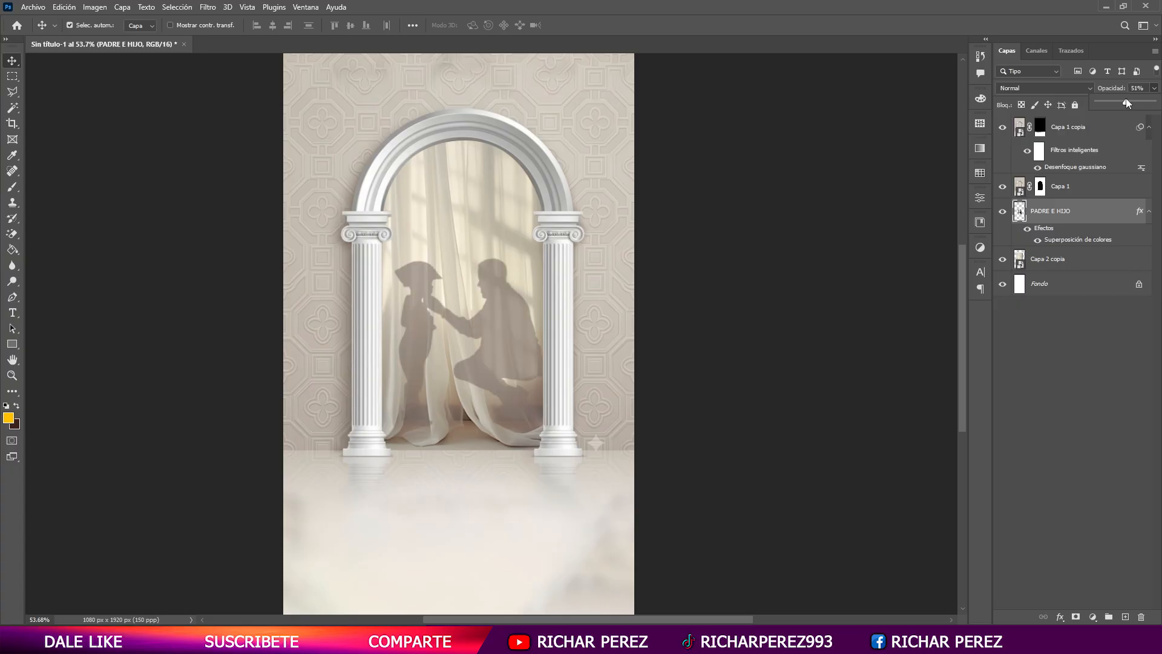
left_click(1065, 357)
scroll(487, 501, "up", 1)
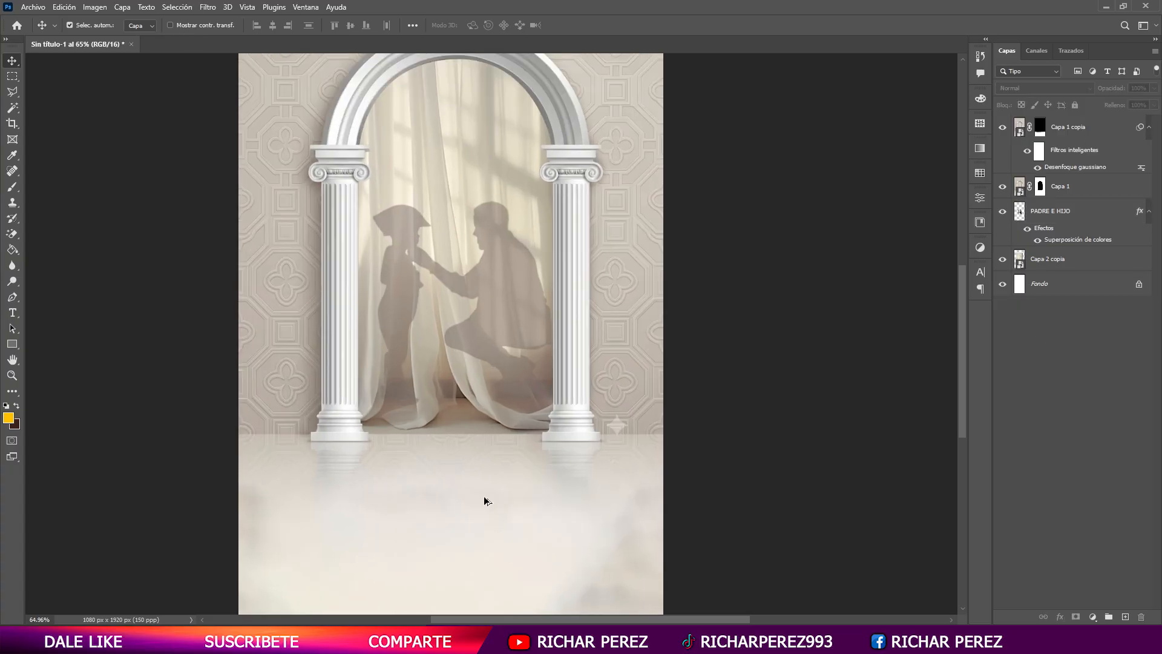
scroll(366, 493, "down", 2)
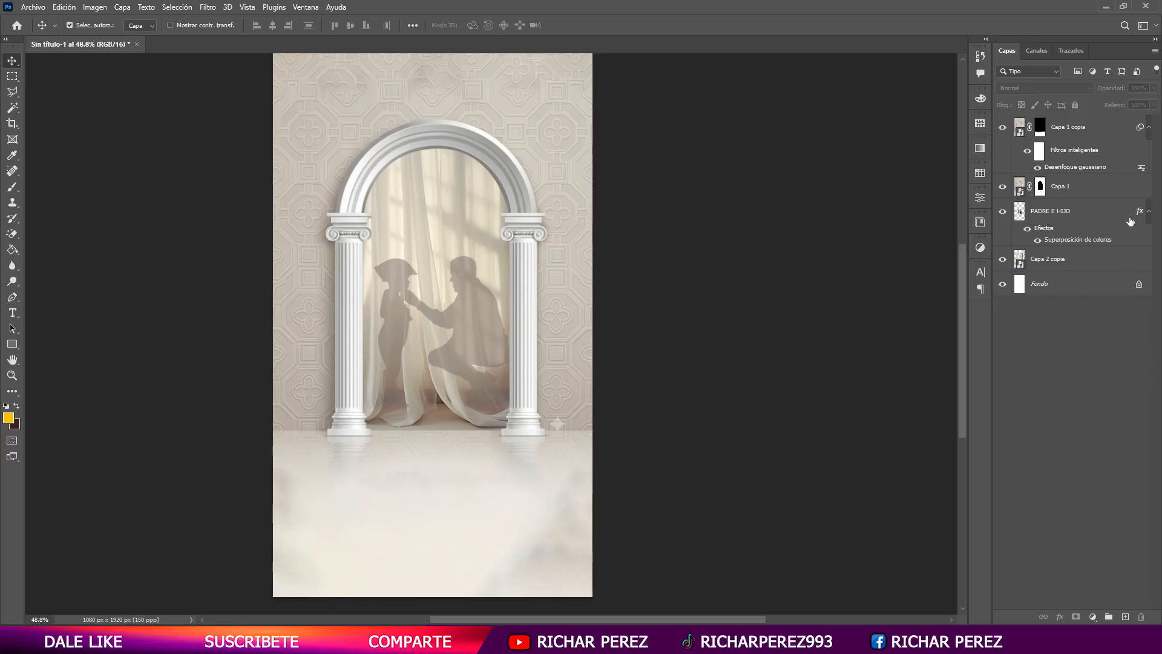
- Duplicate the Capa 2 copia curtains layer and move the duplicate to the top of the layer stack
left_click(1066, 262)
left_click(1066, 192)
left_click(1070, 130)
left_click(1065, 261)
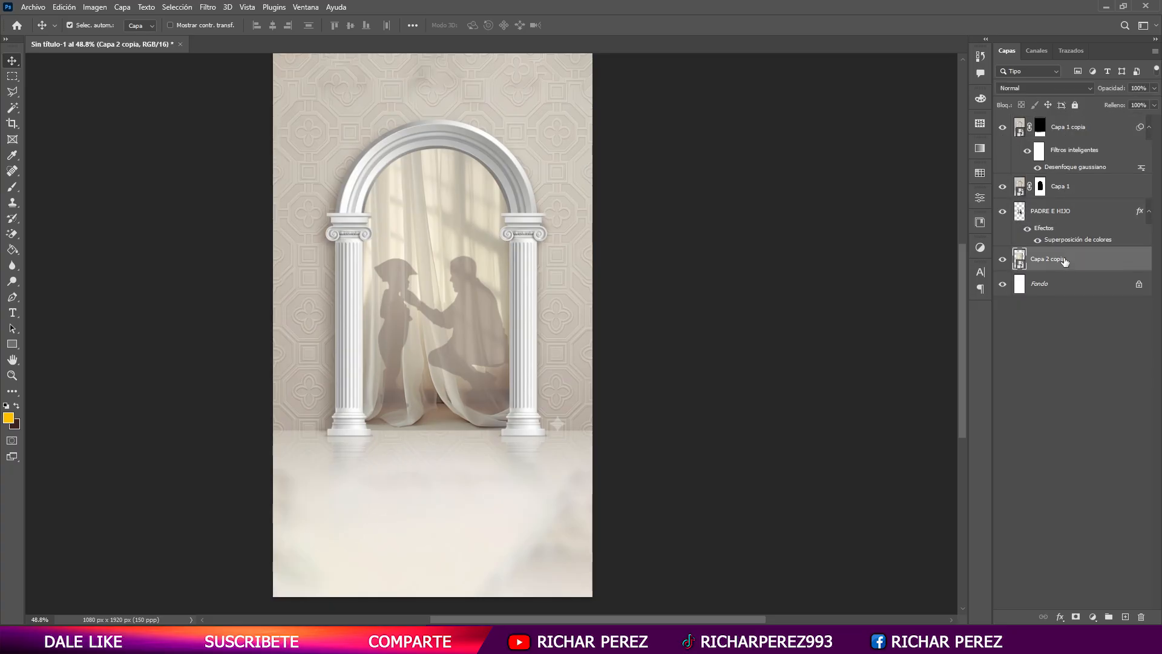
key("ctrl+j")
left_click_drag(1058, 265, 1060, 130)
- Flip the Capa 2 copia 2 curtains vertically, skew them slightly and place them over the floor and lower half of the arch
key("ctrl+t")
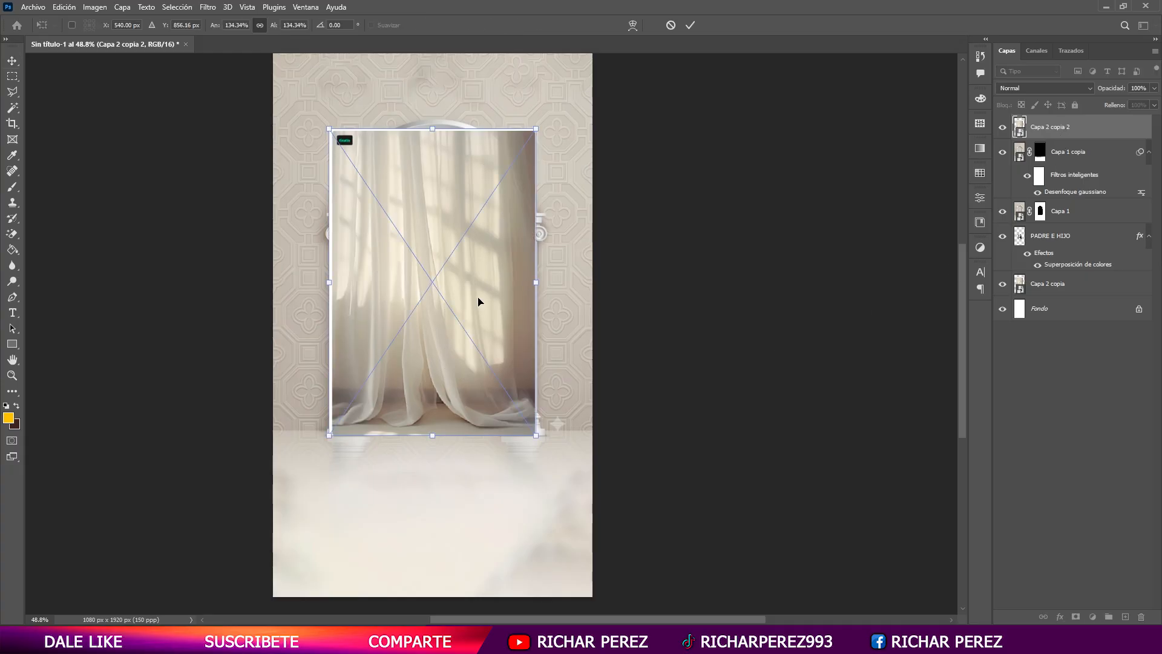
right_click(478, 298)
left_click(432, 128)
left_click_drag(432, 128, 442, 601)
scroll(446, 542, "down", 2)
left_click_drag(442, 541, 452, 606)
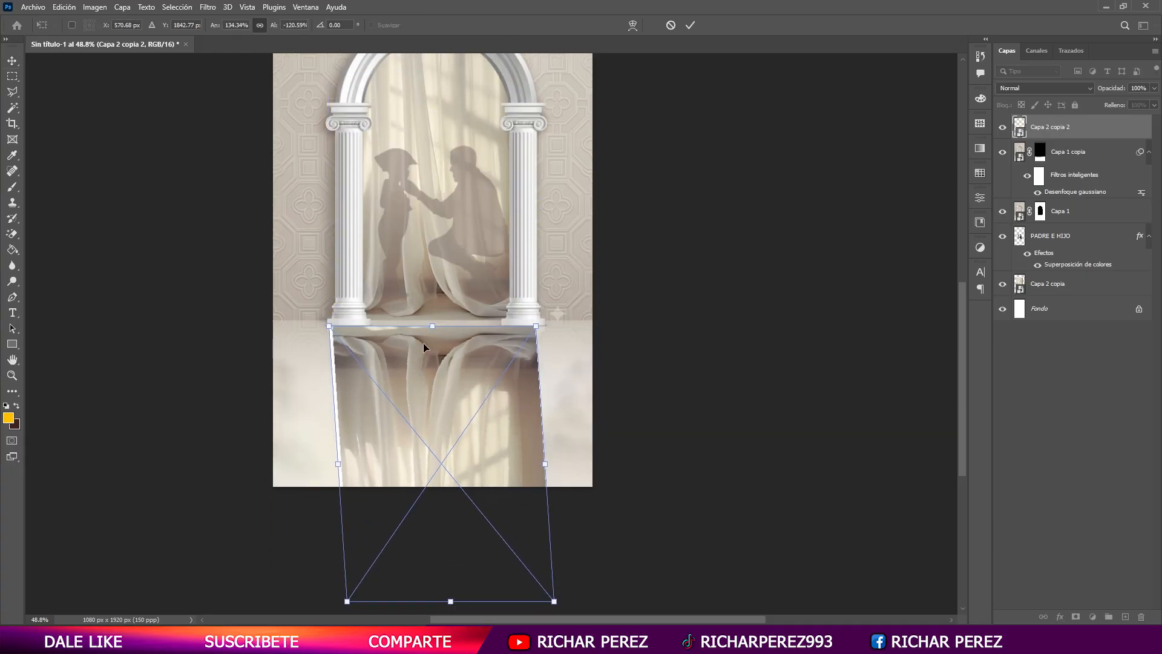
left_click_drag(423, 327, 423, 209)
key("Return")
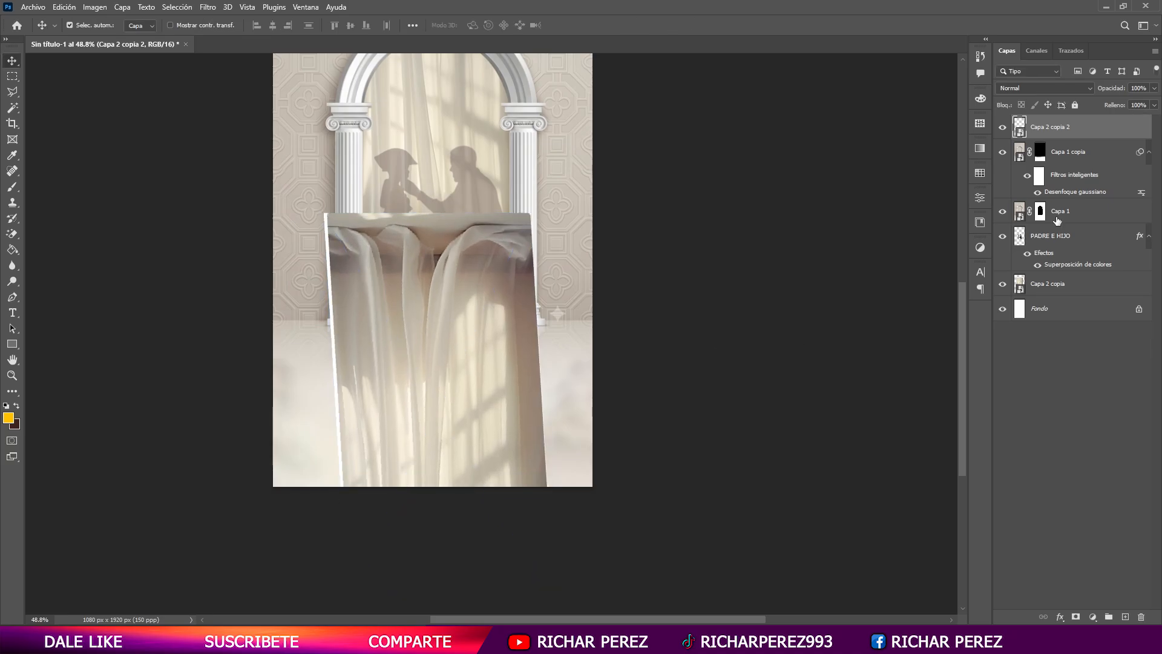
- Set Capa 2 copia 2 to Subexponer color blending and hide it with an inverted, black layer mask
left_click(1018, 87)
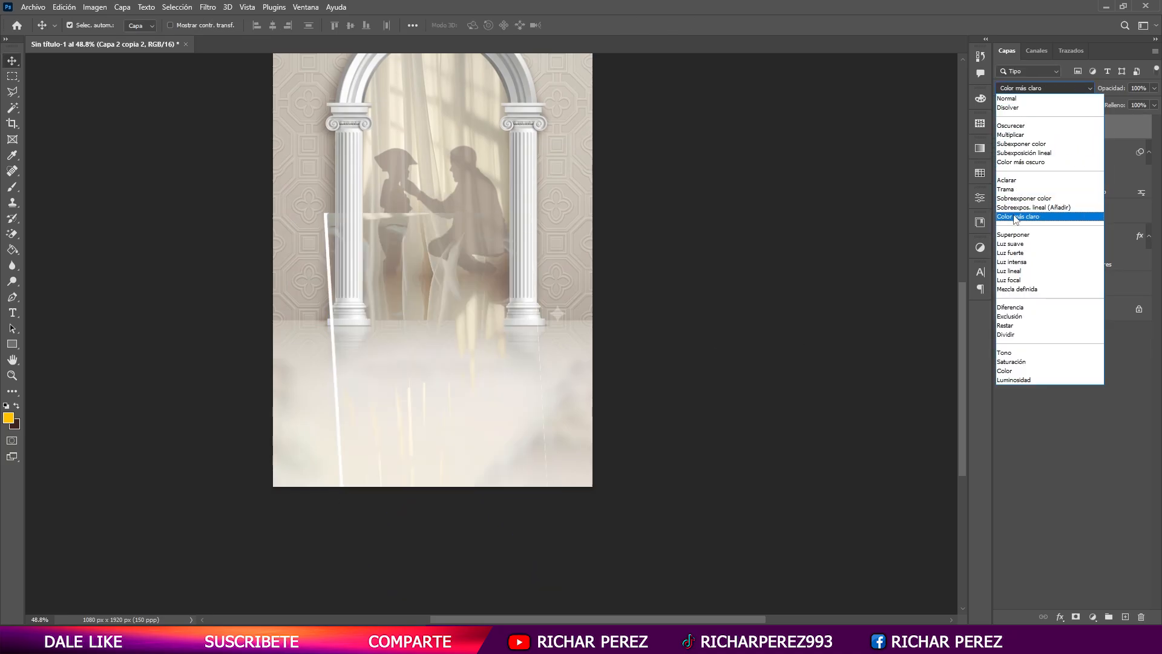
left_click(1017, 145)
left_click(1076, 616)
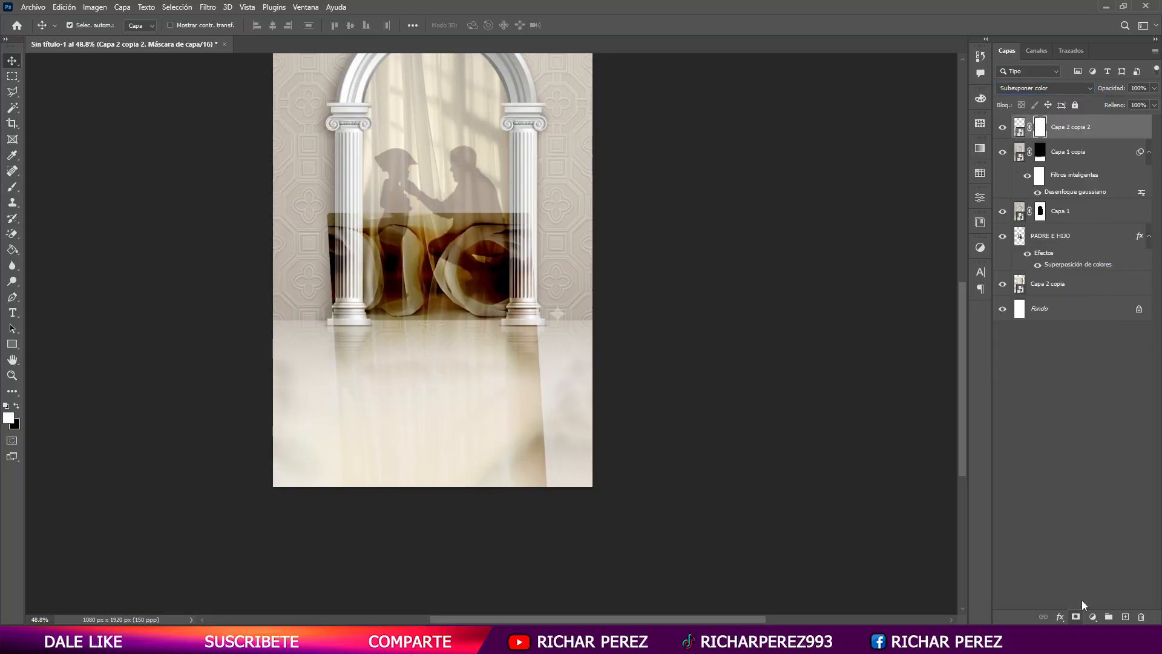
key("ctrl+i")
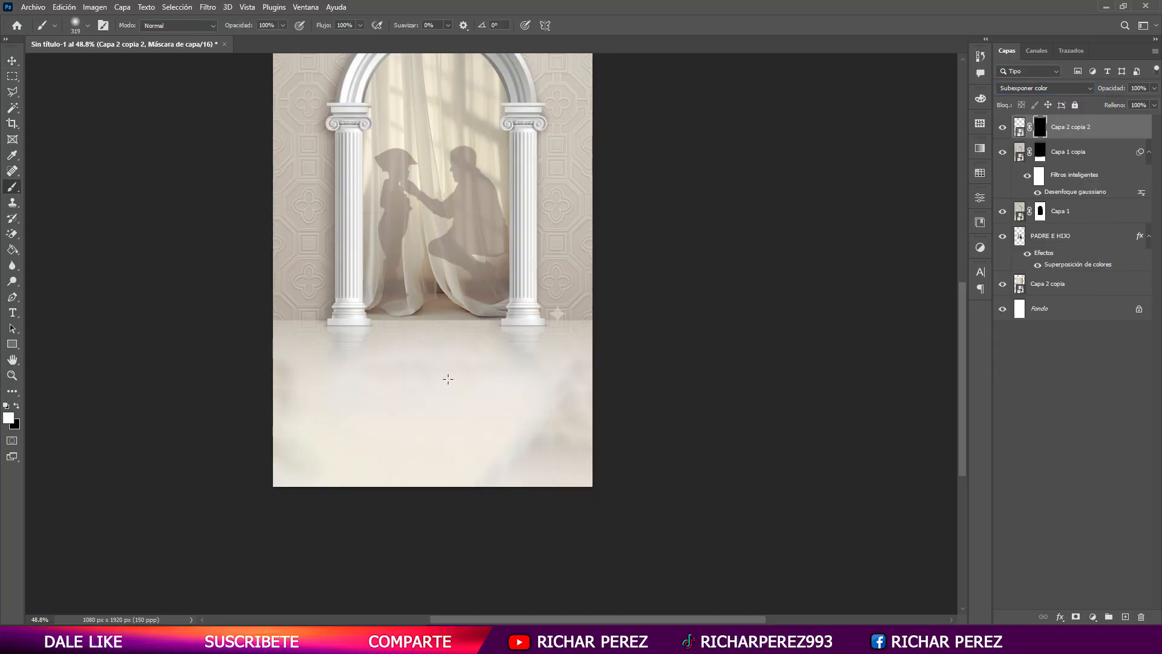
- Paint white on the Capa 2 copia 2 mask below the arch for a soft floor reflection, with brush opacity and flow at 20%
key("b")
mouse_move(448, 363)
left_mouse_down()
mouse_move(414, 360)
mouse_move(431, 384)
mouse_move(399, 381)
left_mouse_up()
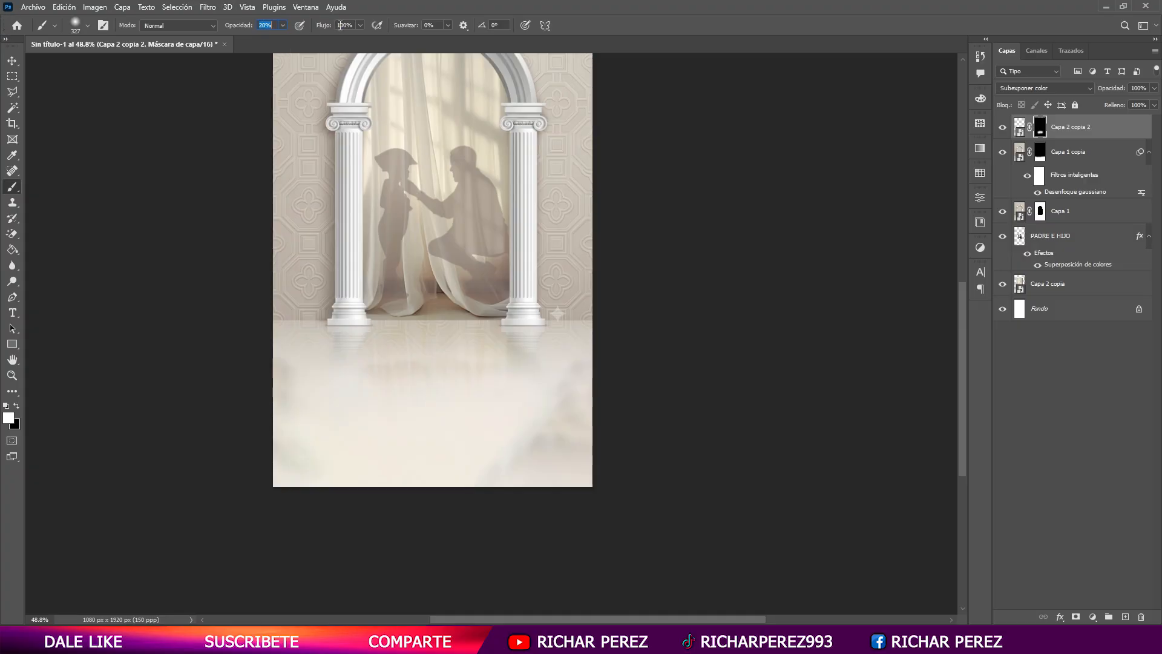
key("ctrl+2")
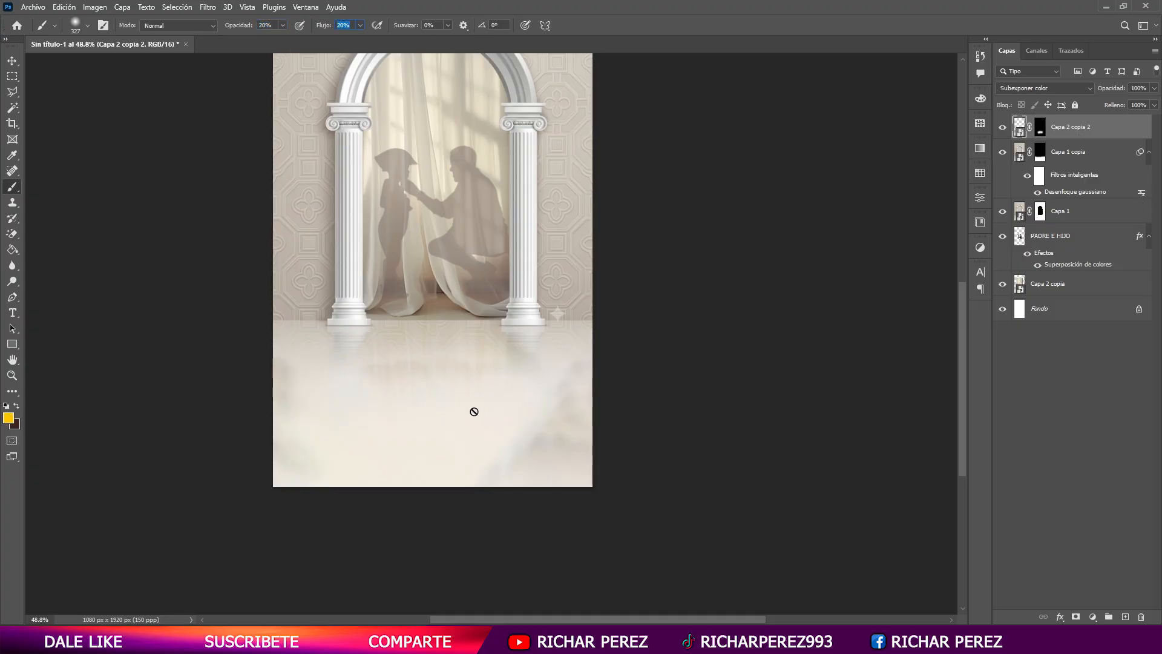
left_click(1038, 135)
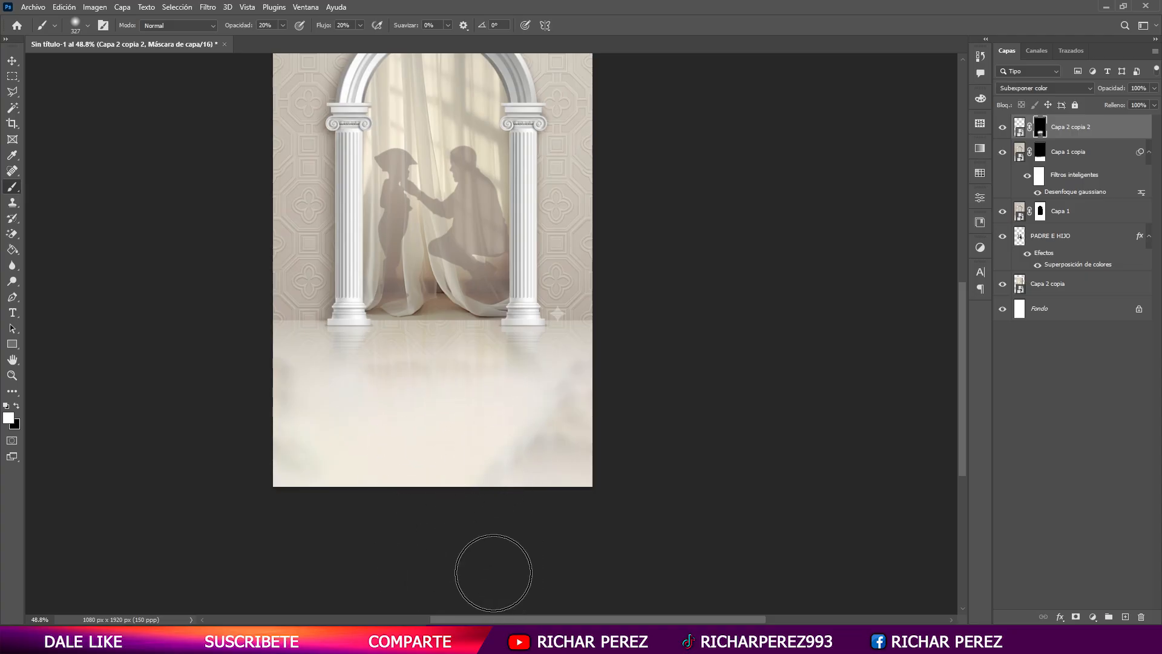
scroll(533, 388, "down", 1)
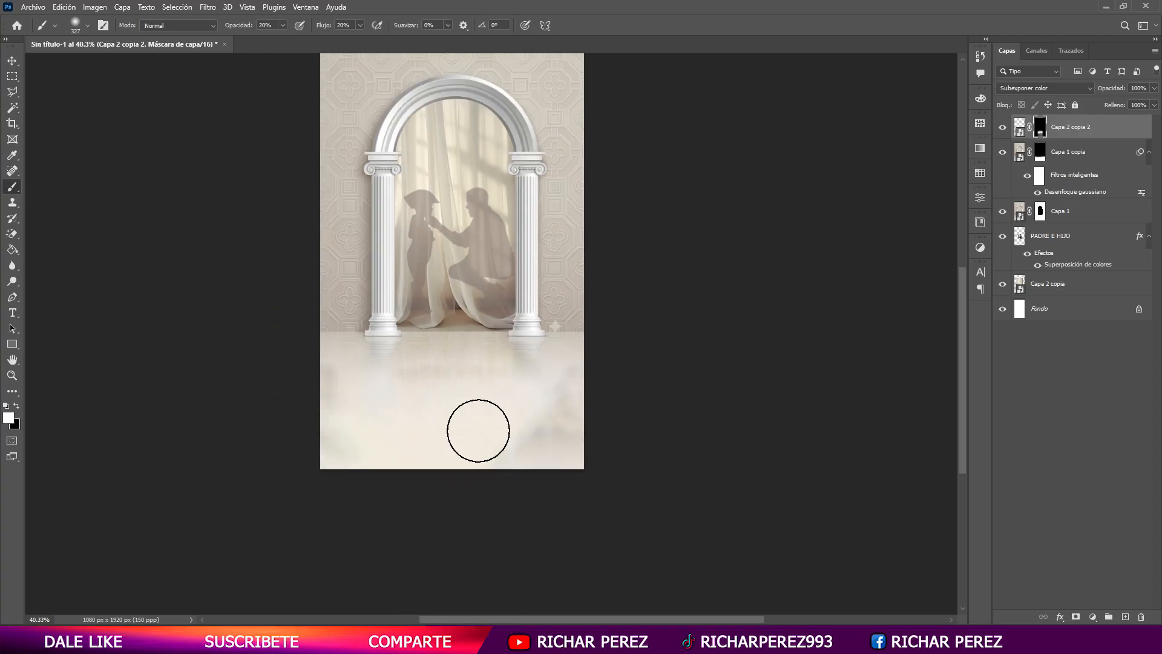
scroll(463, 345, "up", 1)
key("v")
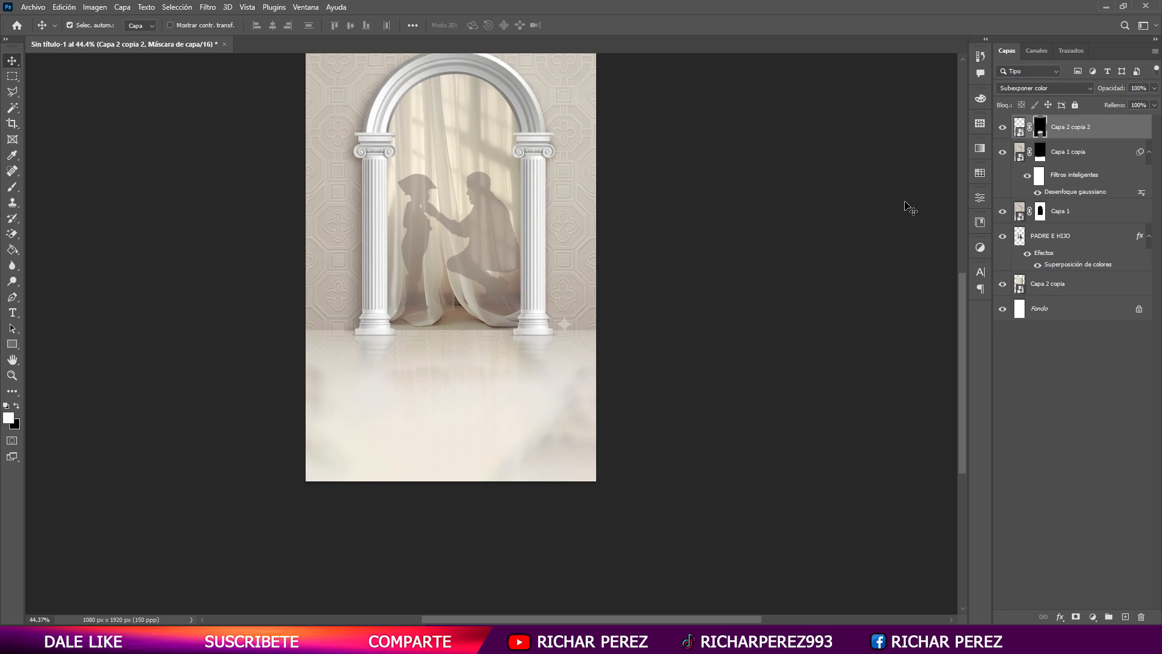
scroll(415, 241, "up", 3)
scroll(401, 176, "up", 1)
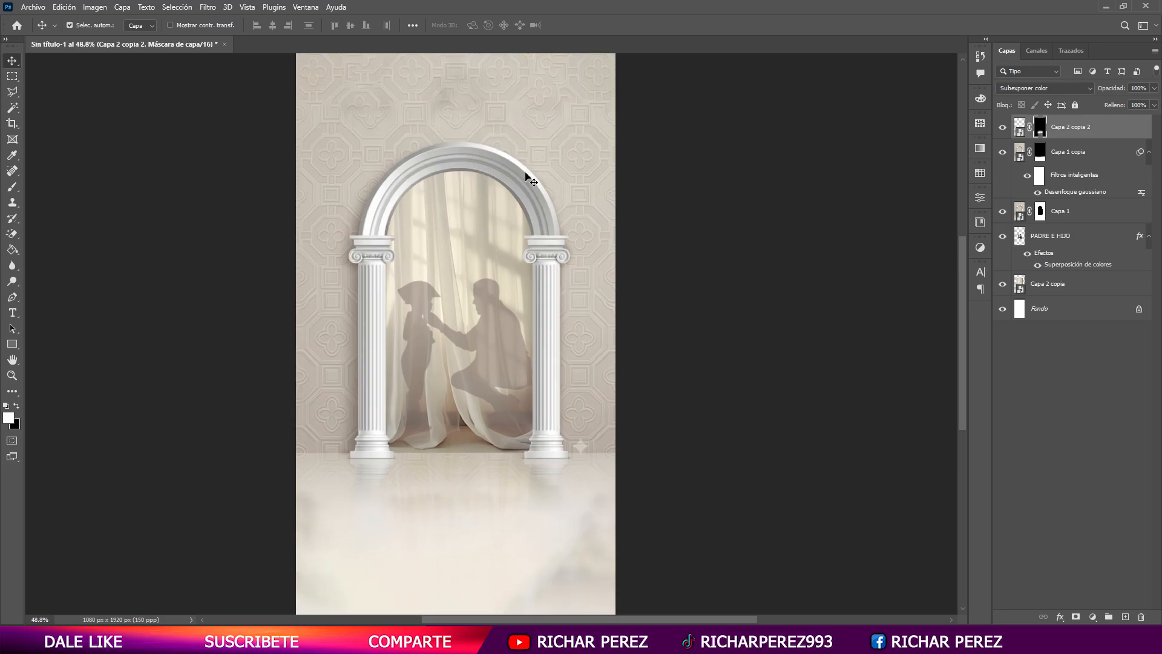
- Switch to the Brave browser, search for dafont and open the DaFont website
key("t")
left_click(787, 640)
left_click(607, 12)
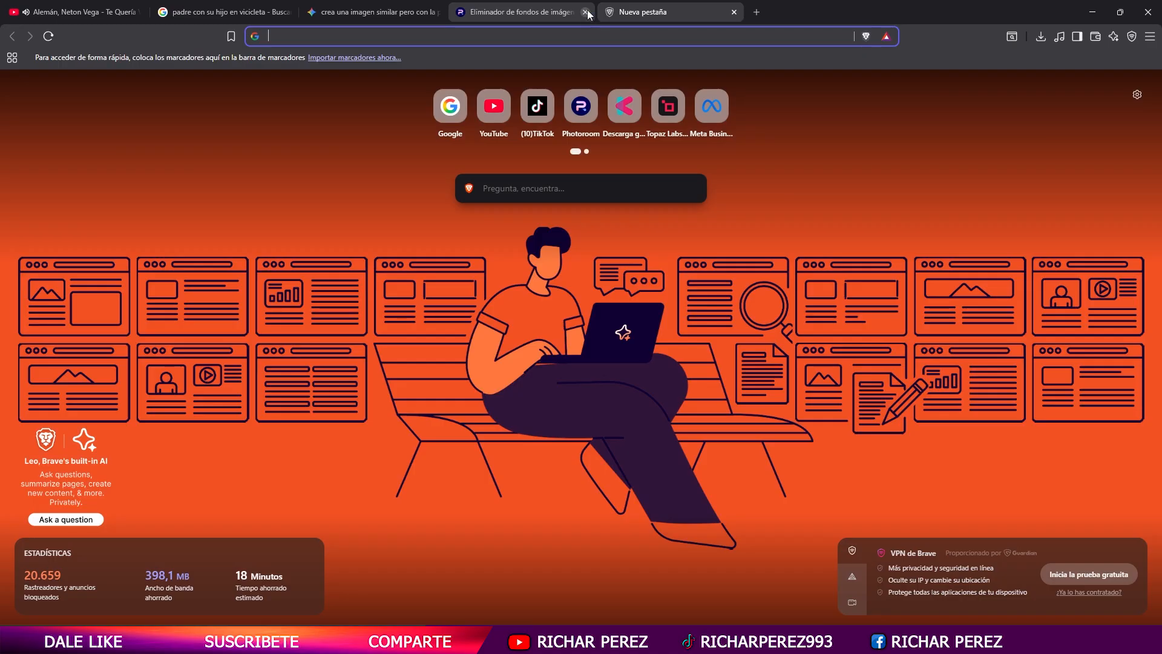
type("da")
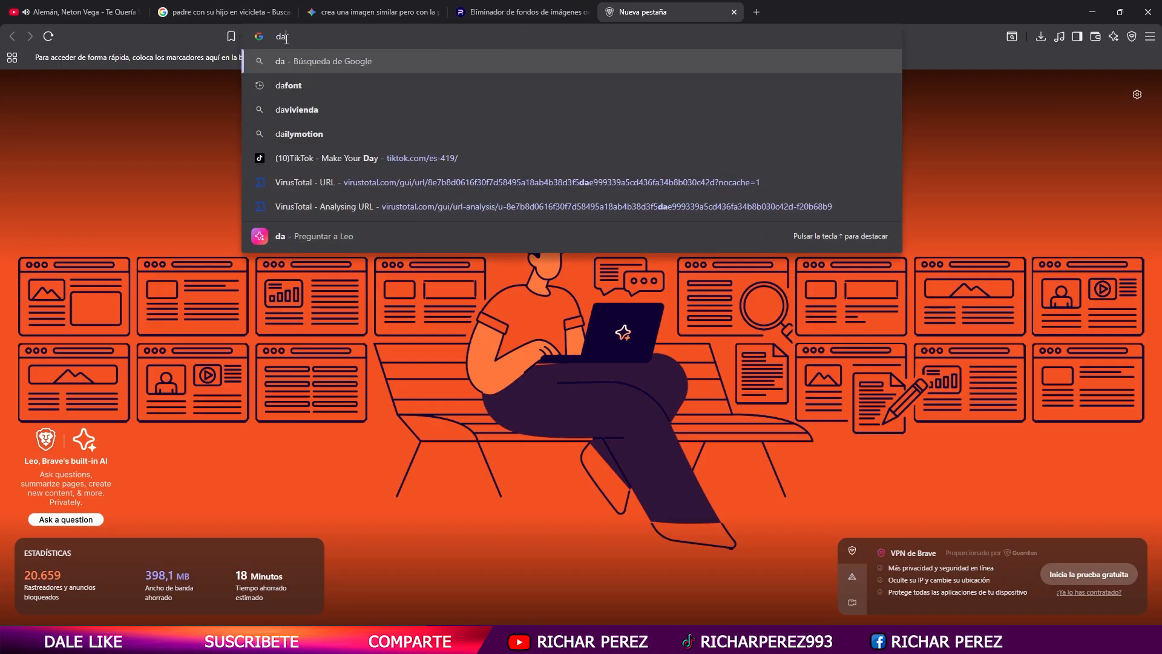
type("font")
key("Return")
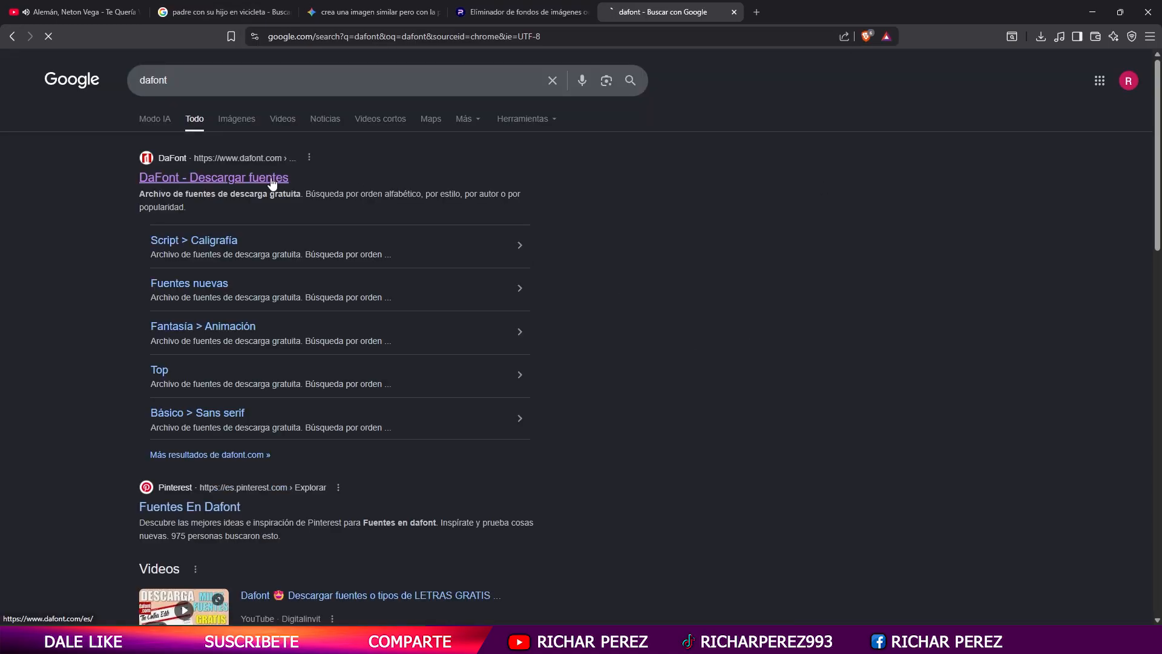
left_click(272, 182)
- Download the Rubita Smile font archive into the DISEÑO 1 folder
scroll(636, 317, "down", 4)
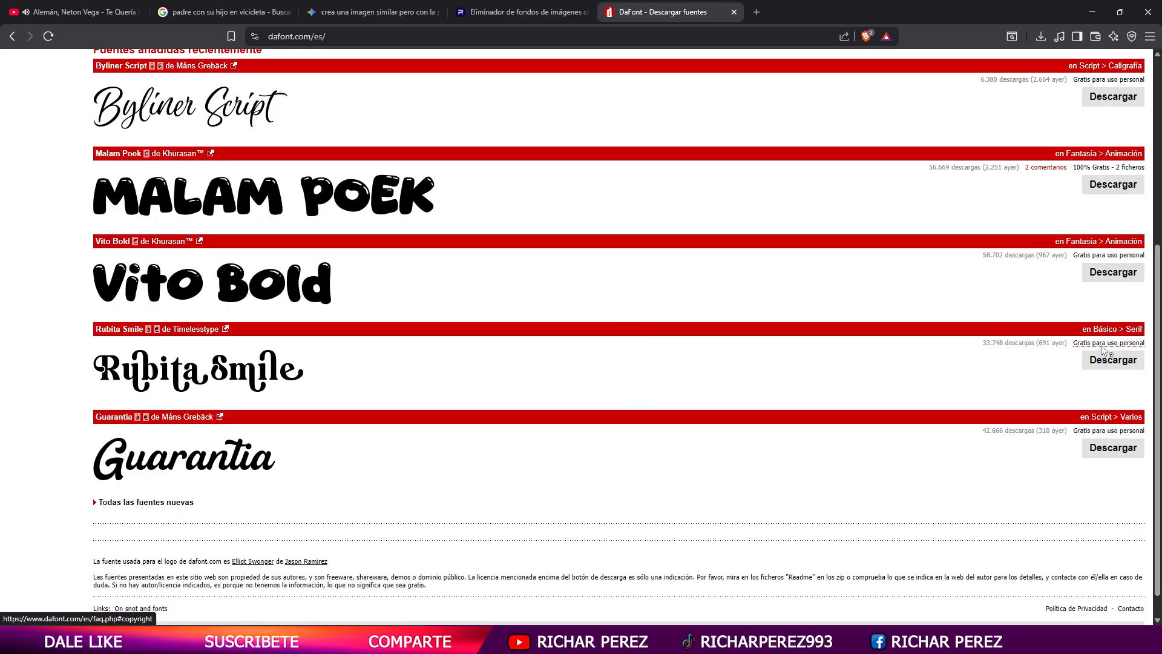
left_click(1098, 361)
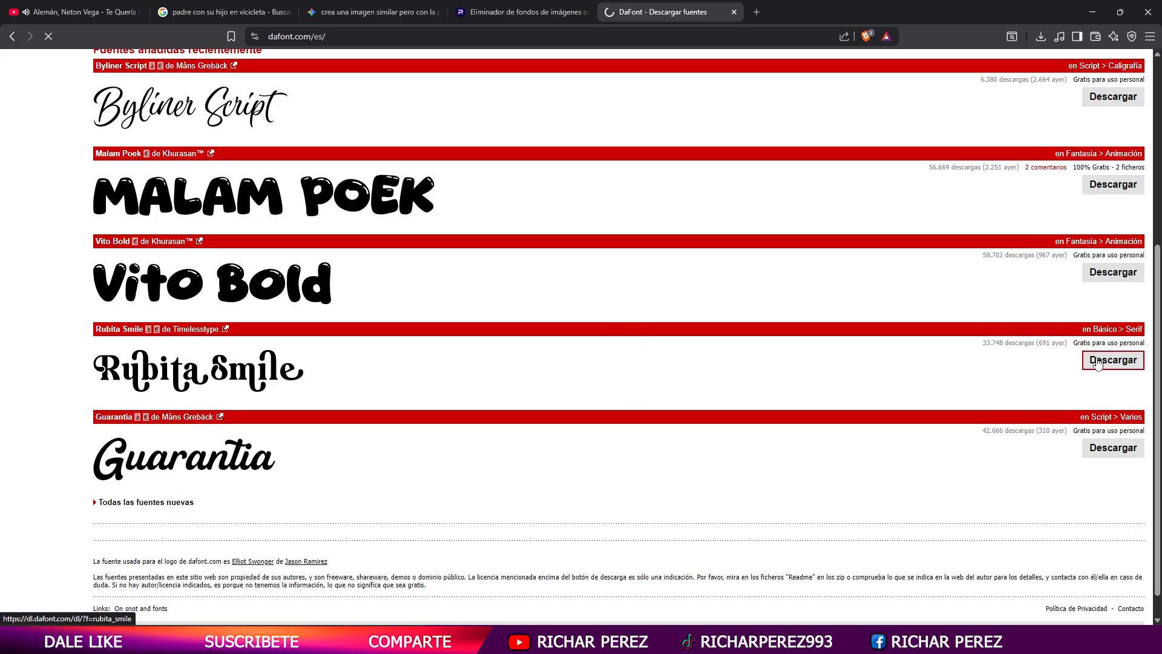
left_click(492, 498)
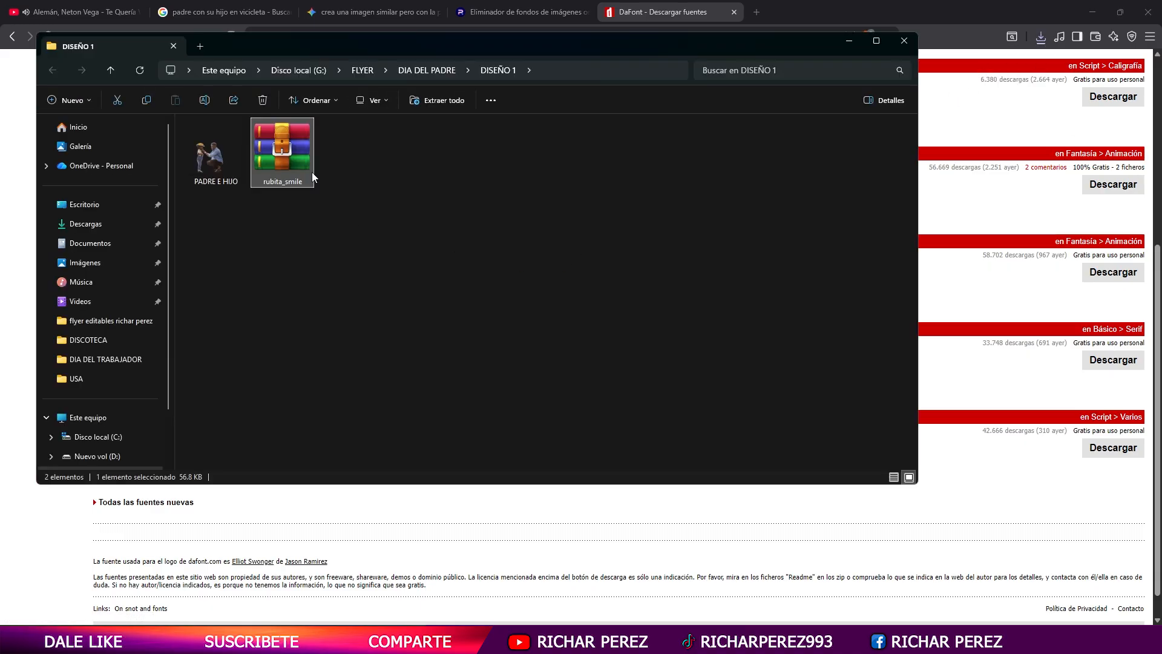
- Extract the rubita_smile archive with WinRAR and install the Rubita Smile font
right_click(311, 172)
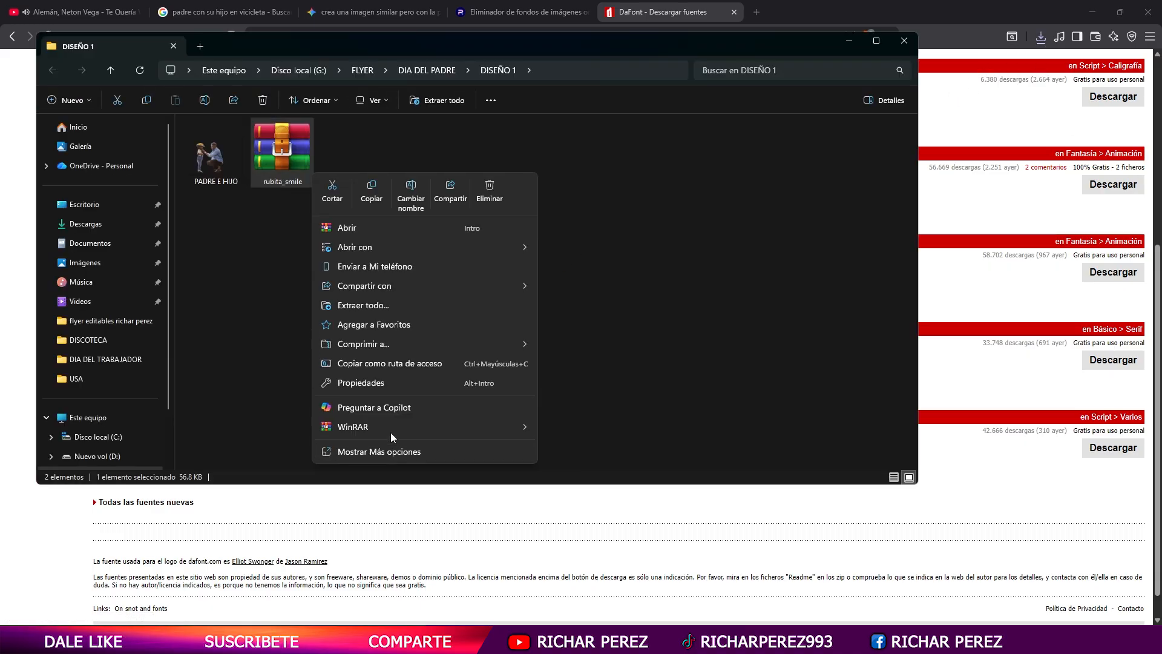
mouse_move(391, 430)
left_click(592, 480)
double_click(349, 151)
left_click(161, 110)
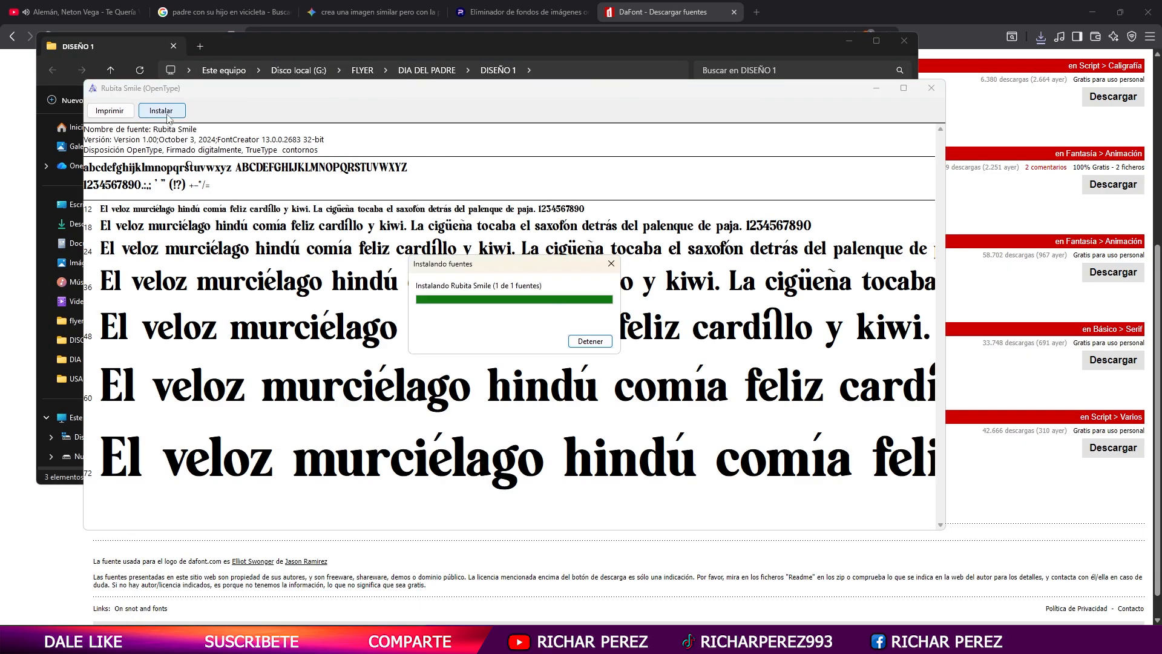
left_click(931, 88)
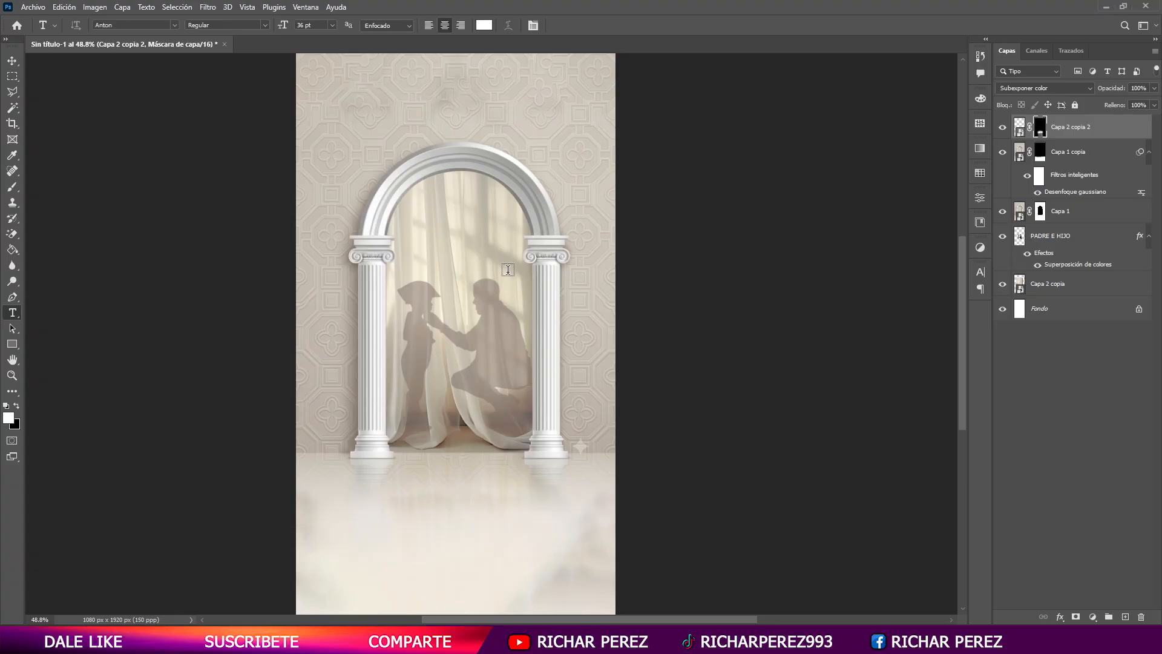
- Add the text FELIZ on the wall above the arch
left_click(422, 110)
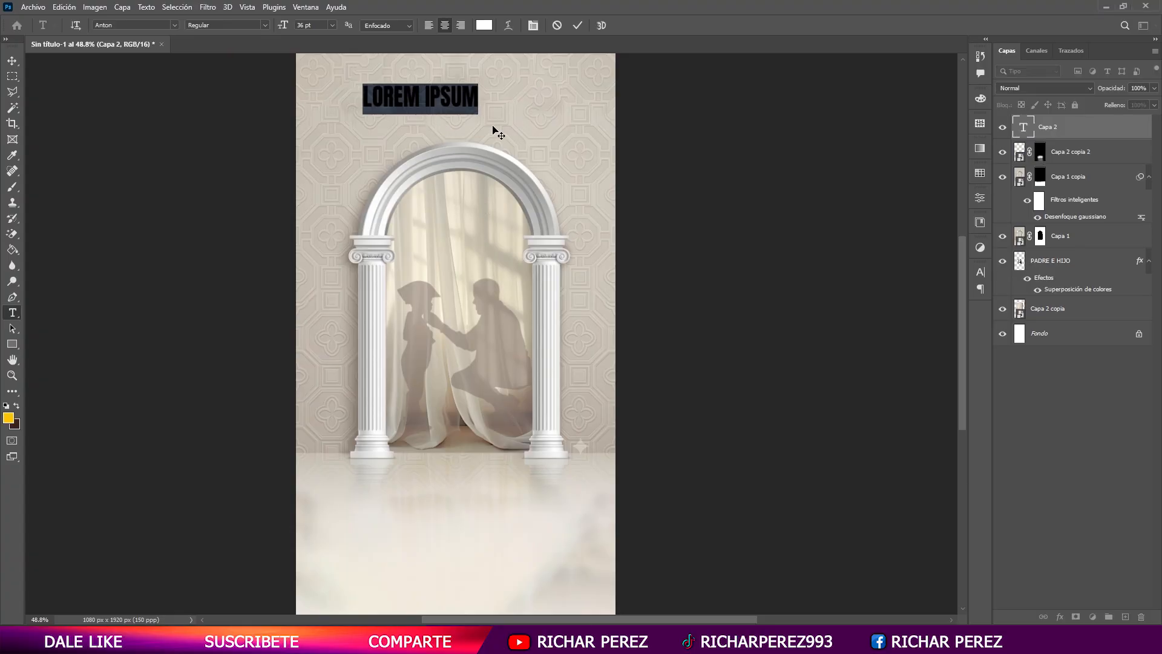
type("FELIZ")
left_click(1081, 151)
- Change the font of the FELIZ text to Anybody Regular
left_click(174, 25)
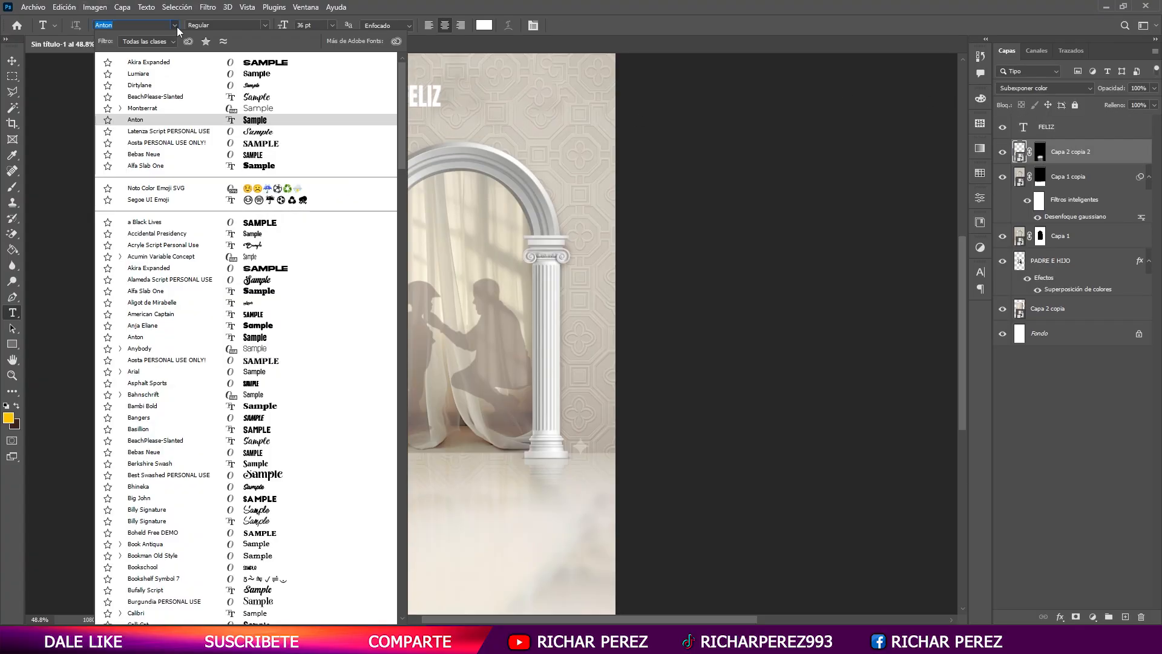
left_click(266, 350)
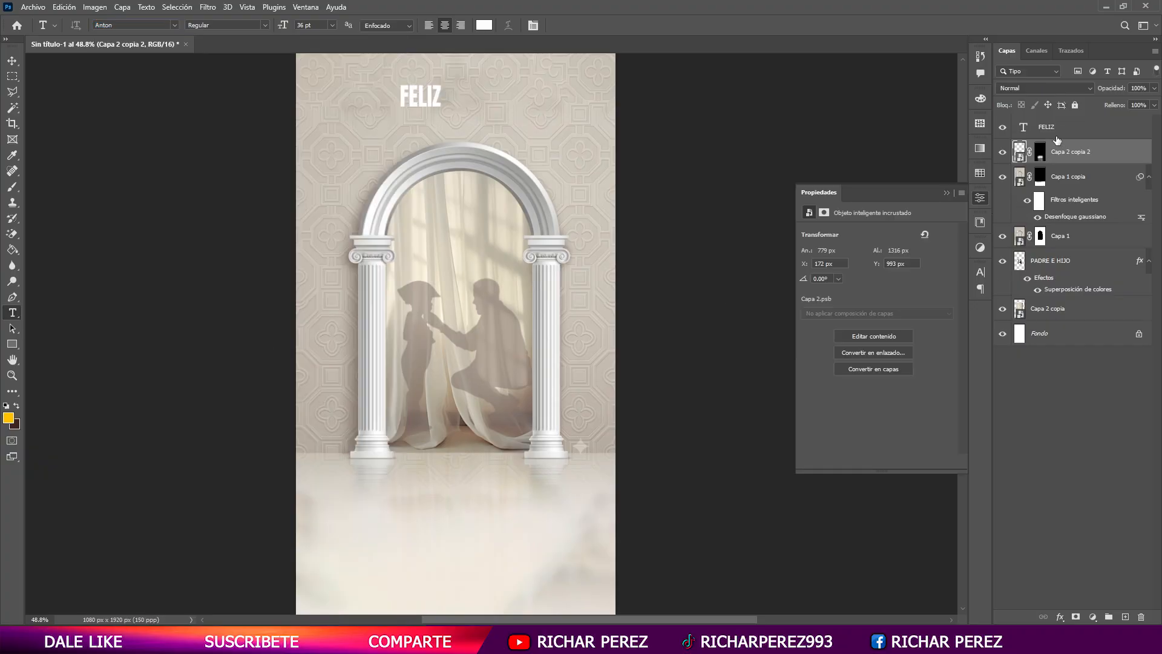
left_click(1056, 127)
left_click(174, 25)
left_click(251, 353)
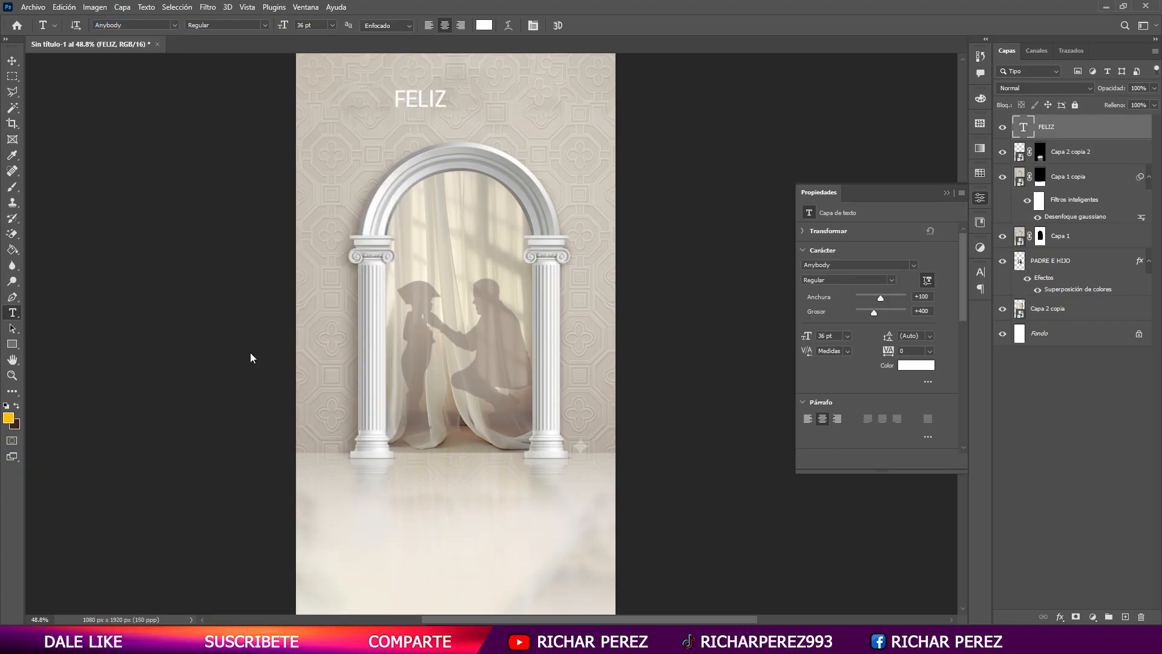
- Enlarge the FELIZ text to about 58.6 pt and position it above the arch
key("ctrl+t")
mouse_move(446, 109)
left_mouse_down()
mouse_move(478, 115)
mouse_move(467, 103)
left_mouse_up()
key("Return")
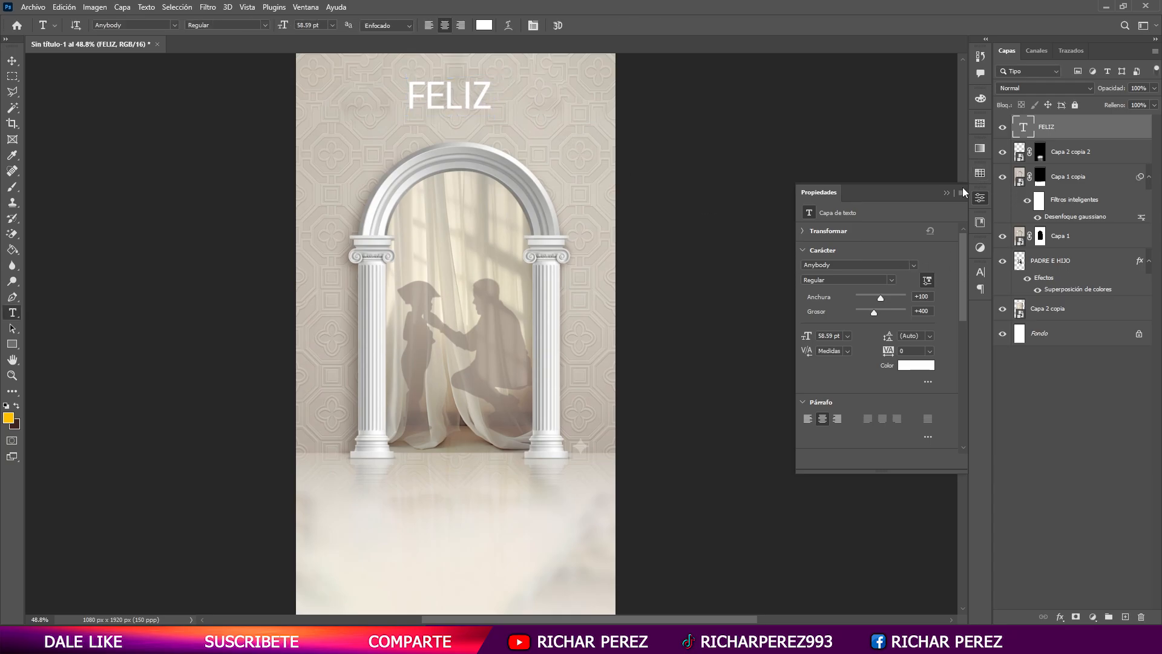
- Turn off all caps for the FELIZ text and set its font to Corbel in the Light style
left_click(532, 26)
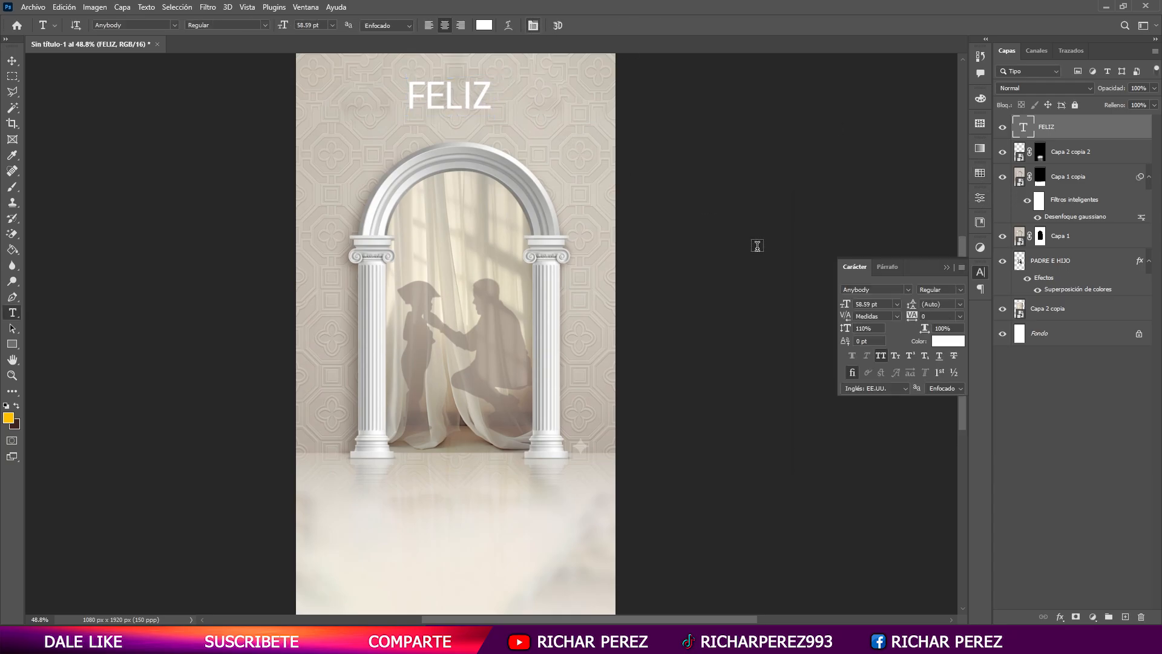
left_click(881, 356)
left_click(174, 25)
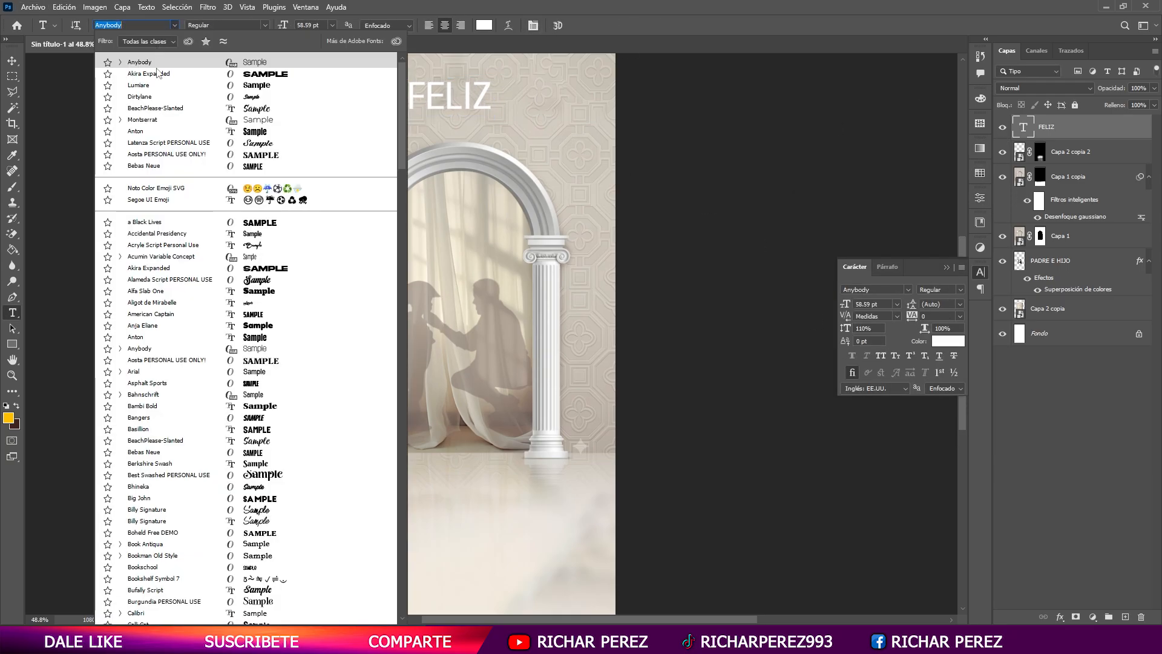
scroll(261, 545, "down", 1)
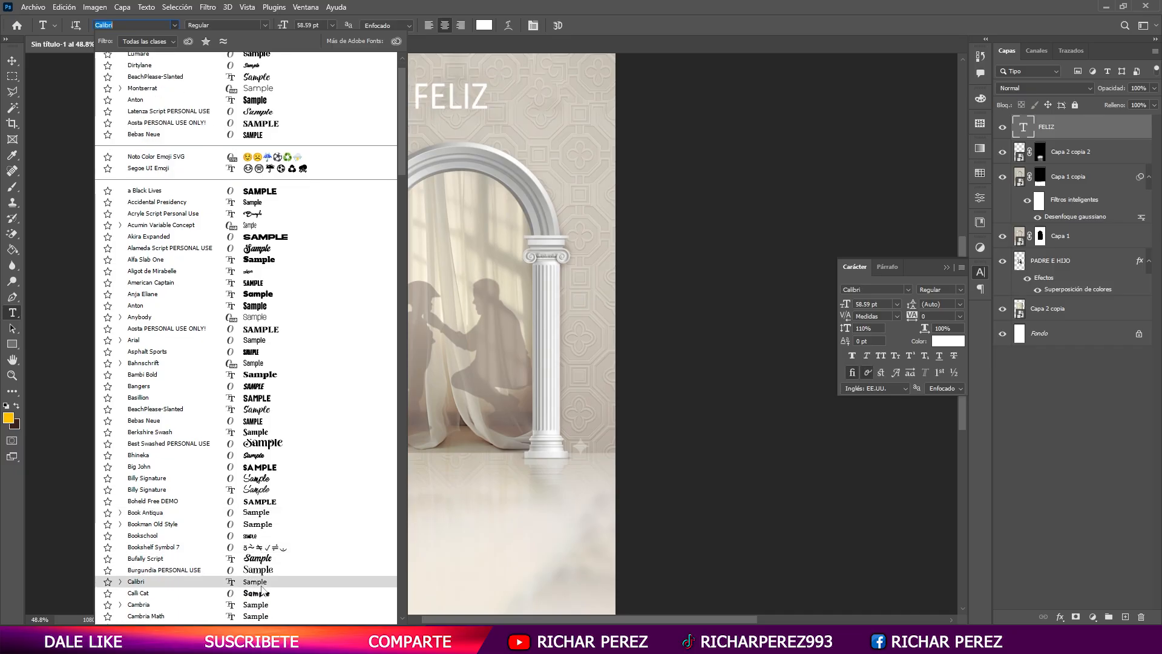
scroll(261, 575, "down", 1)
scroll(261, 581, "down", 1)
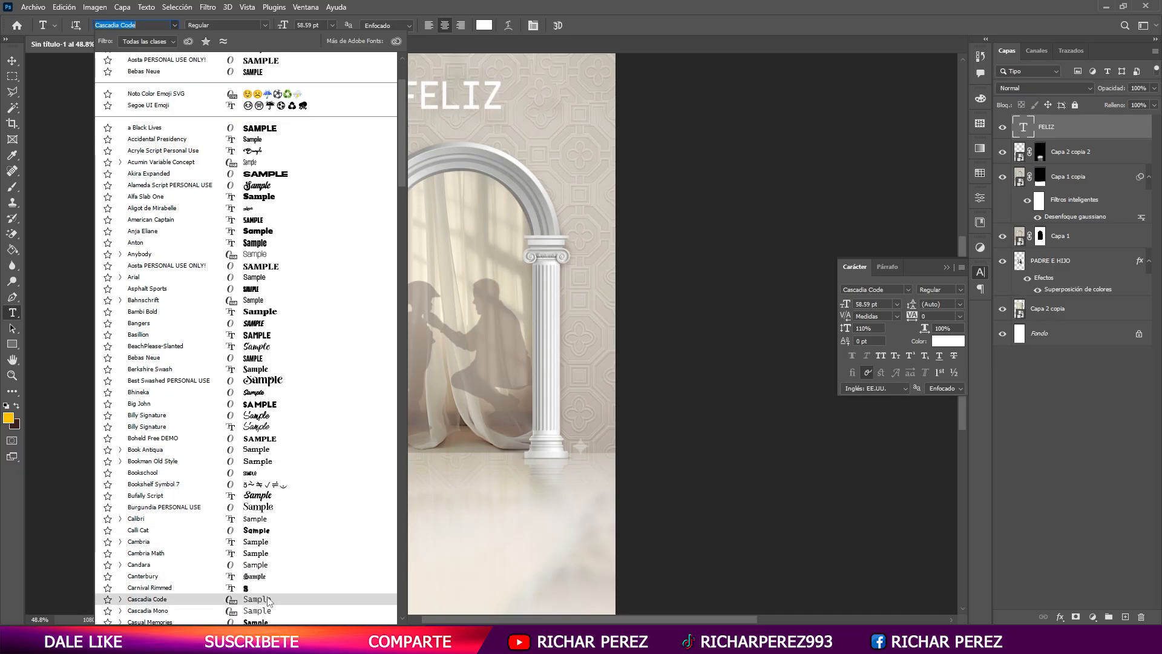
scroll(262, 578, "down", 4)
scroll(262, 572, "down", 1)
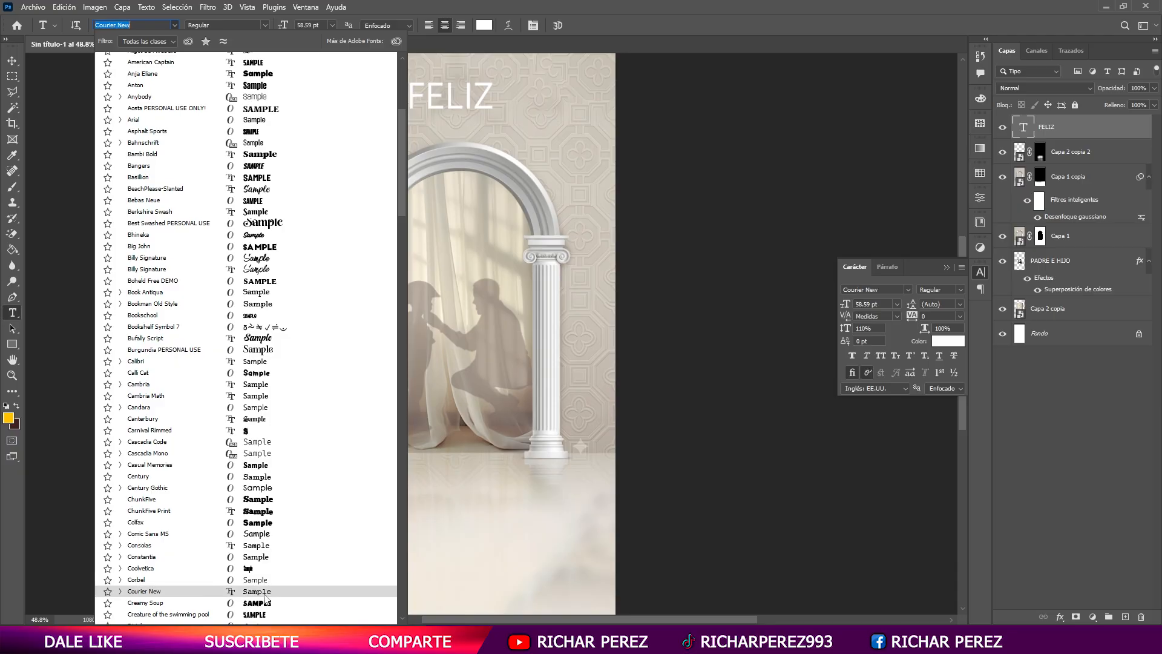
left_click(265, 580)
left_click(264, 25)
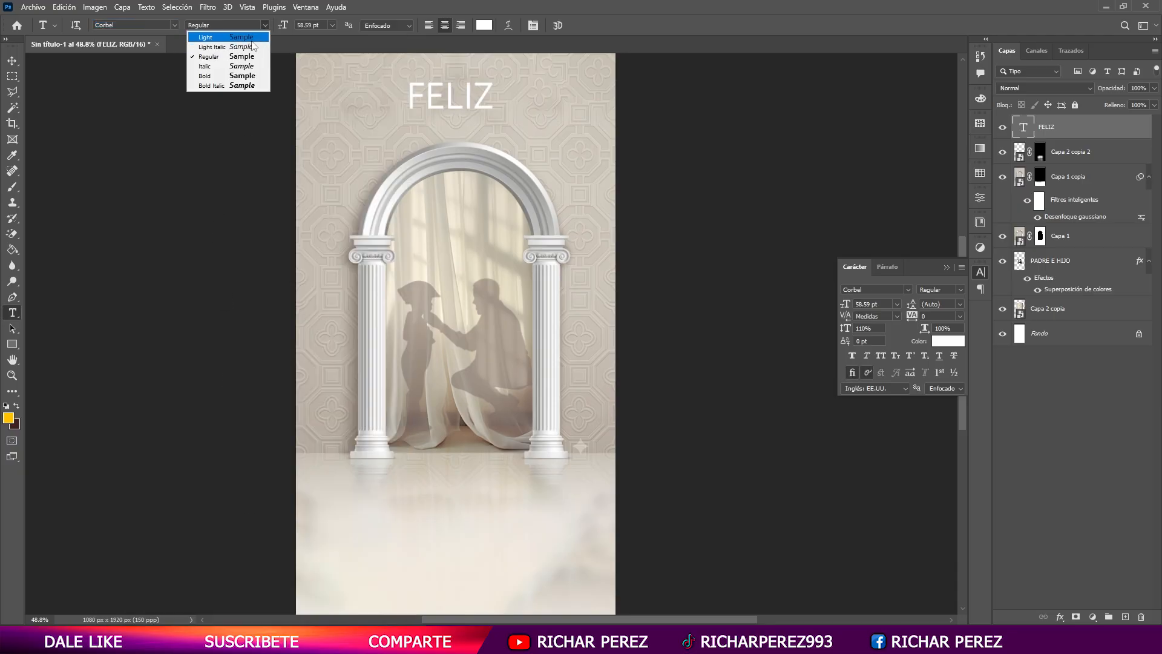
left_click(209, 37)
- Add a second text line reading "Día del Padre" between FELIZ and the arch
left_click(390, 138)
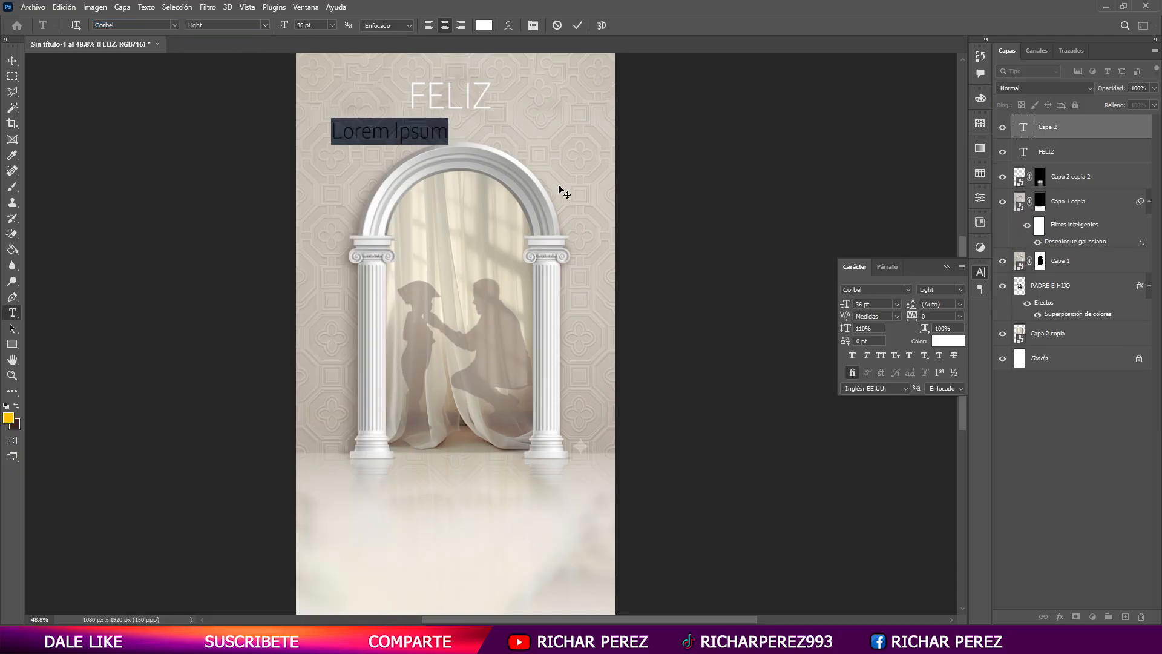
type("D")
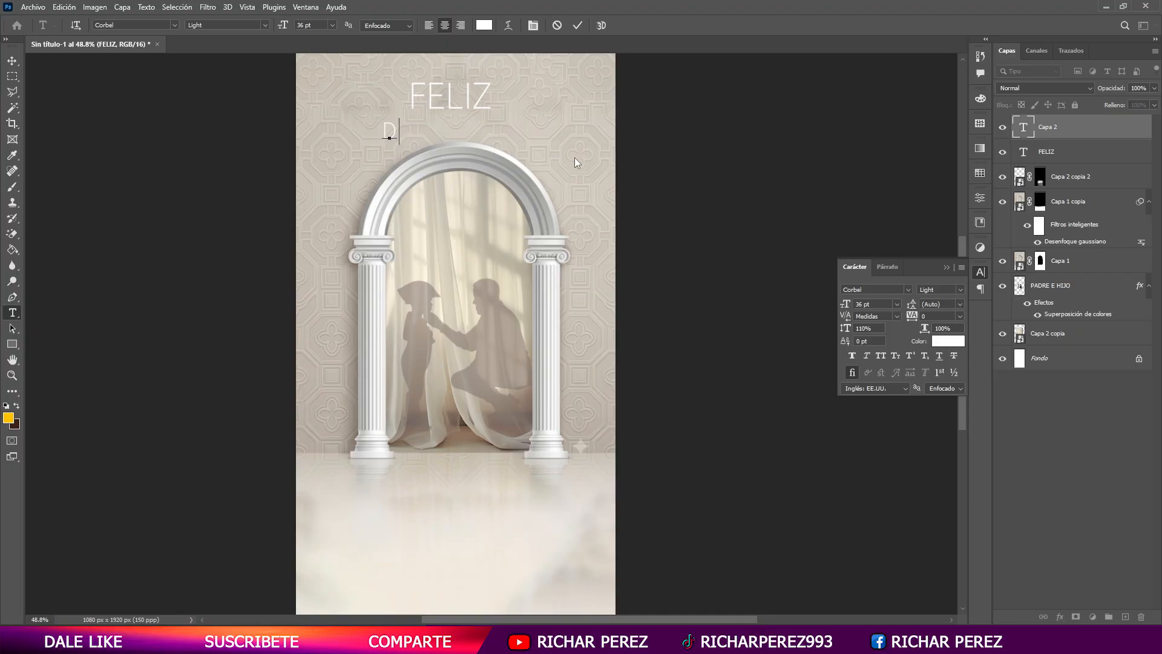
type("ía del Padre")
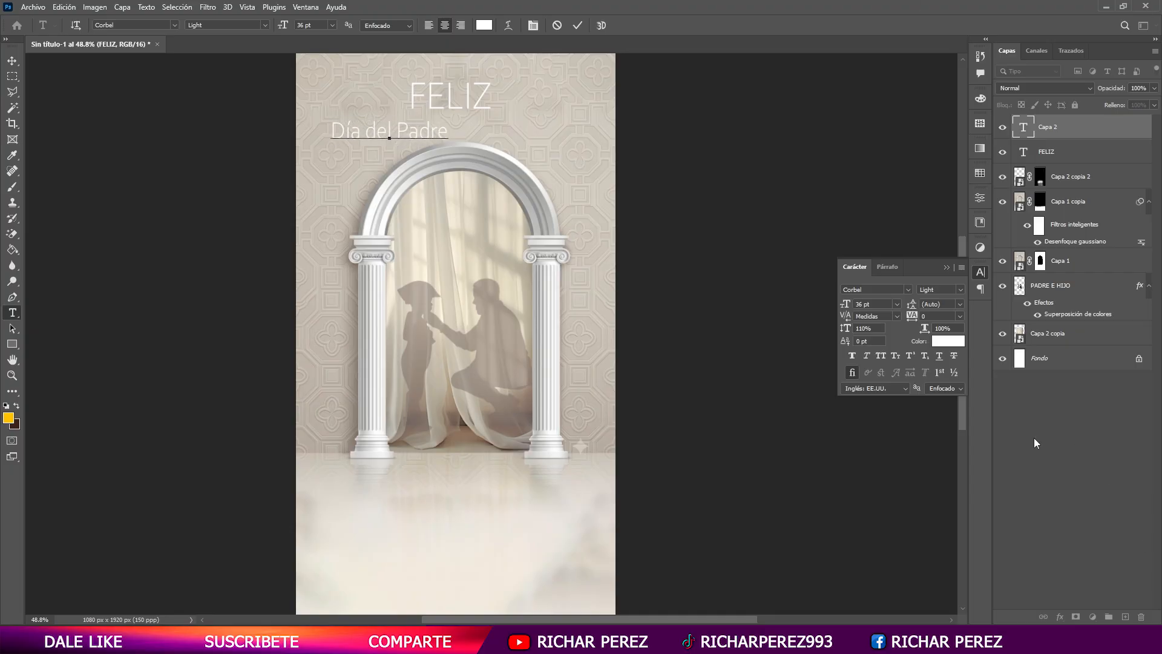
key("ctrl+Return")
- Check the downloaded font's name on DaFont and set the Día del Padre text to Rubita Smile
key("alt+Tab")
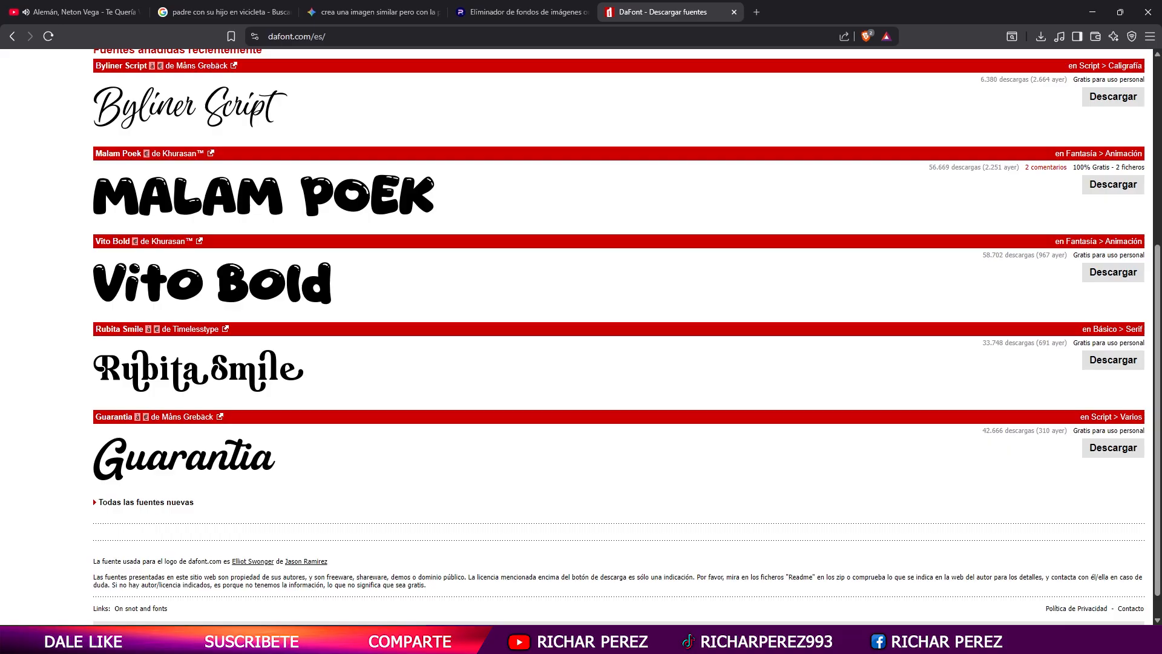
key("alt+Tab")
type("rubita smile")
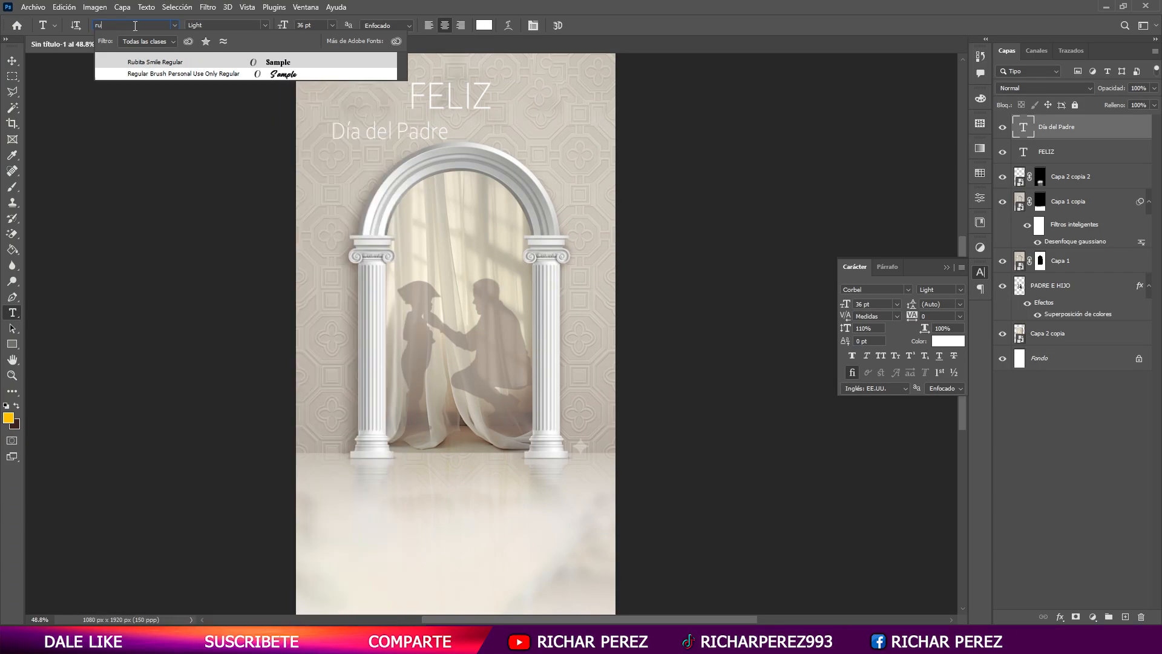
key("Return")
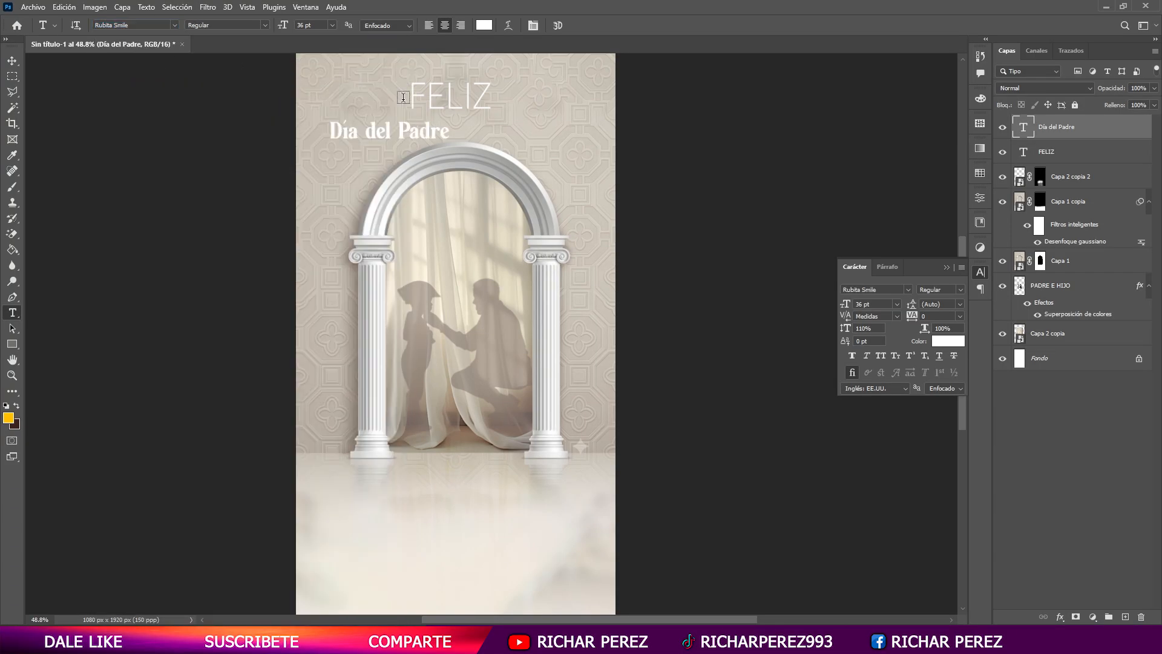
left_click(947, 267)
- Move the Día del Padre text directly below FELIZ and centre FELIZ horizontally on the canvas
key("ctrl+t")
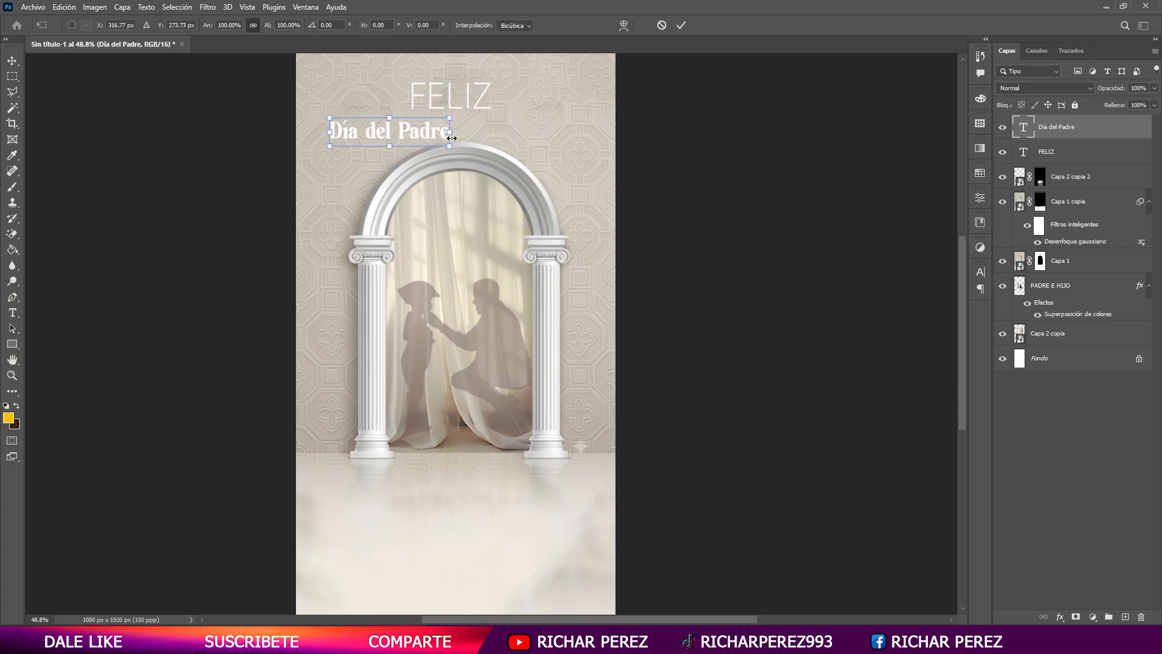
left_click_drag(410, 125, 487, 124)
key("Return")
key("ctrl+a")
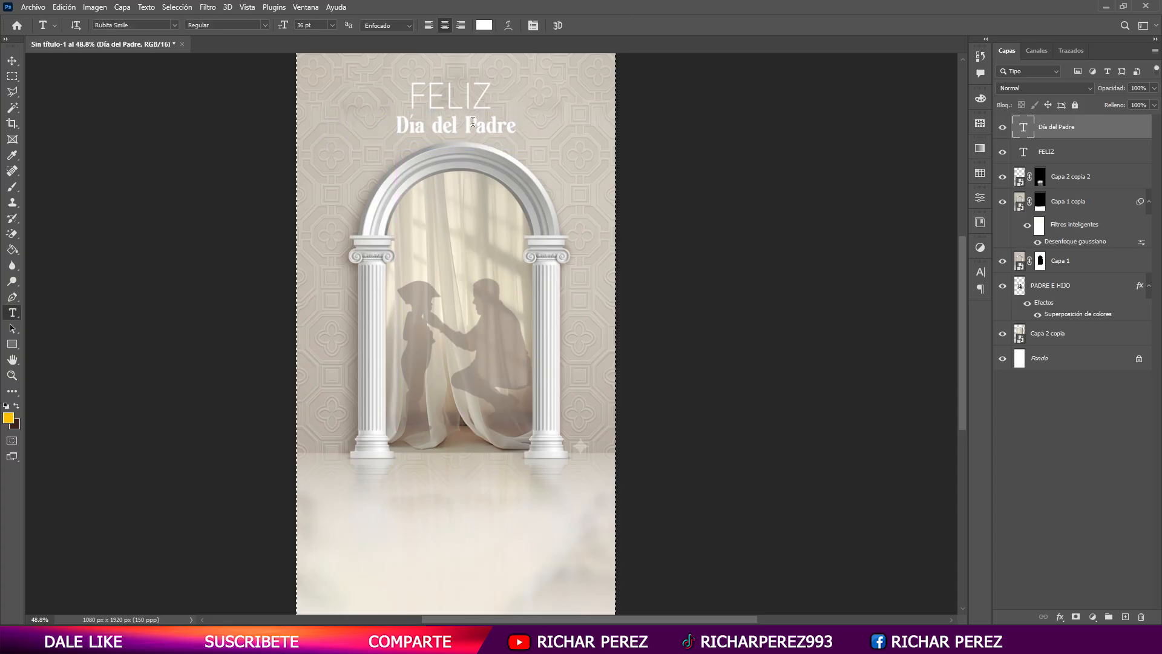
left_click(1063, 156)
left_click(274, 26)
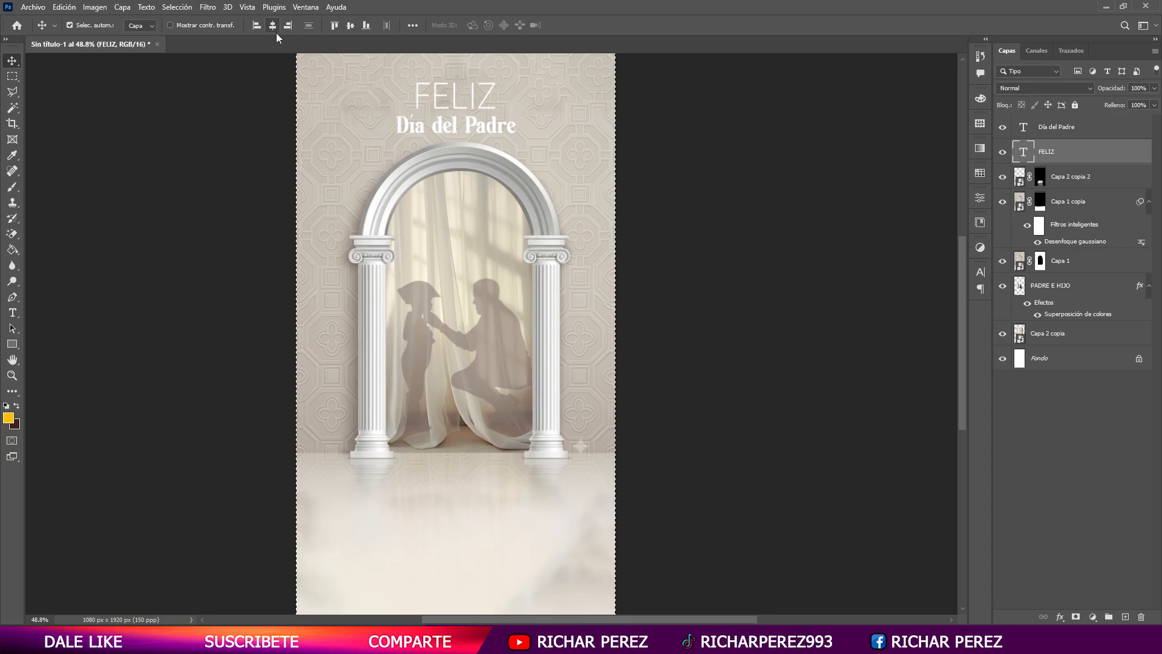
- Save the document as the Photoshop file "feliz dia del padre" in the DISEÑO 1 folder
key("ctrl+s")
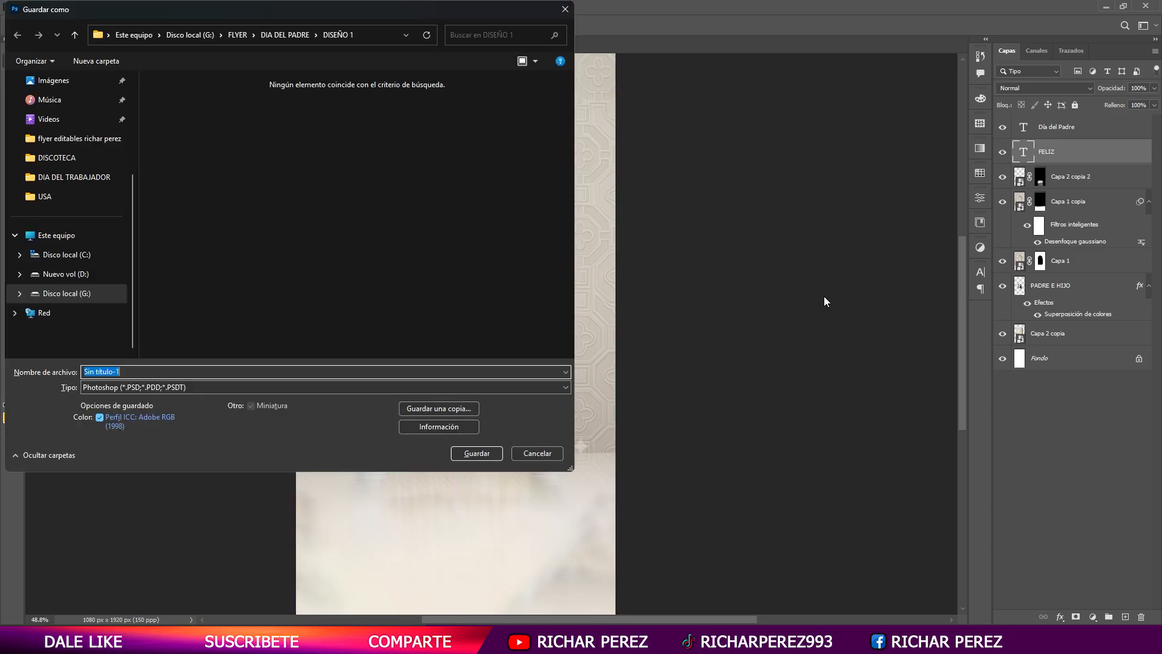
type("feliz dia del padre")
key("Return")
key("Return")
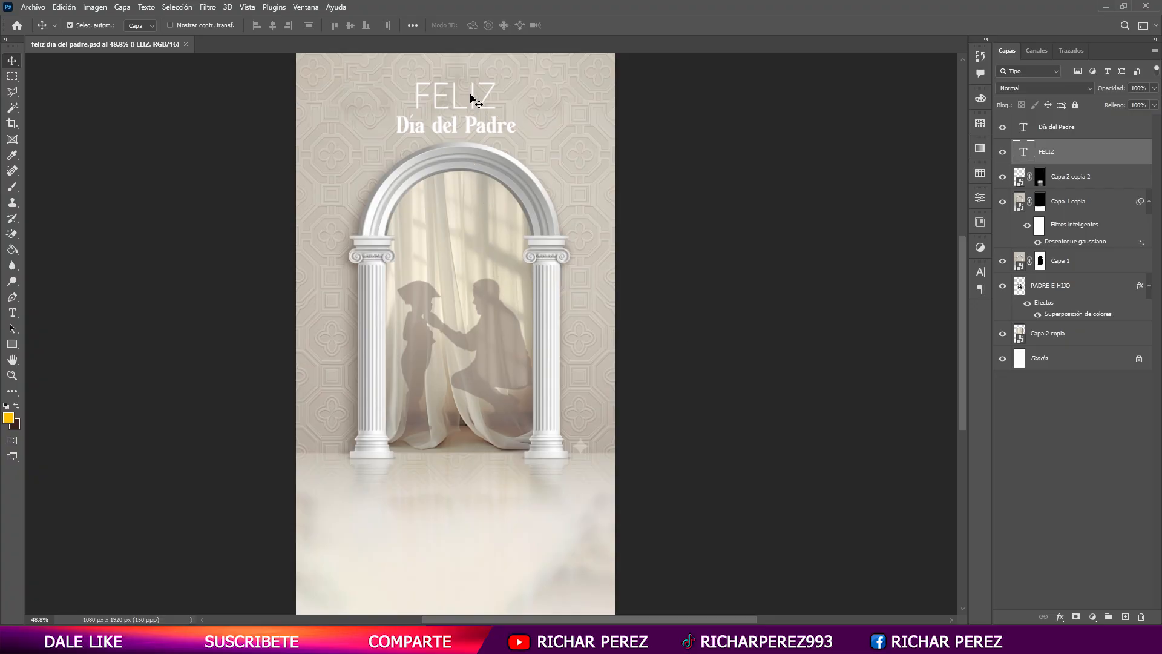
- Scale the FELIZ text down to about 29.5 pt, keeping it just above Día del Padre
scroll(445, 102, "up", 2)
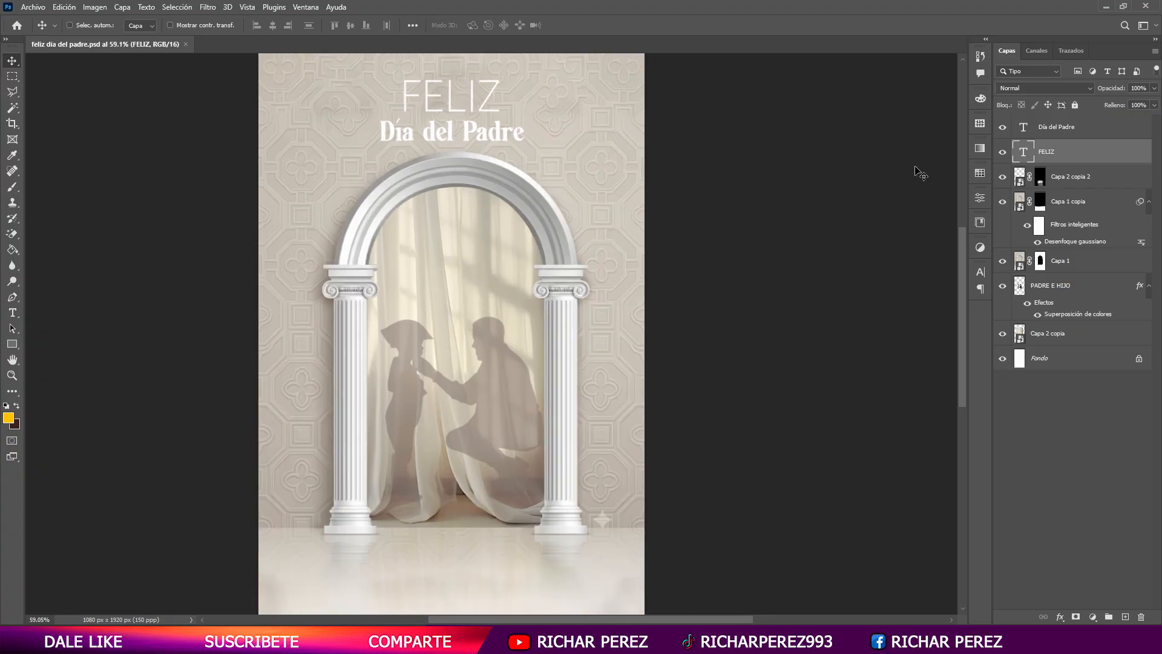
key("ctrl+t")
left_click_drag(451, 70, 453, 114)
key("Return")
- Recolour the Día del Padre text with the very dark brown 1b1411
left_click(1083, 134)
key("t")
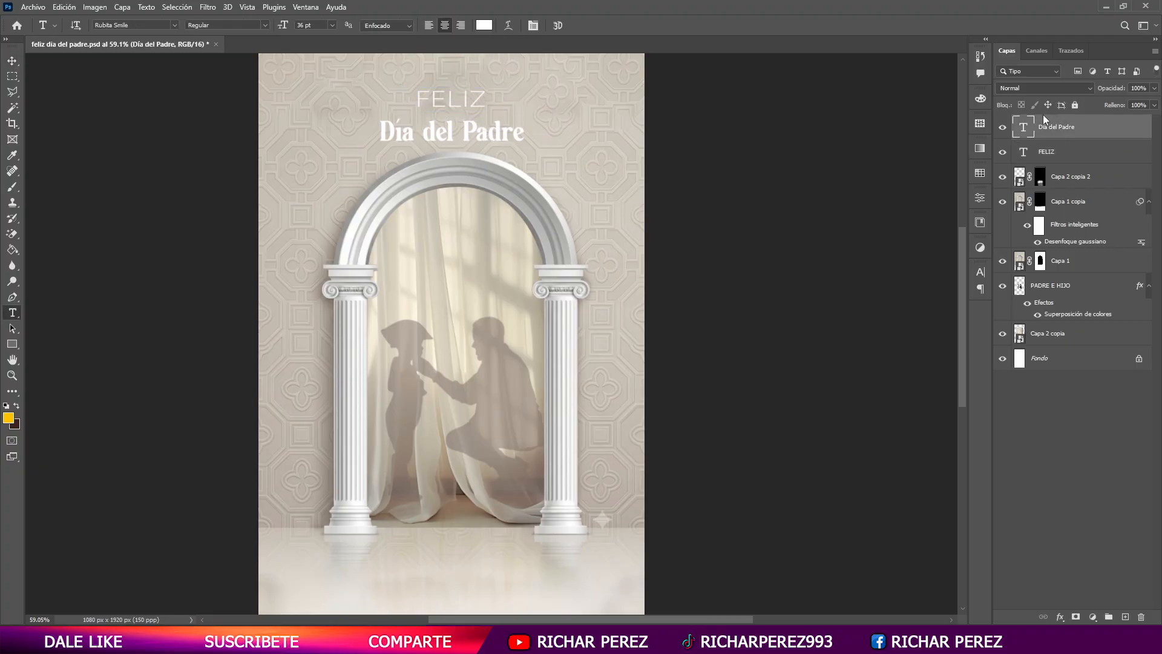
left_click(483, 25)
left_click(518, 505)
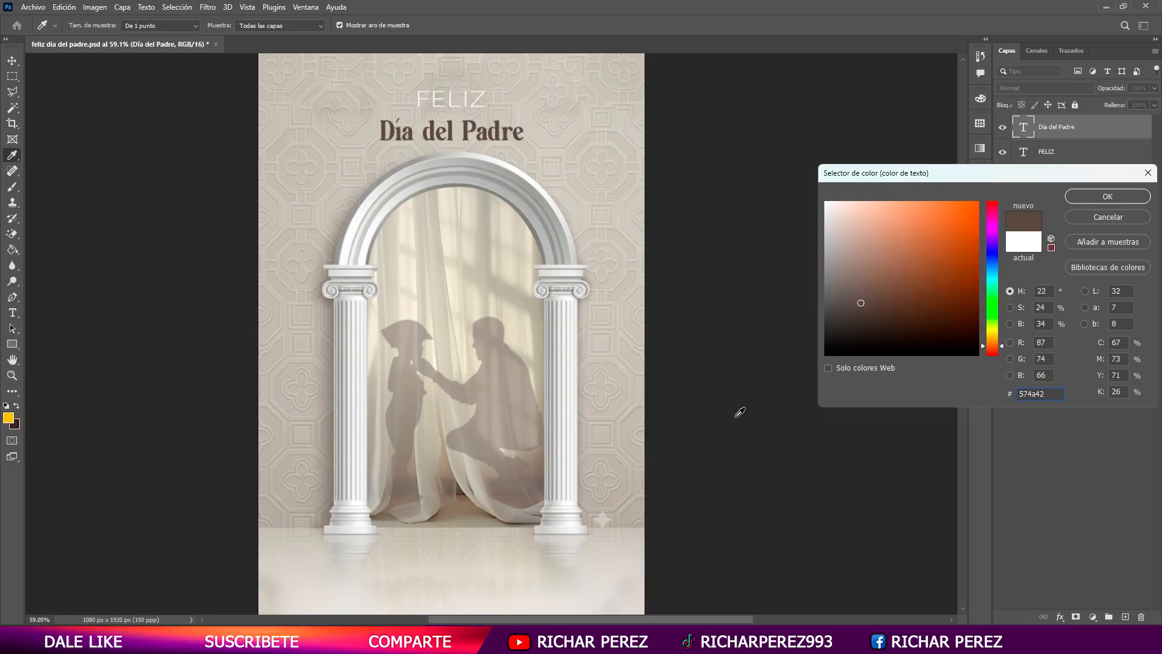
left_click(885, 339)
left_click(1049, 395)
key("ctrl+c")
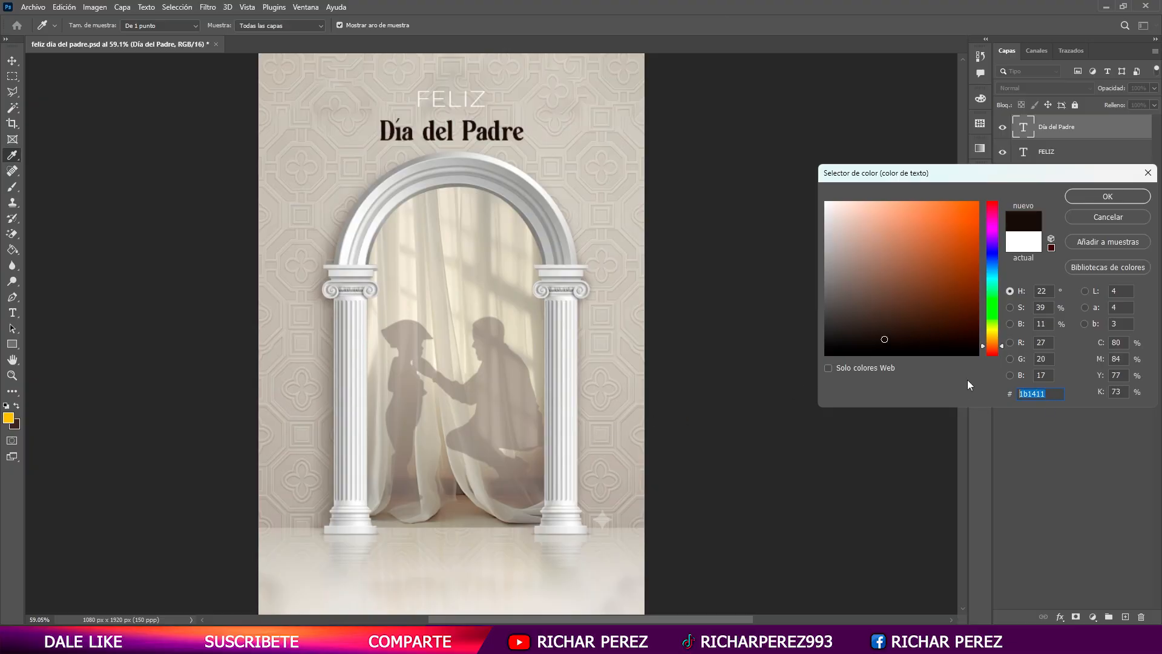
left_click(1109, 198)
- Give the FELIZ text the same dark brown 1b1411 as the Día del Padre text
left_click(1061, 155)
left_click(483, 26)
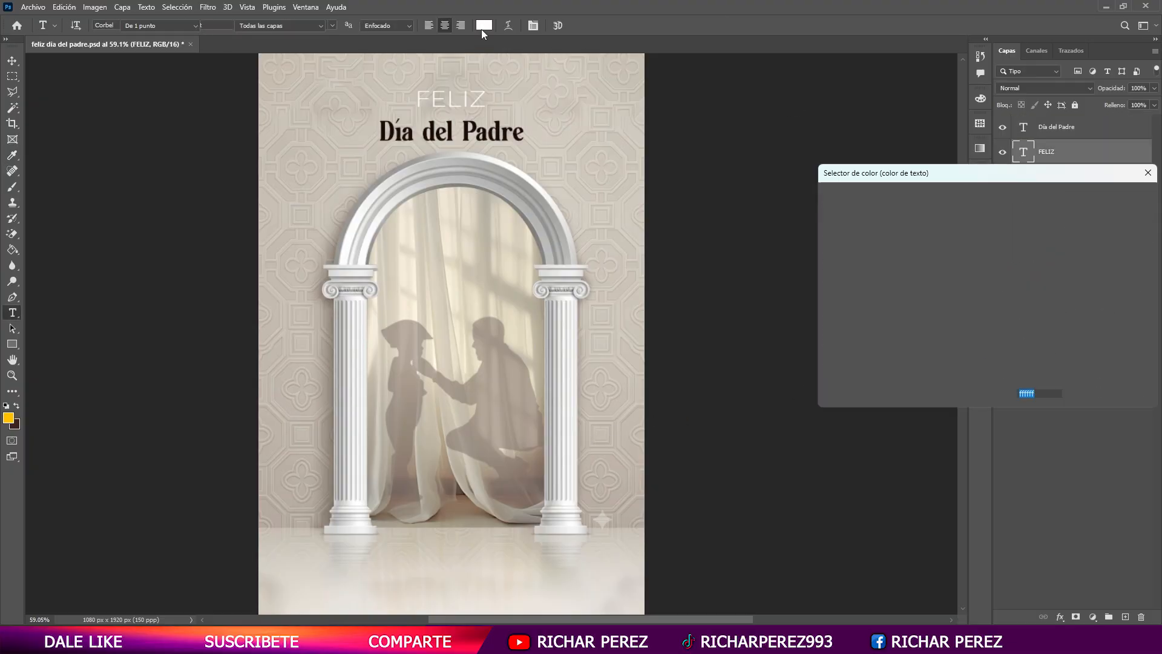
key("ctrl+v")
left_click(1097, 199)
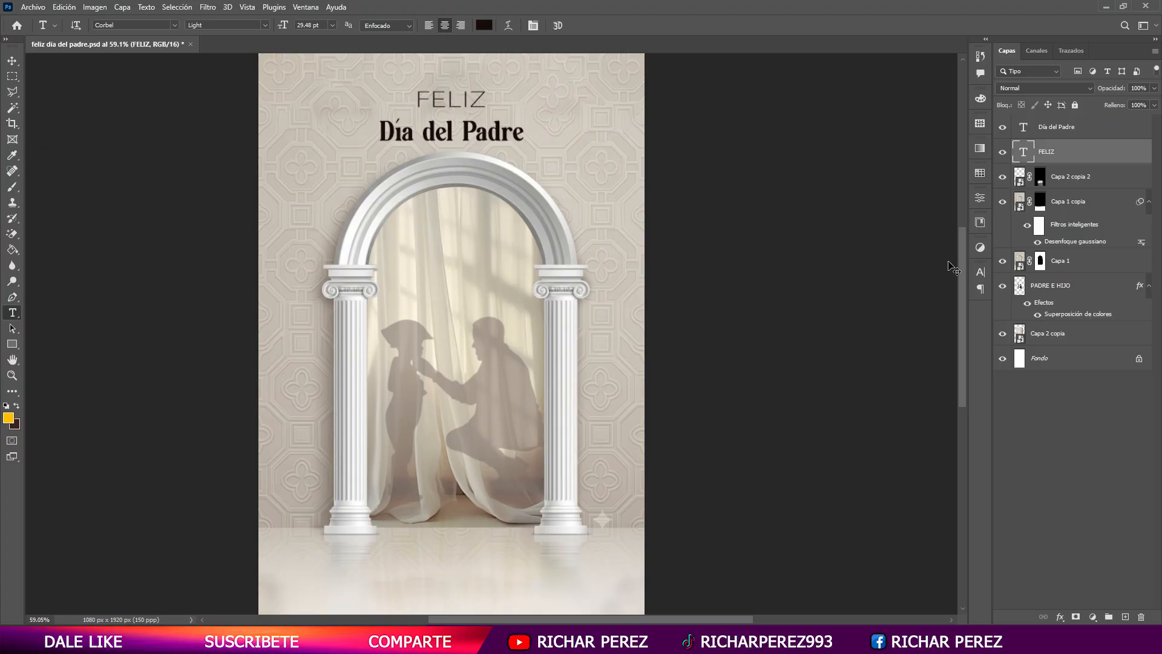
scroll(360, 387, "down", 1)
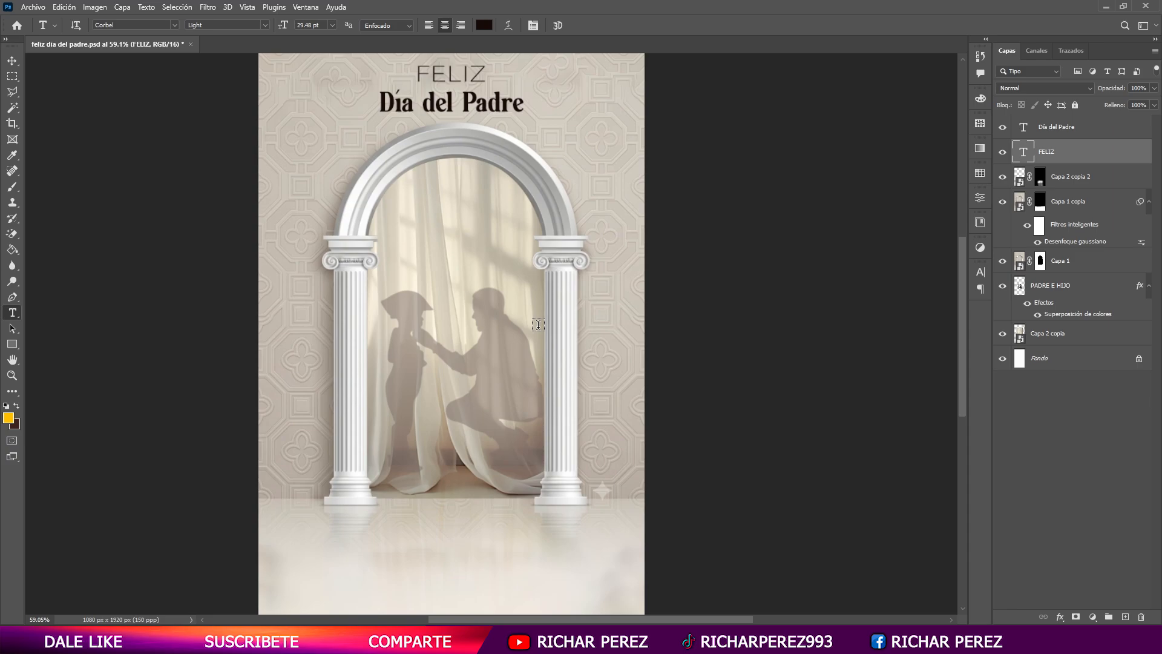
scroll(476, 539, "down", 2)
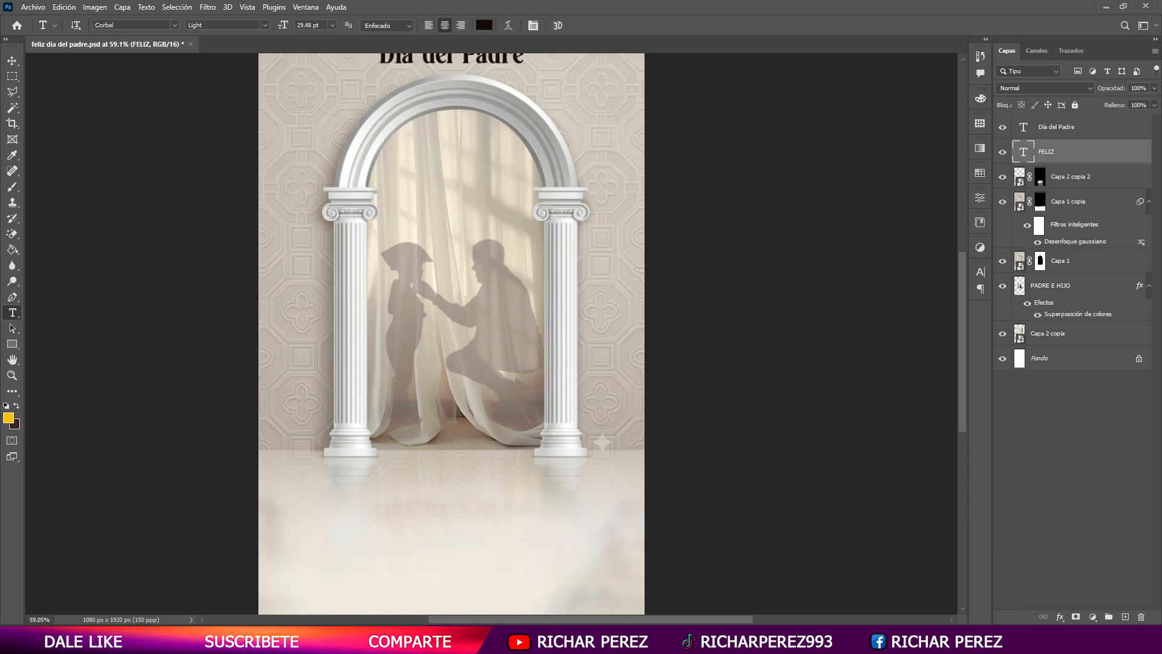
- Switch to the Brave browser, search Google Images for "silla en un piso" and browse the chair pictures
key("alt+Tab")
left_click(578, 8)
left_click(271, 9)
left_click_drag(277, 69, 147, 67)
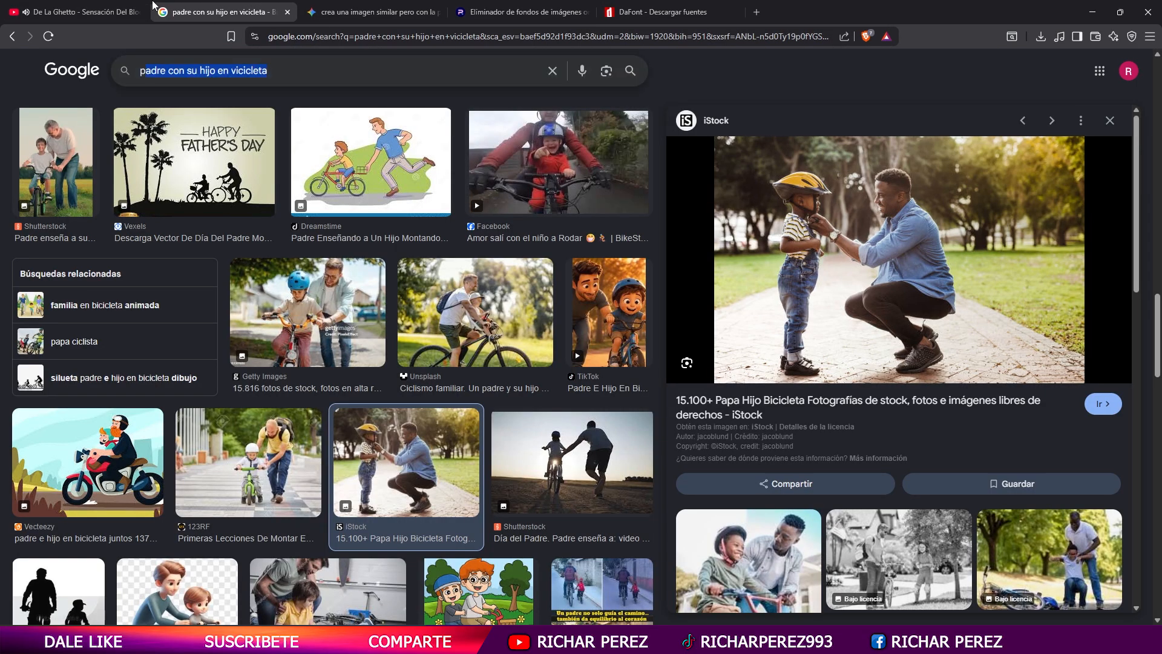
type("silla en ")
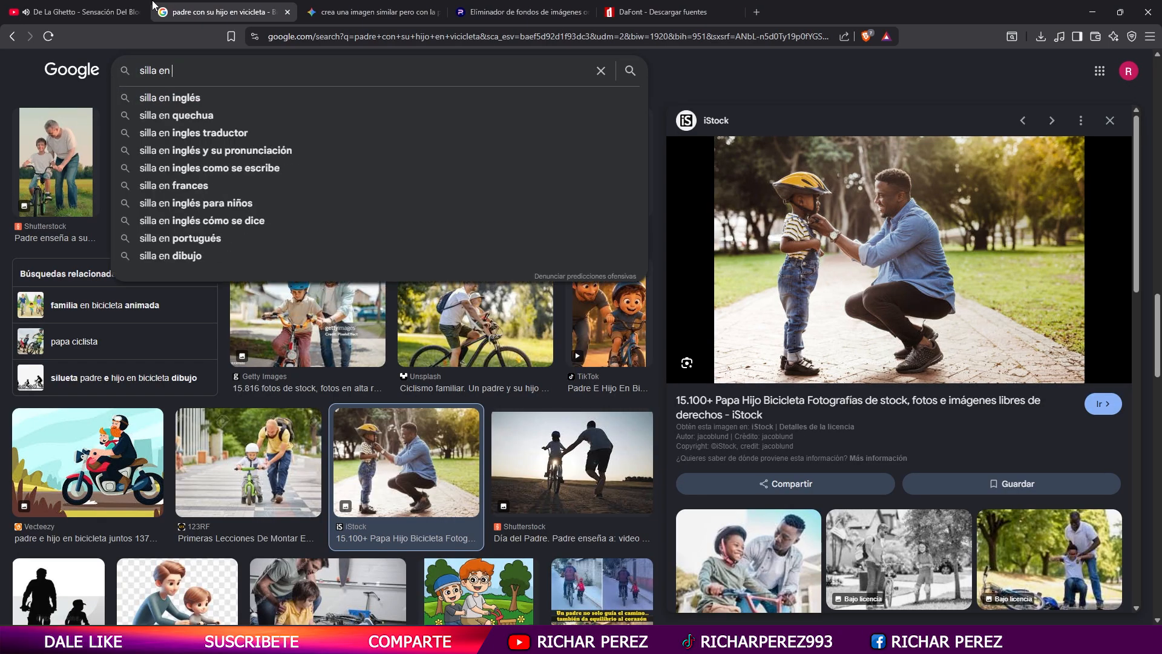
type("una")
key("BackSpace")
key("BackSpace")
key("BackSpace")
type("un")
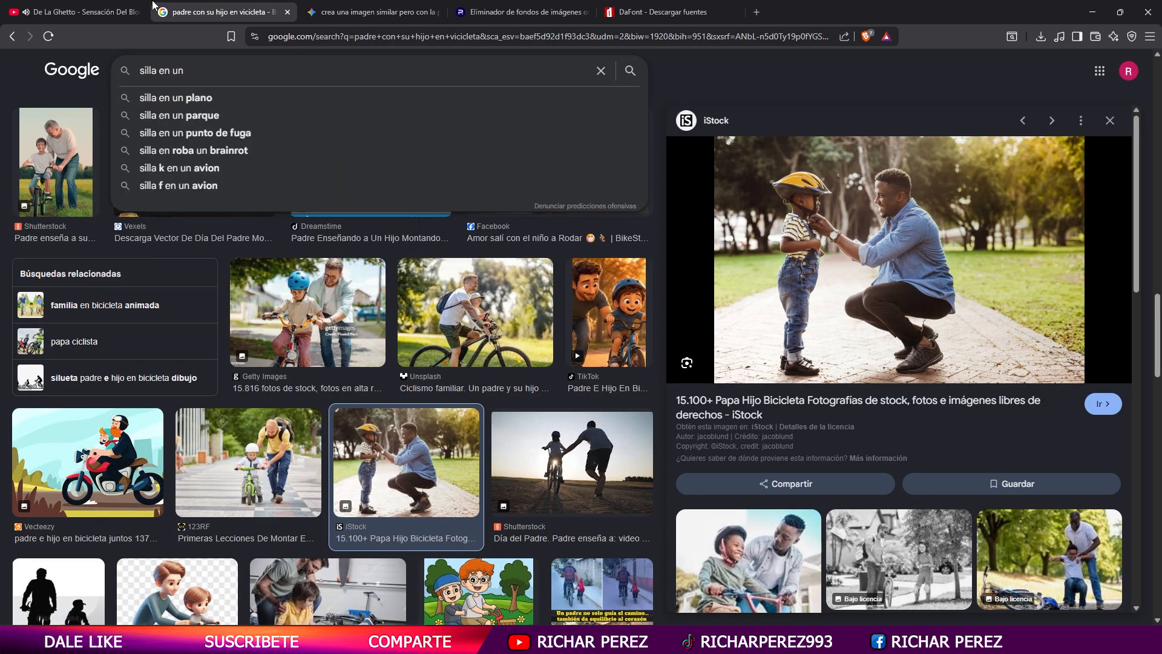
type(" piso")
key("Return")
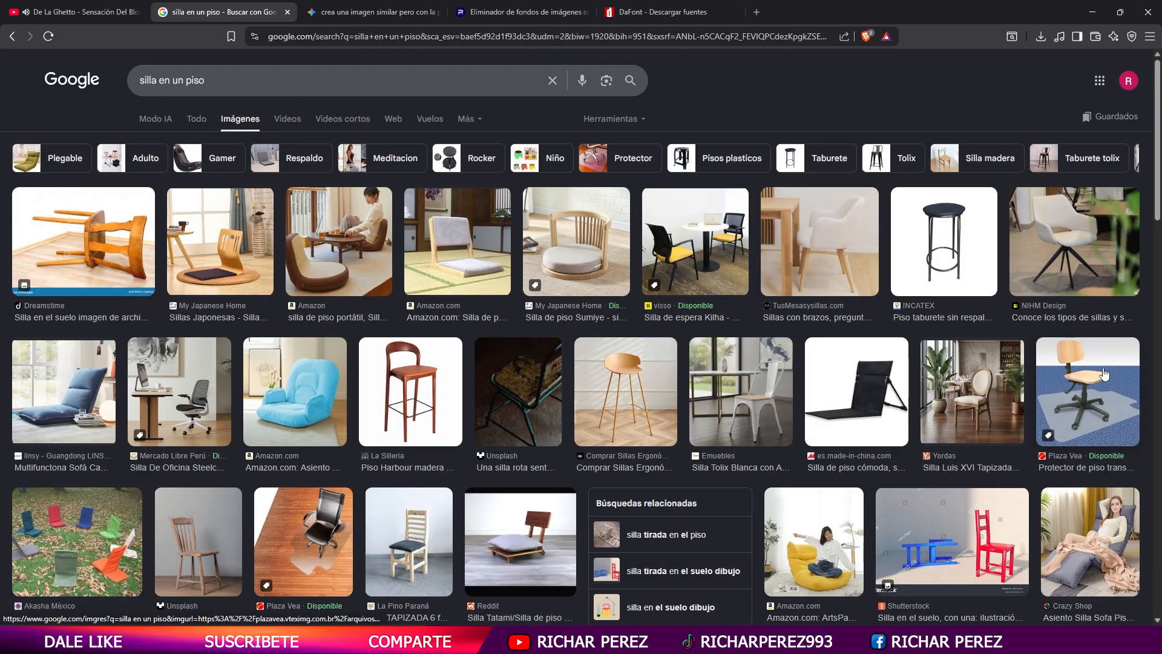
scroll(581, 473, "down", 15)
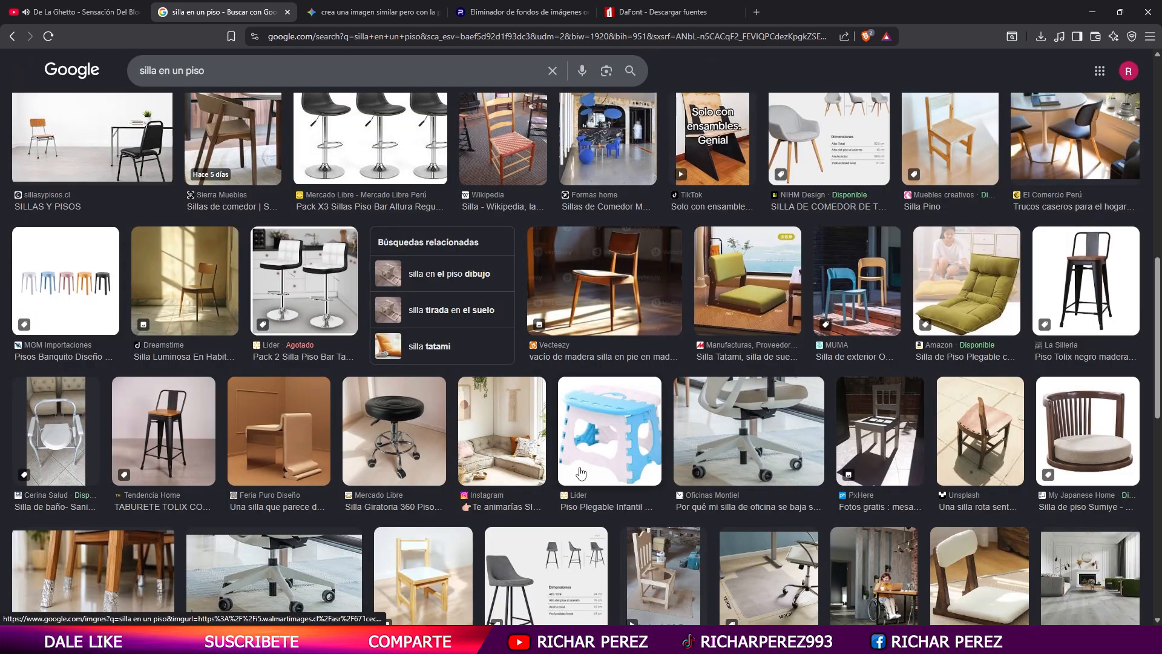
- Change the image search to "sillon en un piso"
scroll(581, 473, "down", 7)
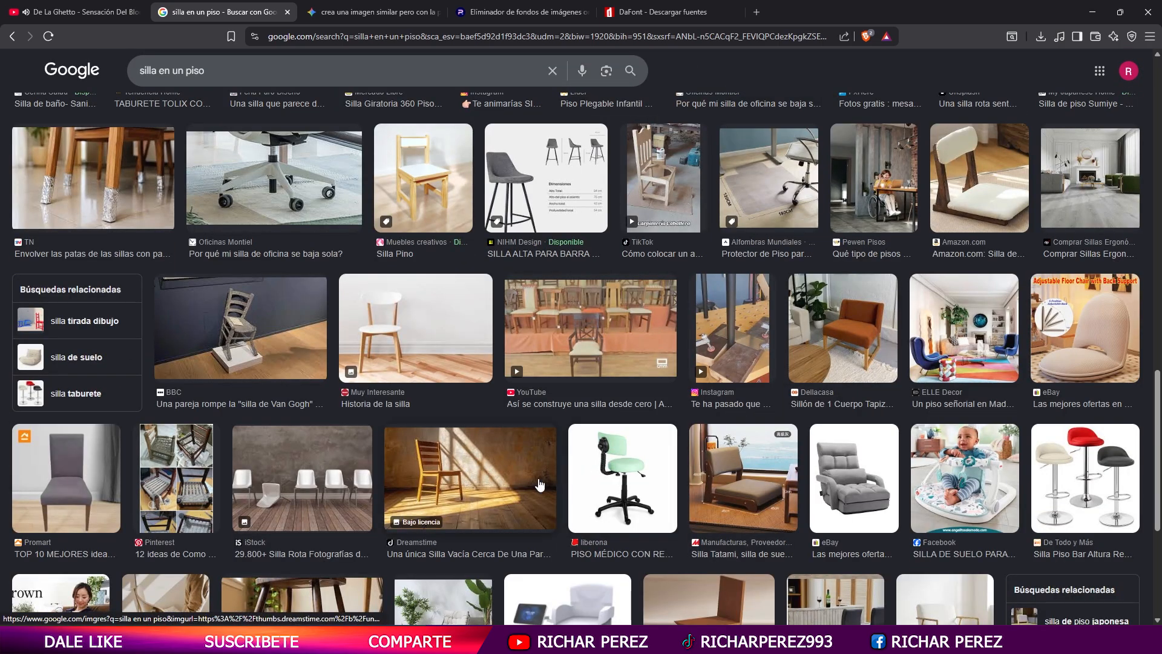
left_click(158, 70)
key("BackSpace")
type("on")
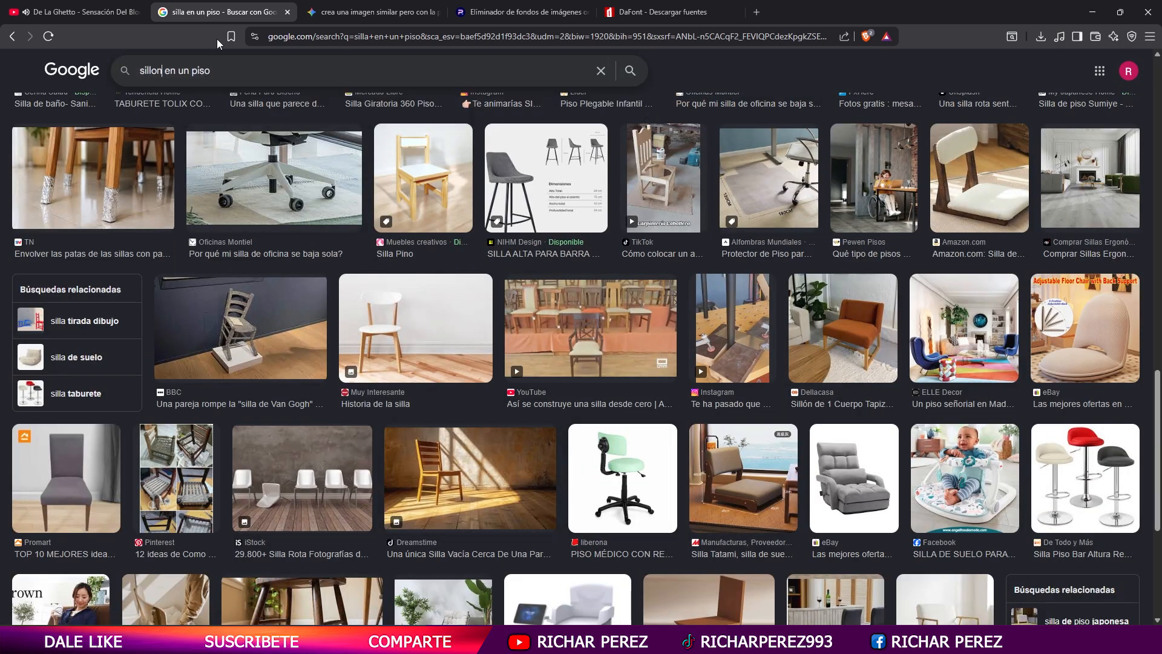
key("Return")
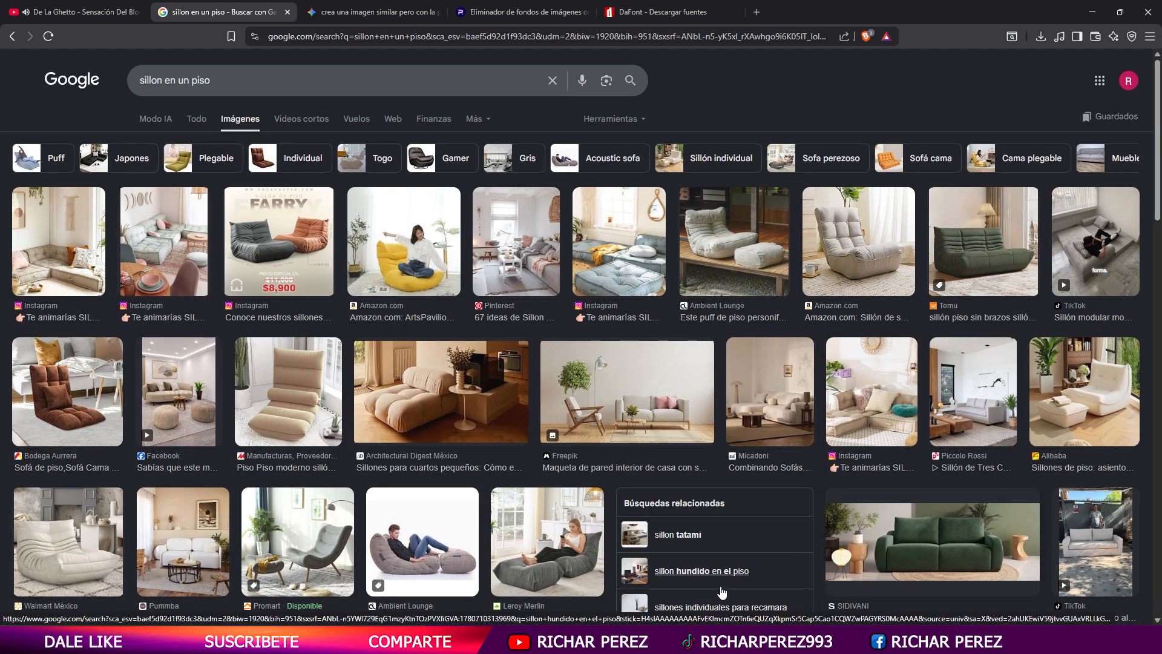
- View the source page of the Freepik picture with the sofa and wooden armchair, and return to the search results
left_click(627, 390)
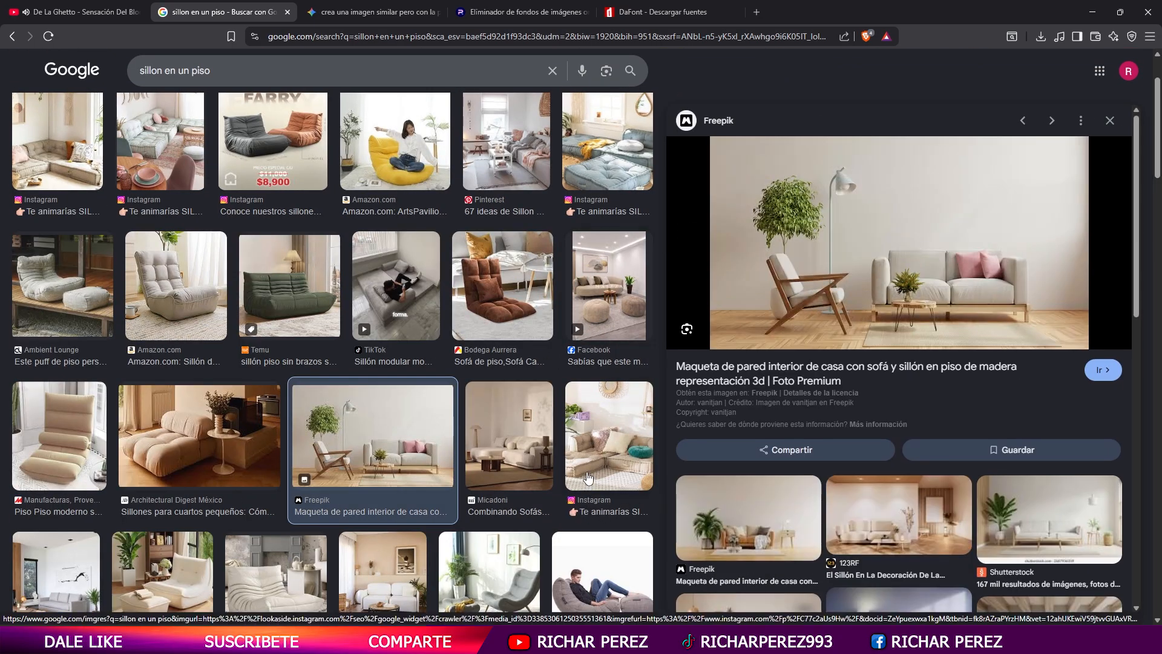
left_click(877, 373)
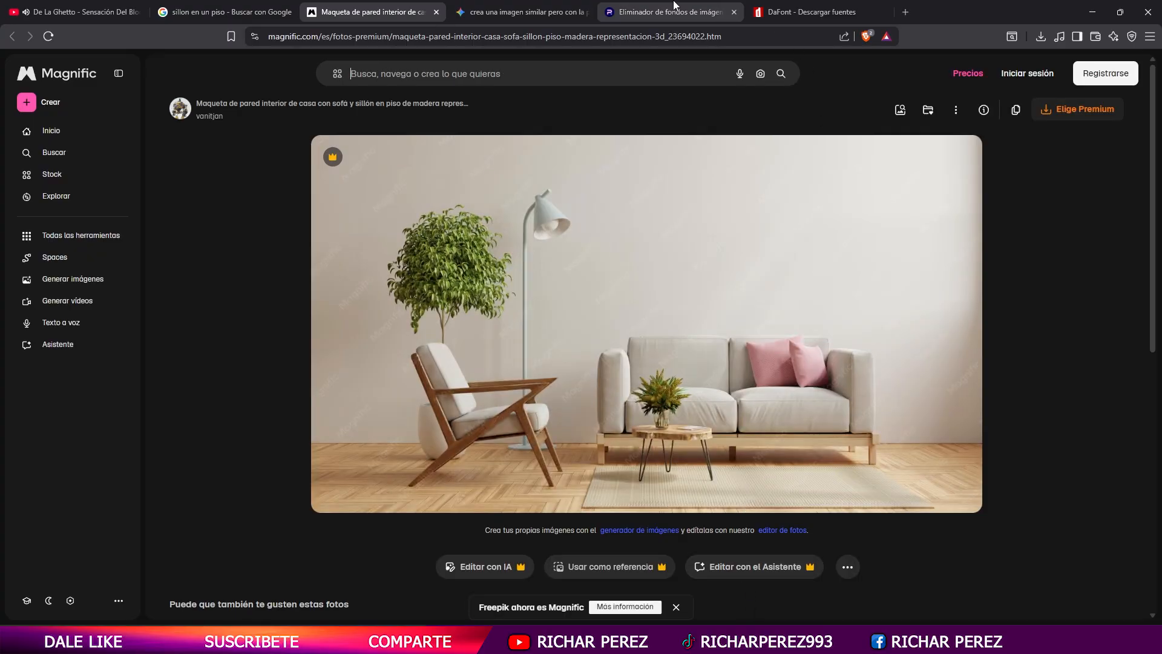
left_click(224, 12)
- Open the related Dreamstime picture of the grey armchair with a pink blanket and copy the image
scroll(1058, 562, "down", 3)
scroll(1058, 562, "down", 2)
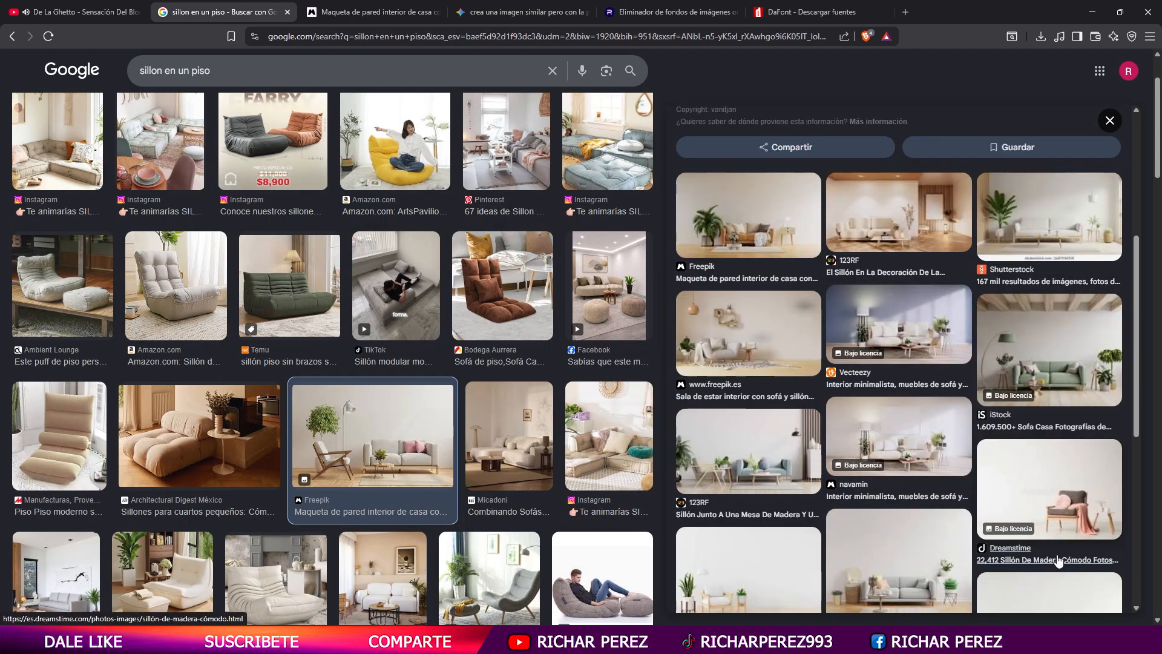
left_click(1066, 494)
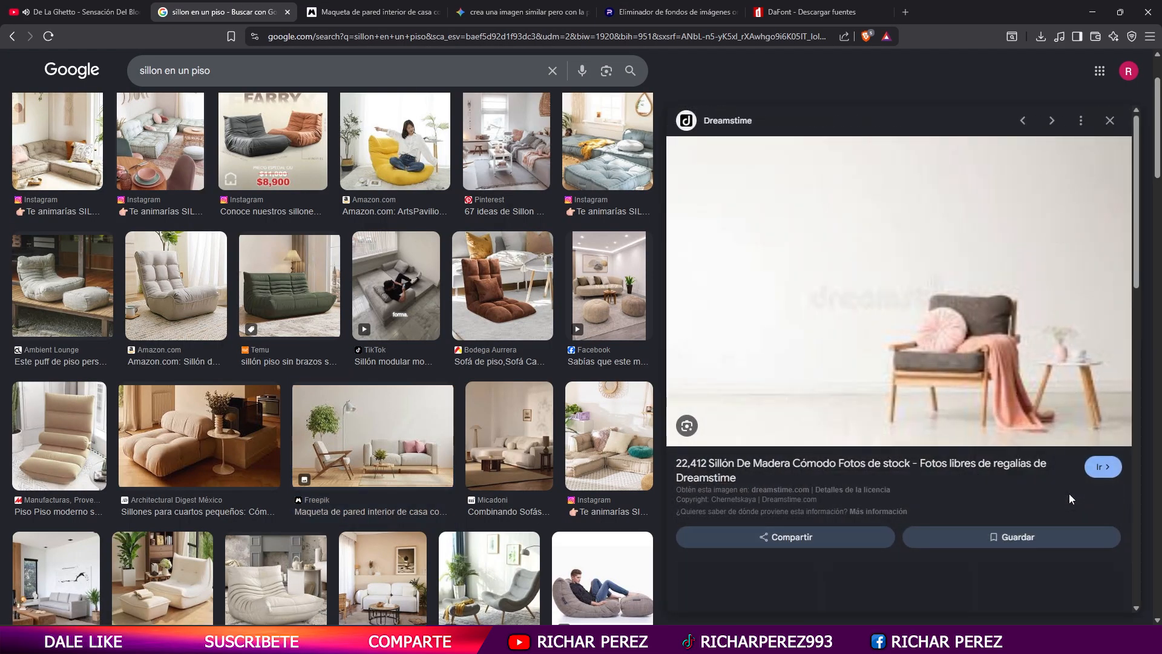
right_click(938, 343)
left_click(1044, 519)
right_click(971, 387)
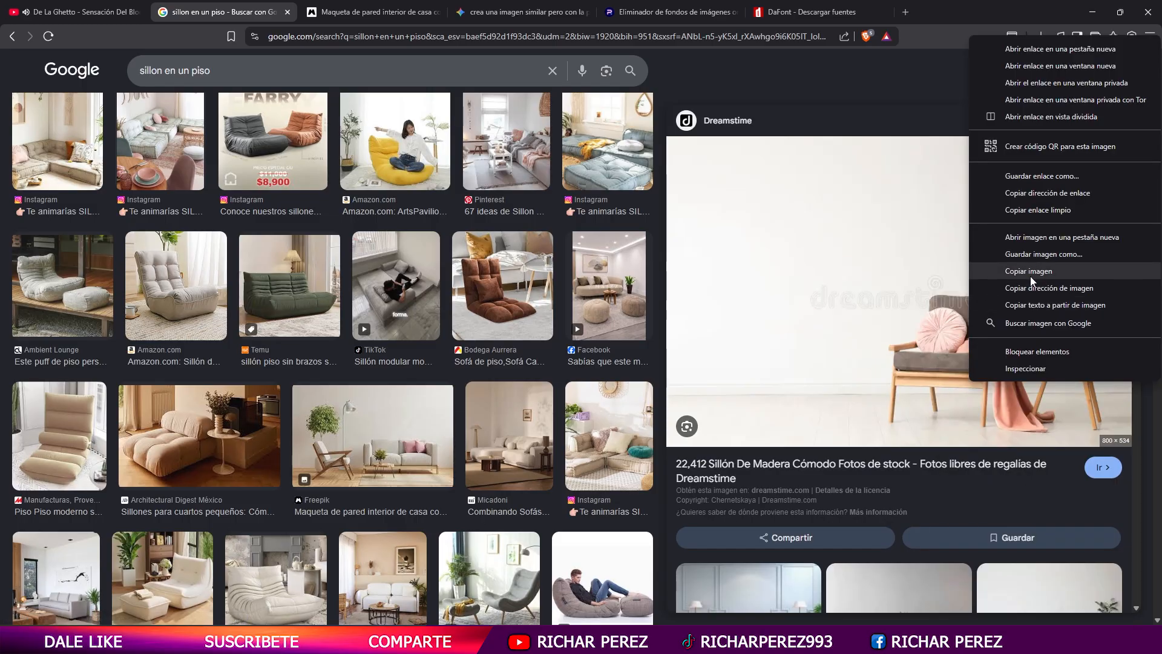
left_click(1042, 287)
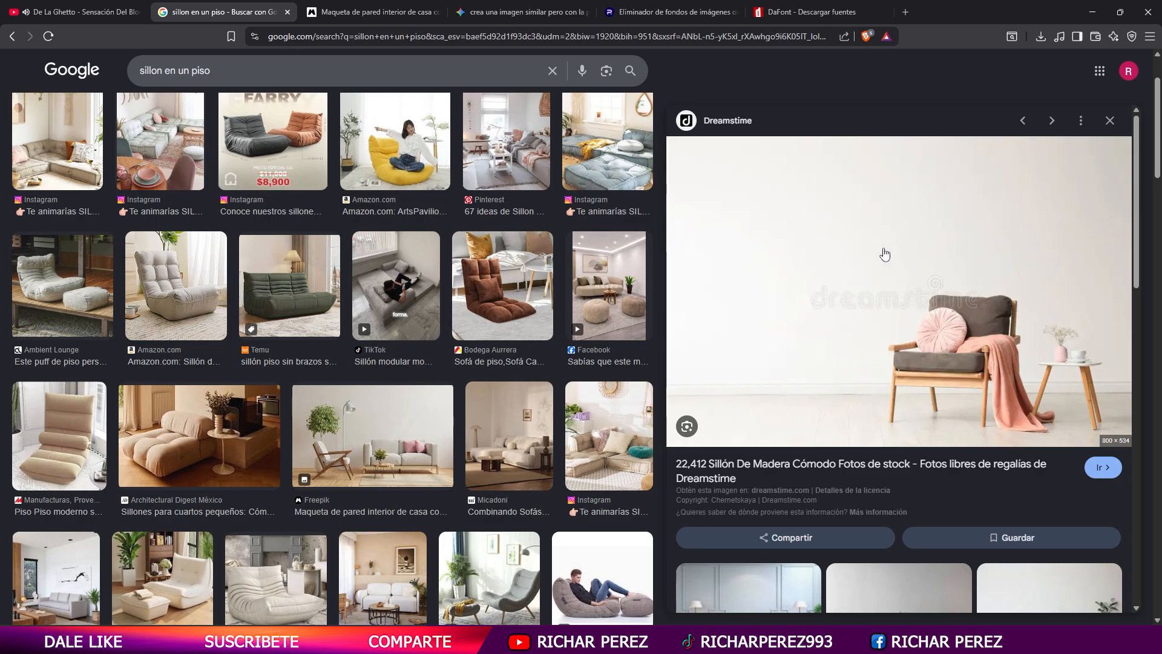
- Open dewatermark.ai/es/upload in a new tab and paste the copied armchair image for processing
left_click(906, 15)
type("eli")
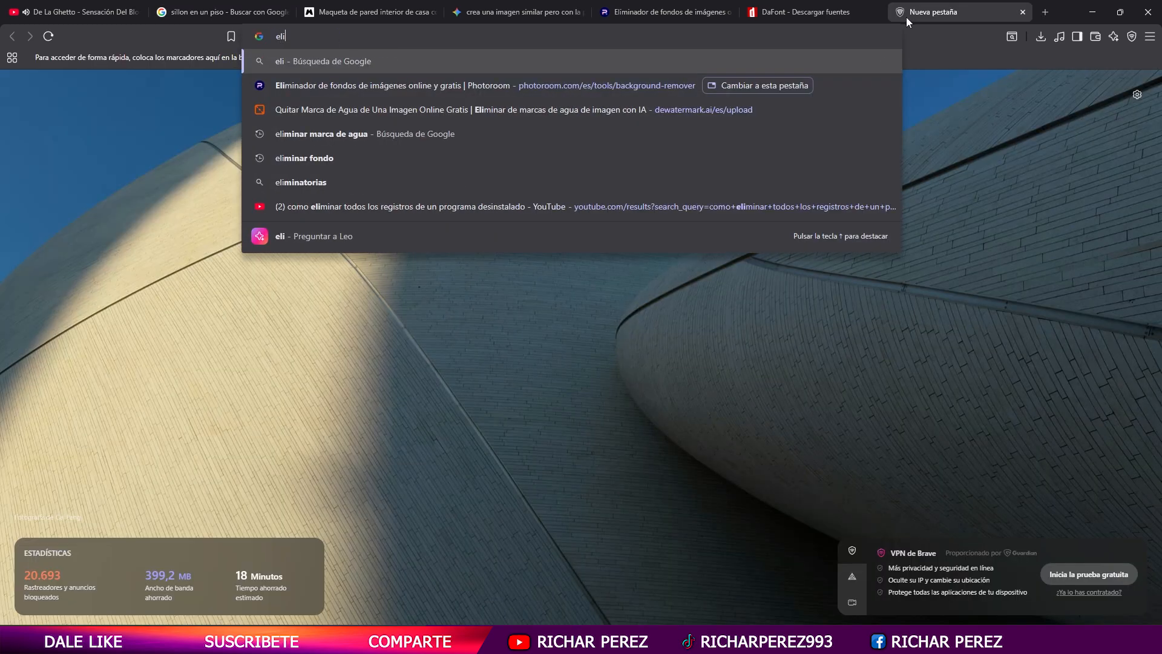
key("Down")
key("Down")
key("Return")
key("ctrl+v")
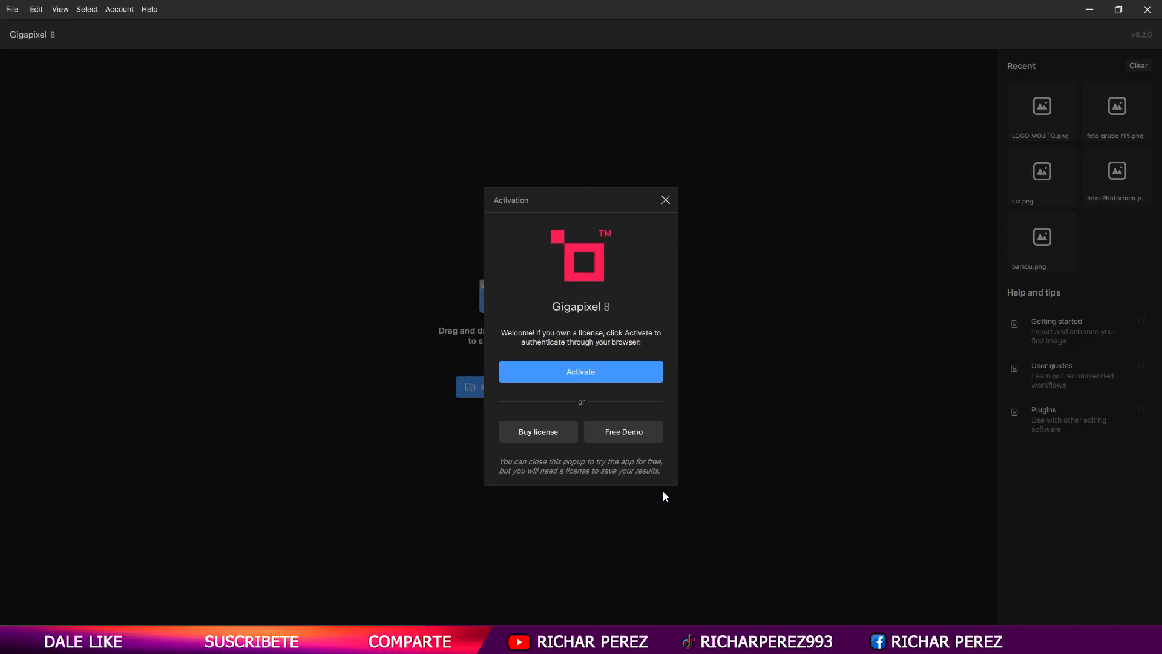
- Start the Gigapixel activation and download the processed armchair picture as a JPEG named sillon into the DISEÑO 1 folder
left_click(581, 371)
left_click(839, 12)
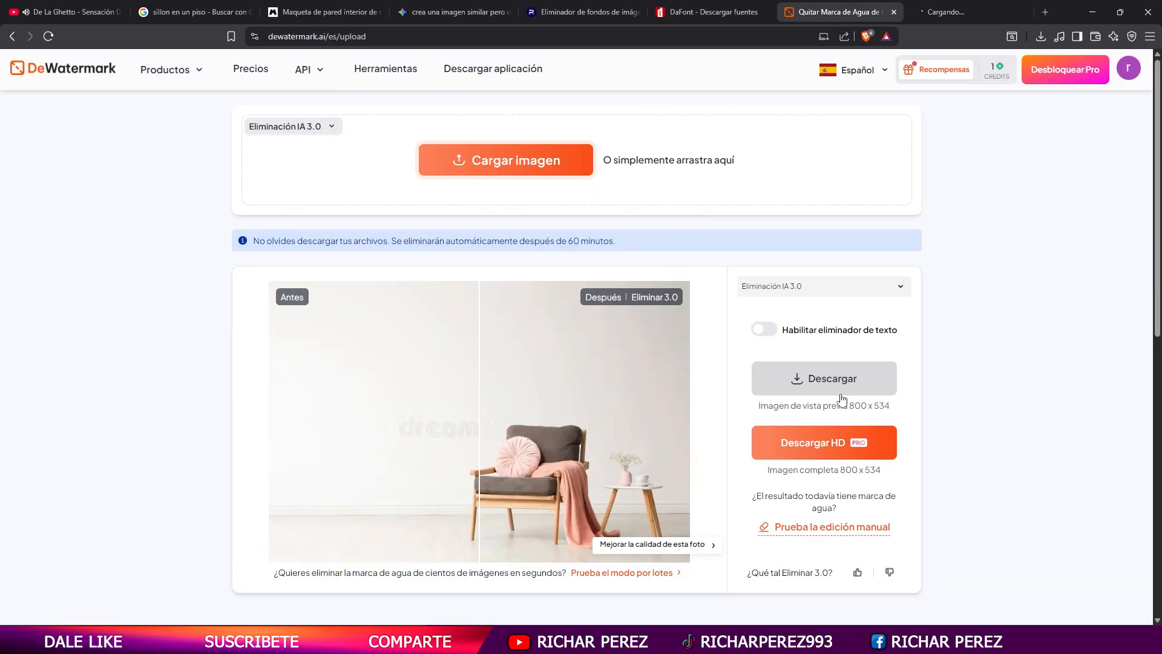
left_click(832, 379)
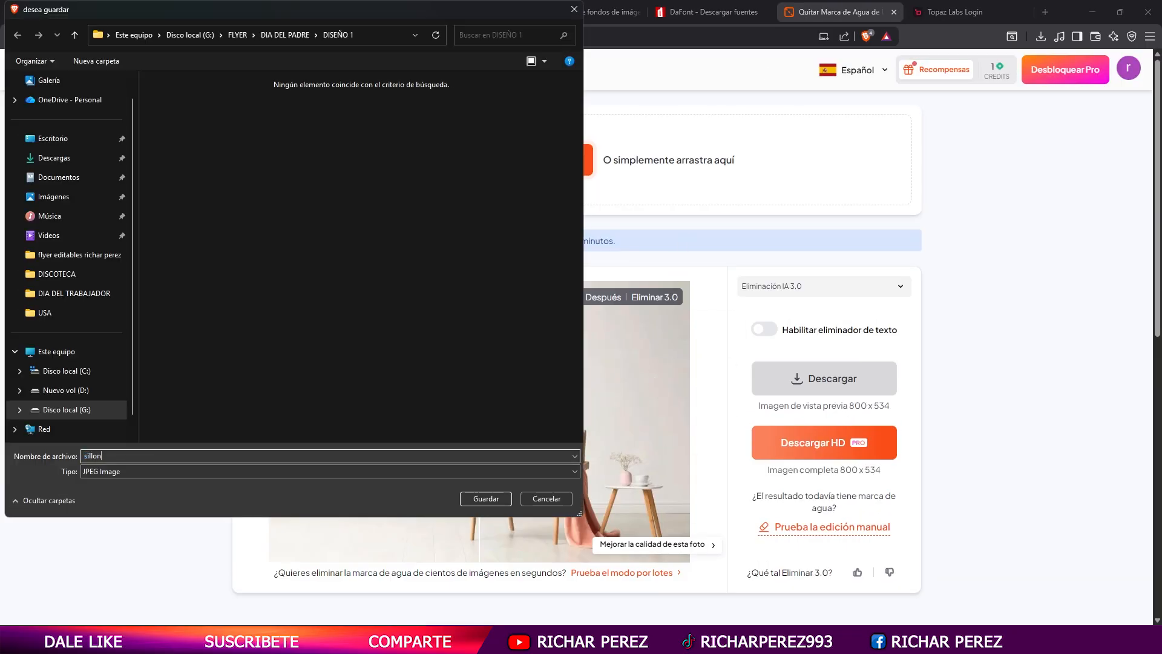
key("Return")
- Switch to Gigapixel and load the sillon image from G:/FLYER/DIA DEL PADRE/DISEÑO 1
key("alt+Tab")
left_click(533, 392)
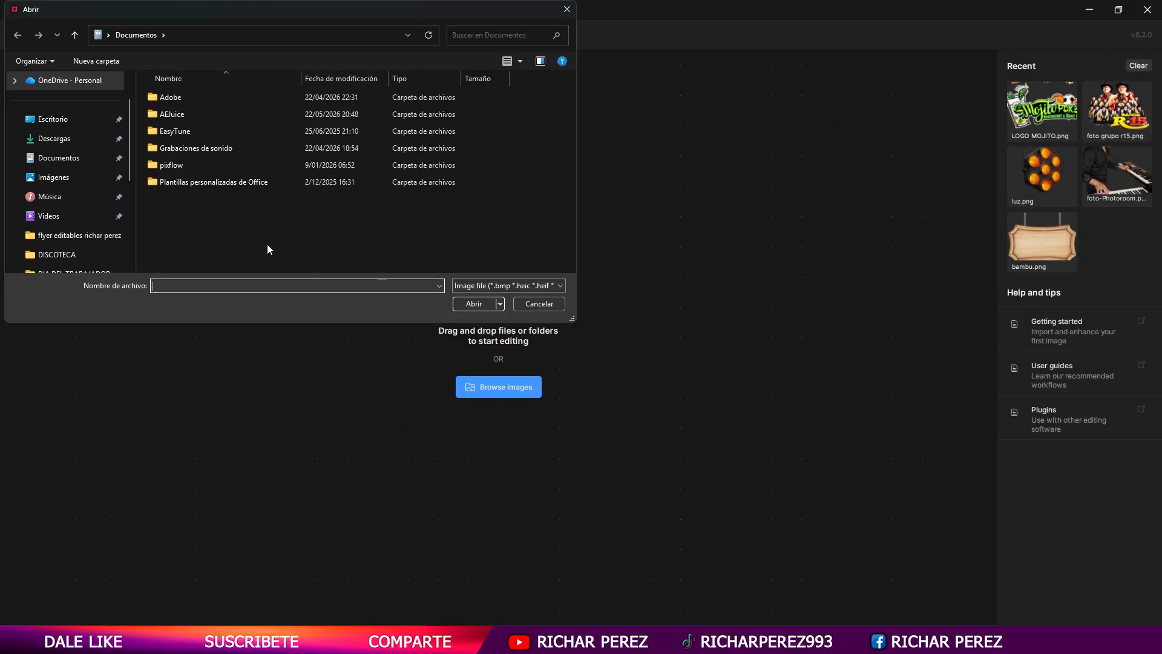
left_click_drag(571, 319, 514, 531)
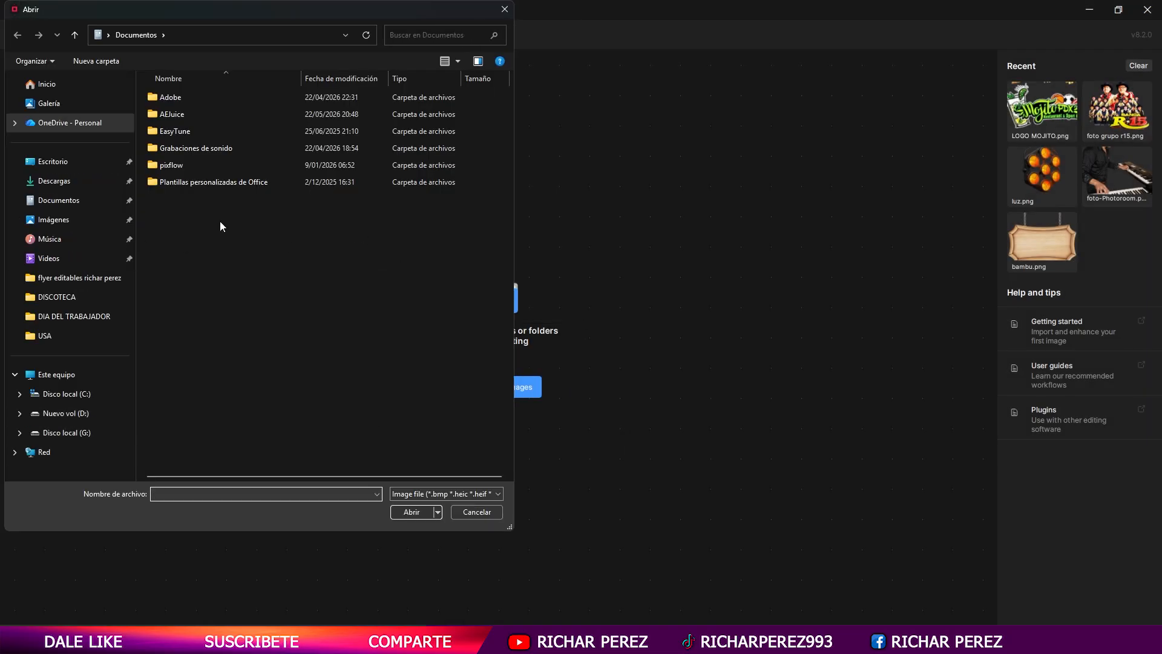
left_click_drag(253, 8, 403, 20)
left_click(212, 443)
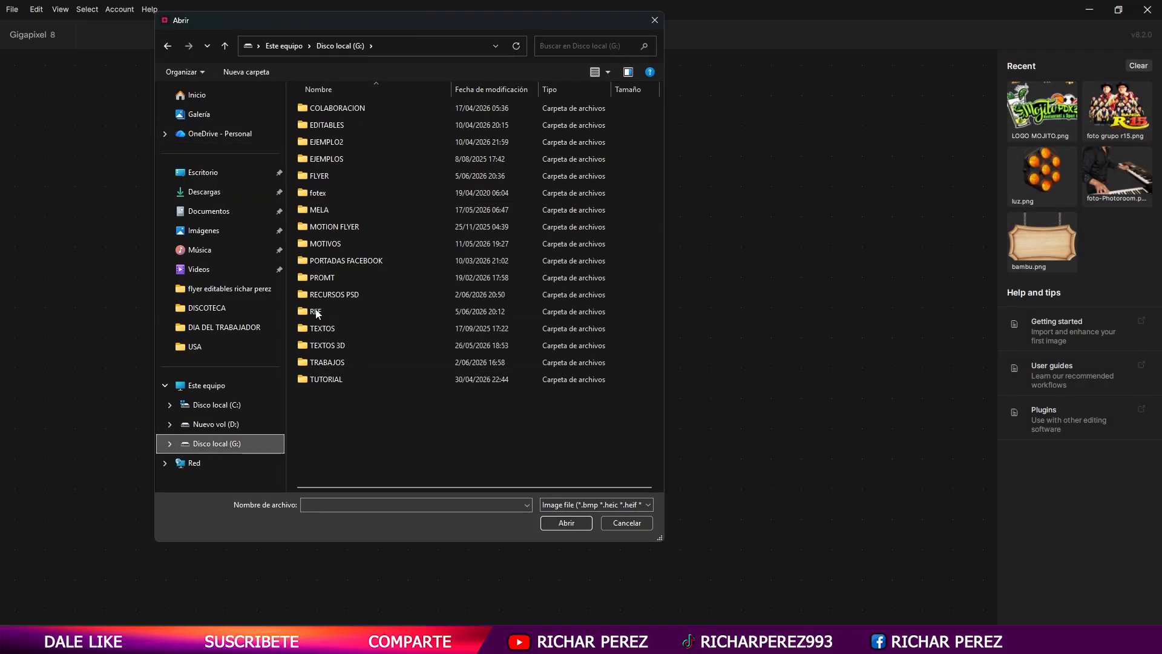
double_click(336, 177)
double_click(362, 345)
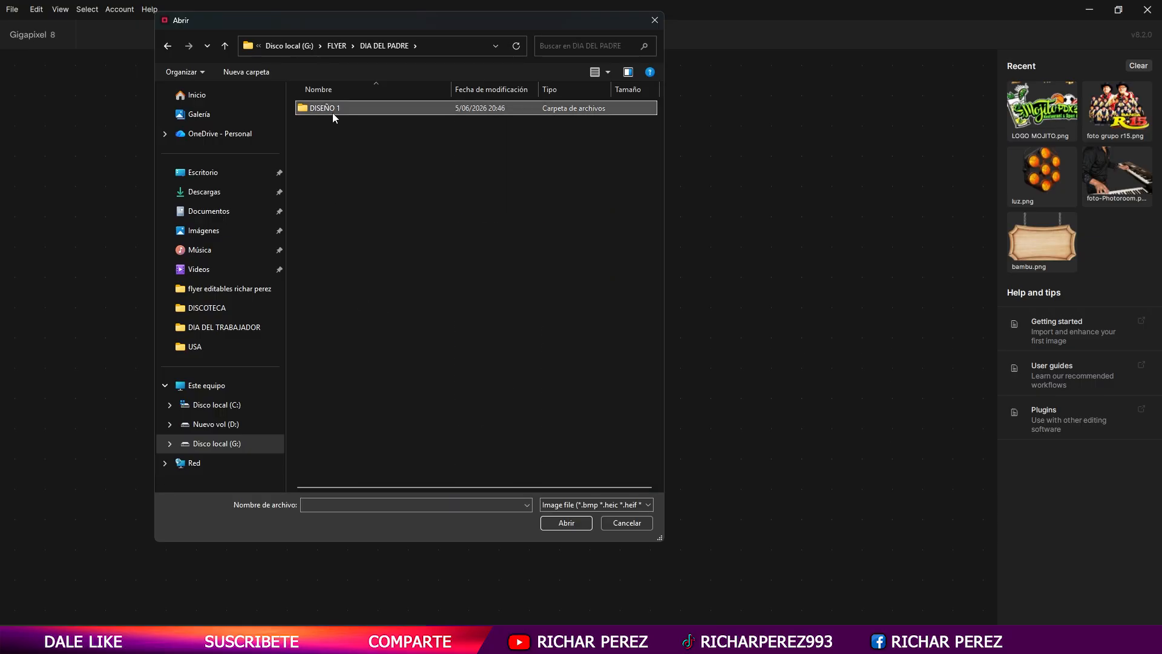
double_click(333, 112)
double_click(394, 147)
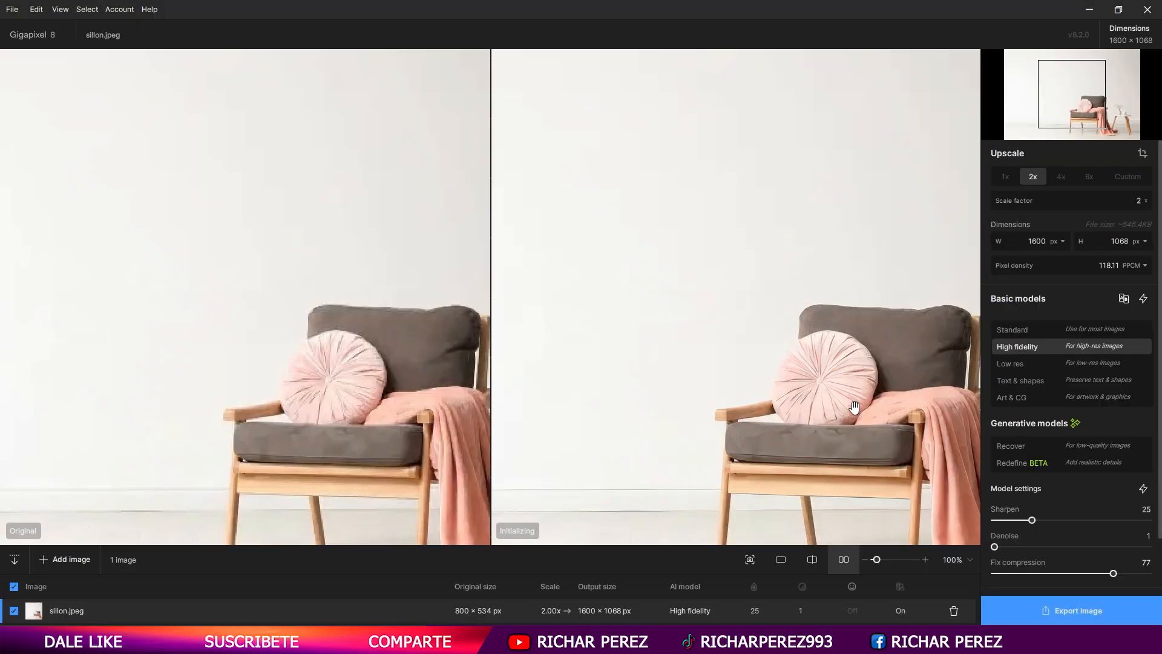
- Export the 2x upscaled armchair image to G:/FLYER/DIA DEL PADRE/DISEÑO 1, preserving the input format
left_click(1049, 608)
left_click(826, 383)
left_click(756, 481)
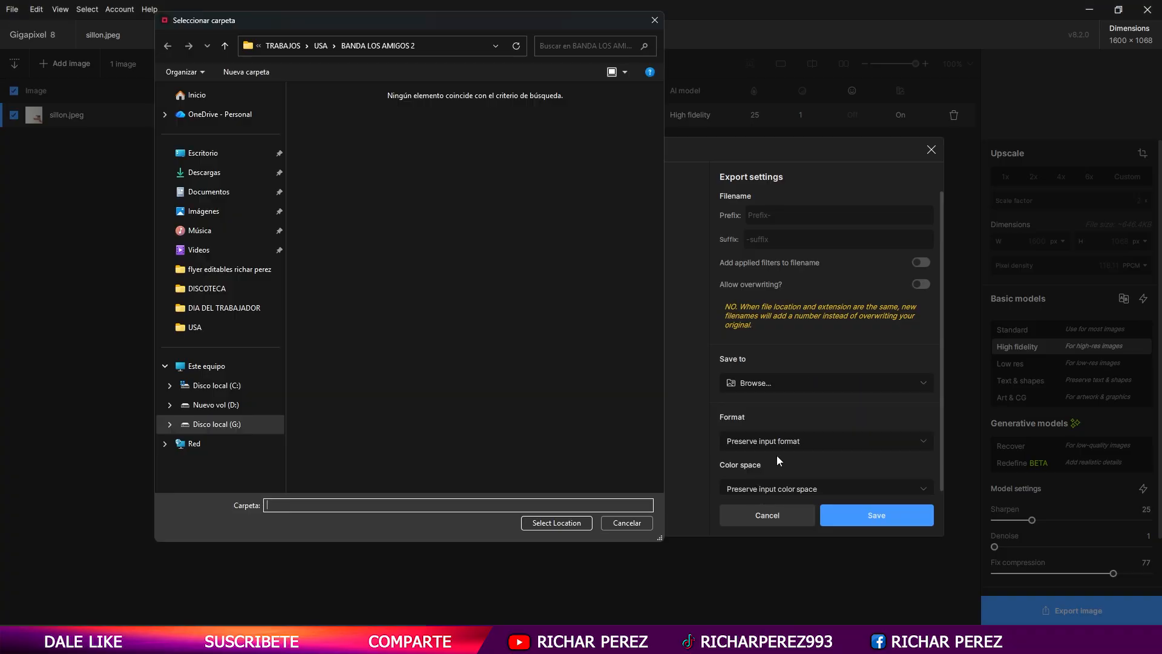
left_click(217, 424)
left_click(316, 179)
double_click(316, 181)
double_click(393, 308)
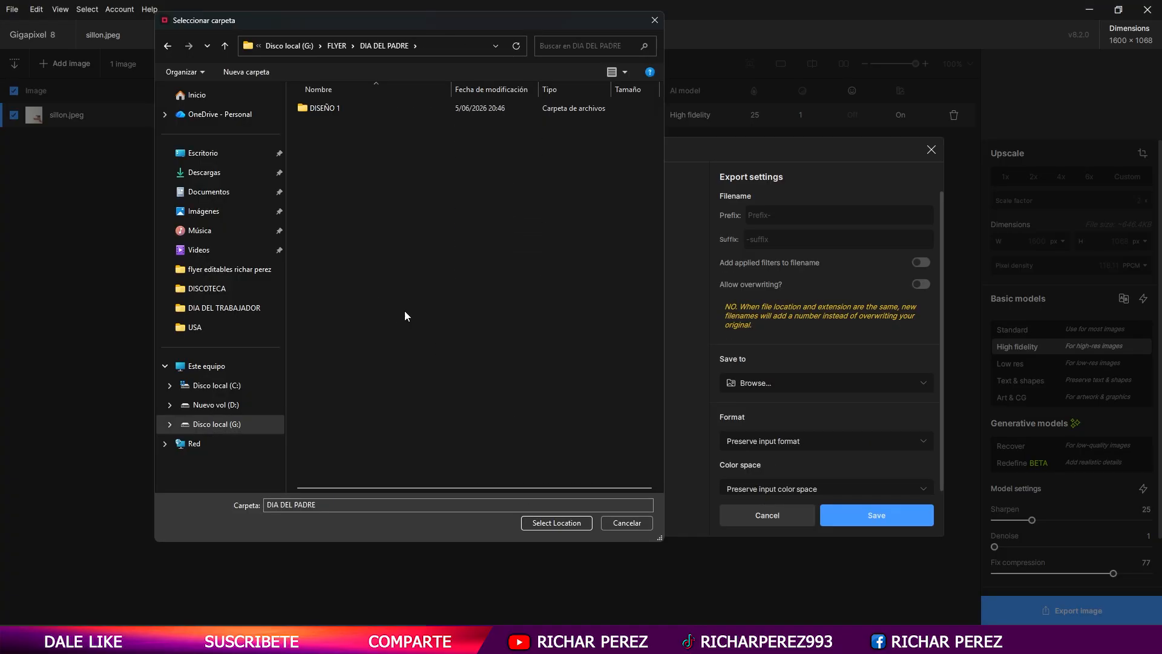
double_click(327, 110)
left_click(556, 523)
left_click(862, 522)
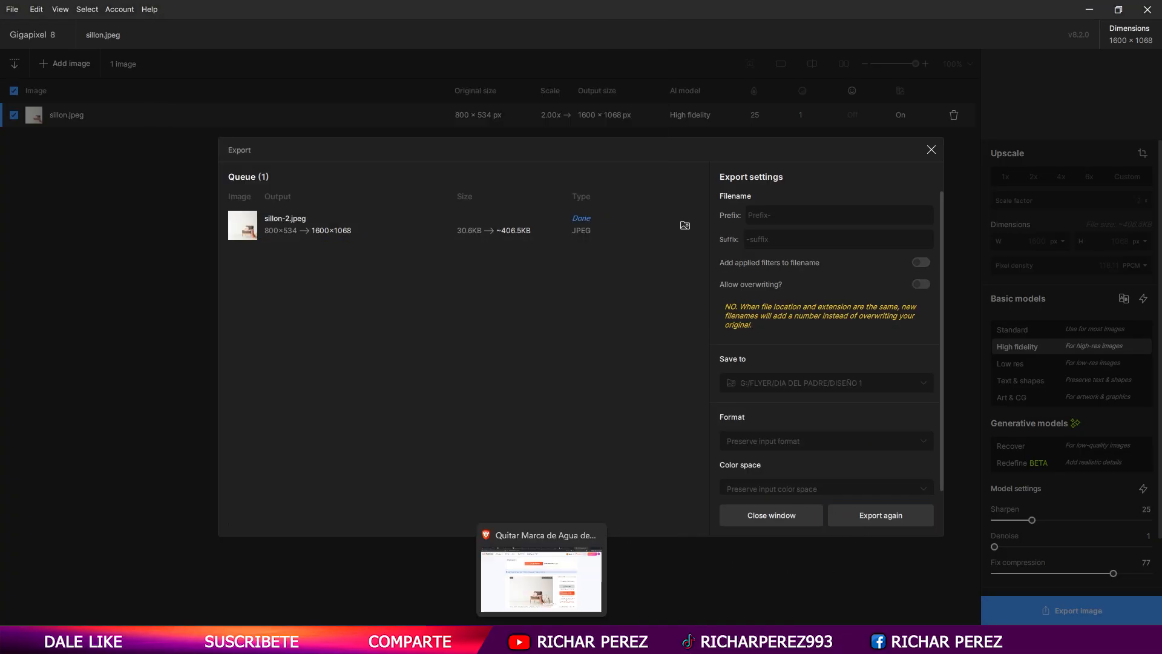
- Switch to Photoshop and place the sillon-2 image as an embedded element in the Father's Day design
left_click(542, 639)
left_click(1083, 179)
left_click(33, 8)
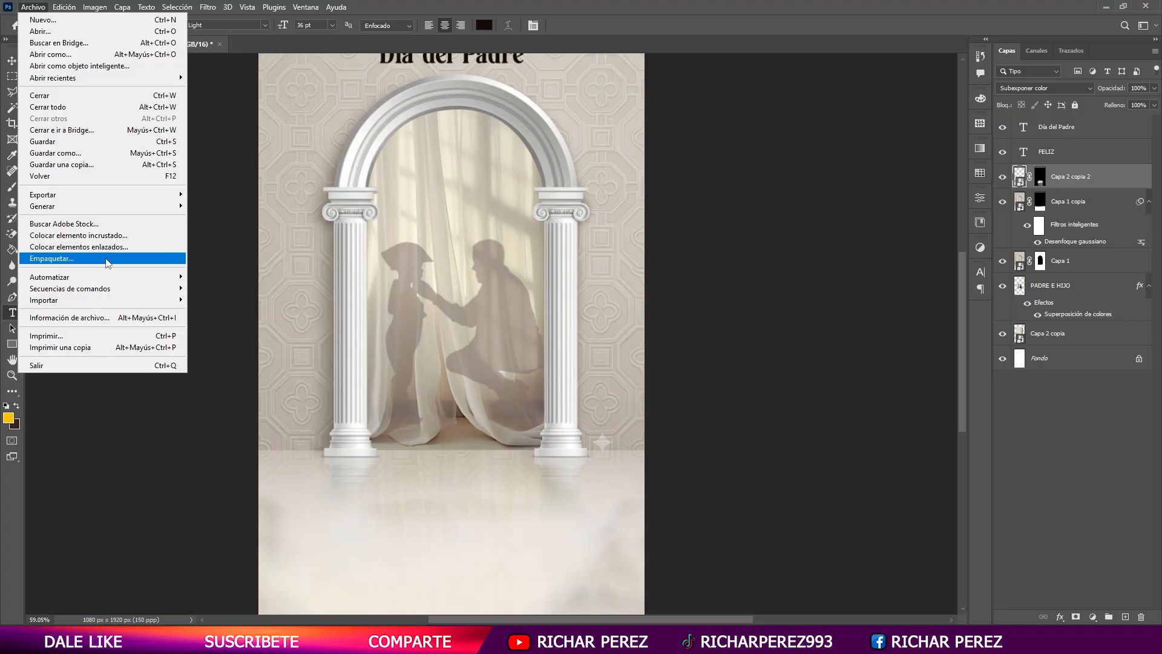
left_click(73, 236)
double_click(534, 115)
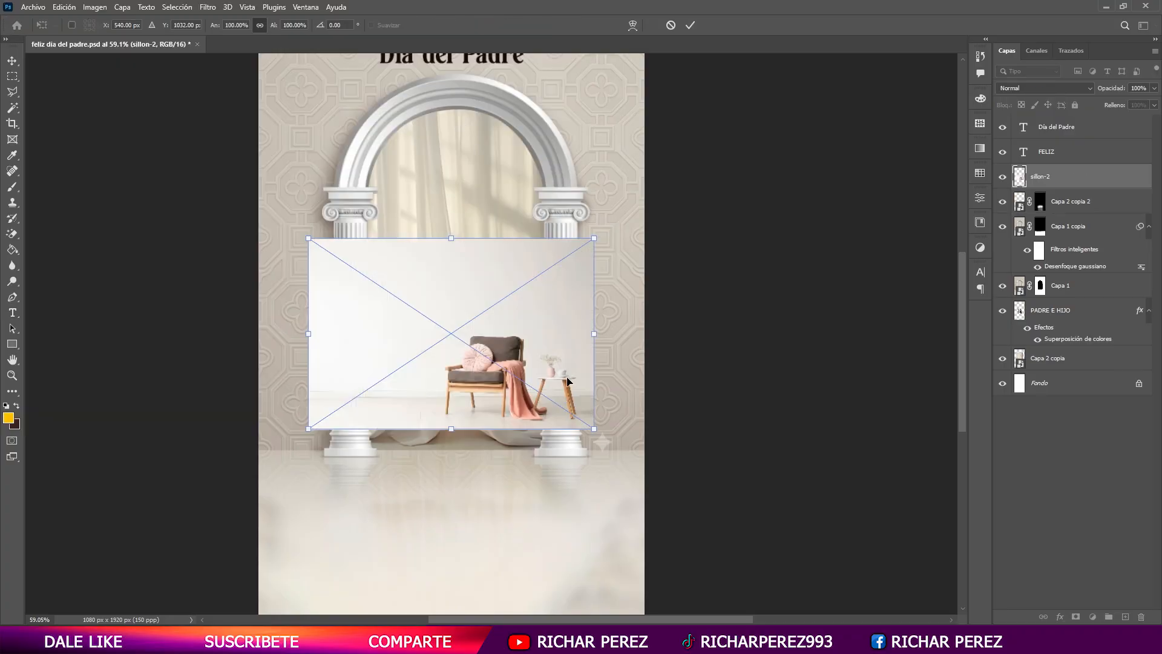
- Scale the armchair photo to about 150% and align it with the floor at 41% opacity, restoring the layer to 100%
scroll(517, 375, "down", 1)
left_click_drag(449, 381, 448, 459)
mouse_move(449, 401)
left_mouse_down()
mouse_move(470, 370)
mouse_move(455, 390)
left_mouse_up()
left_click_drag(665, 315, 687, 317)
left_click(1154, 88)
left_click_drag(1154, 101, 1121, 108)
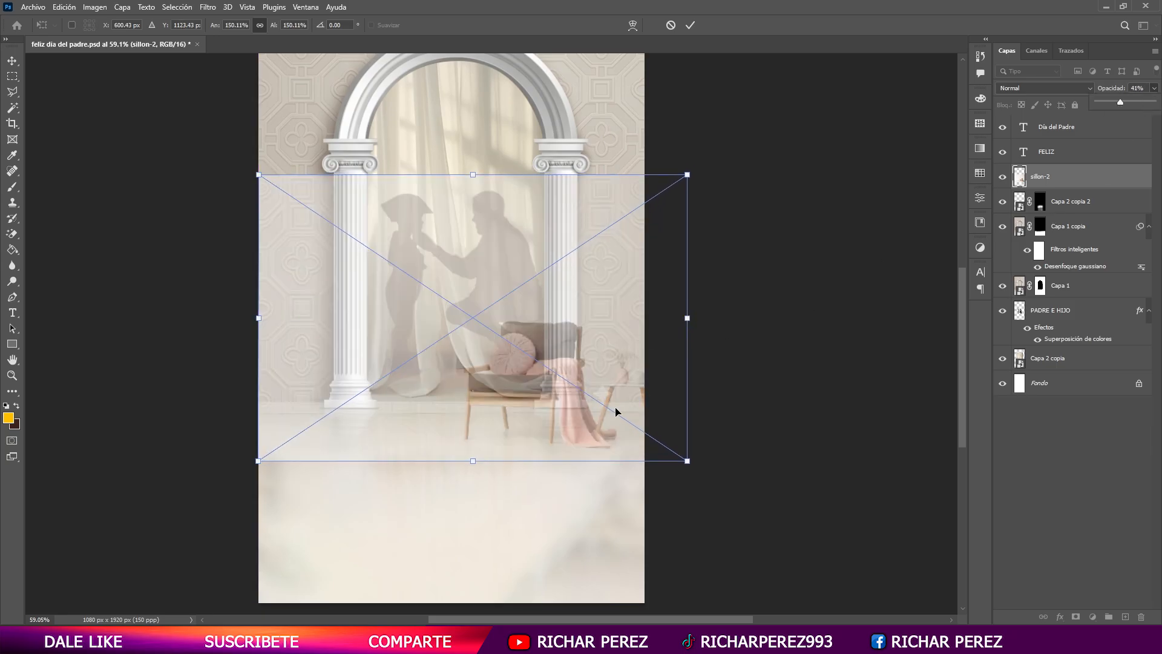
left_click_drag(484, 423, 484, 409)
key("Return")
key("t")
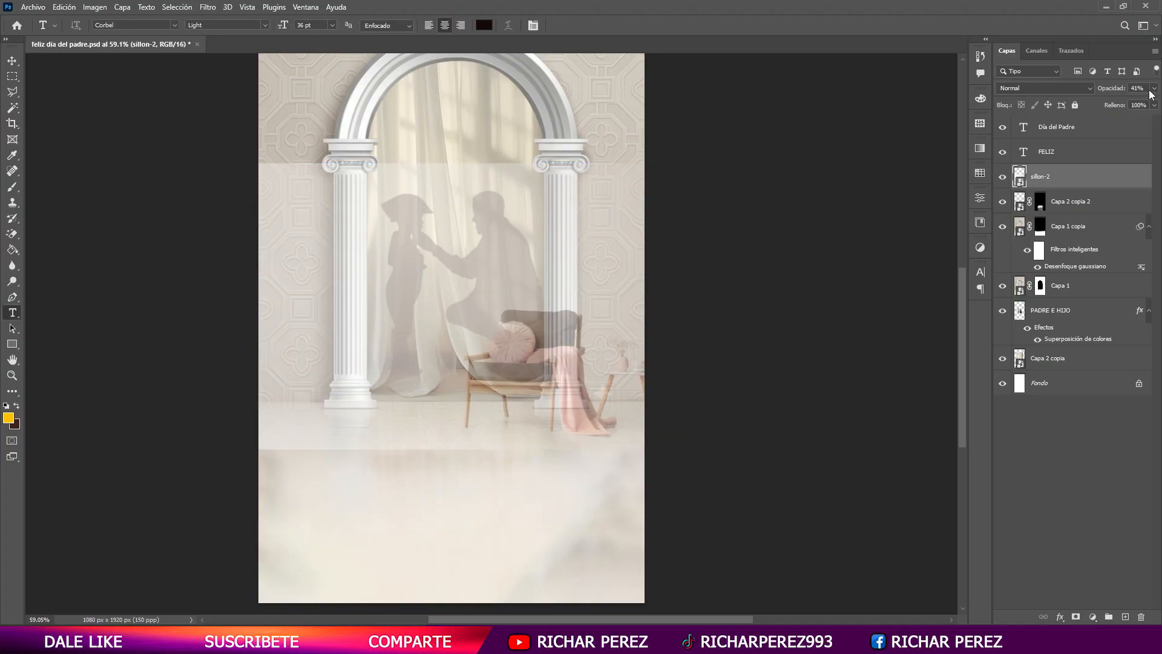
left_click_drag(1124, 101, 1153, 101)
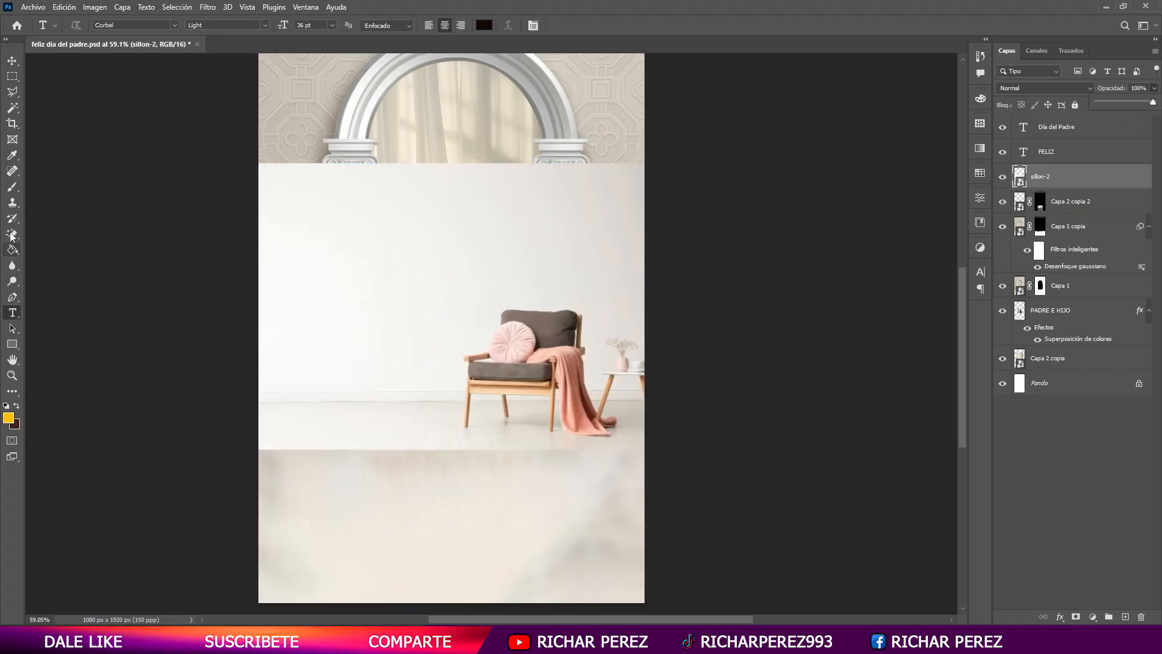
- Select the armchair's cushions, wooden frame and blanket with the Object Selection tool, adding each part to the selection
right_click(11, 107)
left_click(141, 109)
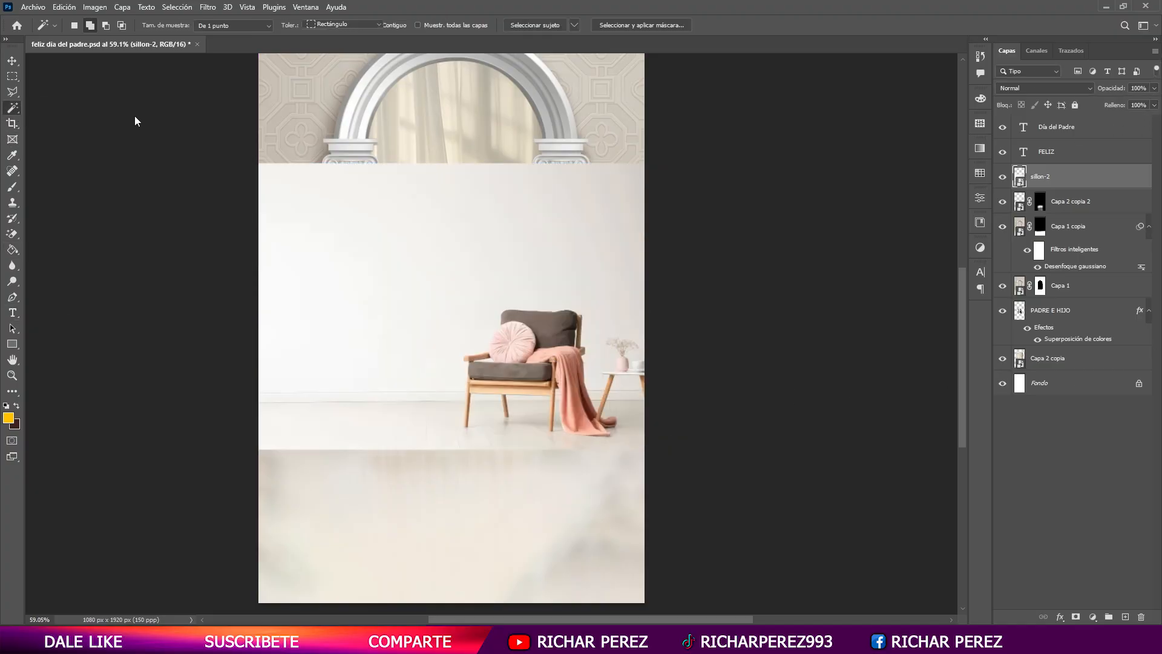
left_click(542, 362)
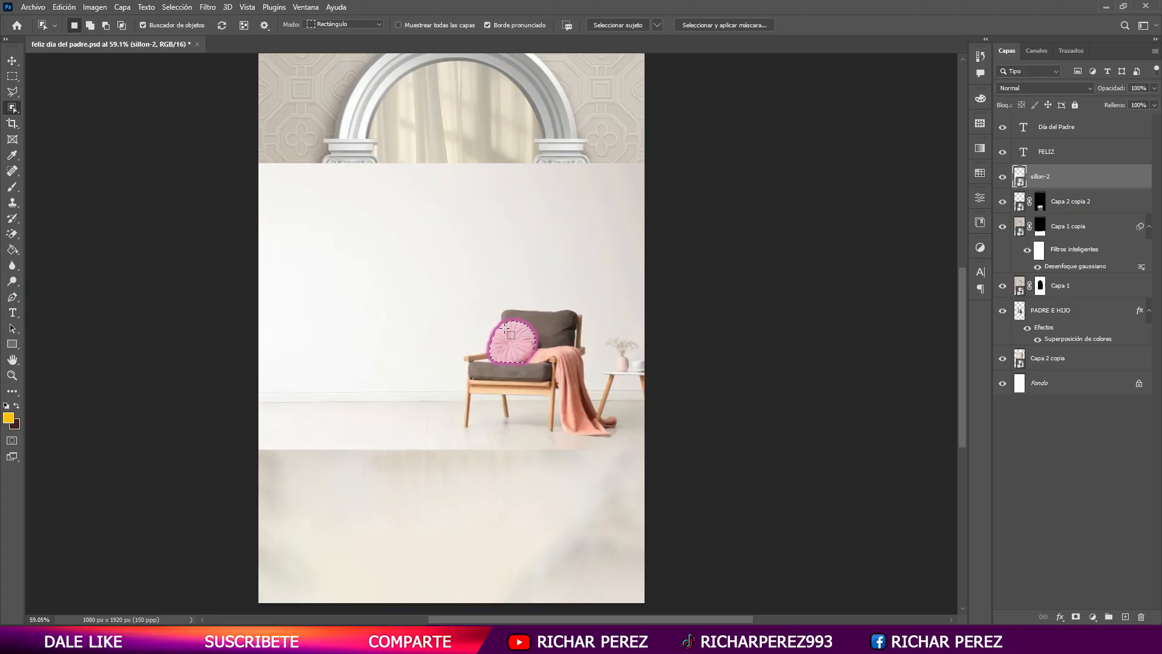
left_click(504, 328, "shift")
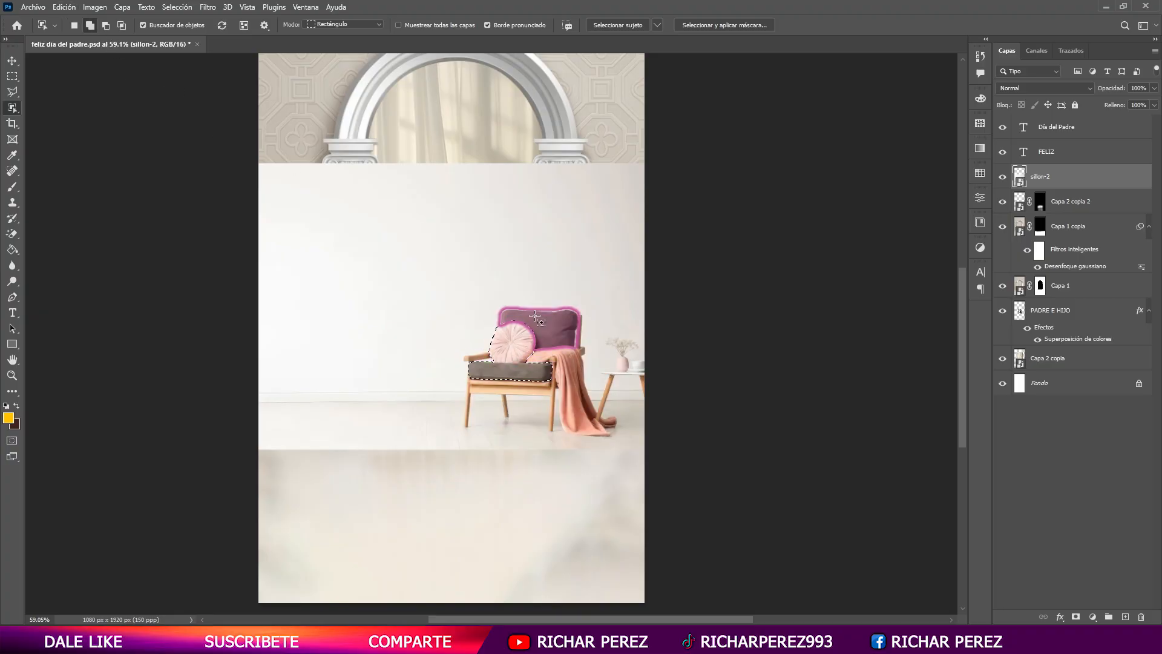
left_click(478, 387, "shift")
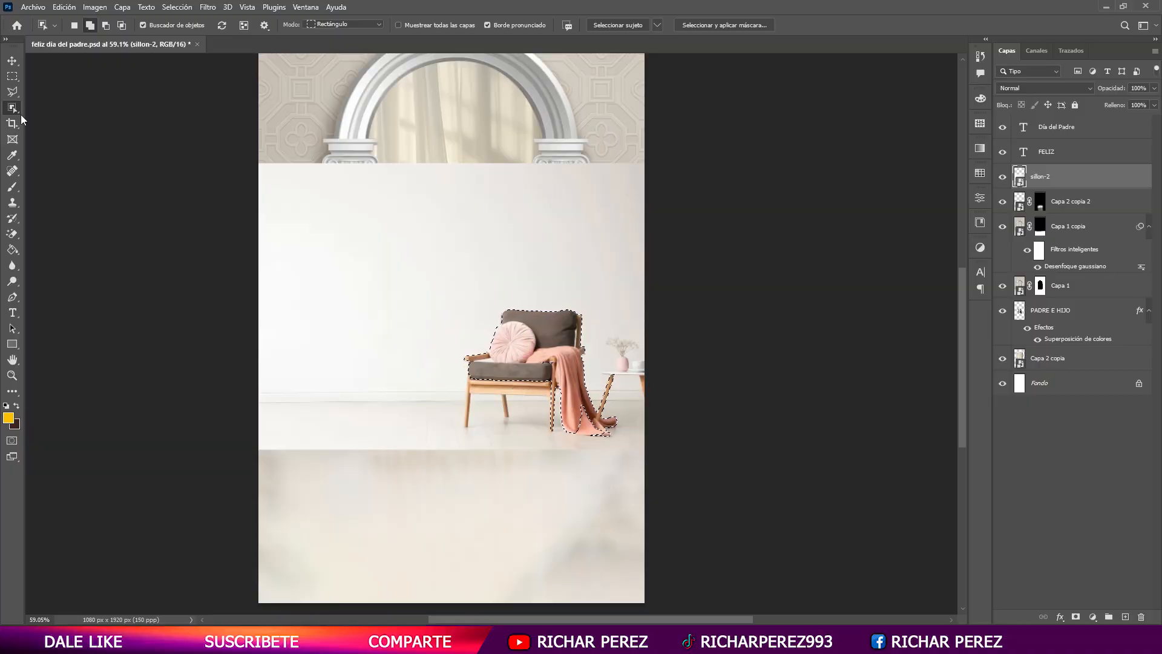
- Add the armchair's lower wooden rail and front legs to the selection with the Magic Wand, leaving out the floor
right_click(18, 112)
left_click(108, 133)
scroll(505, 381, "up", 5)
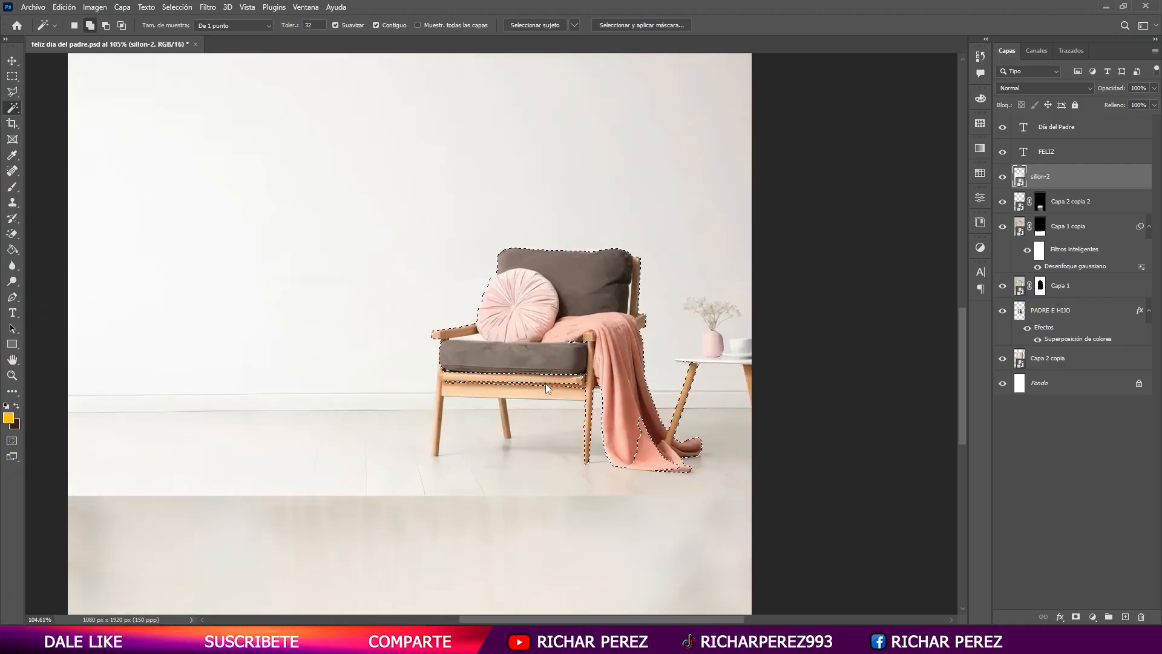
left_click(496, 386)
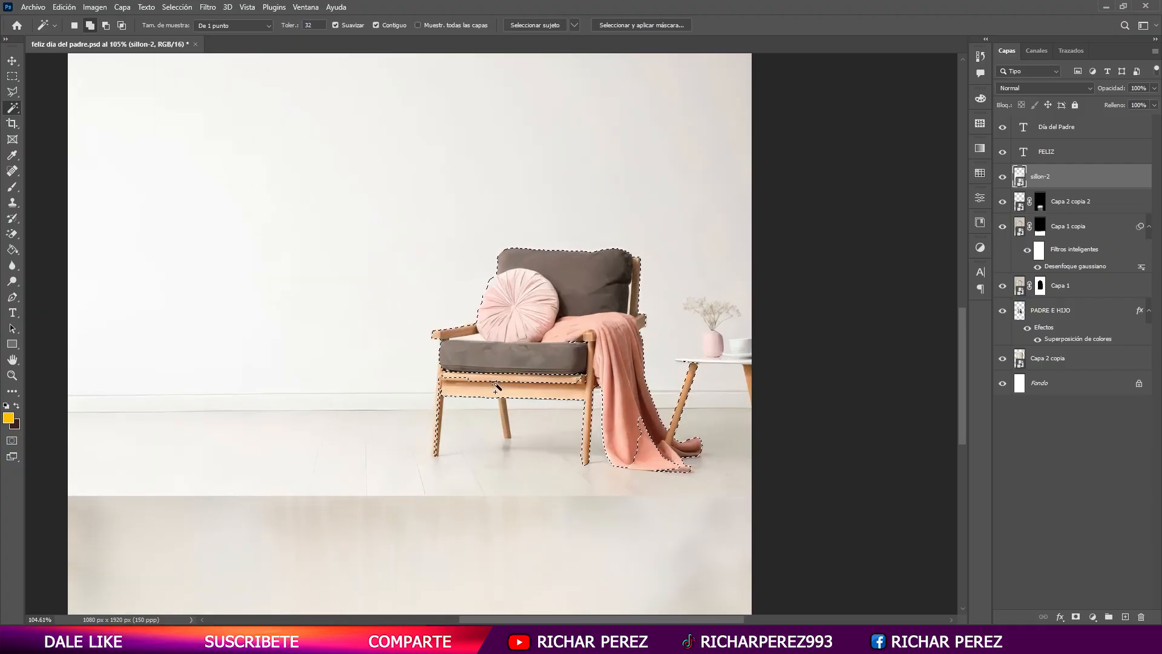
scroll(444, 408, "up", 3)
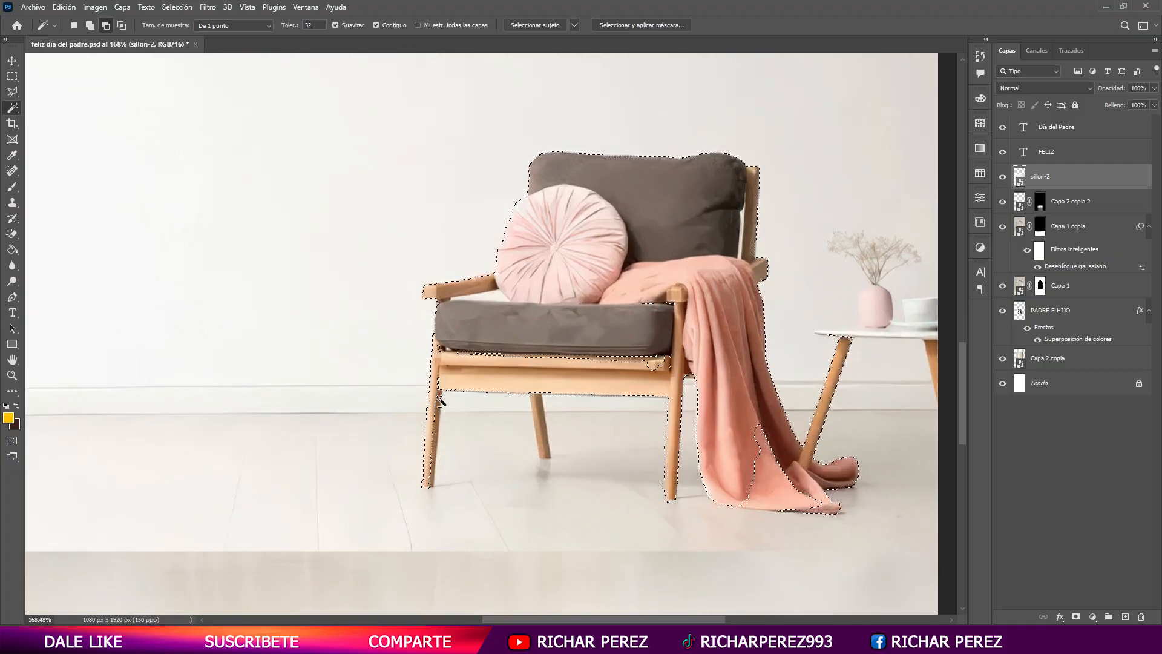
left_click(438, 390, "shift")
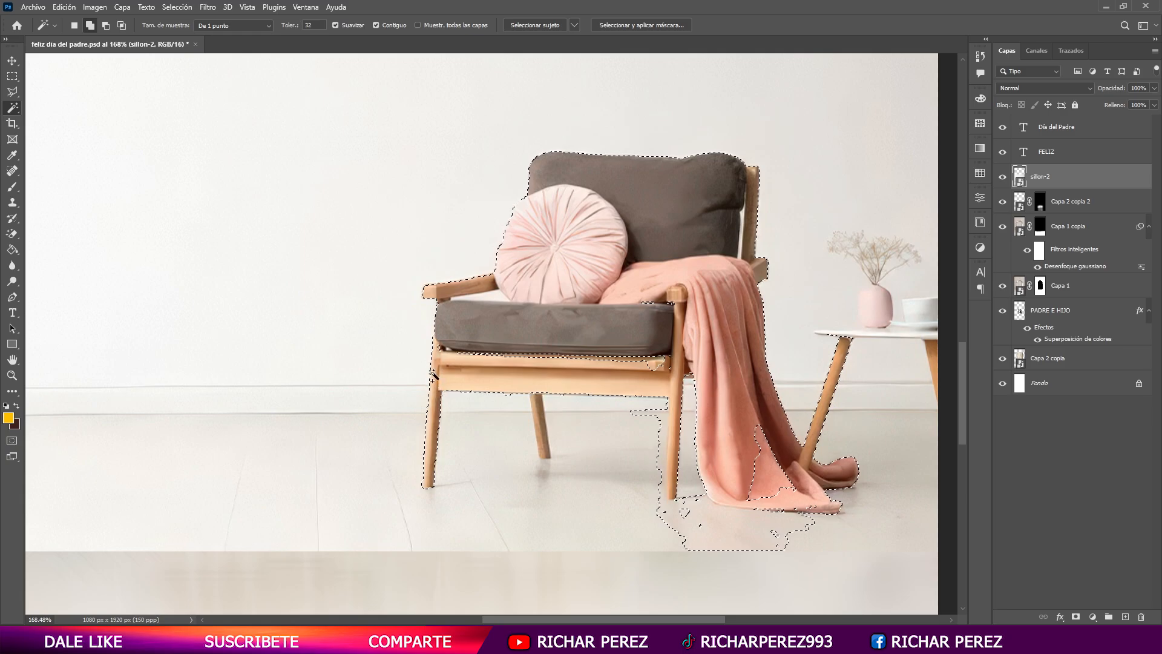
right_click(13, 108)
left_click(117, 132)
left_click(666, 425, "alt")
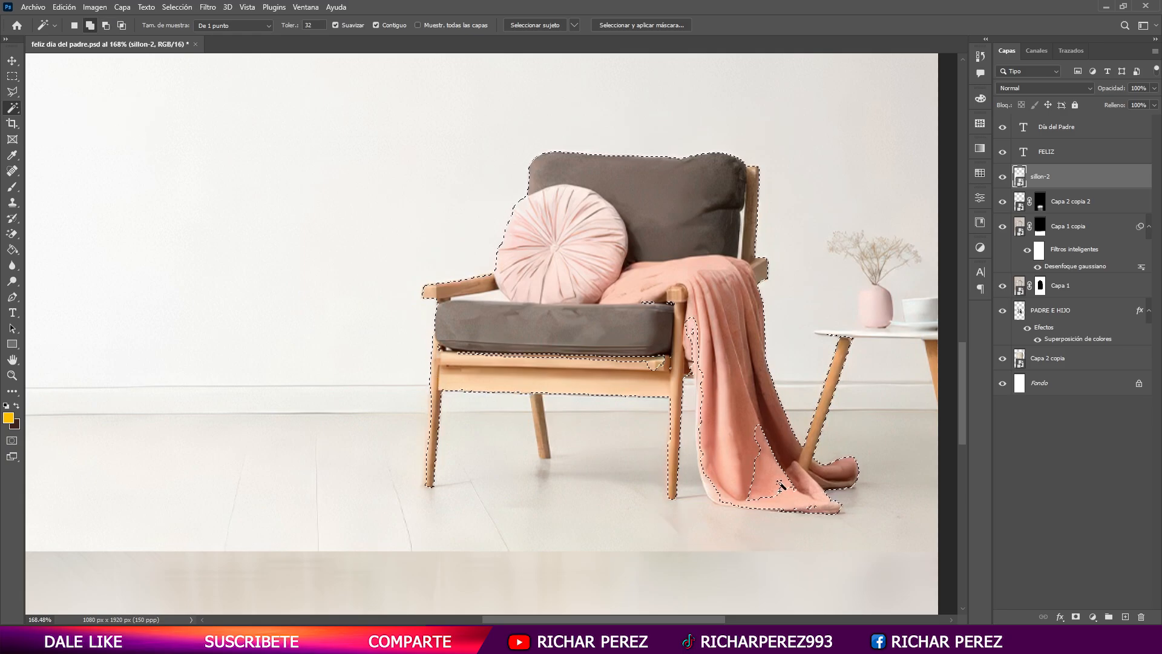
- Fill the missing areas of the pink blanket into the selection using the Quick Selection tool with a brush of about 25 px
right_click(19, 114)
left_click(91, 120)
right_click(700, 349, "alt")
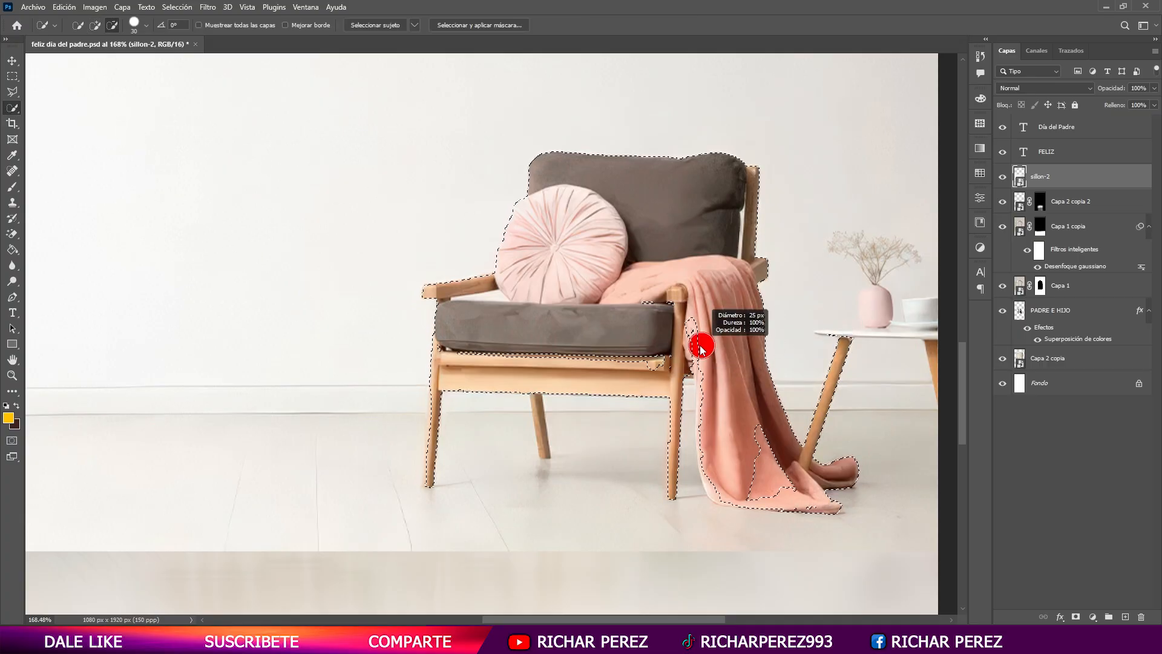
left_click(697, 340)
left_click_drag(792, 455, 781, 474)
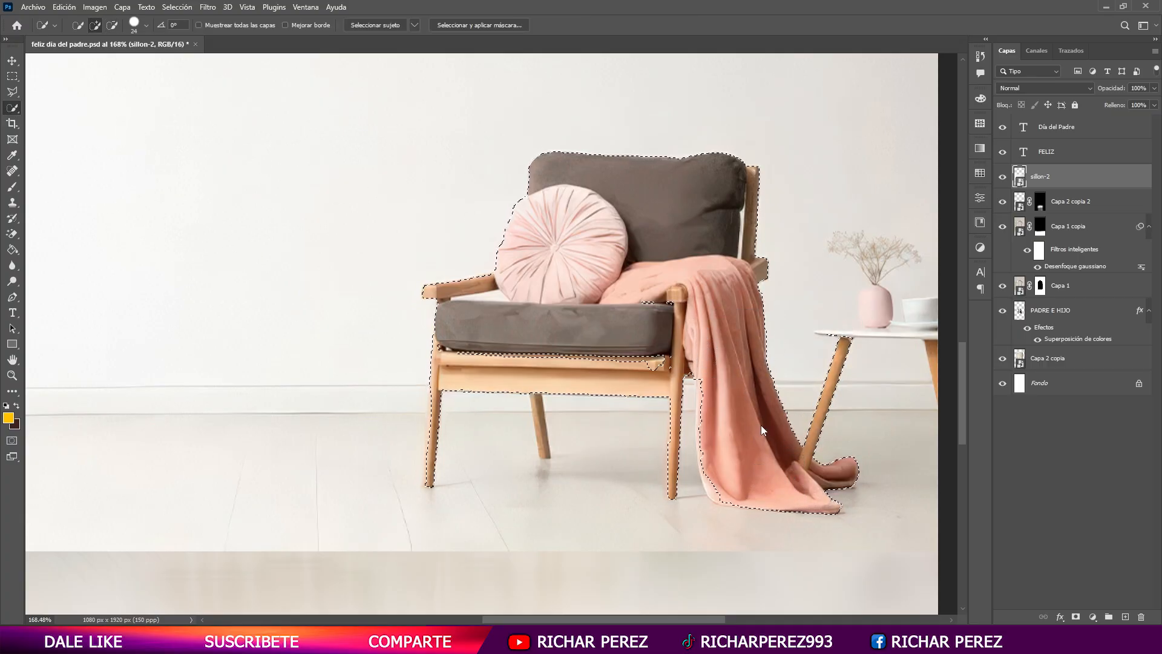
- Add the side table with its legs, vase and cup to the selection using a smaller Quick Selection brush
right_click(934, 352, "alt")
left_click_drag(932, 347, 935, 365)
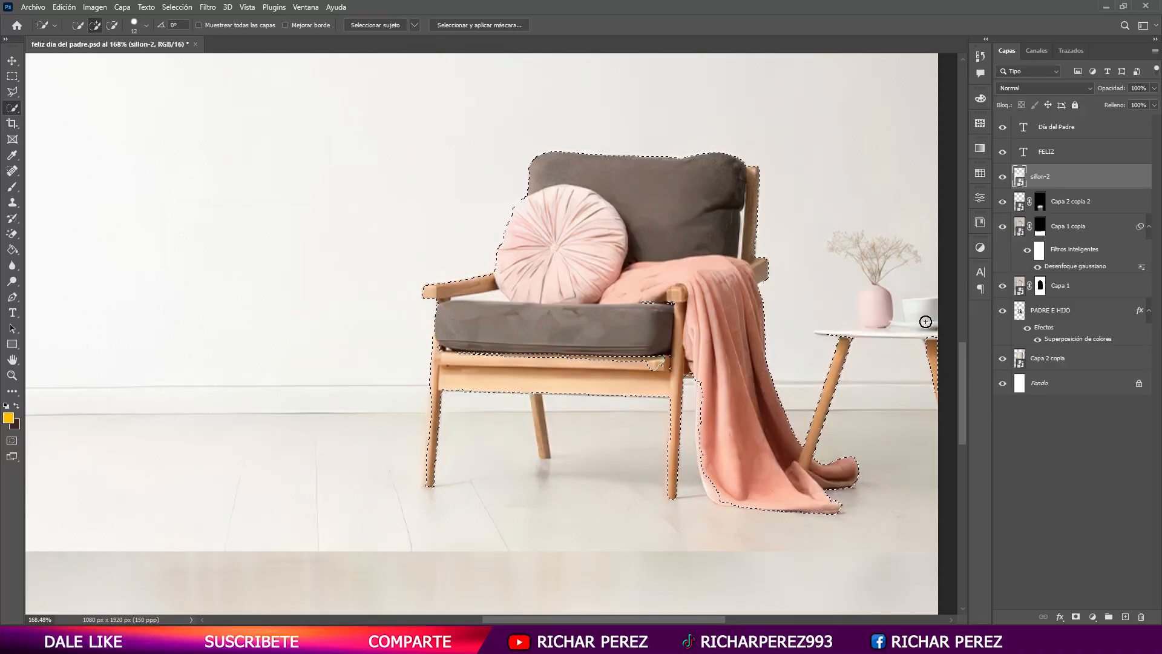
mouse_move(925, 322)
left_mouse_down()
mouse_move(888, 321)
mouse_move(869, 304)
left_mouse_up()
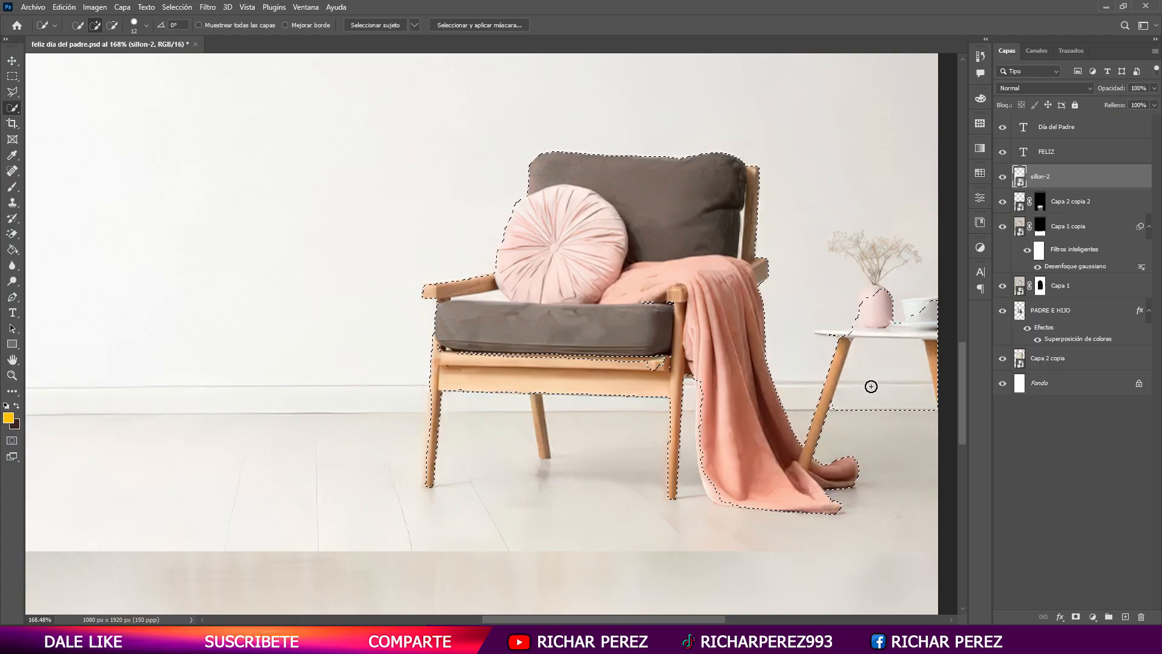
- Fill the selection gaps along the seat rail and refine the edge between the front leg and the blanket with a 5 px brush
mouse_move(655, 363)
left_mouse_down()
mouse_move(674, 346)
mouse_move(668, 359)
mouse_move(669, 312)
left_mouse_up()
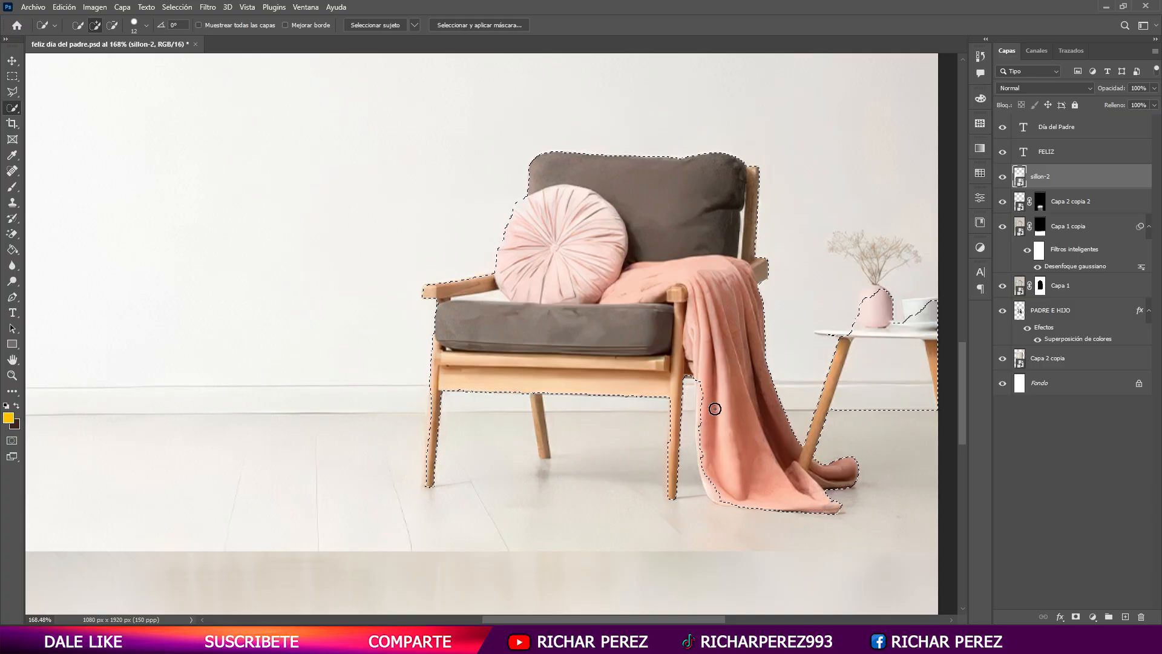
scroll(704, 396, "up", 3)
left_click_drag(704, 386, 698, 382)
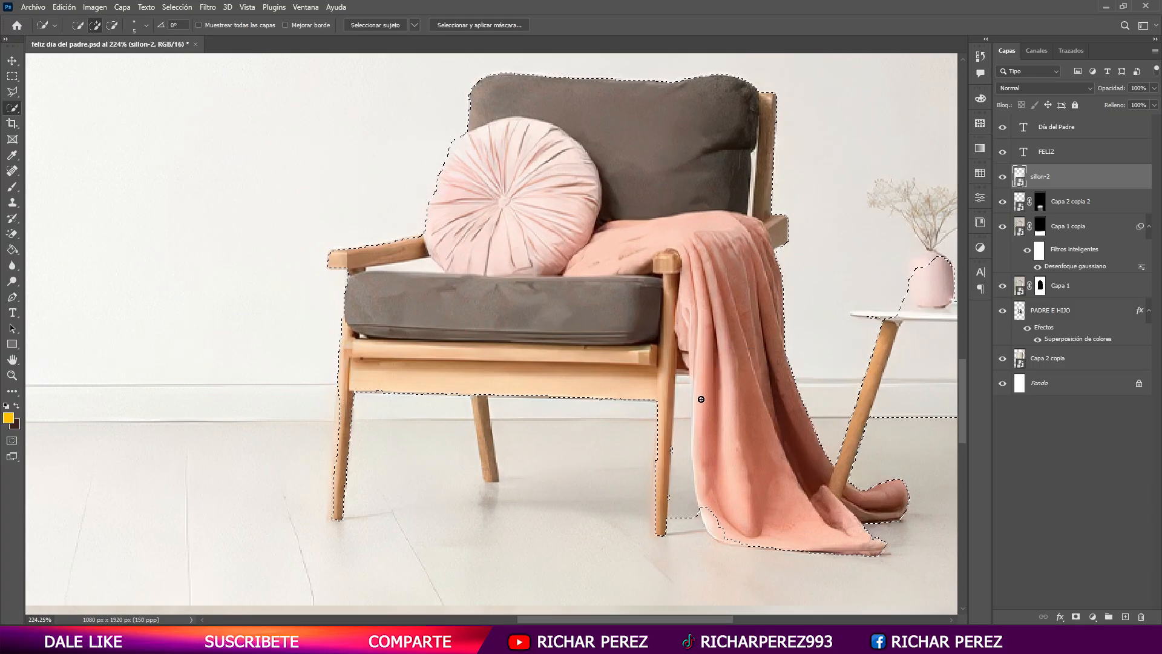
scroll(436, 486, "down", 4)
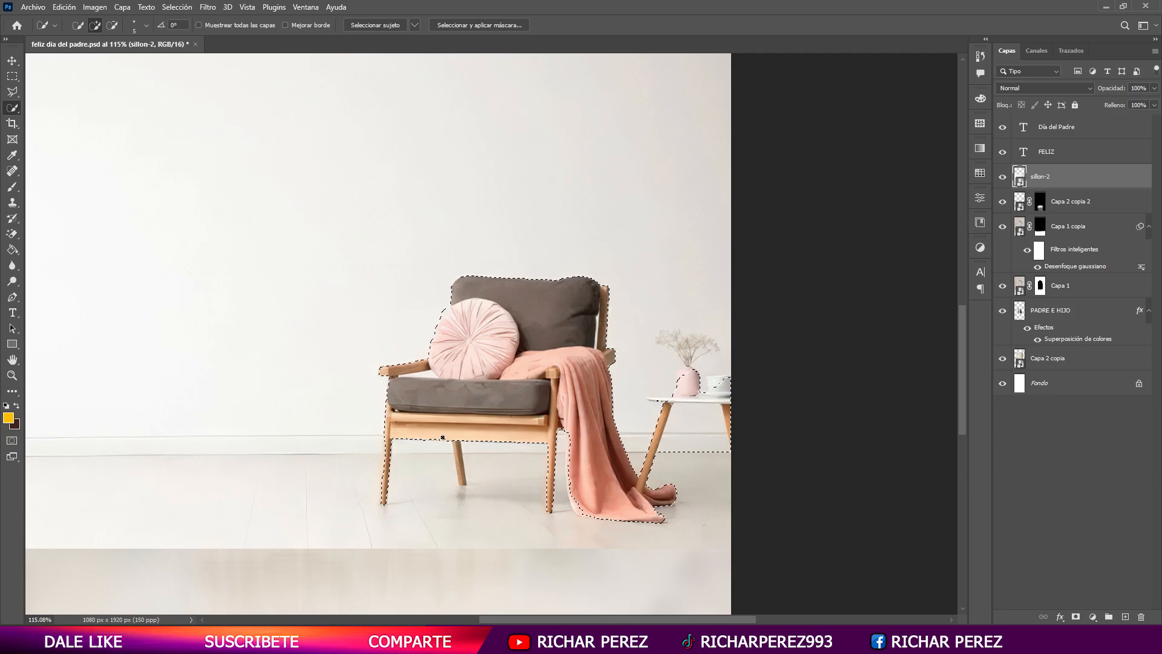
left_click(1075, 616)
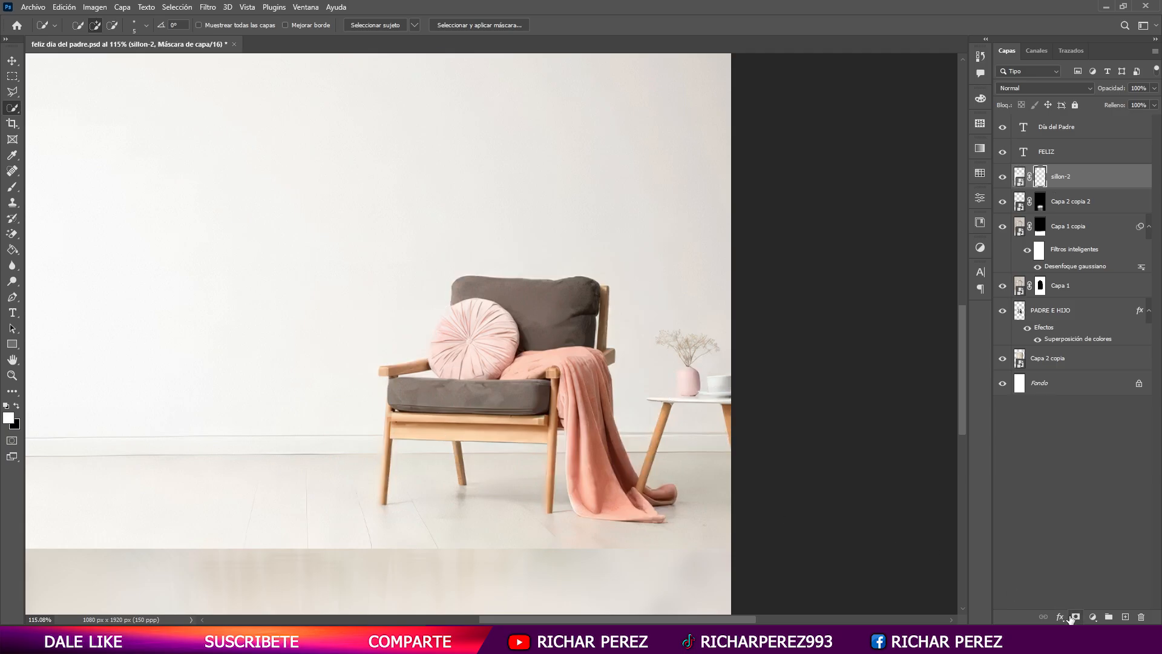
key("b")
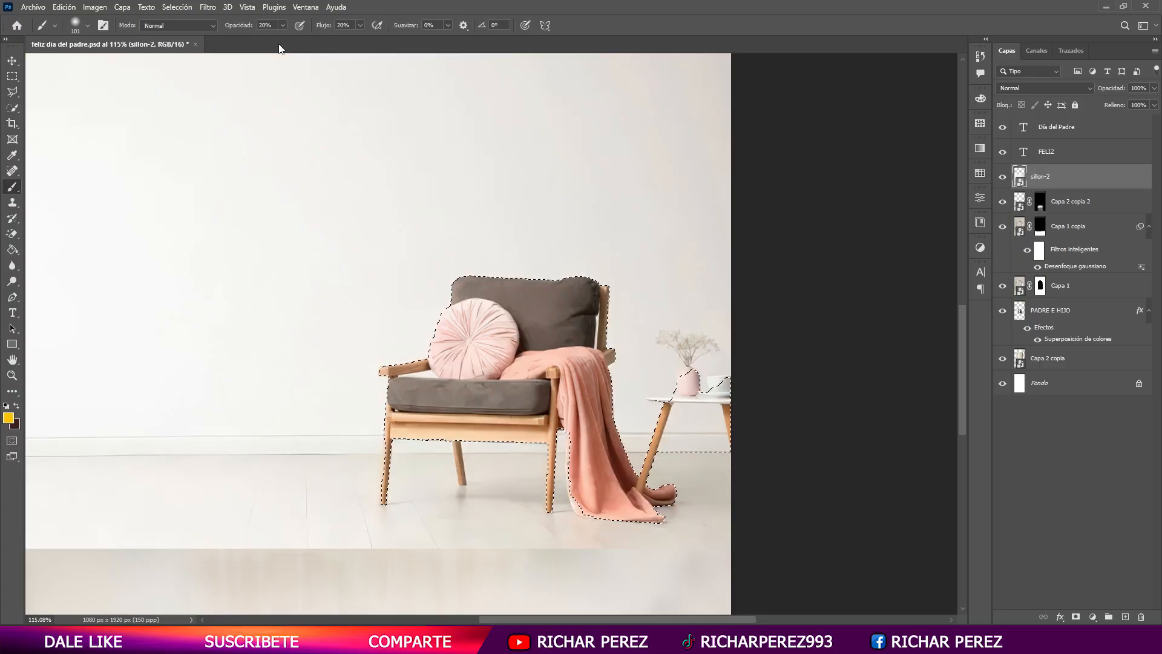
scroll(387, 303, "up", 3)
left_click(17, 112)
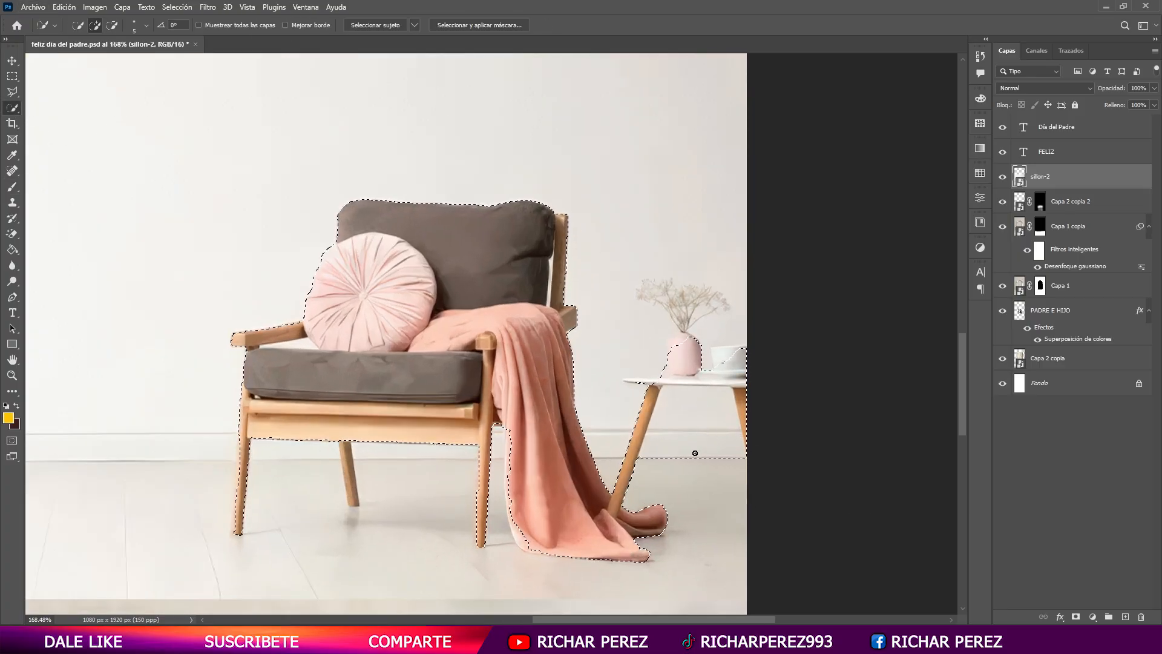
- Exclude the wall between the table legs and include the chair's rear leg in the selection, and mask the sillon-2 layer with it
mouse_move(700, 446)
left_mouse_down()
mouse_move(680, 429)
mouse_move(655, 455)
left_mouse_up()
left_click_drag(349, 492, 340, 493)
left_click_drag(344, 445, 353, 498)
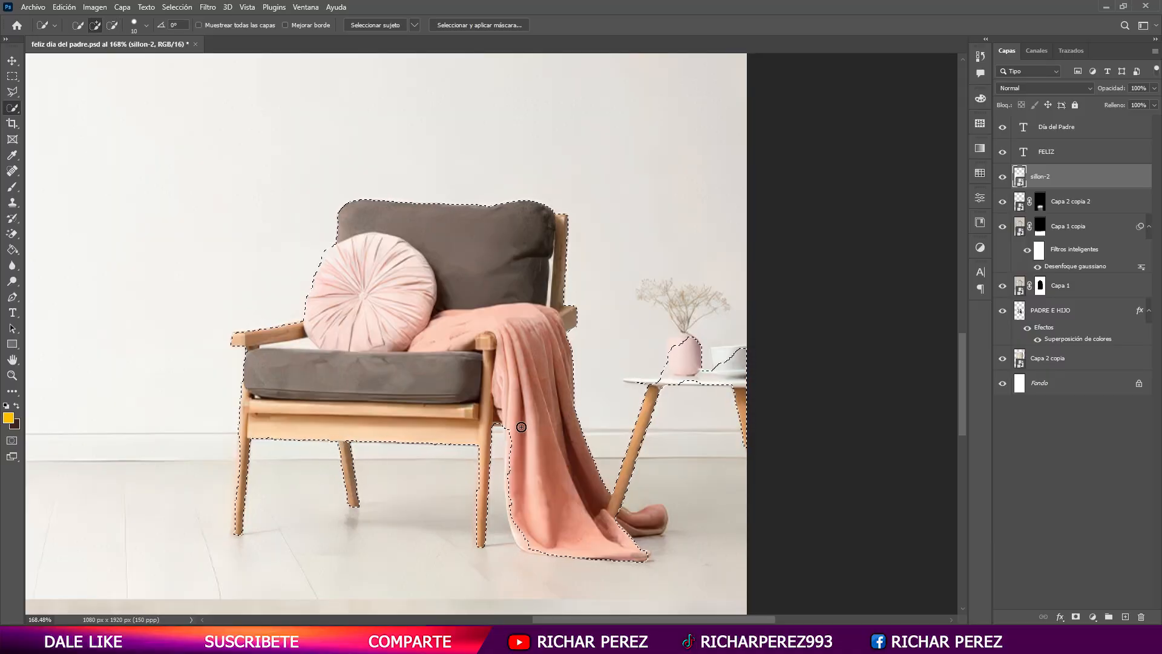
left_click(1075, 616)
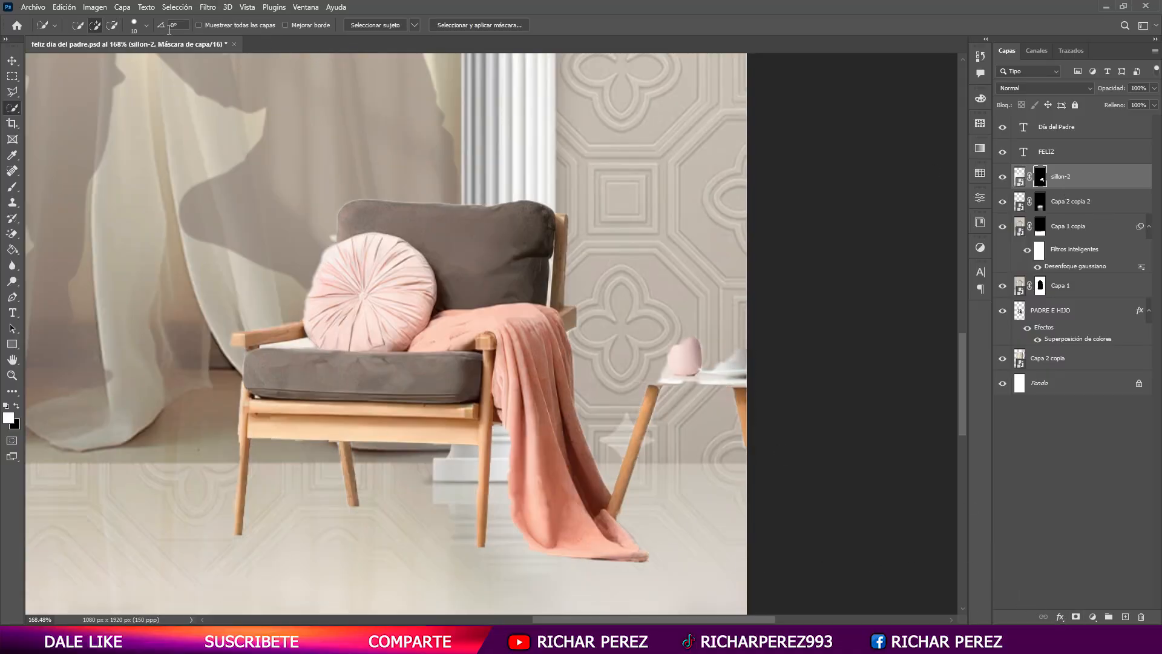
- Set the brush to 100% opacity and 100% flow and paint white on the sillon-2 mask to reveal the blanket's end and nearby floor
key("b")
left_click(282, 24)
left_click(360, 25)
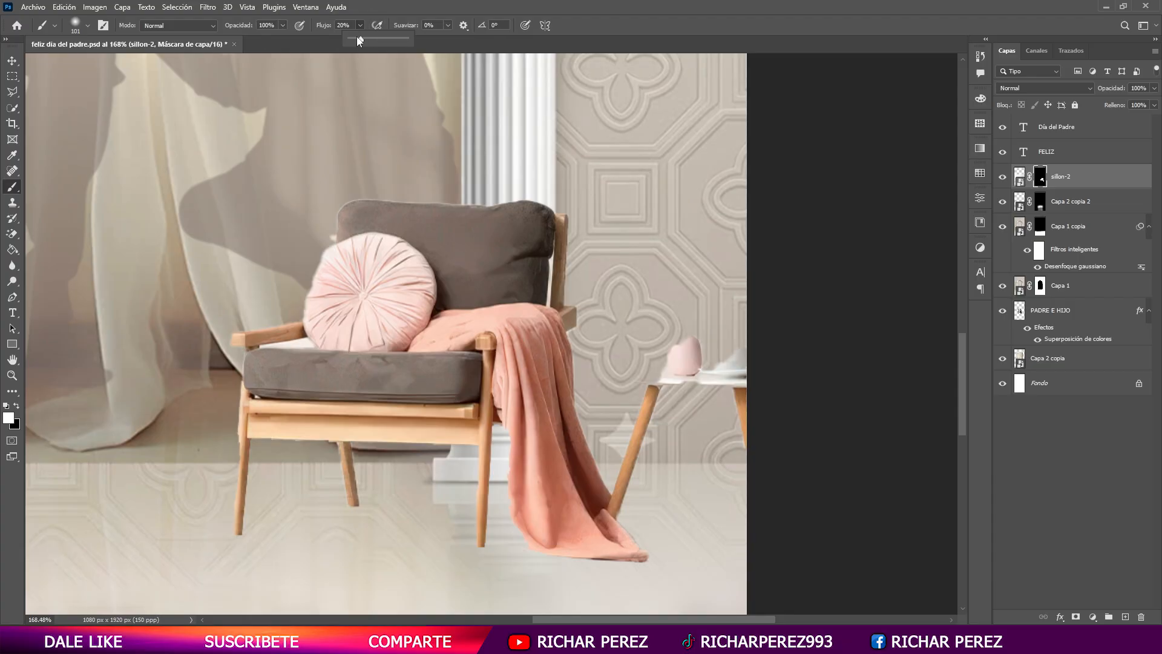
left_click_drag(357, 40, 409, 38)
left_click_drag(641, 541, 682, 550)
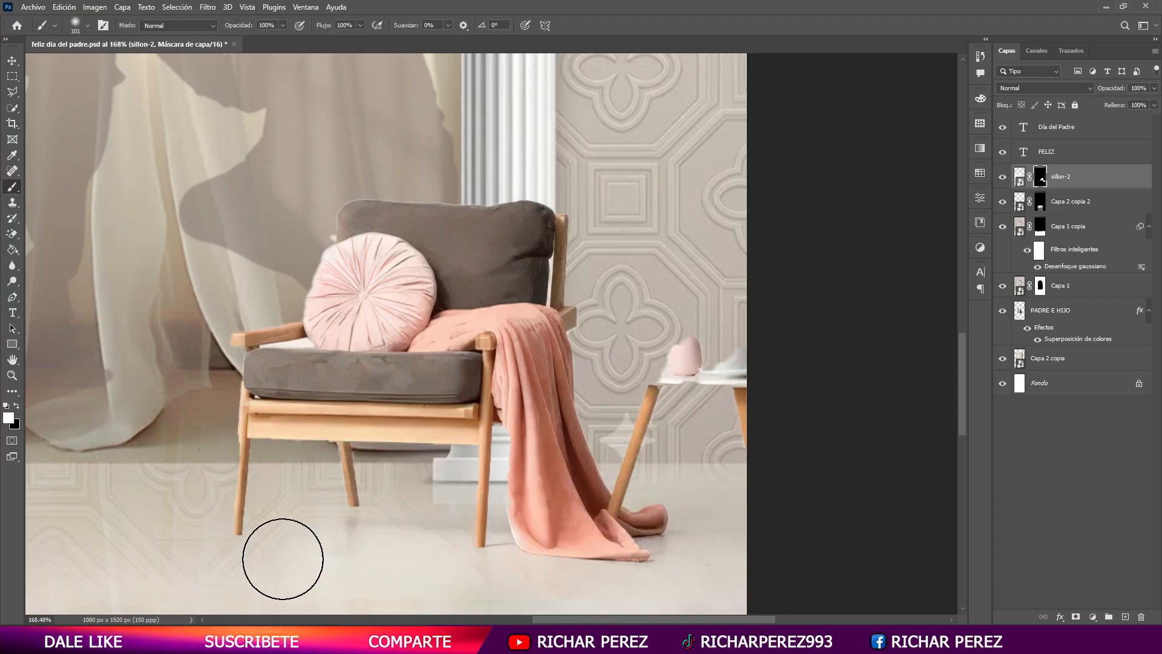
- Undo the last mask stroke and paint white on the sillon-2 mask to reveal its glossy floor under the chair and toward the far column
scroll(446, 532, "down", 1)
scroll(257, 490, "left", 4)
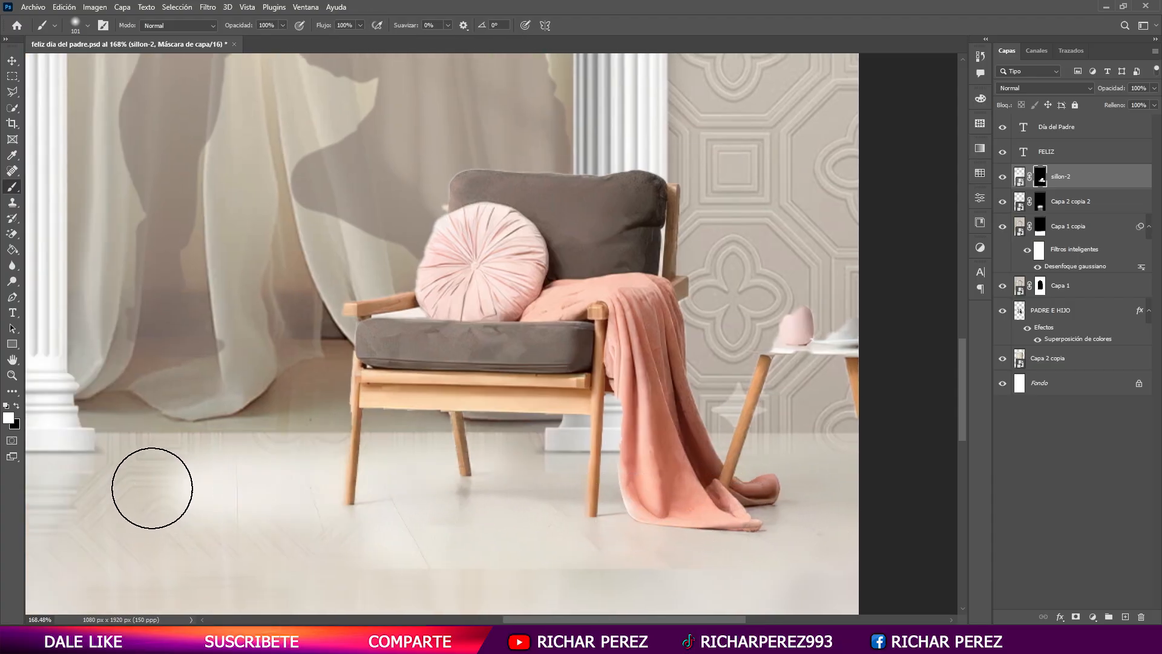
key("ctrl+z")
mouse_move(229, 484)
left_mouse_down()
mouse_move(332, 457)
mouse_move(469, 490)
mouse_move(567, 472)
left_mouse_up()
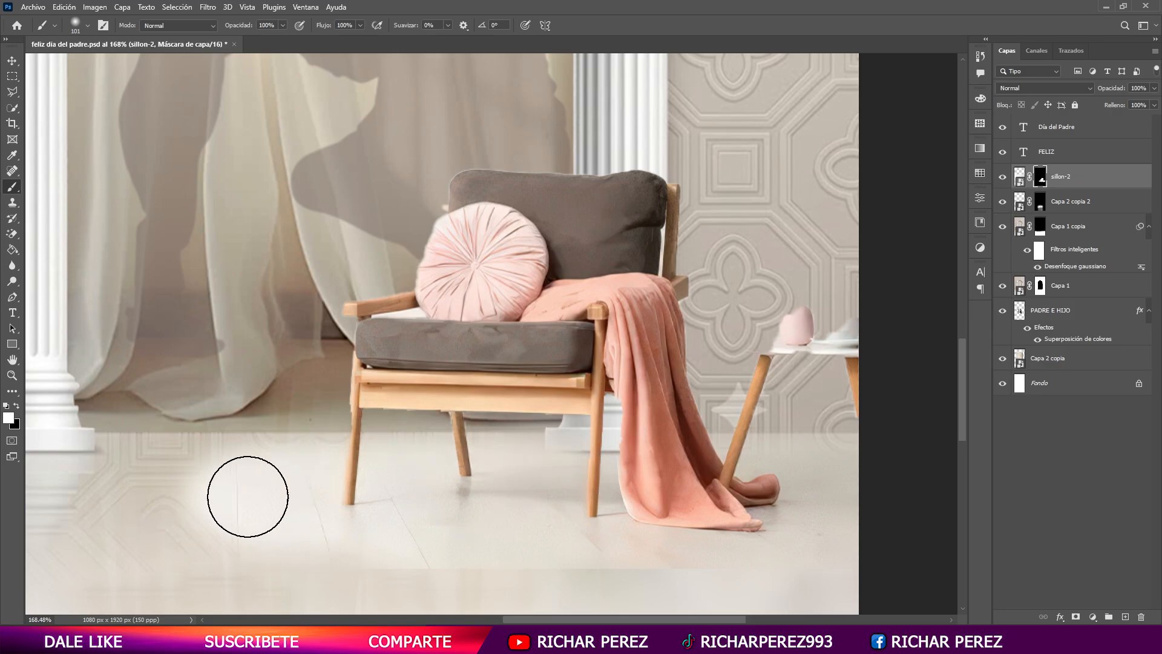
left_click_drag(412, 475, 363, 478)
mouse_move(189, 505)
left_mouse_down()
mouse_move(405, 480)
mouse_move(428, 449)
left_mouse_up()
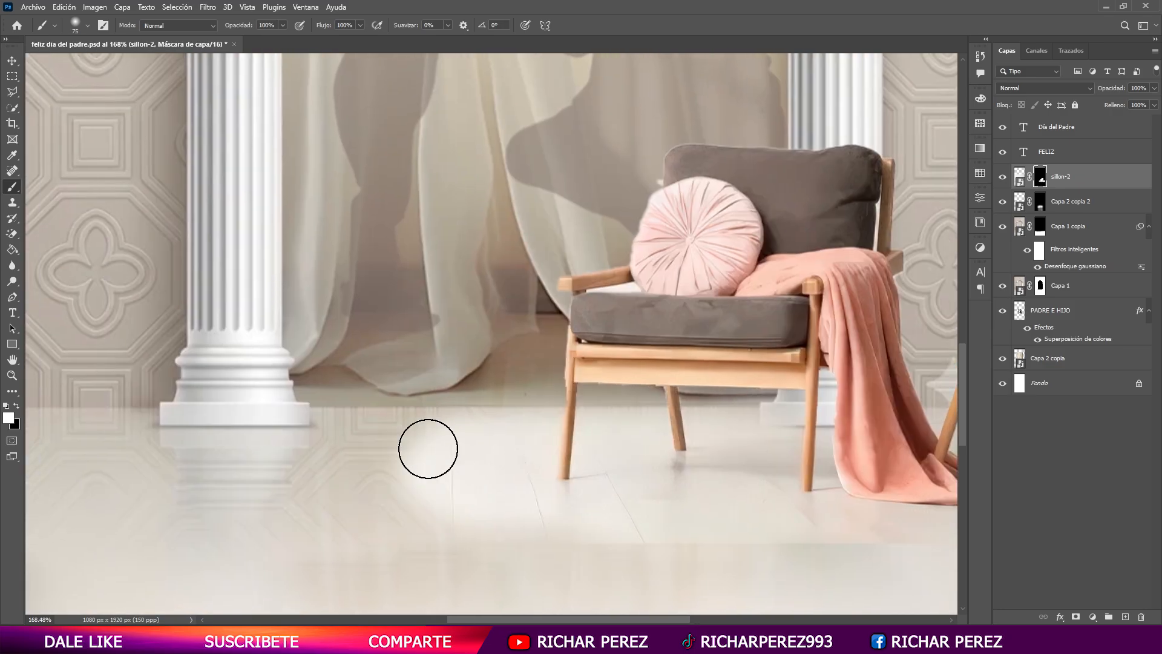
left_click_drag(180, 532, 402, 418)
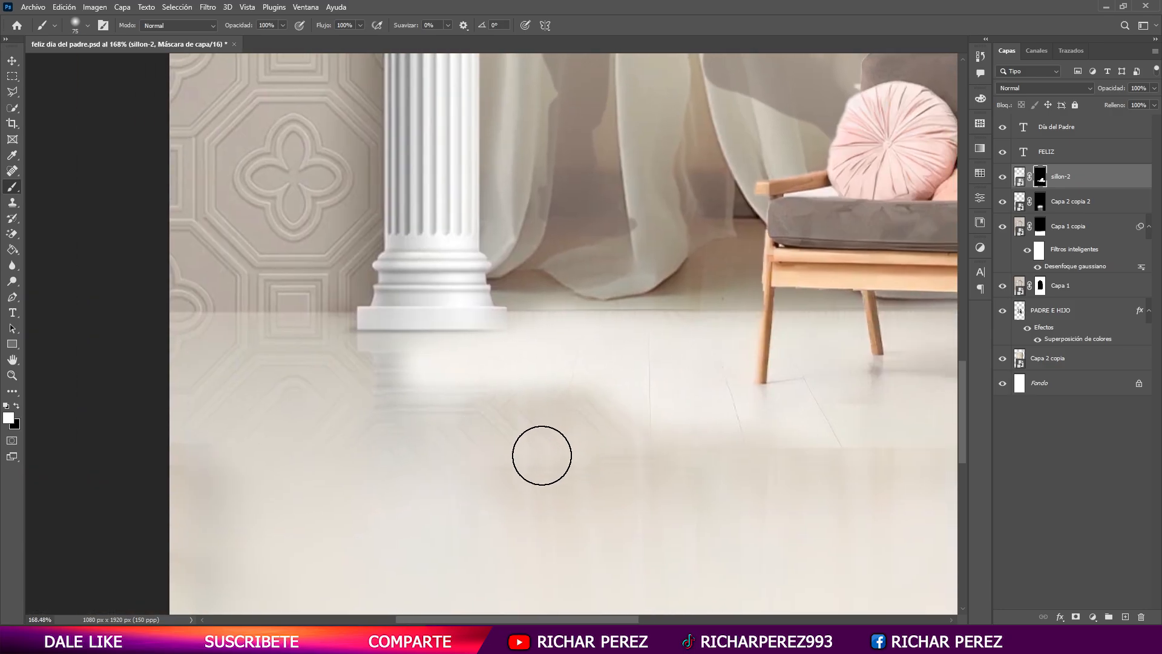
scroll(515, 434, "down", 8)
mouse_move(680, 475)
left_mouse_down()
mouse_move(604, 449)
mouse_move(634, 416)
left_mouse_up()
- Blend the revealed floor's edges into the reflection by painting black and white on the mask, with brush opacity and flow at 50%
key("x")
mouse_move(376, 383)
left_mouse_down()
mouse_move(446, 394)
mouse_move(481, 418)
mouse_move(487, 394)
mouse_move(611, 394)
left_mouse_up()
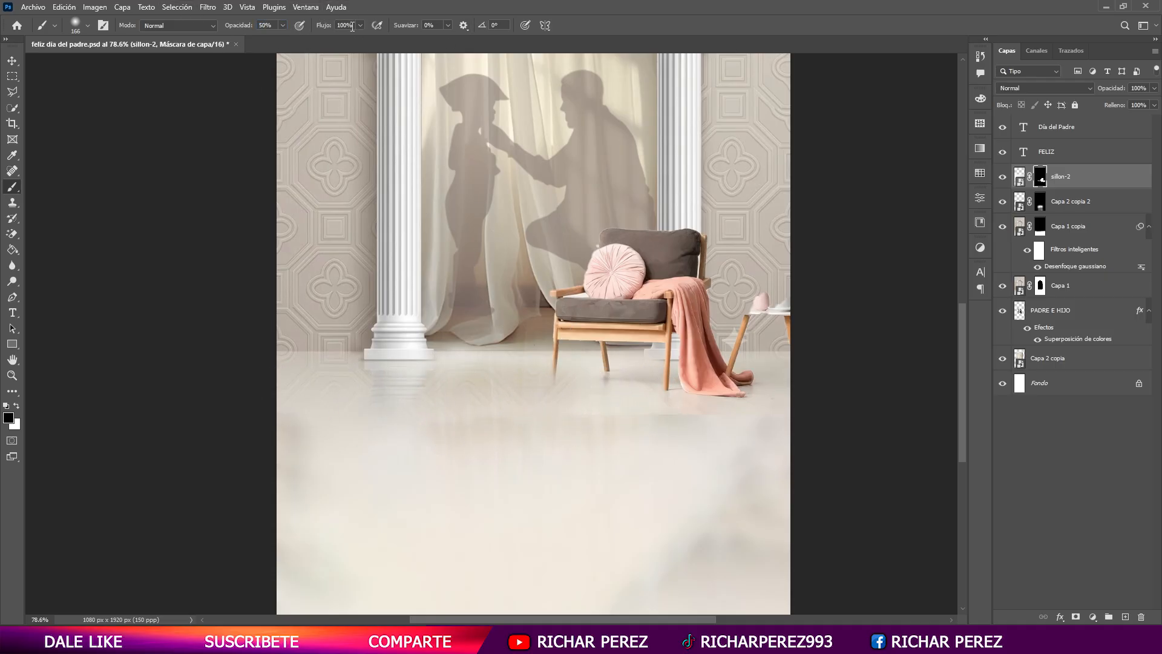
type("50")
key("Return")
key("x")
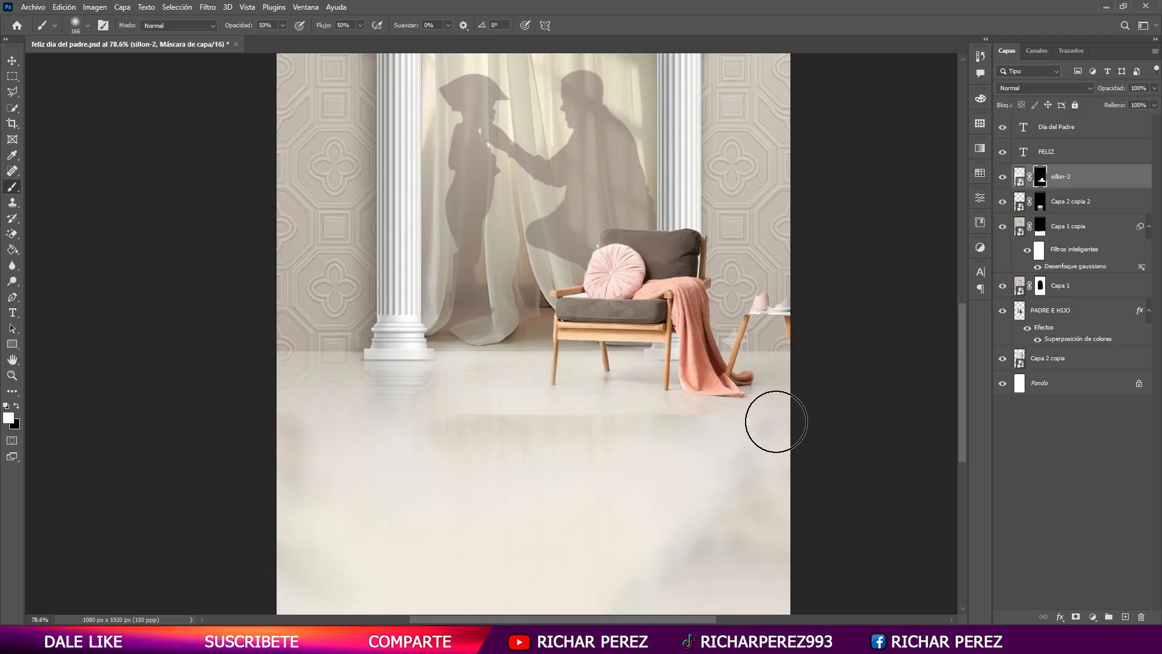
key("x")
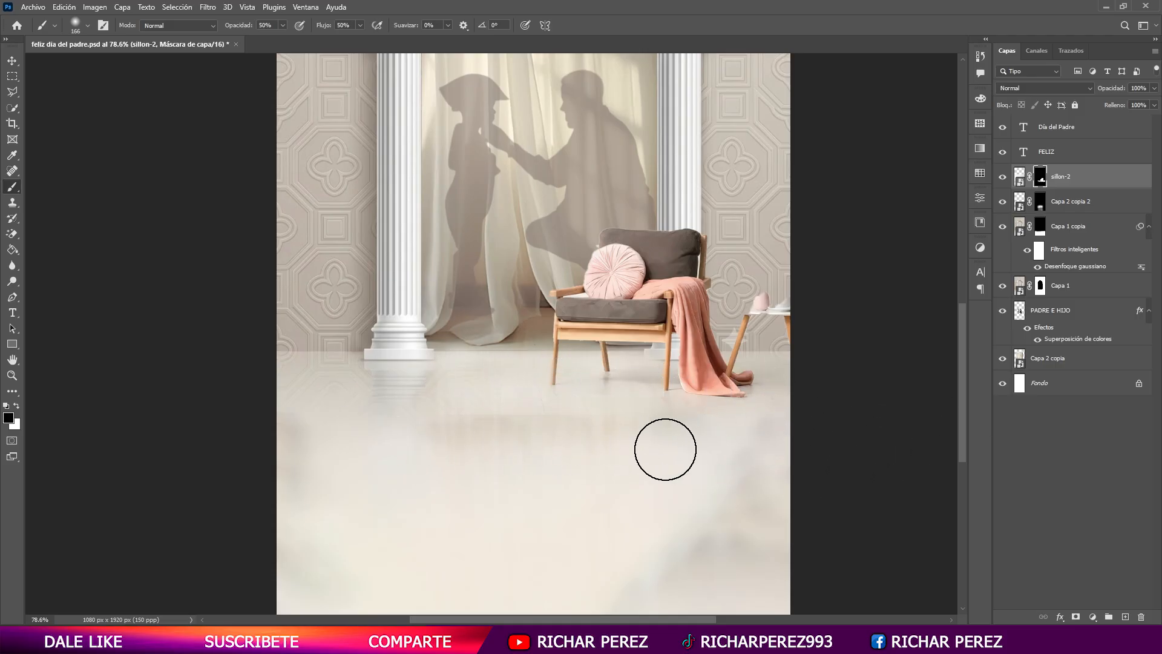
scroll(456, 466, "down", 3)
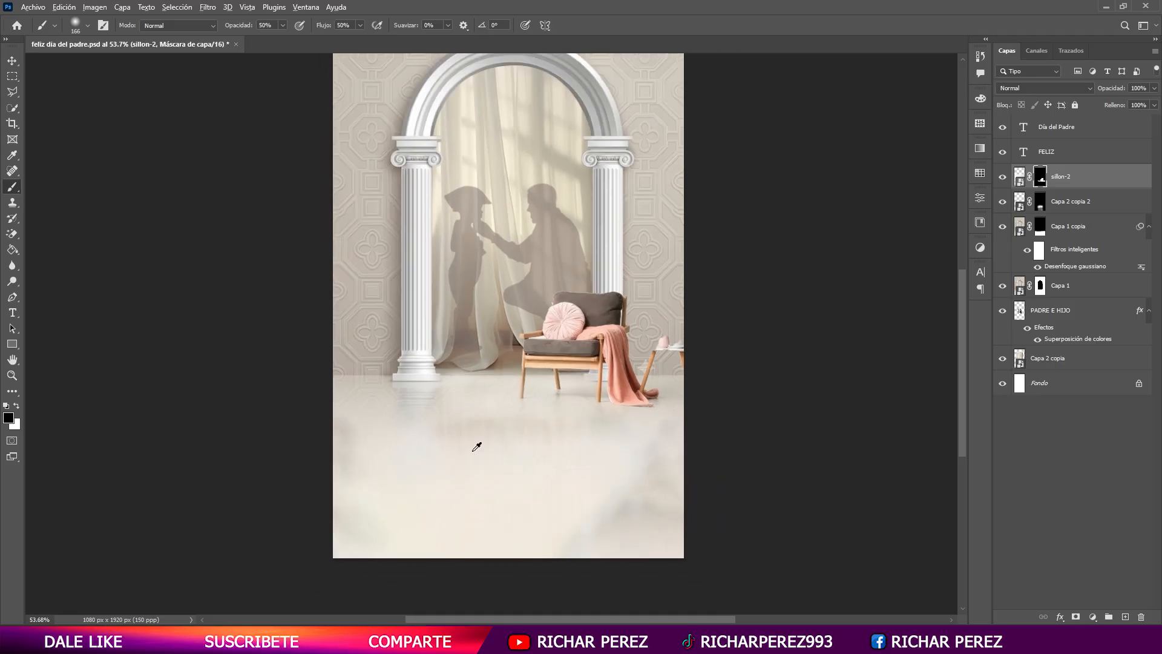
scroll(520, 375, "up", 4)
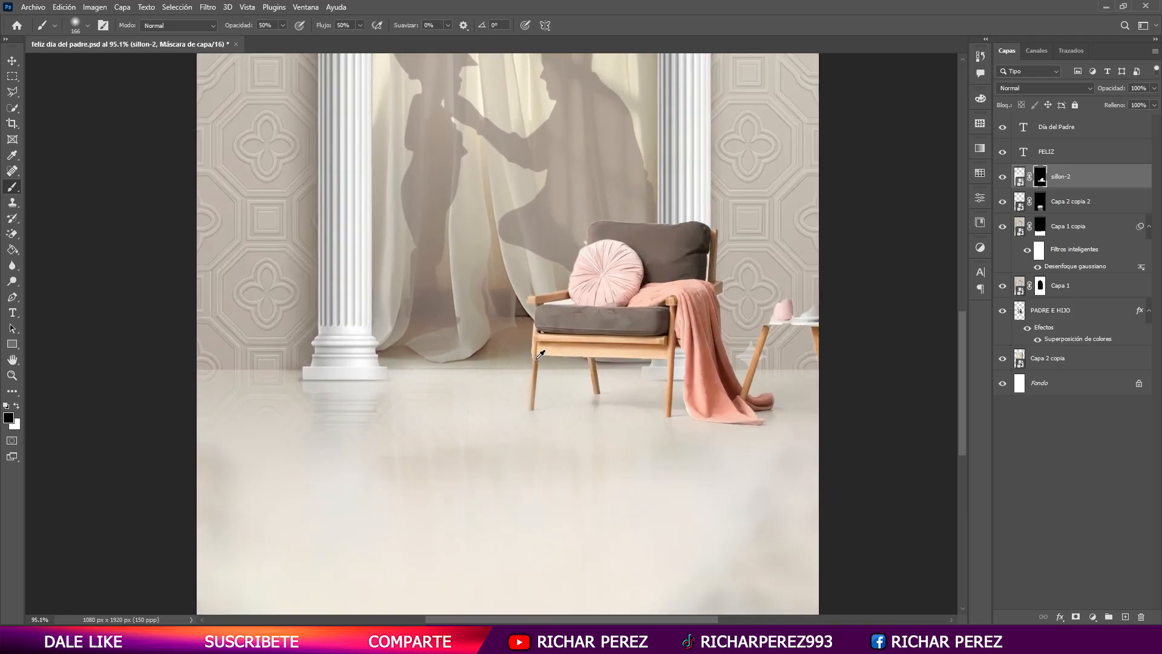
scroll(589, 281, "down", 4)
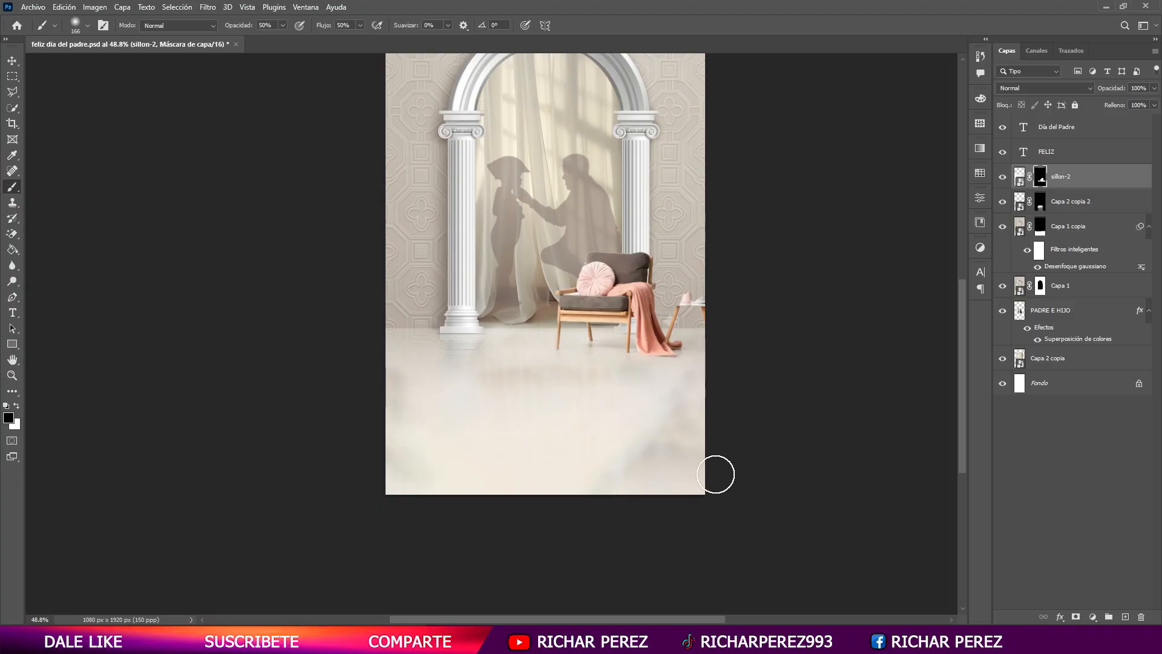
- Switch to the browser, go to google.com and search for "chatgpt"
key("t")
scroll(643, 446, "up", 3)
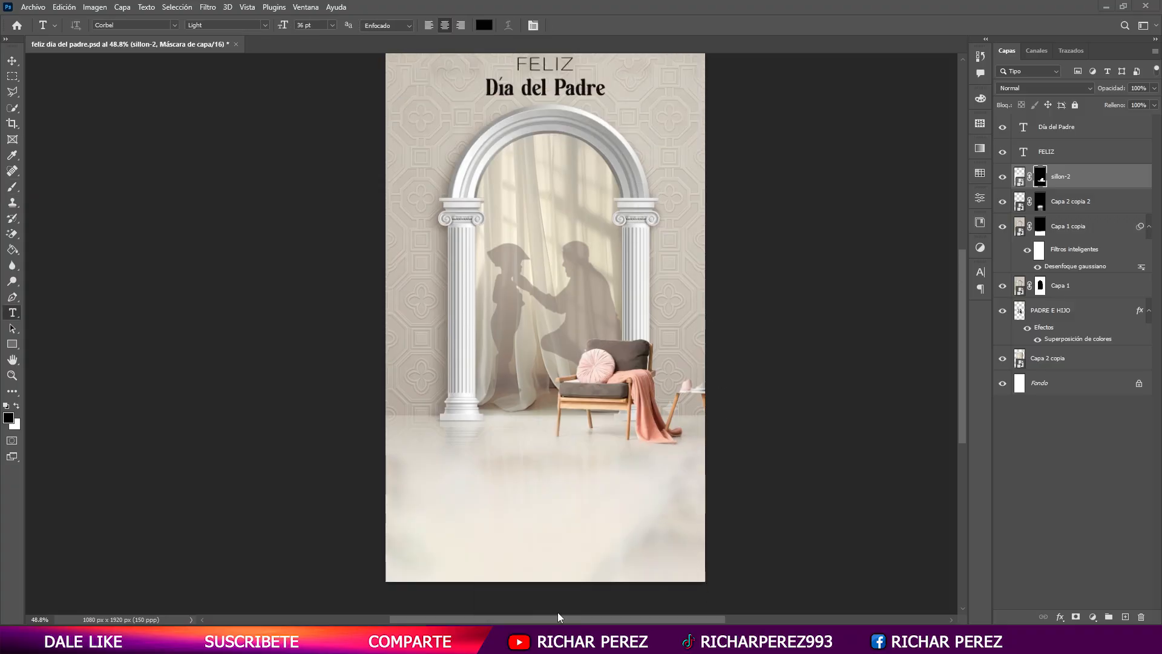
left_click(560, 639)
left_click(555, 36)
type("google.com")
key("Return")
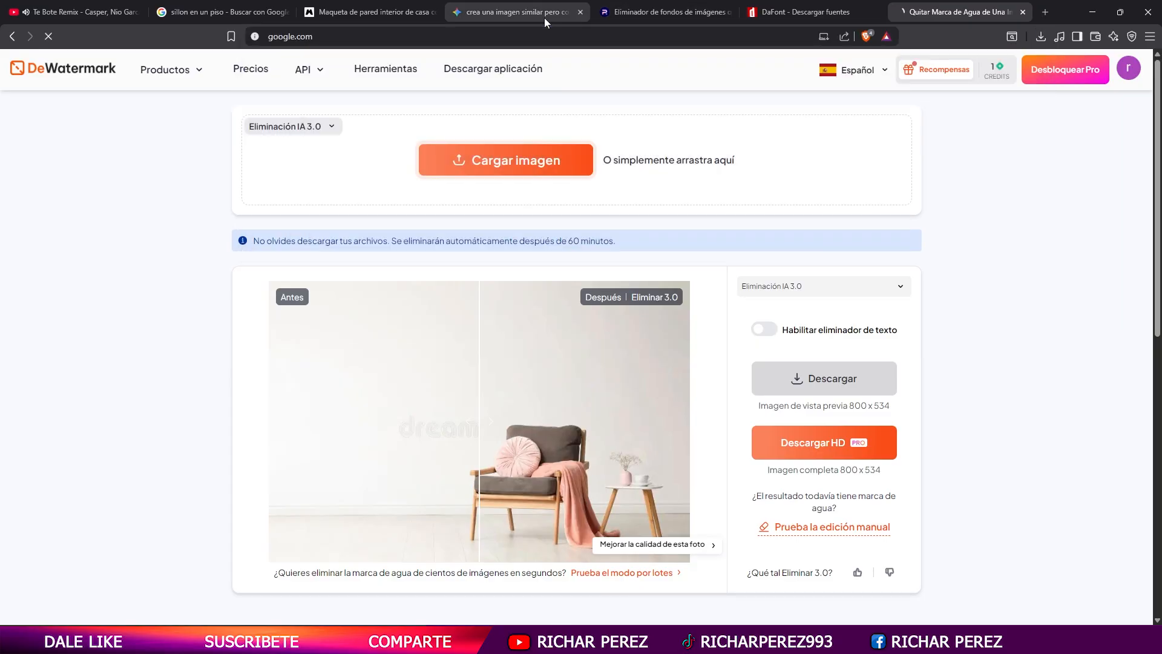
left_click(466, 284)
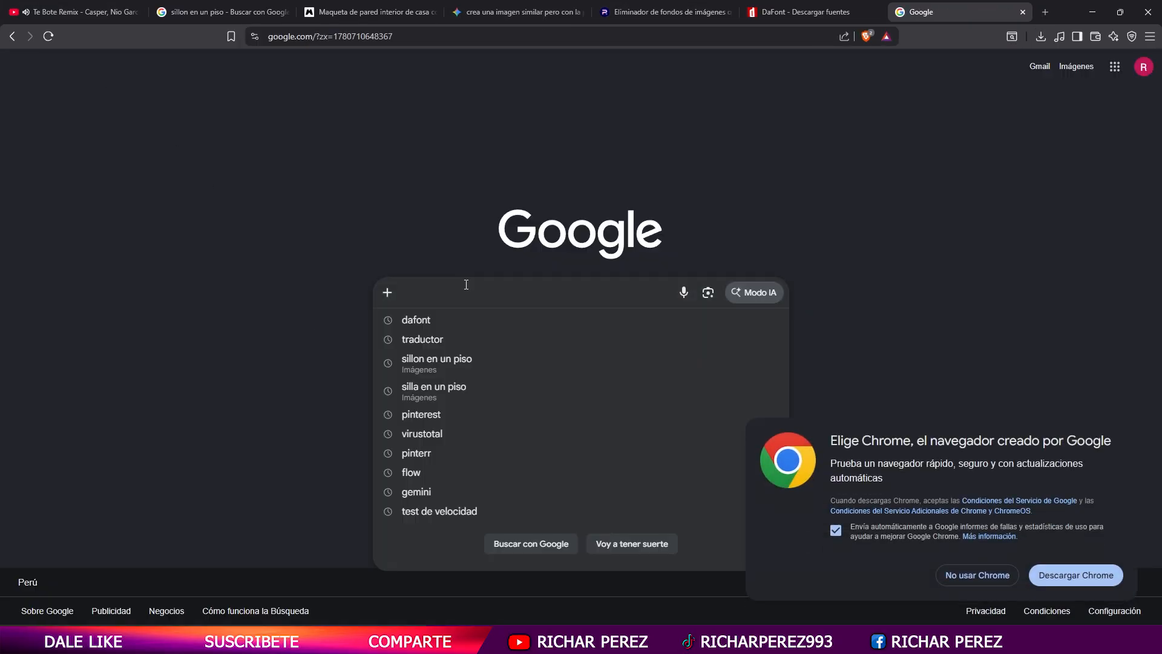
type("chatgpt")
key("Return")
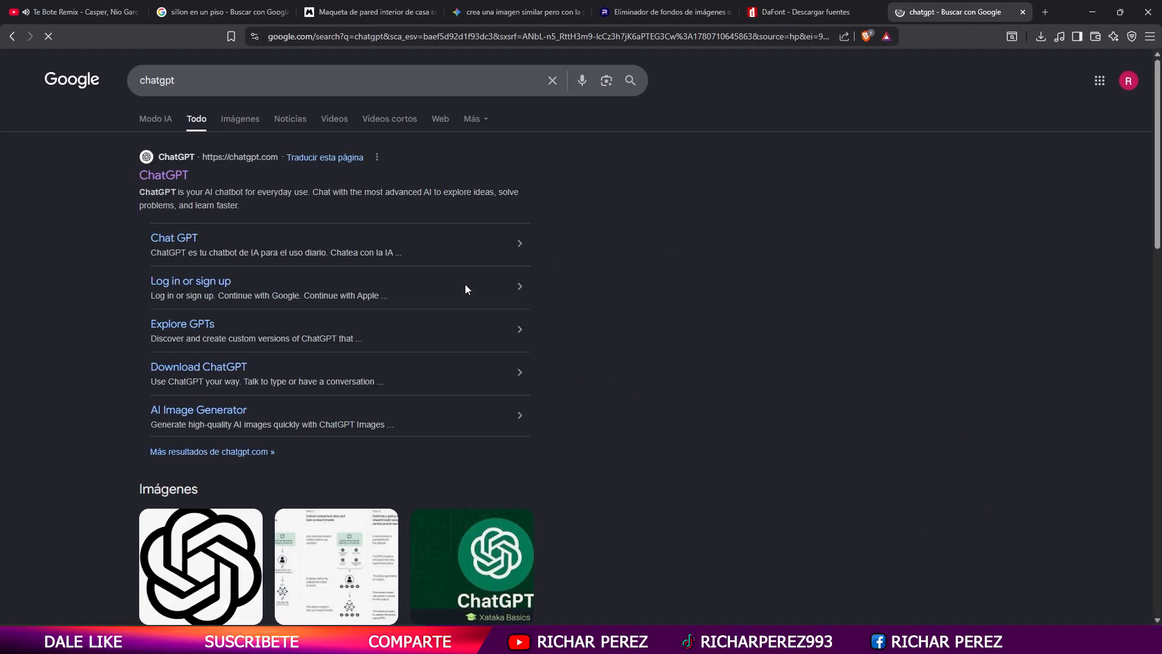
- Open ChatGPT and send the prompt "frase para el dia del padre"
left_click(191, 167)
type("f")
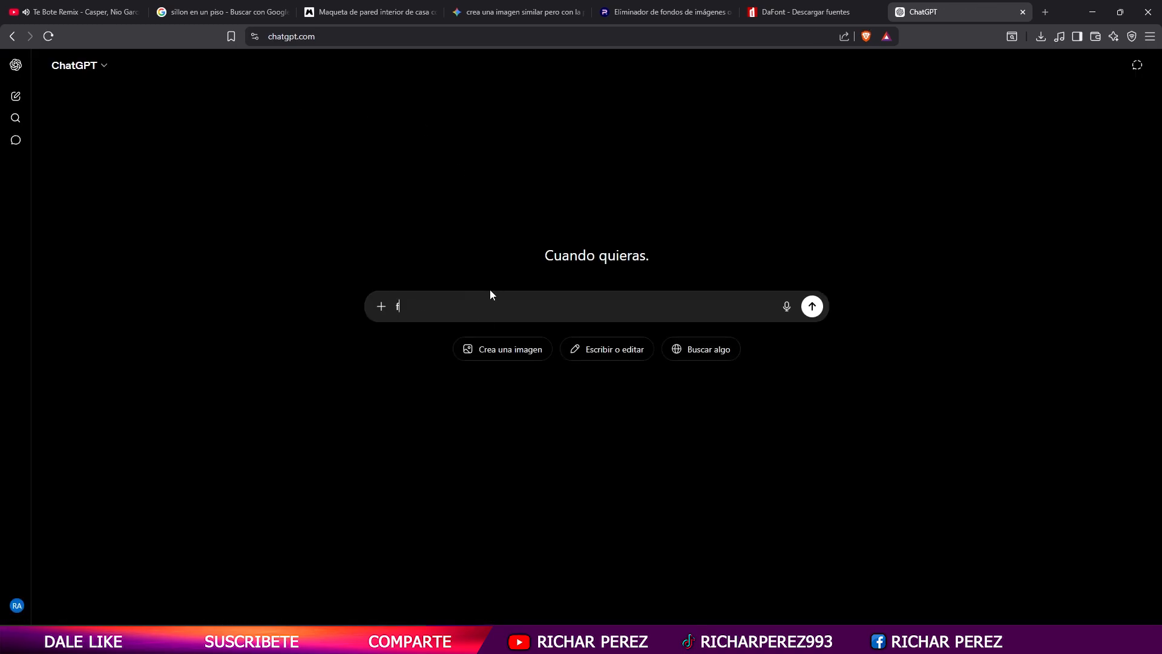
type("rase para el dia del padre")
key("Return")
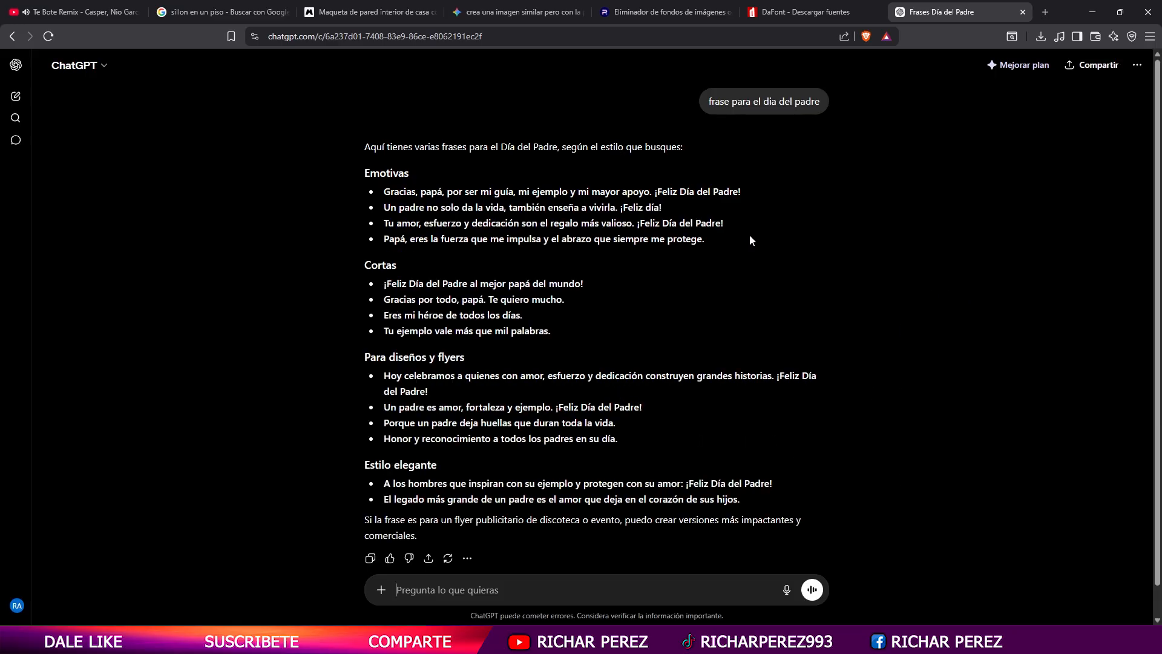
- Copy the ChatGPT phrase "Hoy celebramos a quienes con amor, esfuerzo y dedicación construyen grandes historias. ¡Feliz Día del Padre!" and switch back to Photoshop
left_click_drag(745, 192, 388, 196)
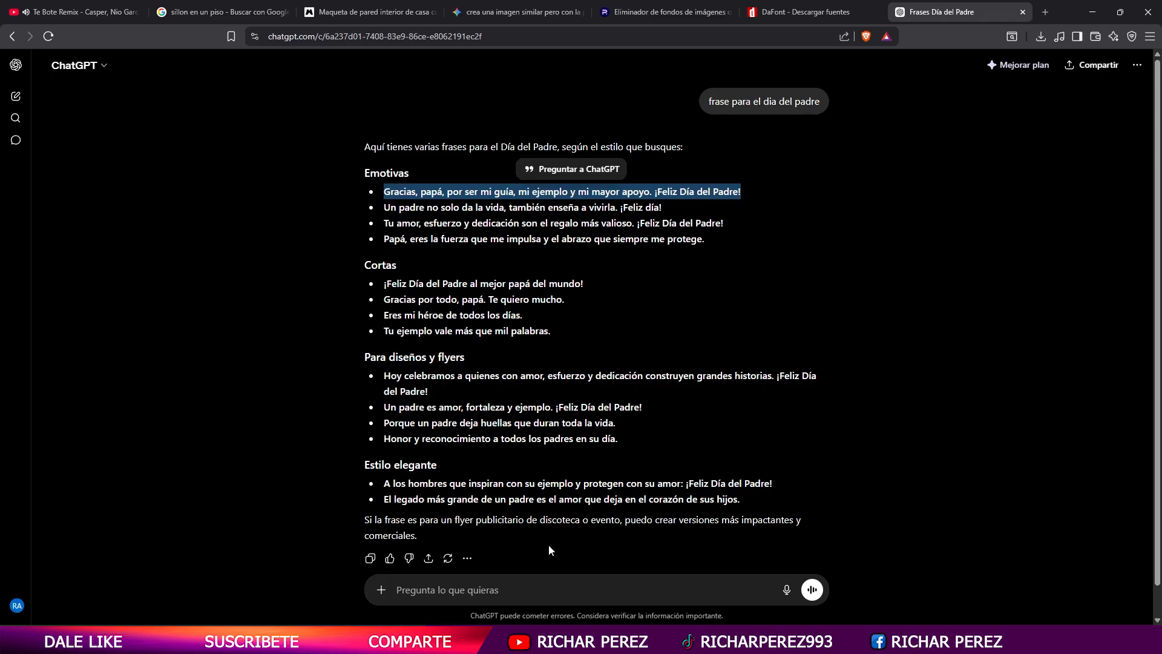
left_click(522, 464)
scroll(522, 464, "down", 1)
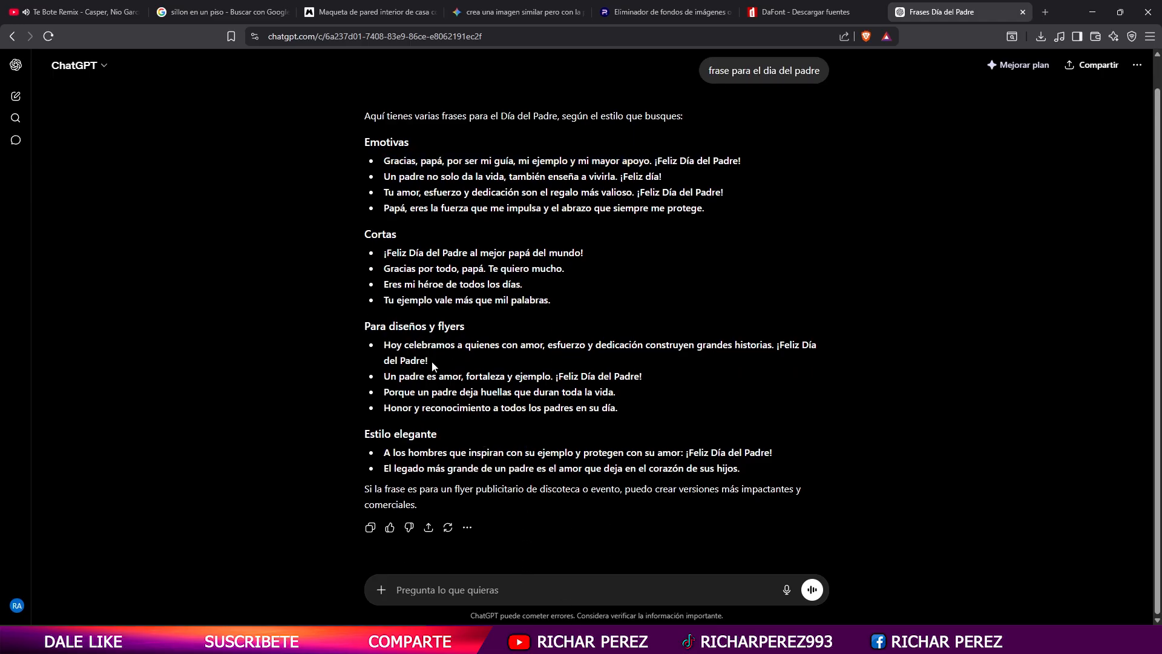
left_click_drag(433, 364, 383, 343)
key("alt+Tab")
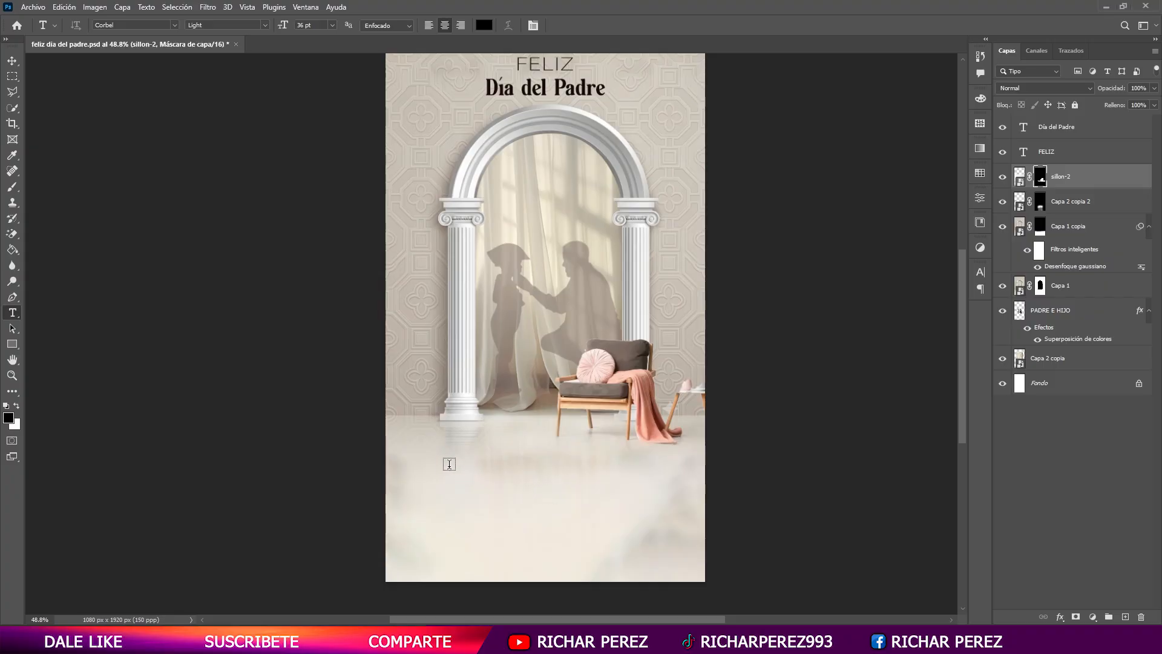
- Create a paragraph text box on the floor below the armchair, paste the copied phrase into it and set its size to 12 pt
left_click_drag(424, 454, 657, 497)
key("ctrl+v")
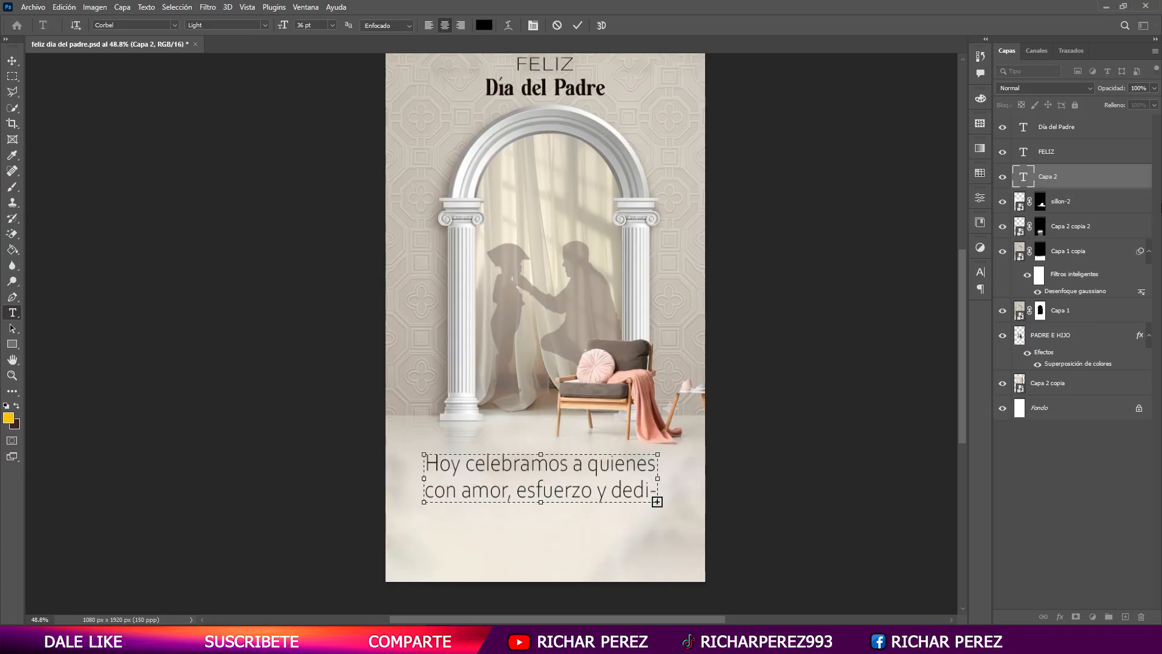
left_click(1091, 175)
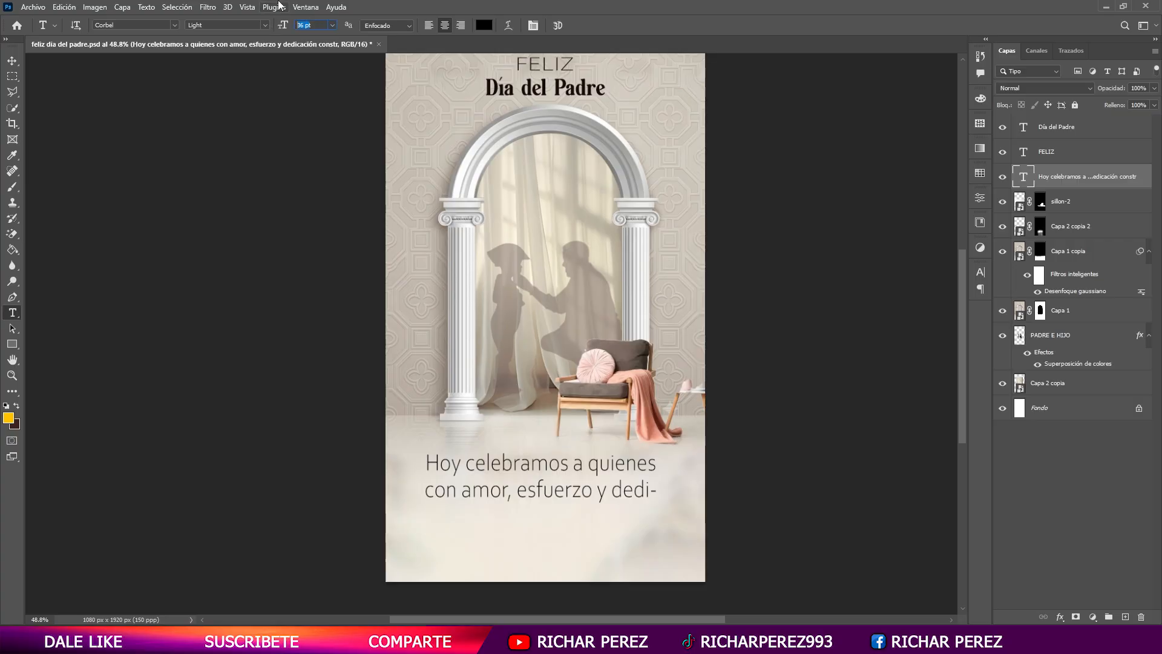
left_click(582, 246)
type("12")
key("Return")
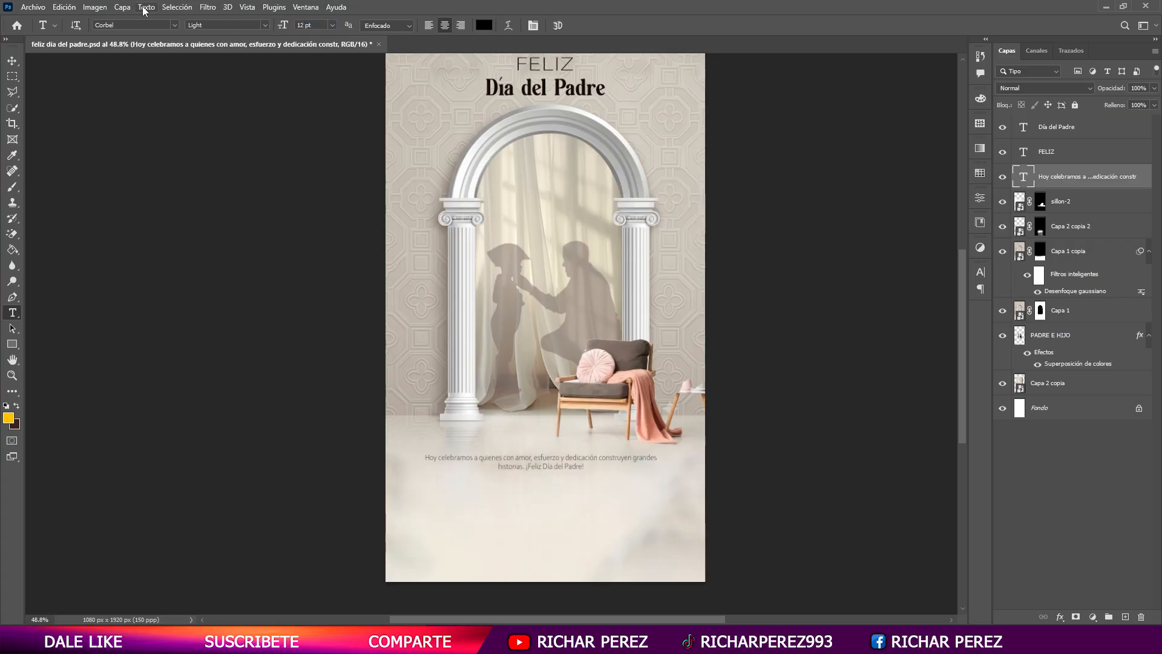
- Change the phrase's font weight to Regular and its size to 16 pt, and move the text slightly lower
left_click(268, 26)
left_click(250, 55)
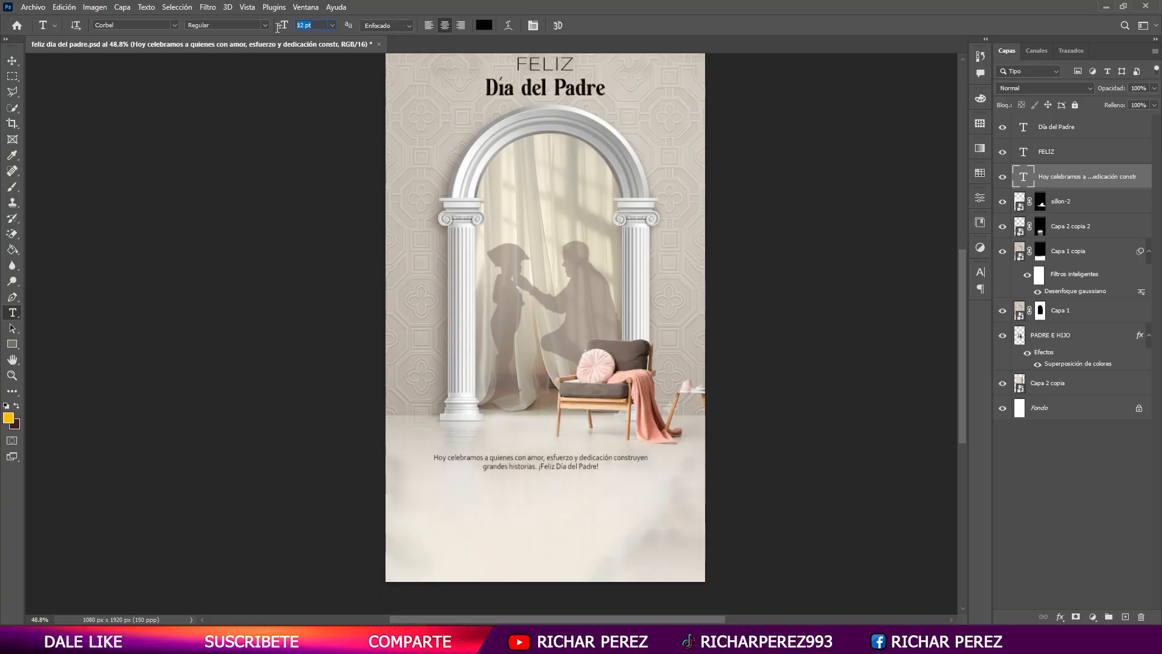
key("Return")
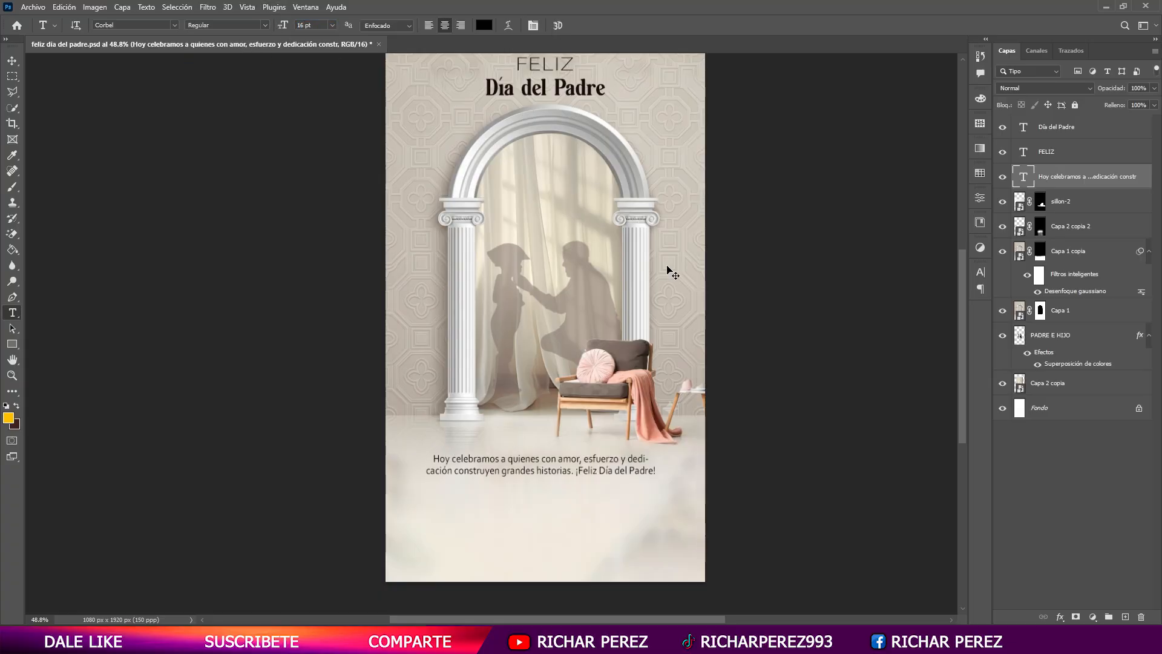
key("ctrl+t")
left_click_drag(568, 463, 567, 473)
key("Return")
- Place the logo file from the desktop as an embedded element above the Día del Padre layer, positioned below the phrase
left_click(1087, 126)
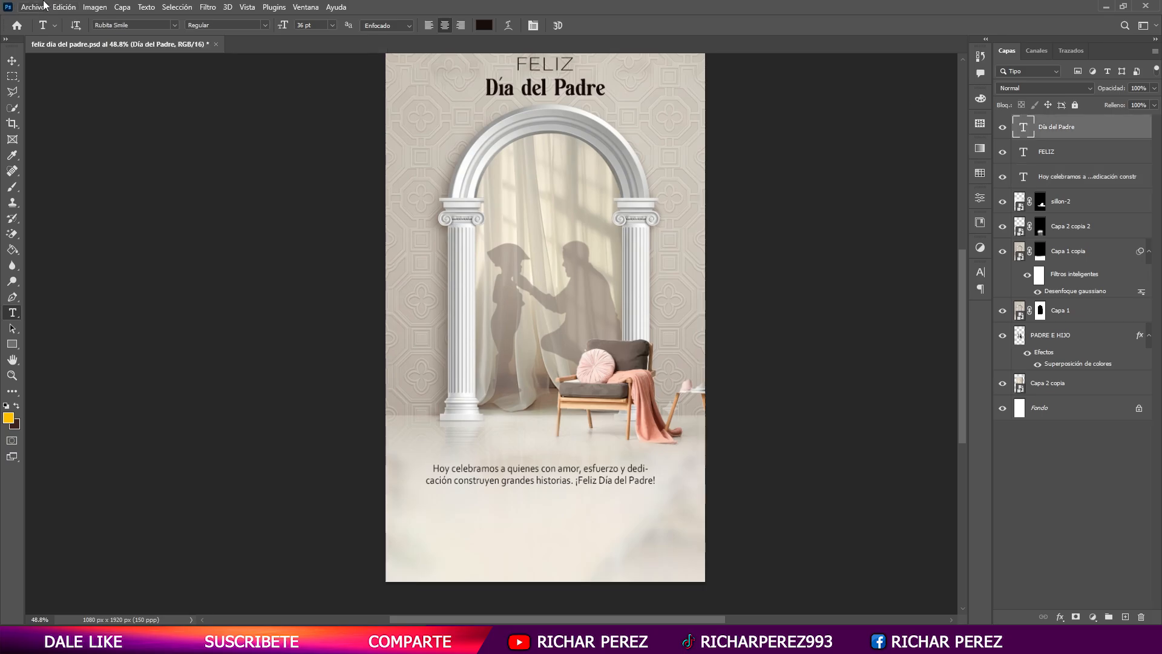
left_click(32, 6)
left_click(66, 236)
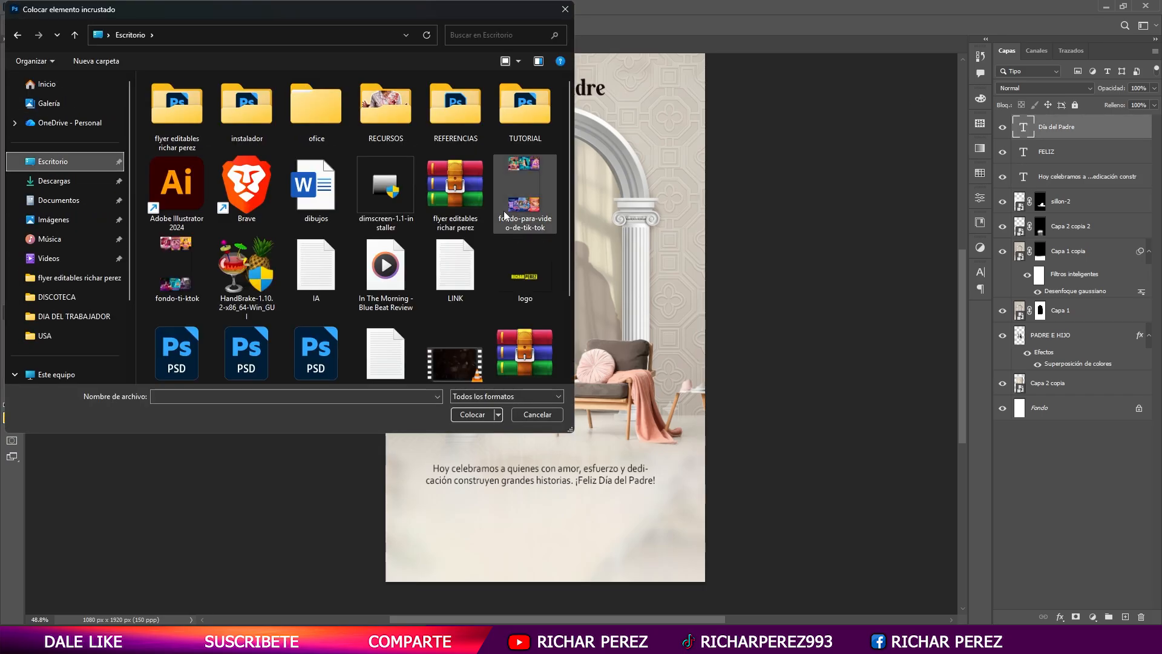
double_click(509, 278)
left_click_drag(538, 263, 553, 534)
key("Return")
- Center the logo horizontally on the canvas and save the document
key("t")
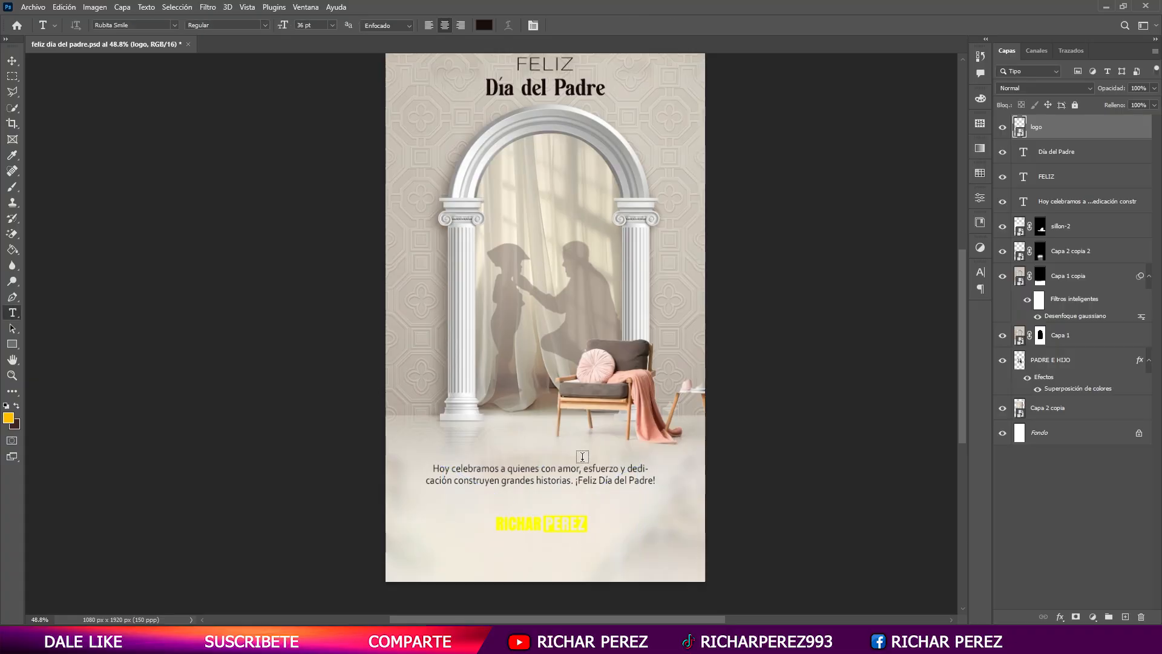
key("v")
left_click(273, 24)
key("ctrl+s")
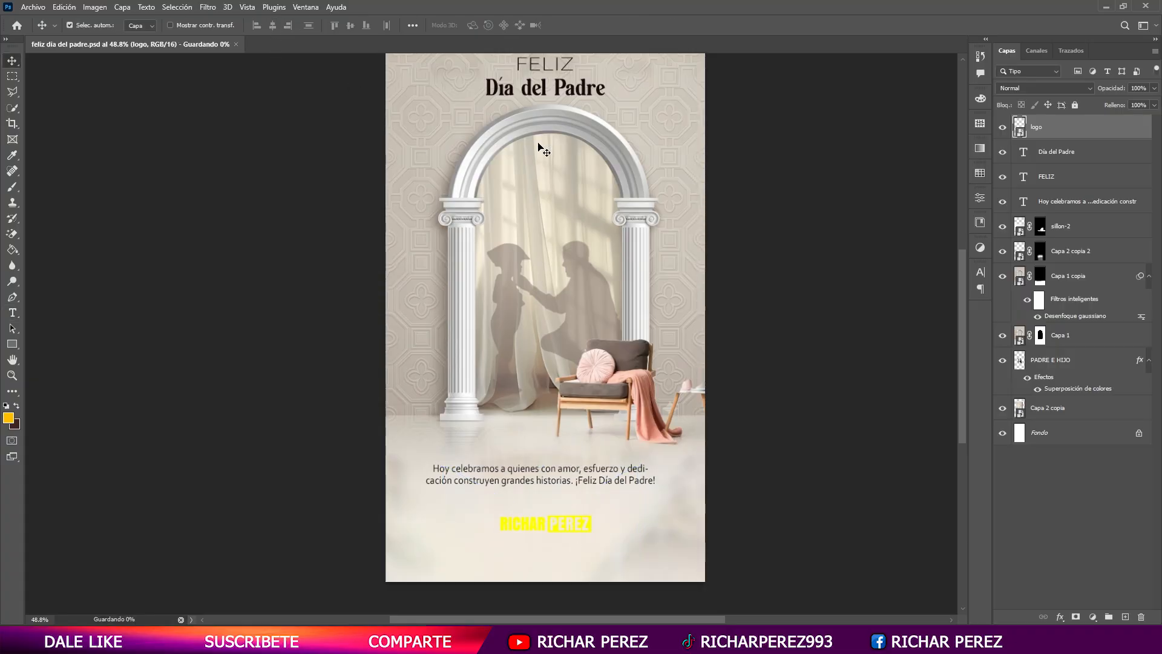
- Recolor the logo brown-grey with a Color Overlay layer style
right_click(1064, 130)
left_click(970, 91)
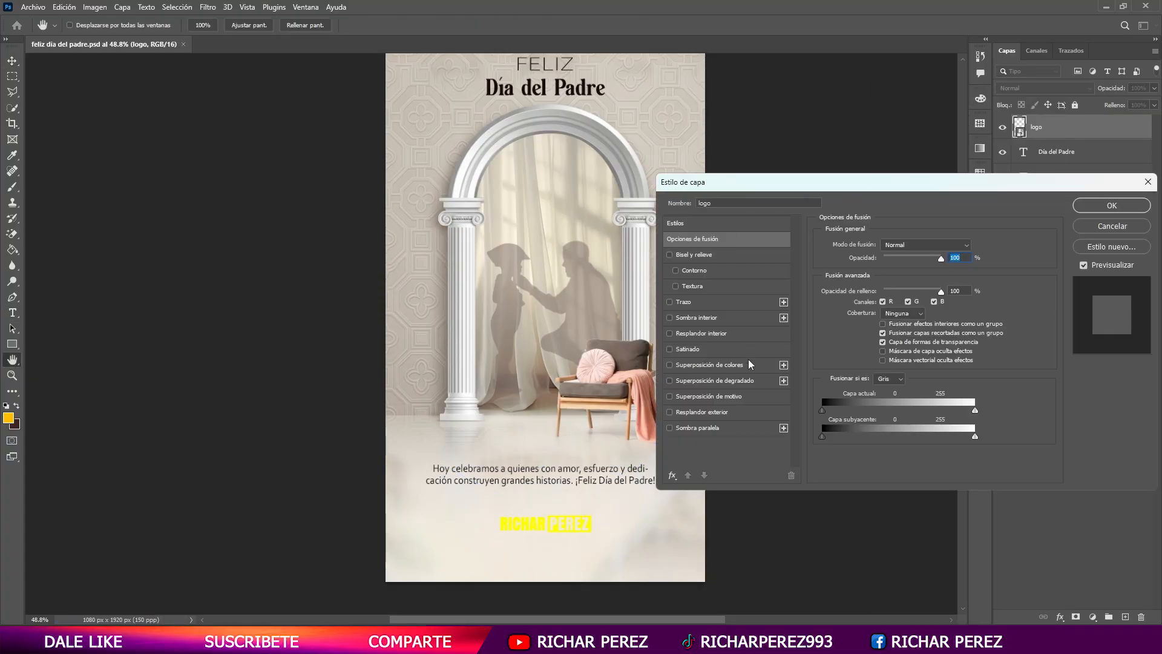
left_click(739, 365)
key("Return")
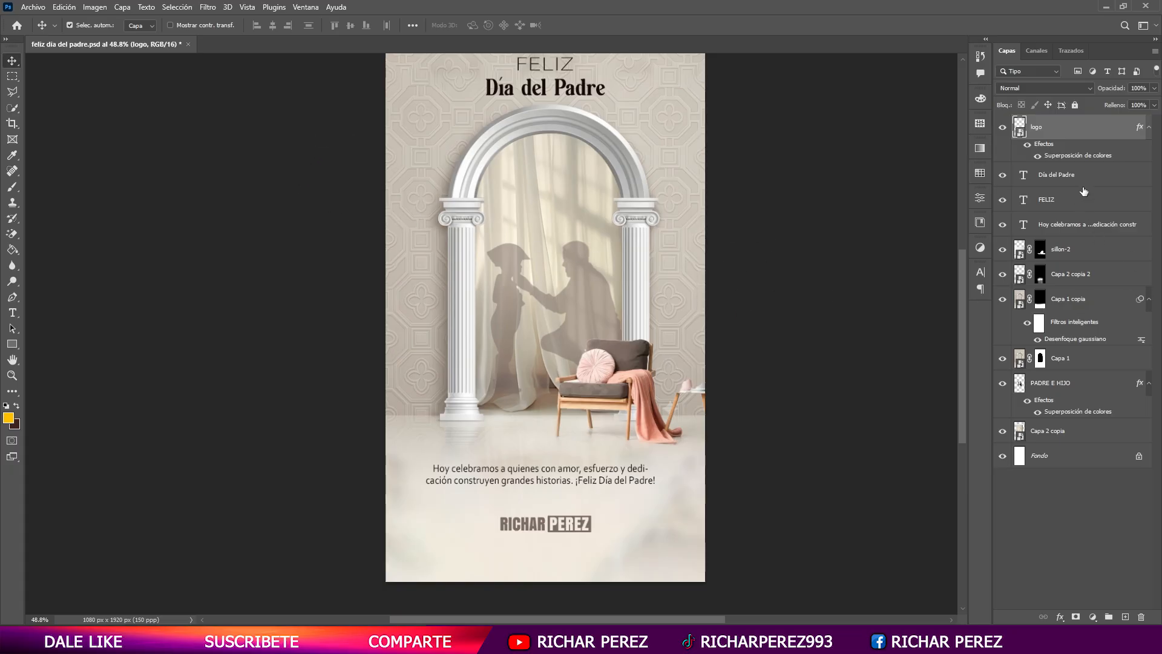
- Move the phrase text layer directly above the Día del Padre layer and check its text color
left_click_drag(1083, 191, 1086, 165)
key("t")
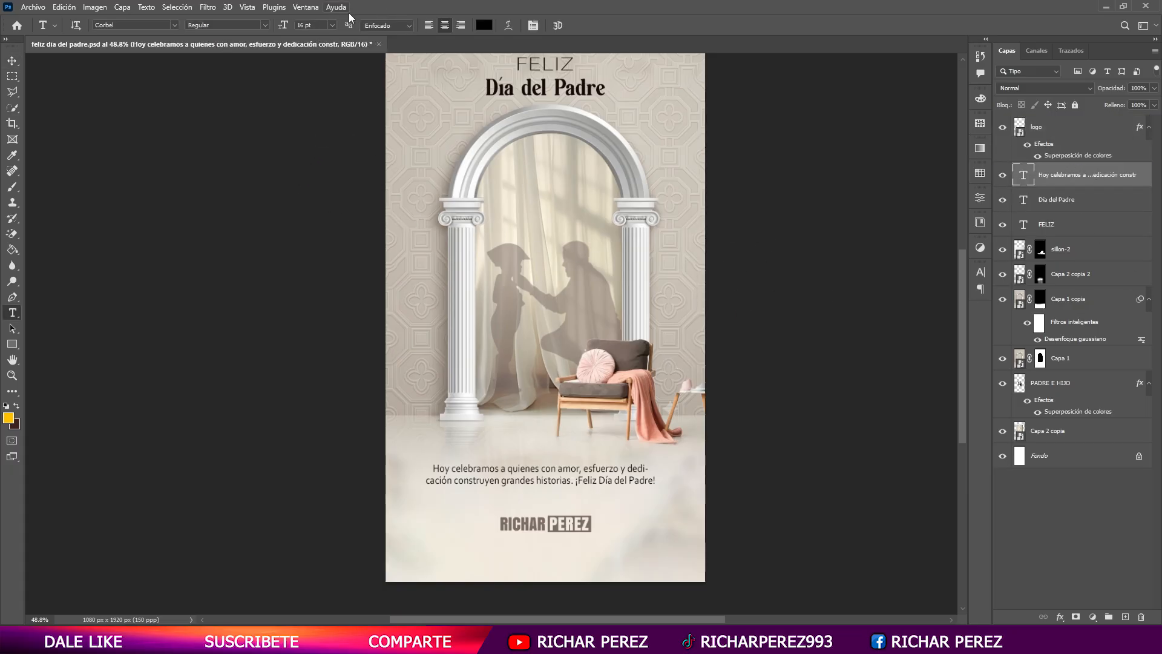
left_click(483, 26)
left_click(1065, 201)
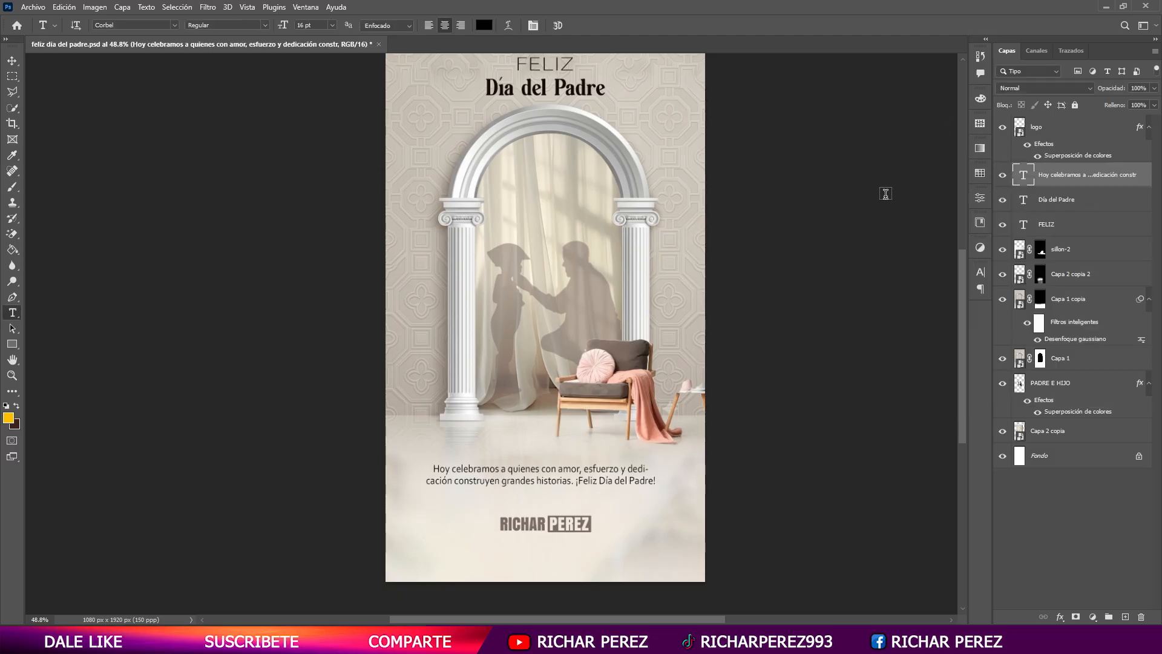
- Add a Curves adjustment layer above the logo and pull the Red channel's highlight point slightly inward
scroll(667, 290, "up", 1)
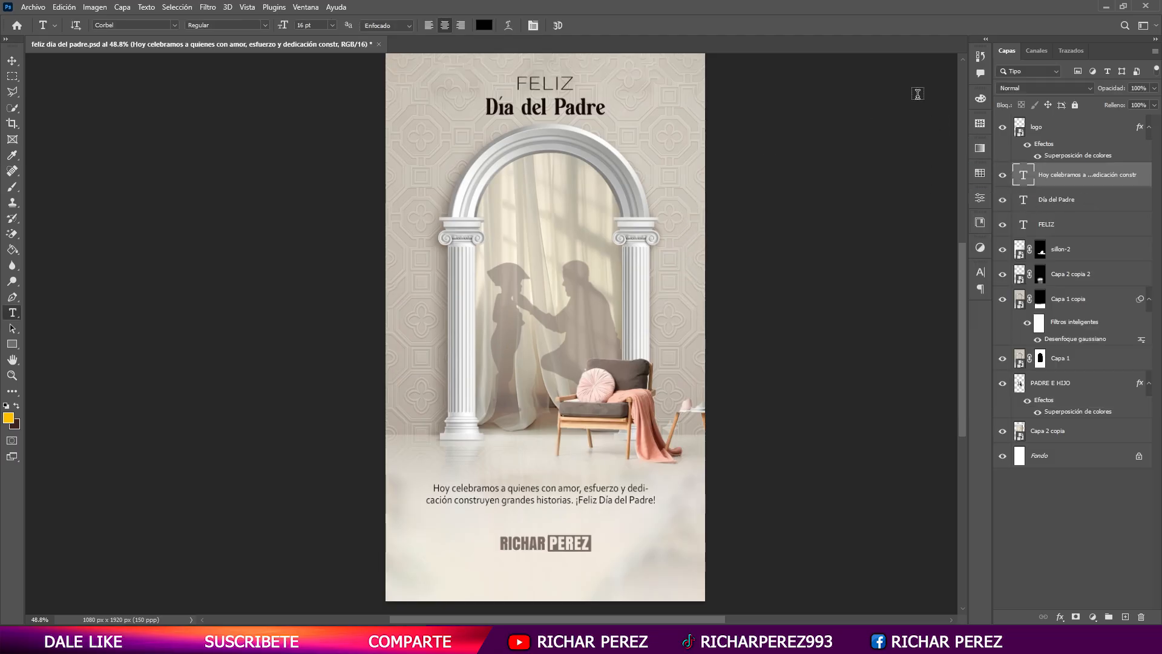
left_click(1079, 128)
left_click(1093, 616)
left_click(1083, 461)
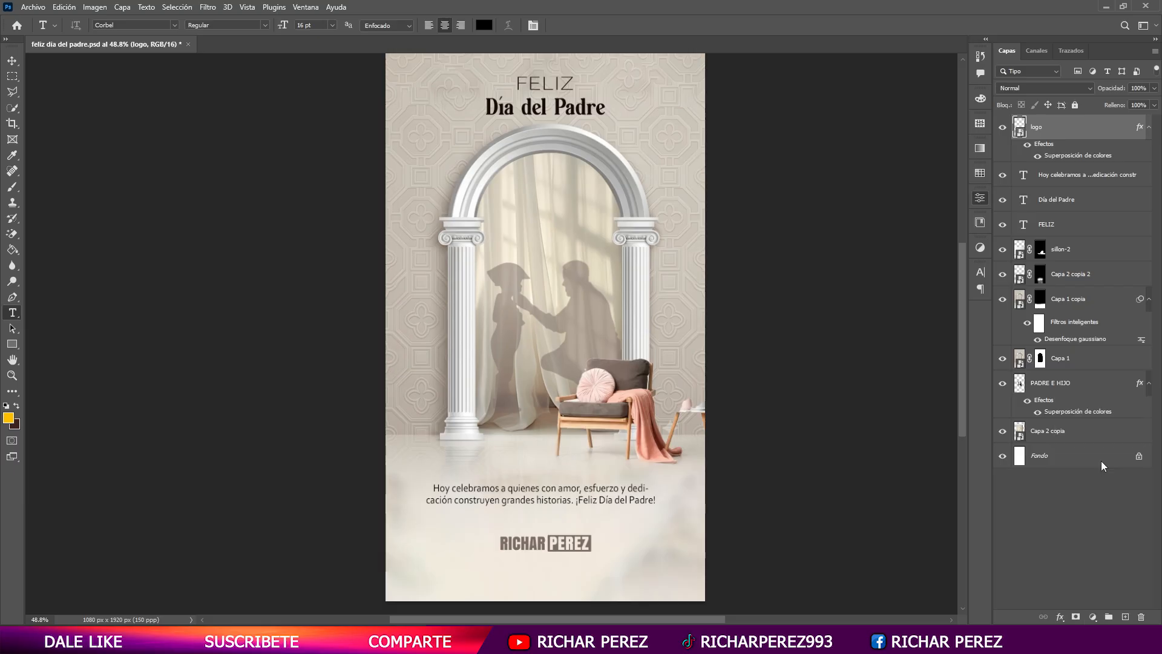
left_click(849, 253)
left_click(850, 267)
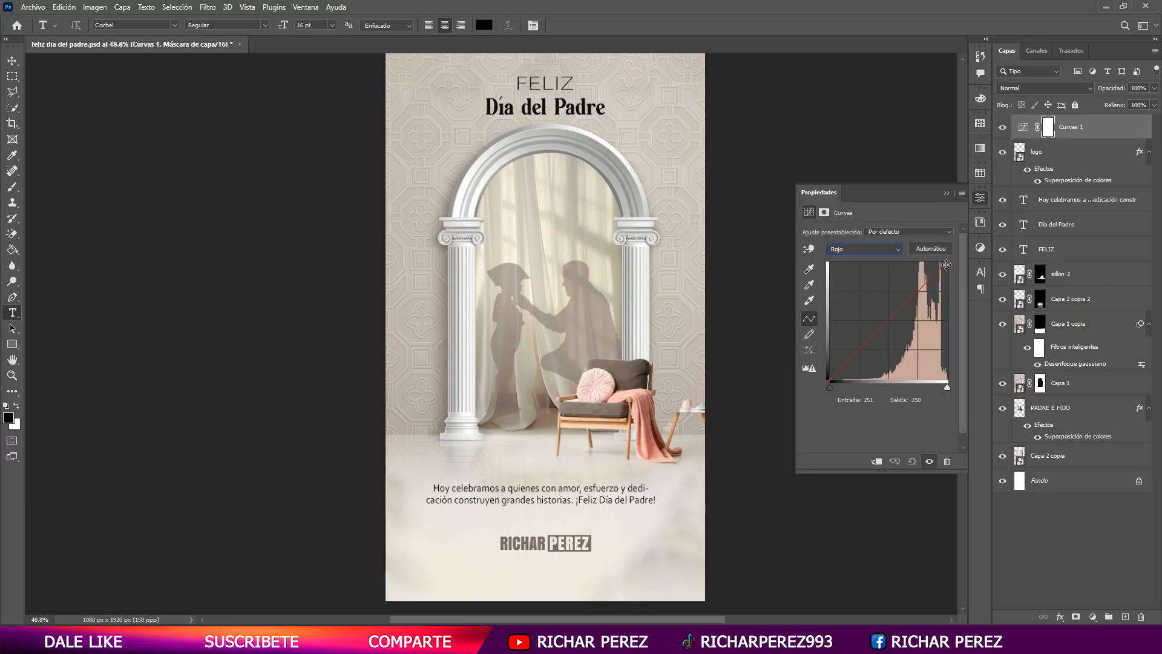
mouse_move(946, 263)
left_mouse_down()
mouse_move(957, 260)
mouse_move(938, 257)
left_mouse_up()
- In the Curves adjustment's Blue channel, move the shadow point to an input of about 23 and collapse the adjustment's settings
left_click(890, 249)
left_click(859, 285)
mouse_move(836, 375)
left_mouse_down()
mouse_move(860, 385)
mouse_move(844, 381)
left_mouse_up()
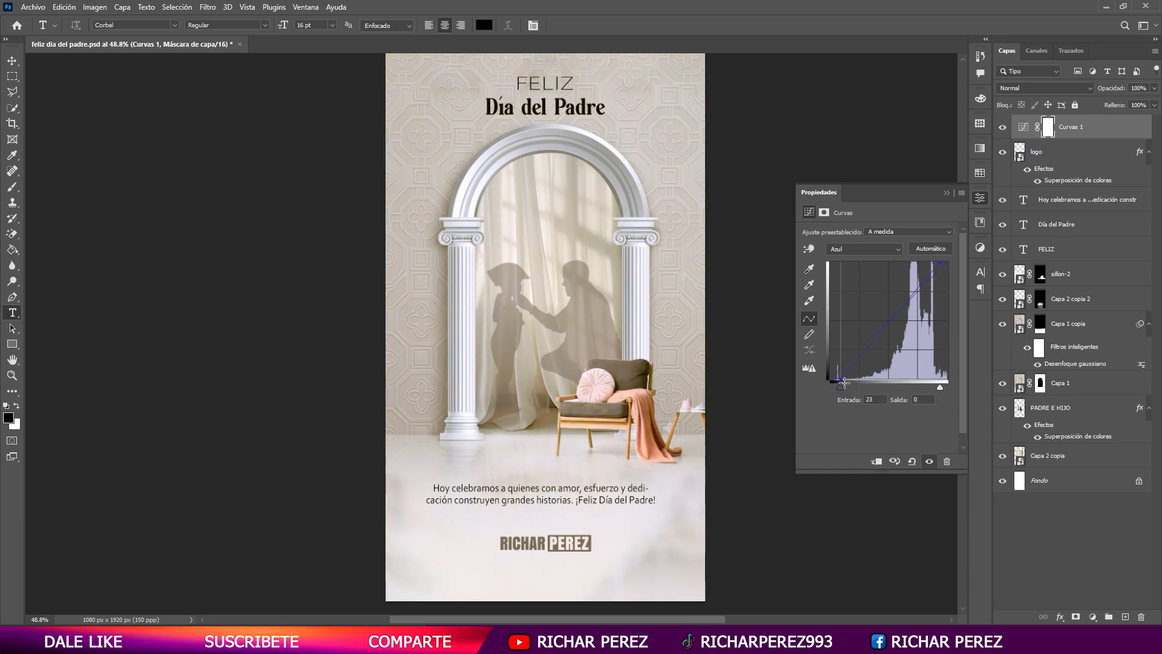
left_click(947, 194)
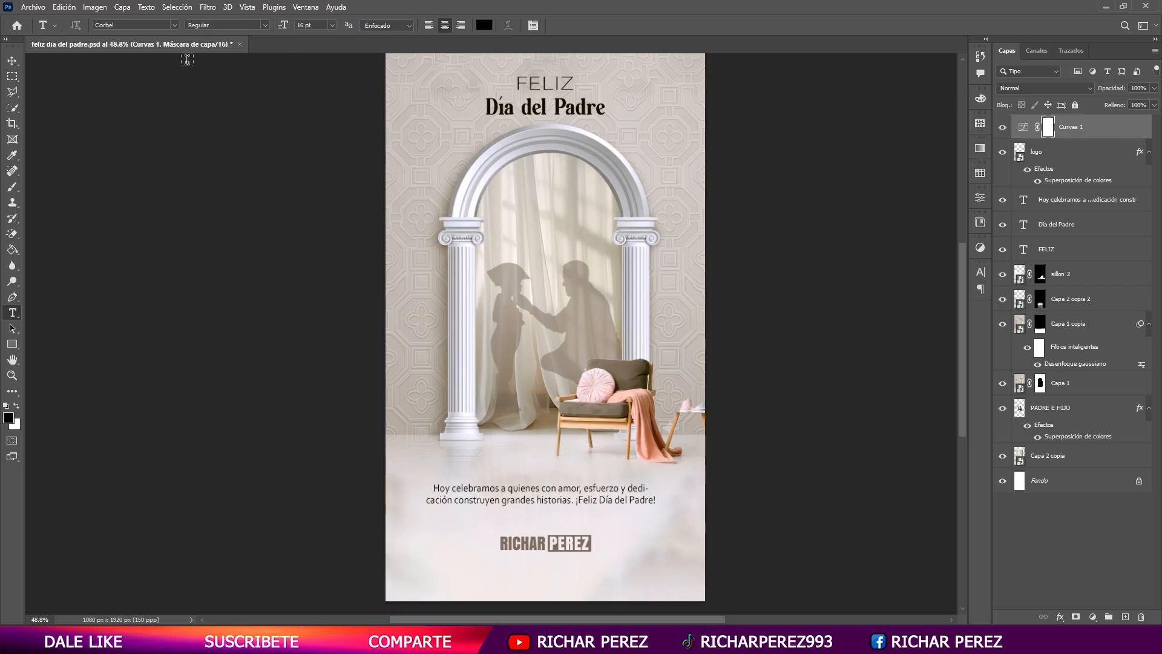
- Move Capa 2 copia 2 above sillon-2 and paint white on its mask to extend the floor reflection around the armchair
left_click(1056, 275)
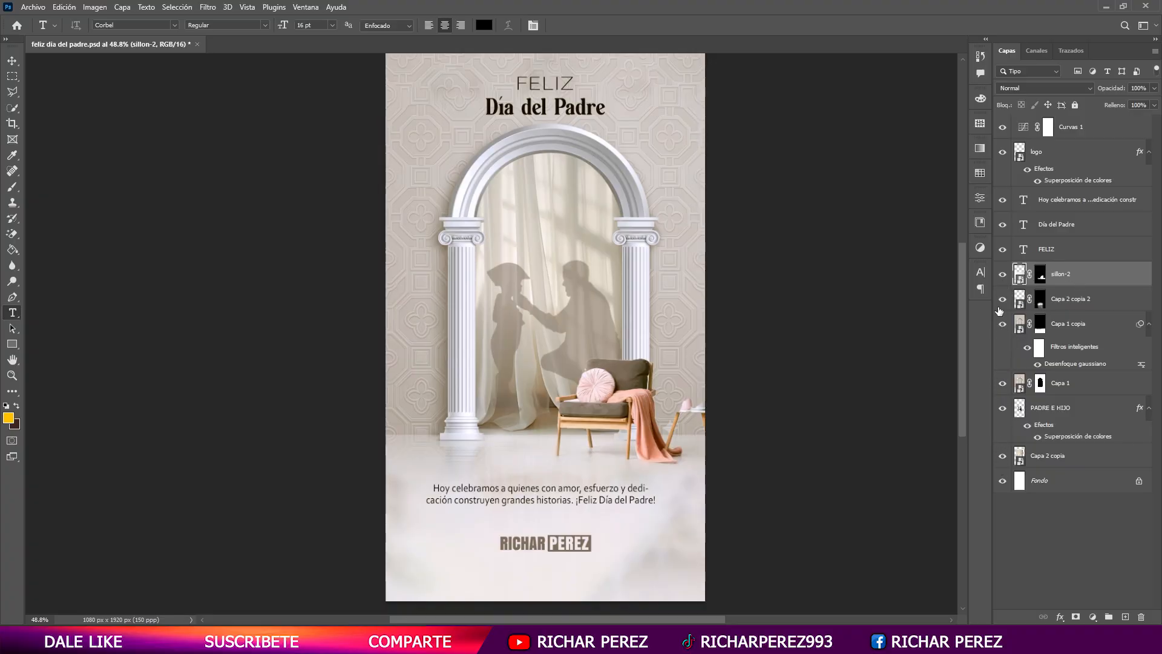
left_click_drag(1070, 307, 1066, 268)
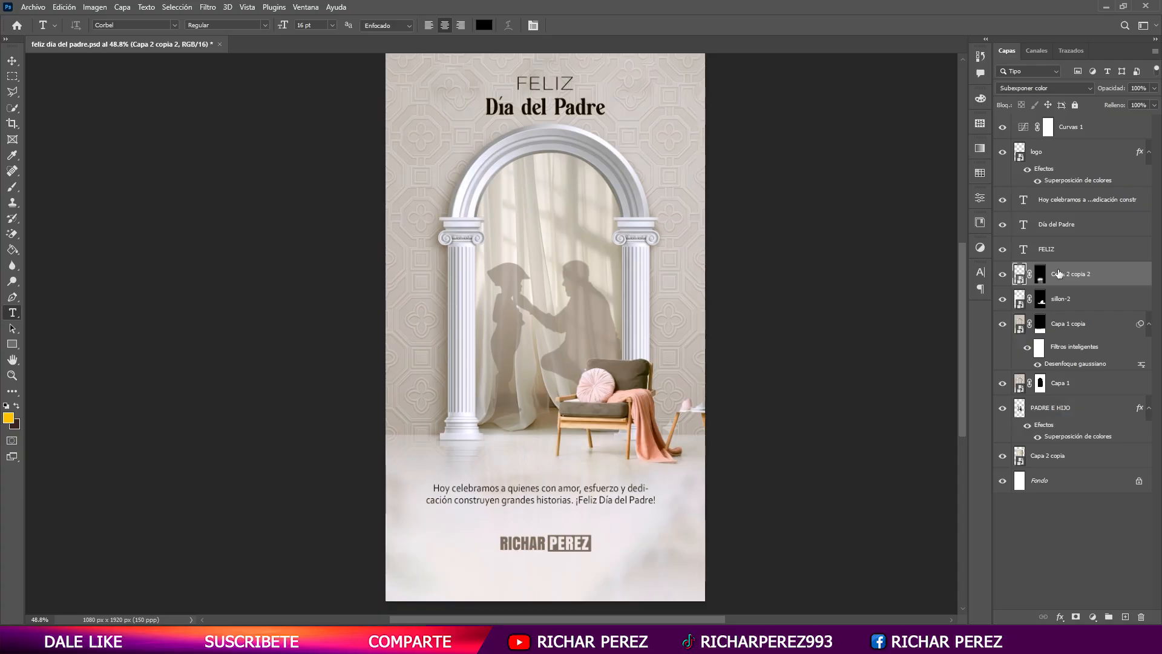
left_click(1040, 280)
key("b")
scroll(555, 522, "down", 2)
key("d")
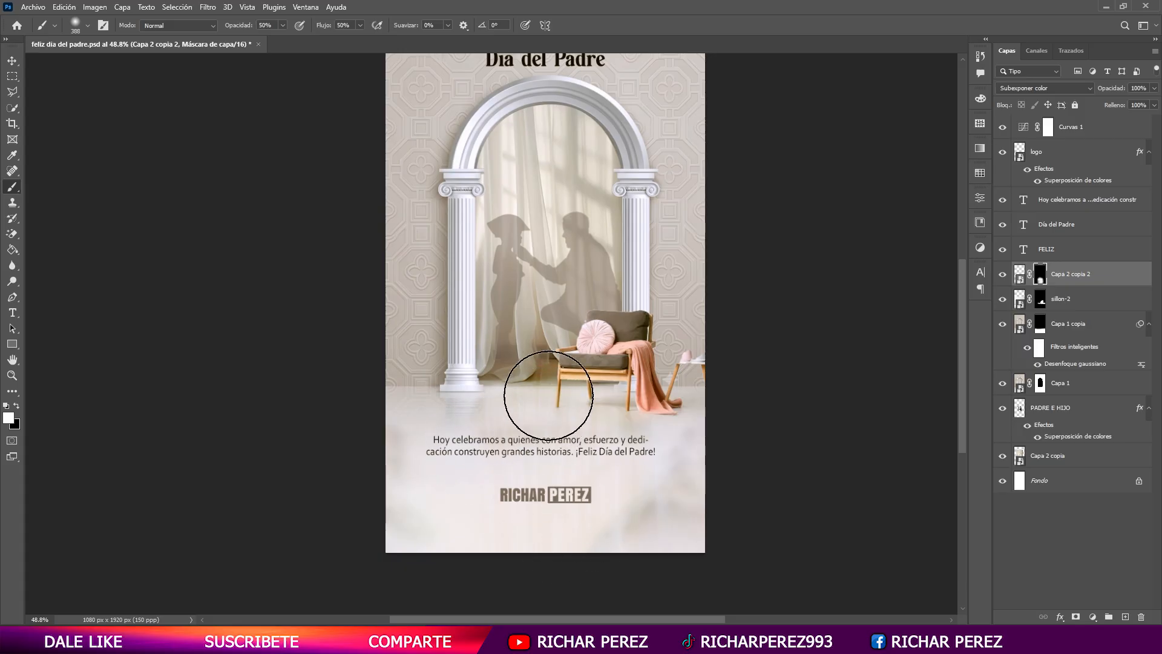
scroll(558, 272, "down", 2)
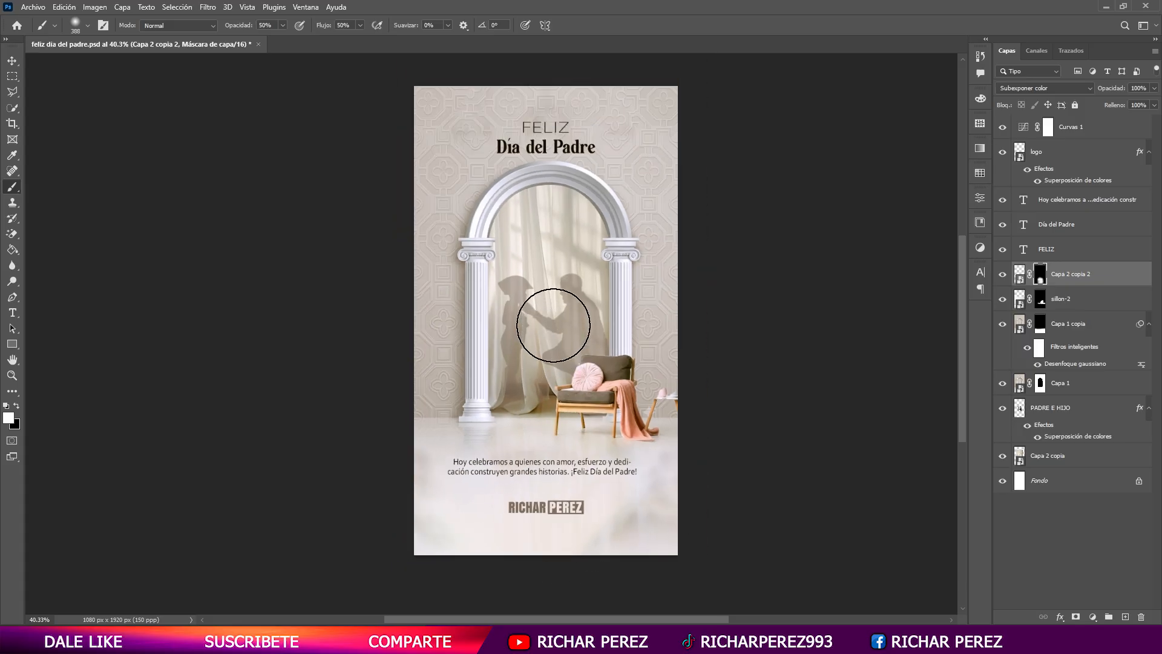
- Stamp all visible layers into a new layer above the Curves adjustment and convert it to a smart object
left_click(1083, 136)
left_click(209, 8)
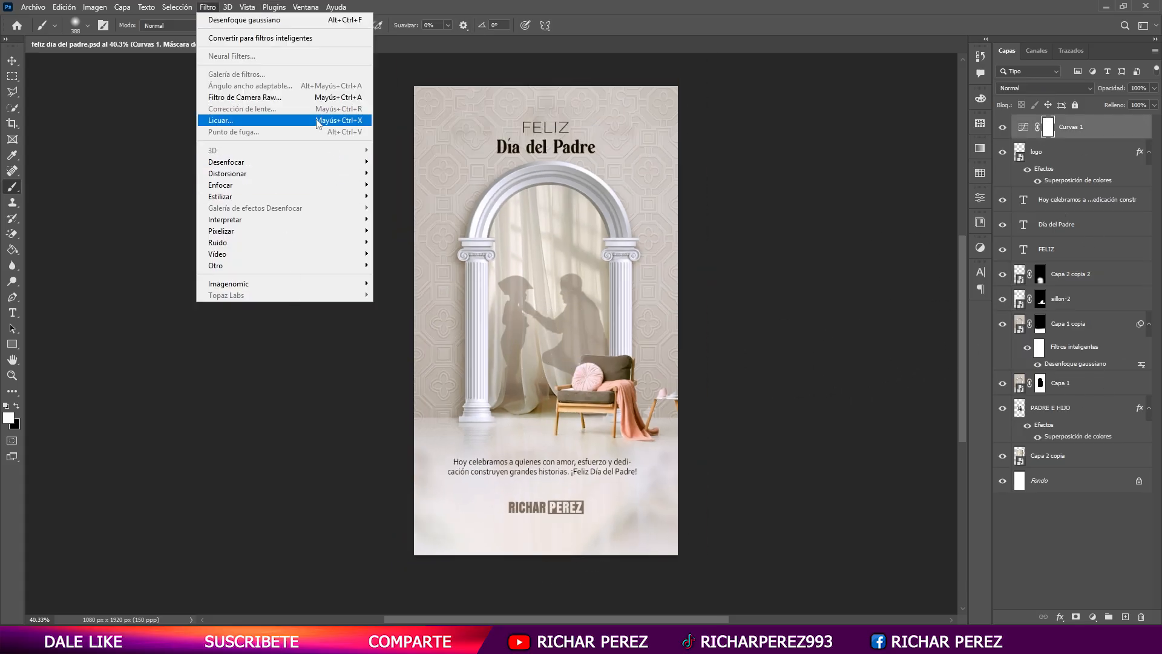
left_click(1068, 152)
left_click(1097, 127)
right_click(1097, 127)
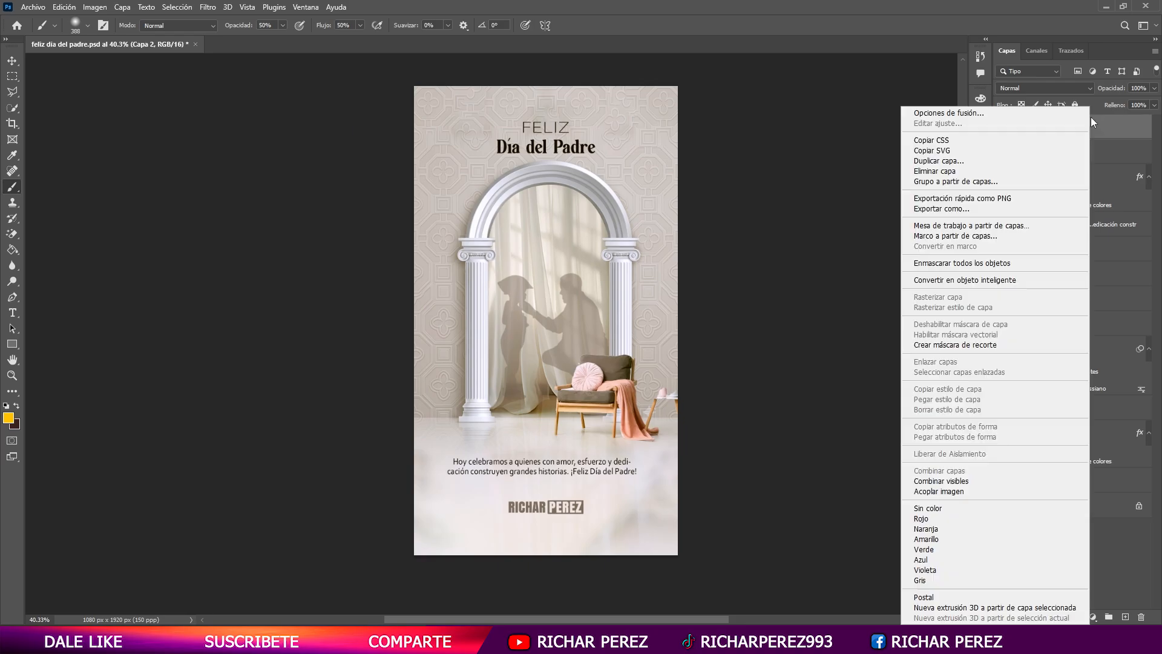
left_click(969, 282)
- Open the Camera Raw filter on the merged smart object and set Texture to +10 and Clarity to +12
left_click(207, 8)
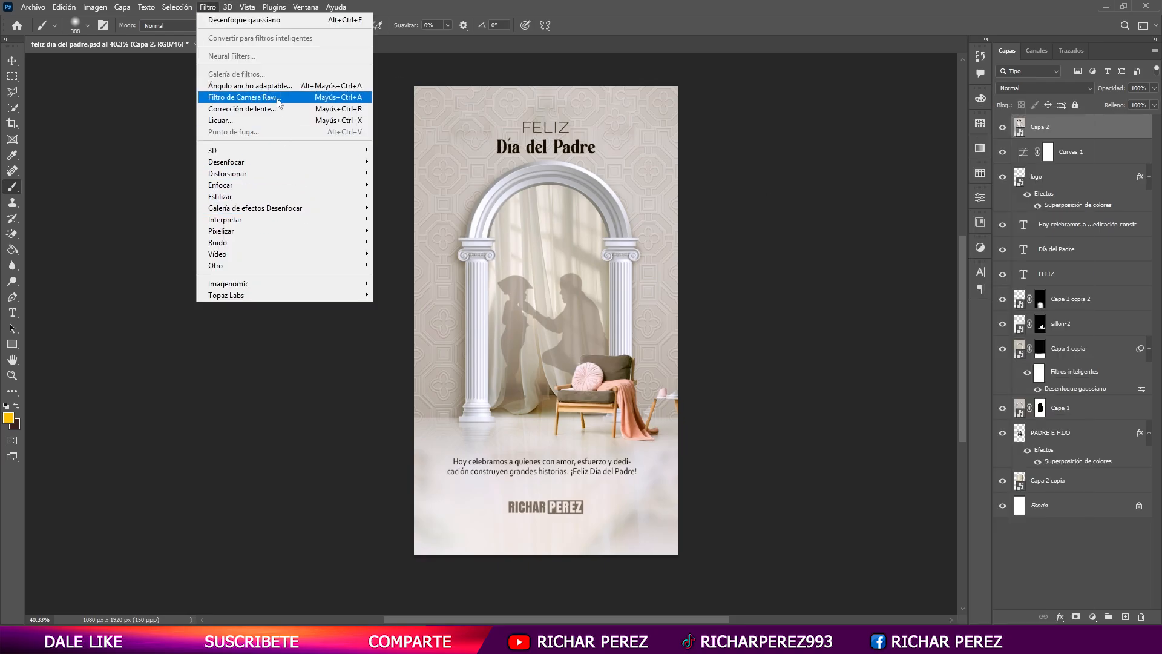
left_click(248, 97)
left_click(971, 473)
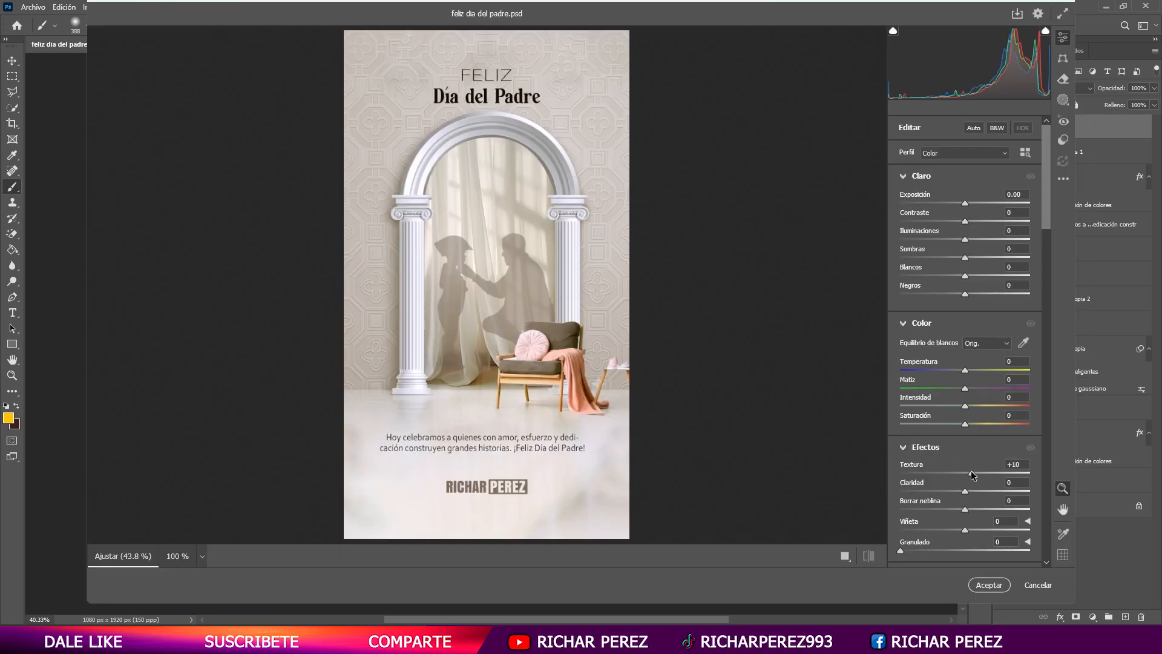
left_click_drag(966, 491, 973, 491)
- Set the Camera Raw vignette to -27, apply the filter and compare the design with the filtered layer hidden and shown
scroll(962, 363, "down", 5)
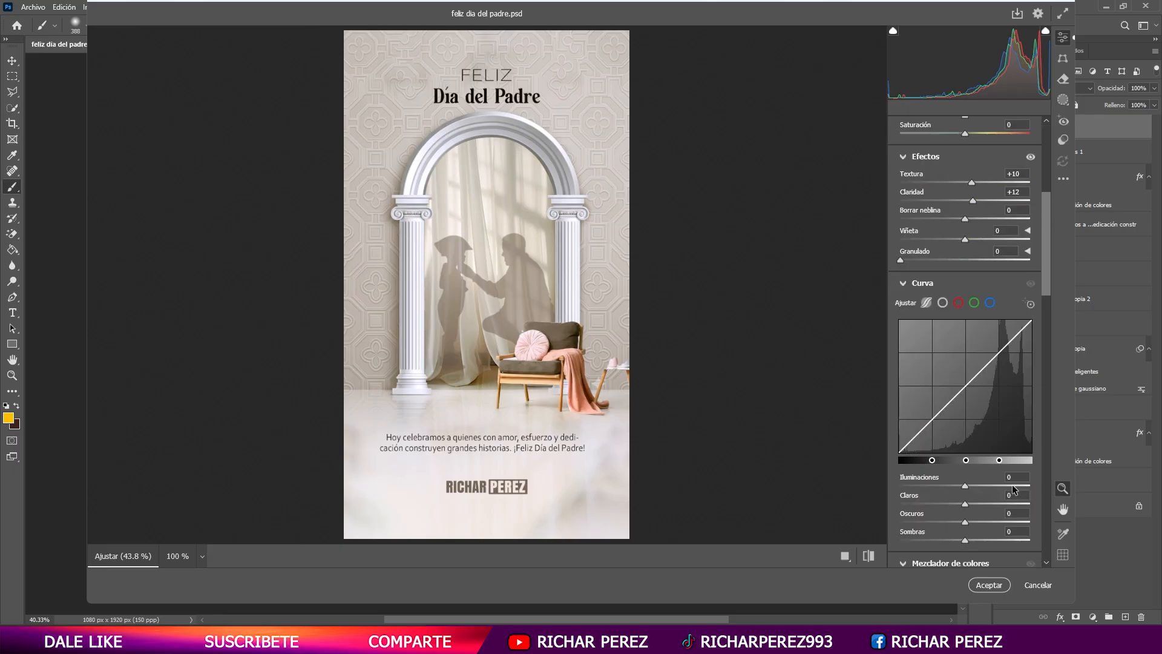
mouse_move(953, 232)
left_mouse_down()
mouse_move(924, 243)
mouse_move(942, 236)
left_mouse_up()
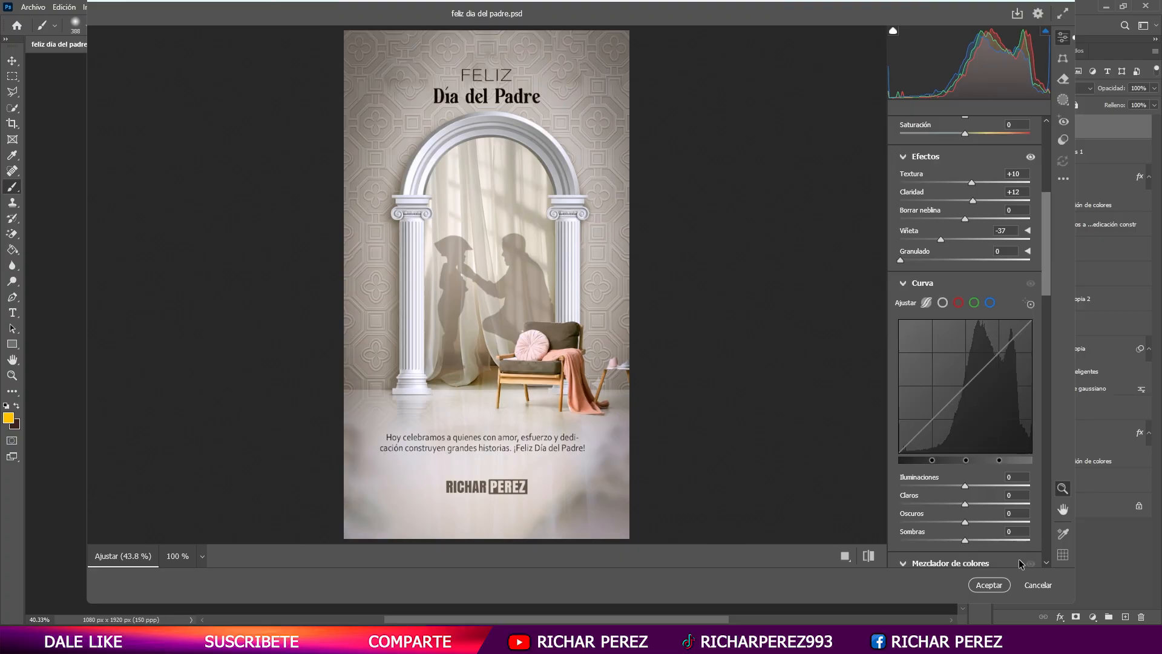
left_click_drag(939, 239, 947, 243)
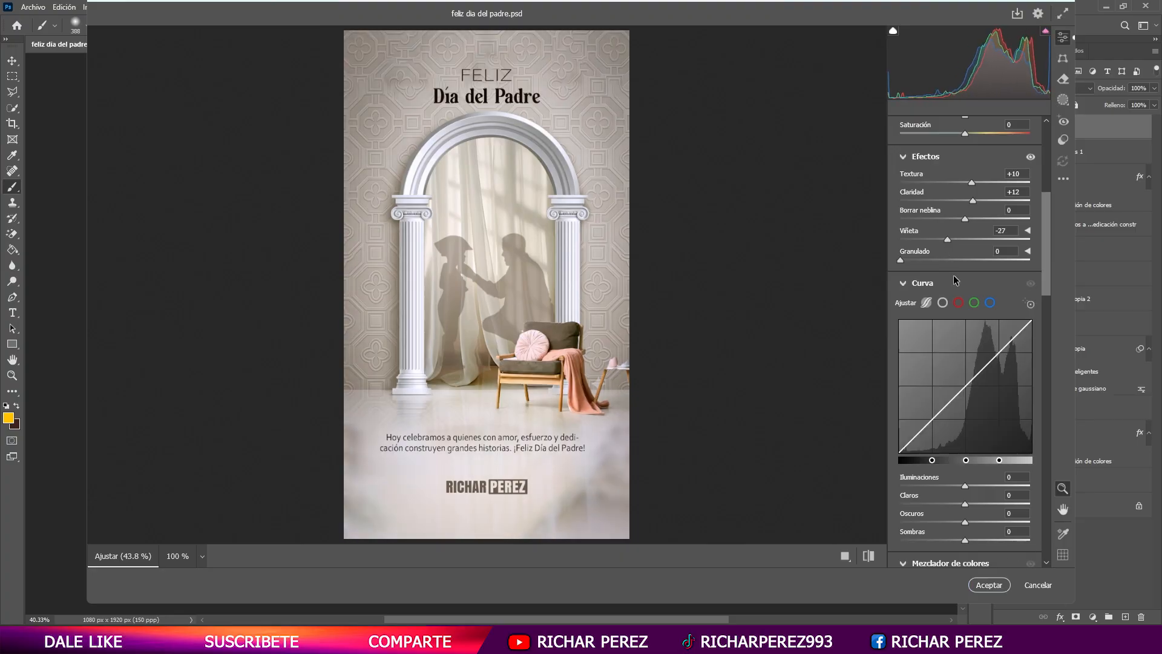
left_click(989, 585)
left_click(1003, 129)
left_click(1003, 129)
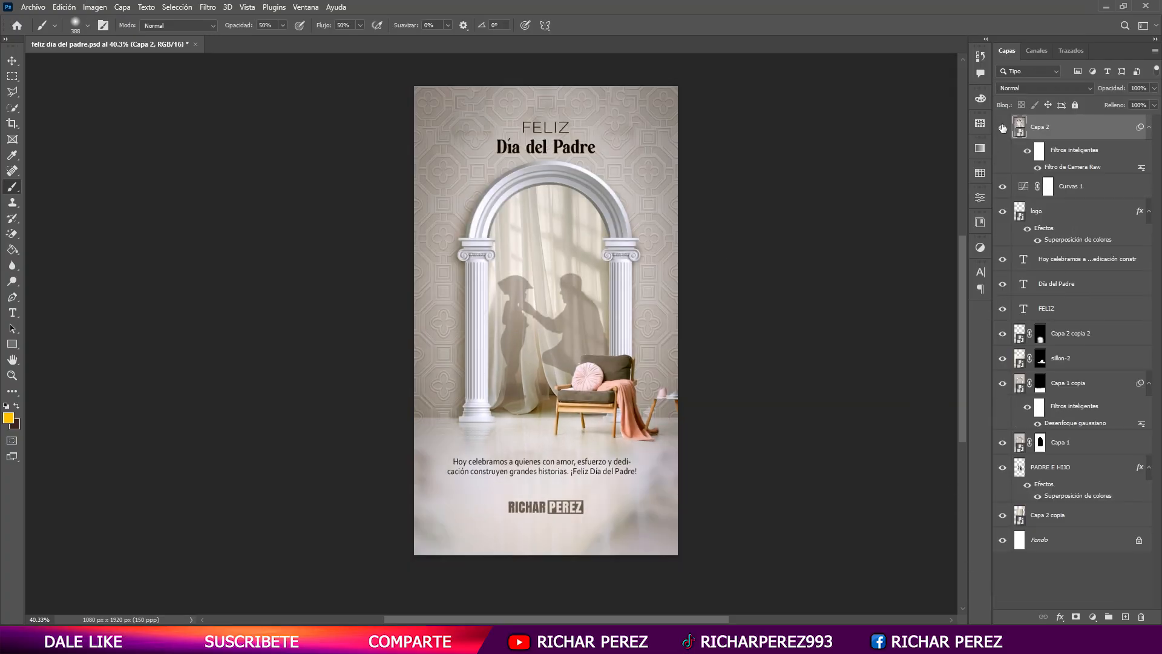
- Export the design with Save for Web as a 1080 × 1920 px PNG-24 and proceed to choosing the save location
left_click(33, 7)
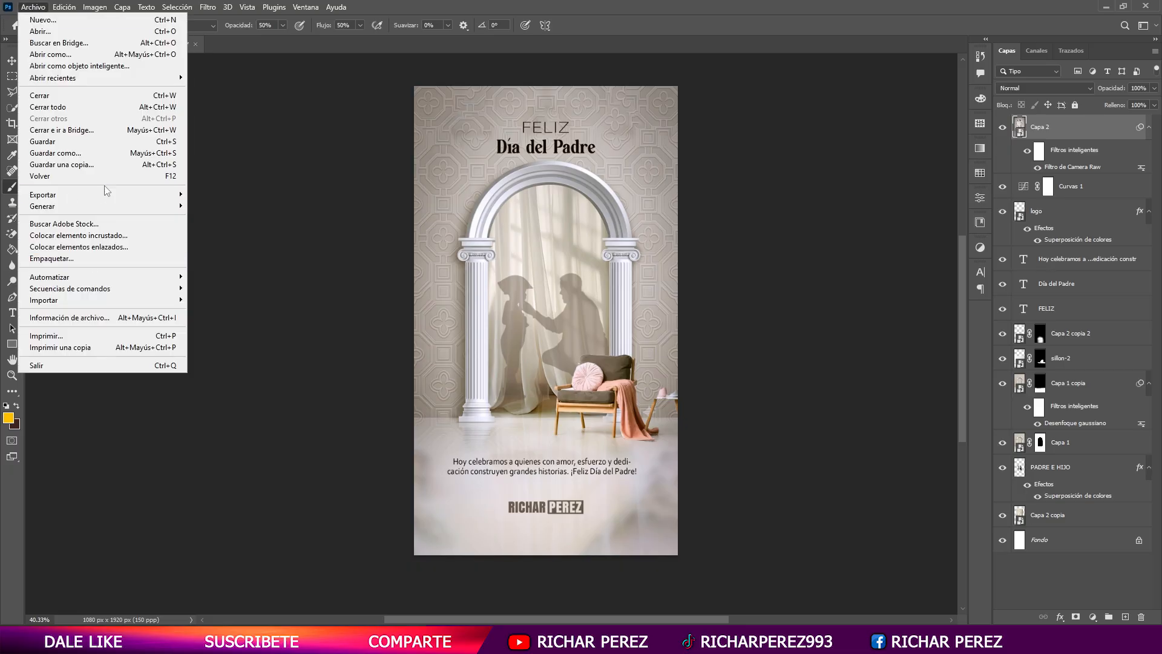
mouse_move(49, 189)
left_click(299, 252)
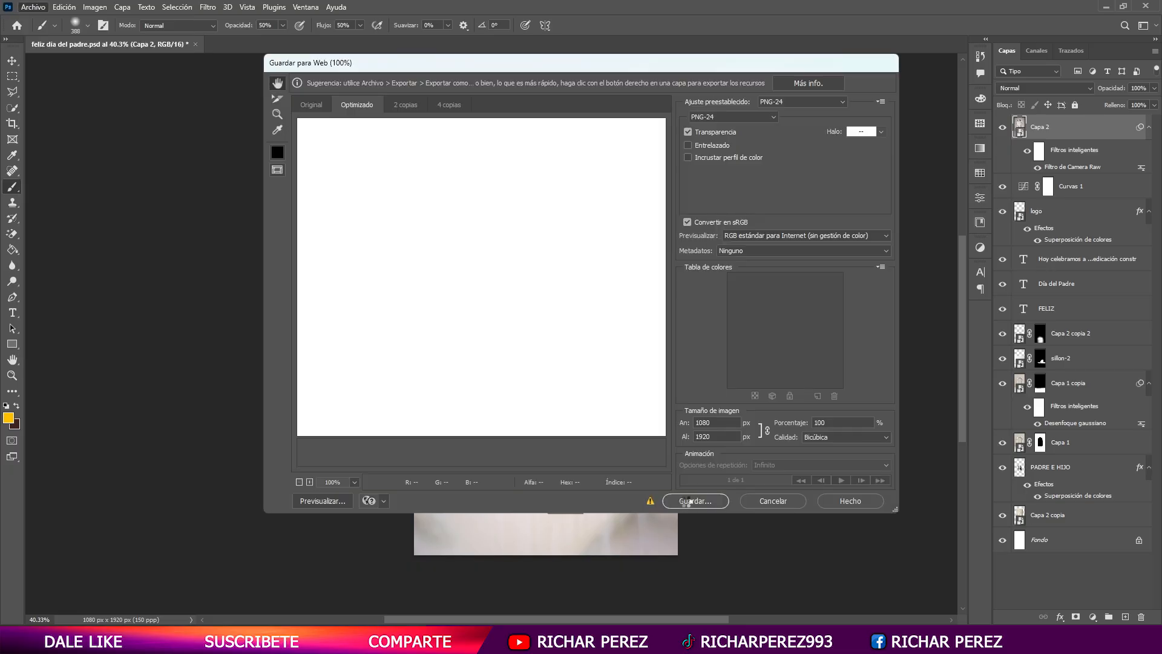
left_click(688, 501)
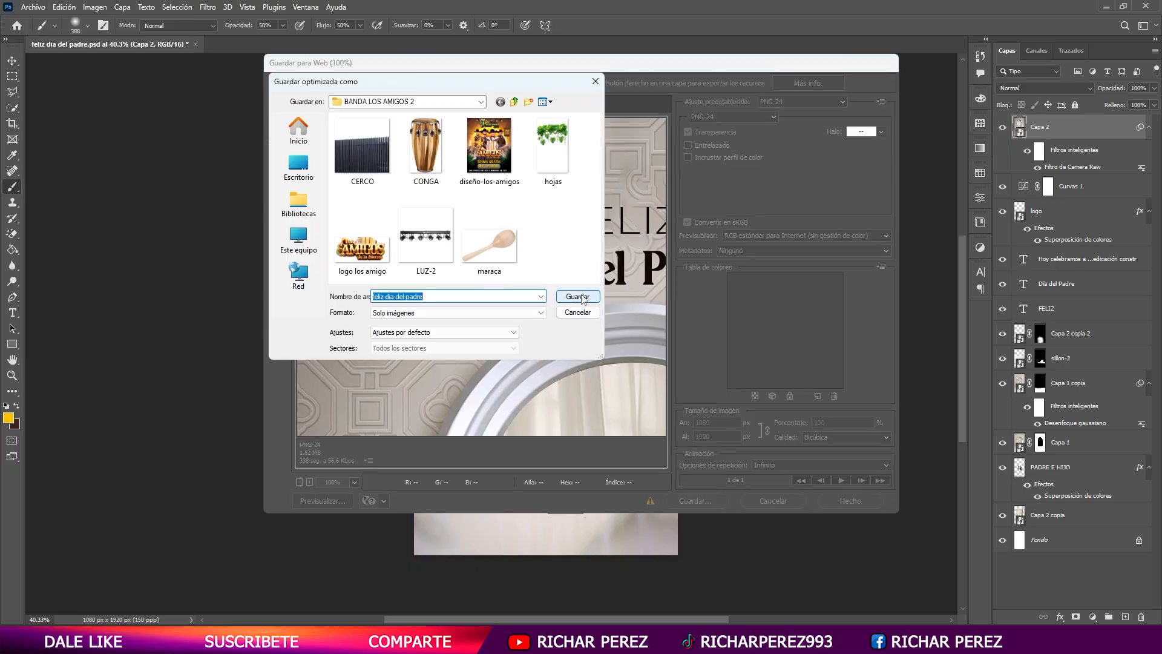
- Save the export as feliz-dia-del-padre.png in the DISEÑO 1 folder, under FLYER and DIA DEL PADRE on drive G
left_click(299, 239)
double_click(404, 207)
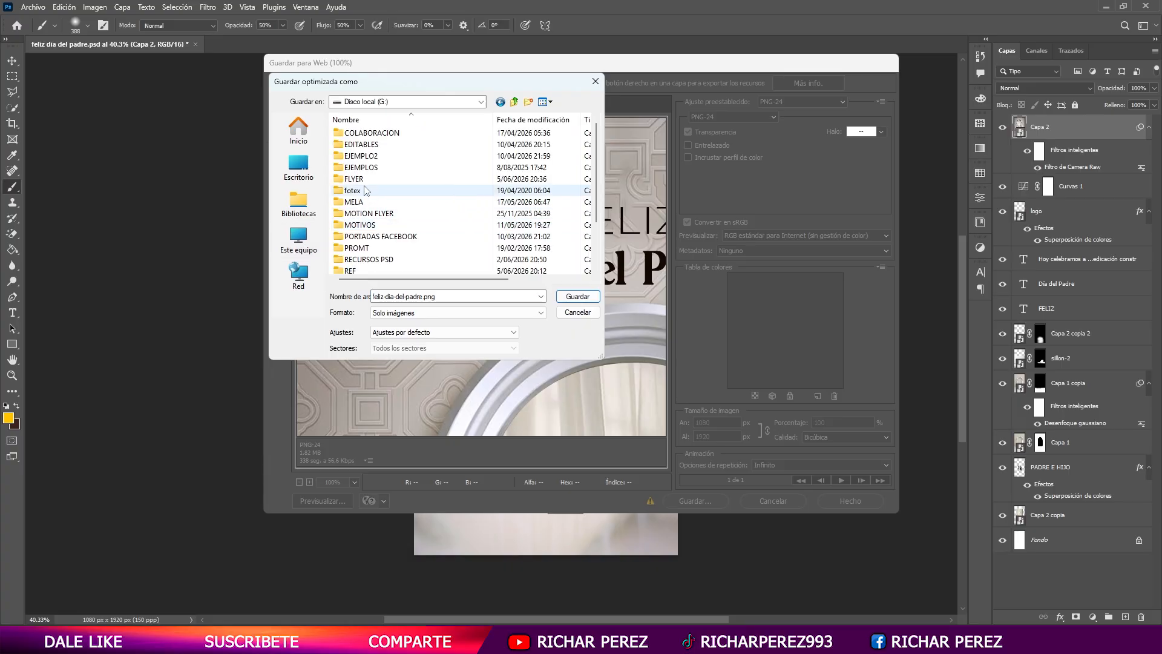
double_click(365, 189)
double_click(392, 259)
double_click(362, 134)
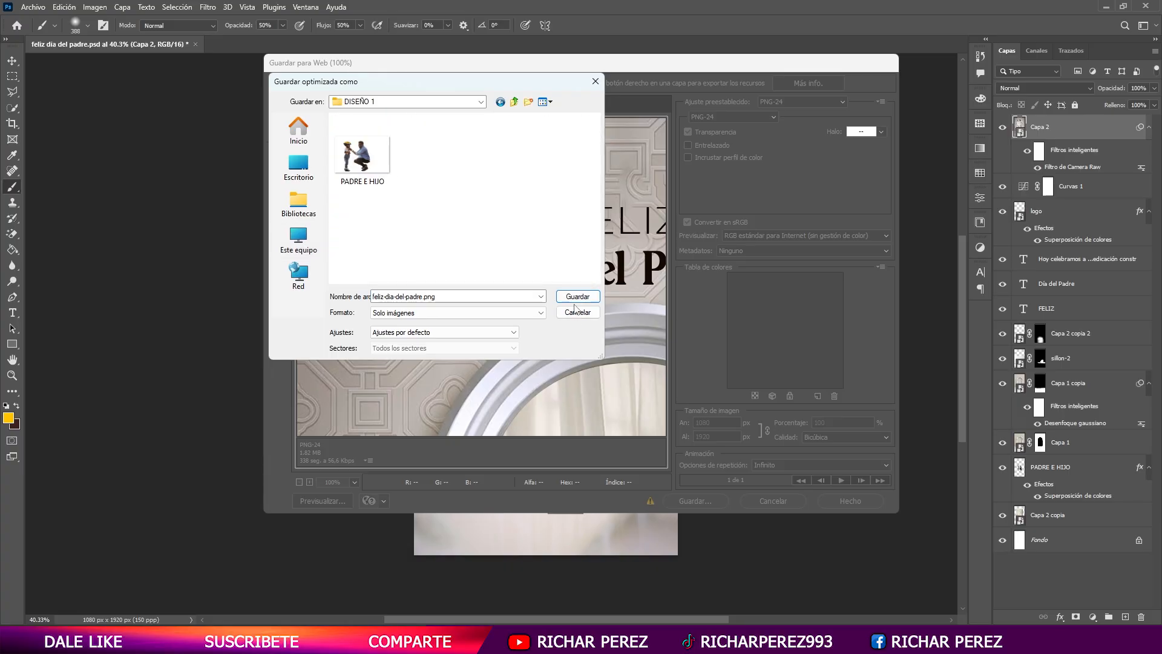
left_click(577, 297)
left_click(613, 260)
- Switch to the DISEÑO 1 folder in File Explorer and open the exported feliz-dia-del-padre image to review it
left_click(566, 639)
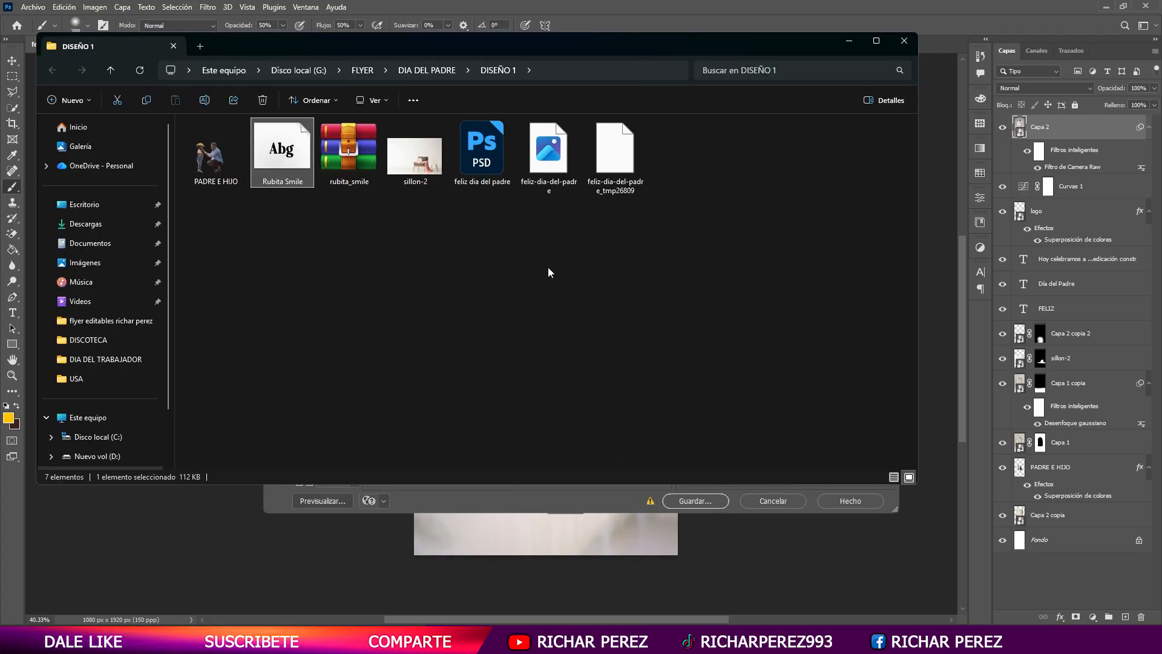
double_click(548, 150)
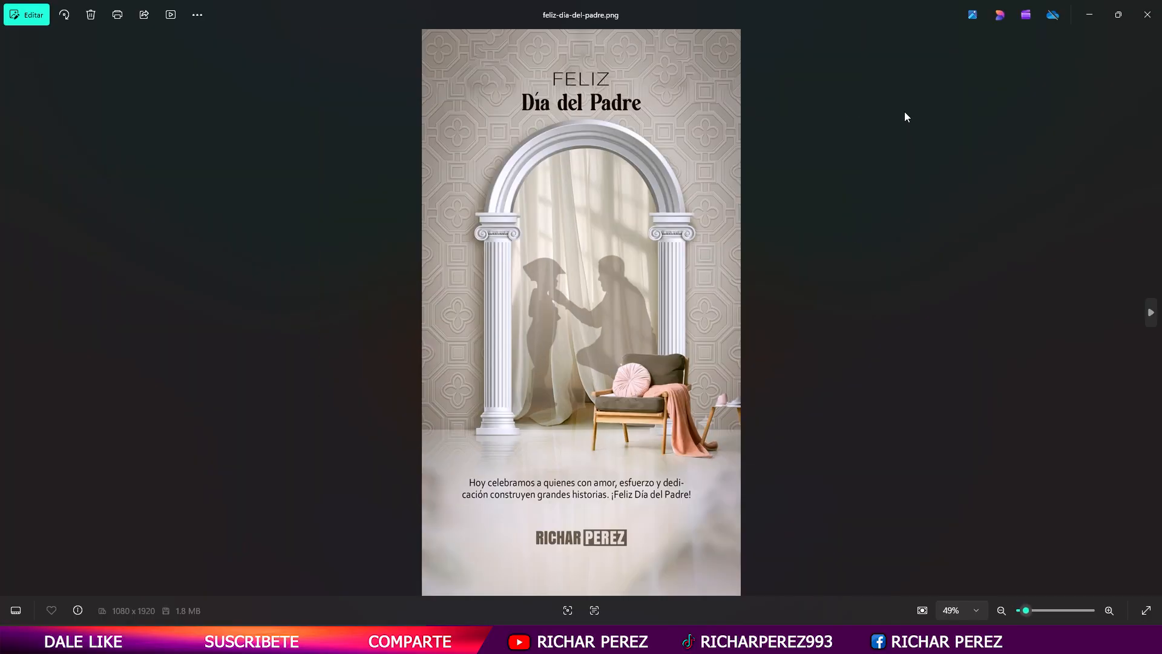